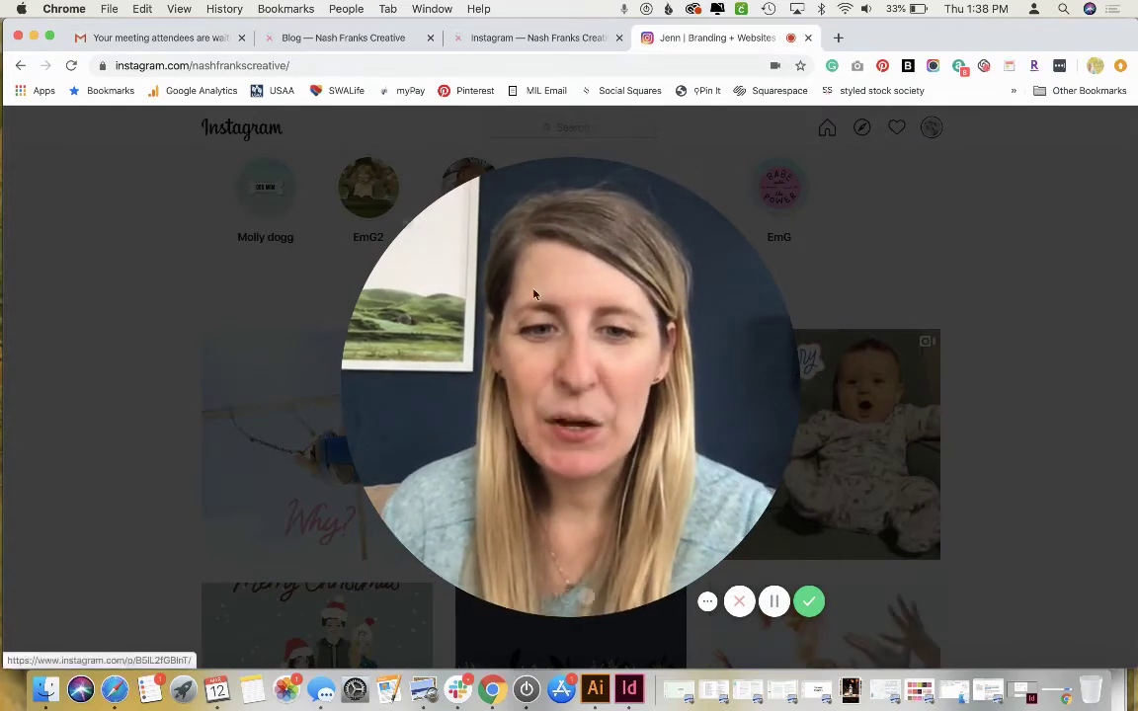
pyautogui.click(406, 223)
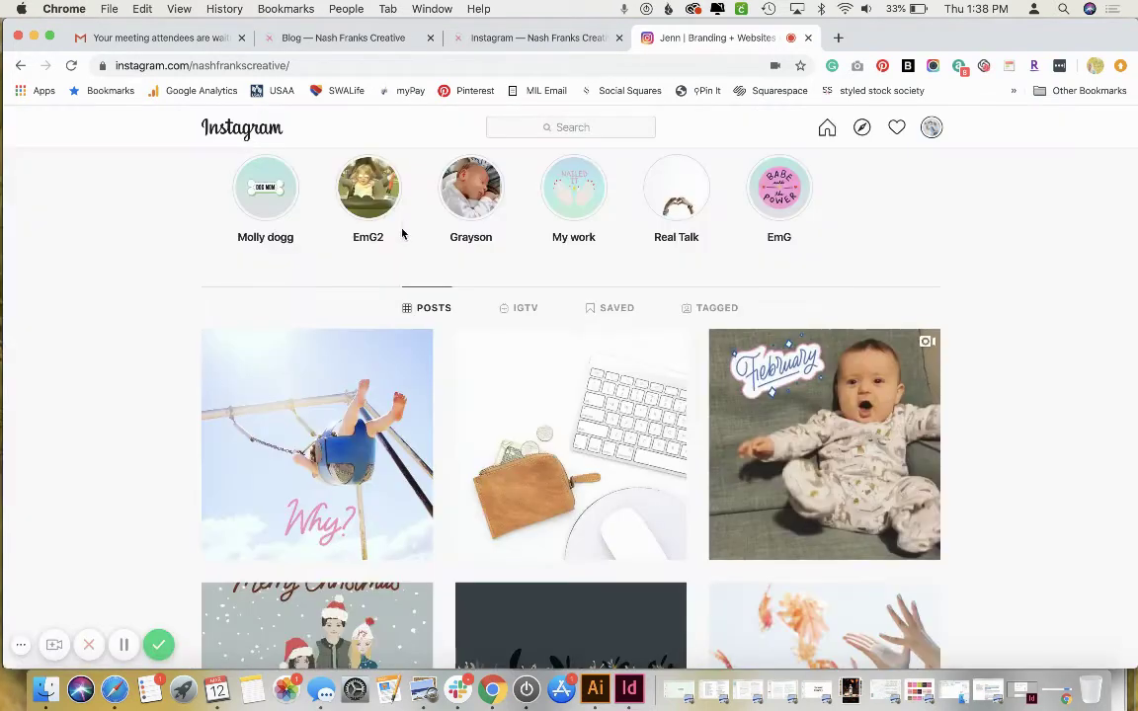
pyautogui.scroll(4, 425, 306)
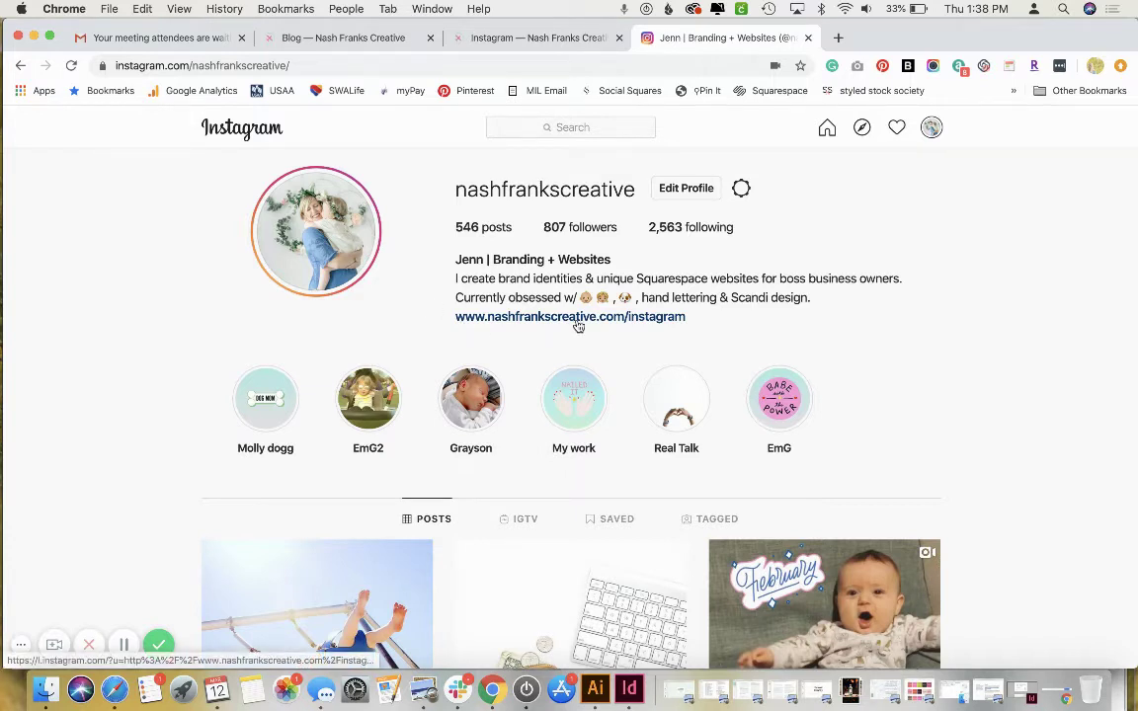
pyautogui.click(678, 318)
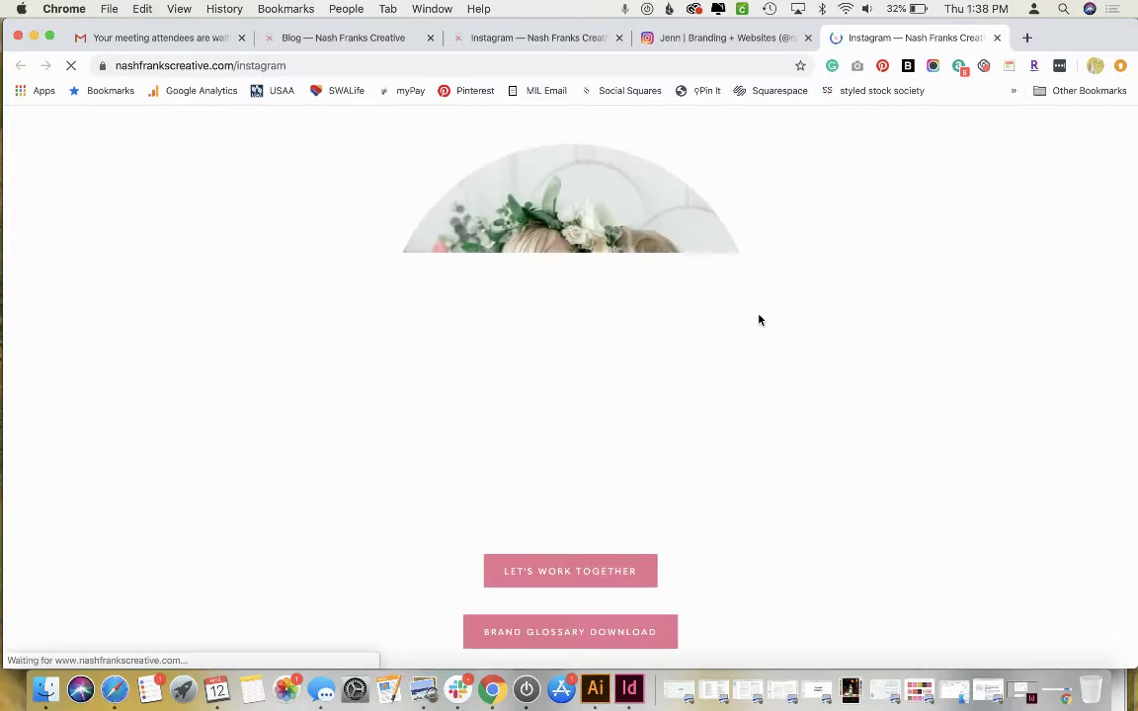
# Examine the Instagram landing page's layout, including the profile photo, link buttons, On the Blog images, affiliate link and social icons.
pyautogui.scroll(-2, 759, 319)
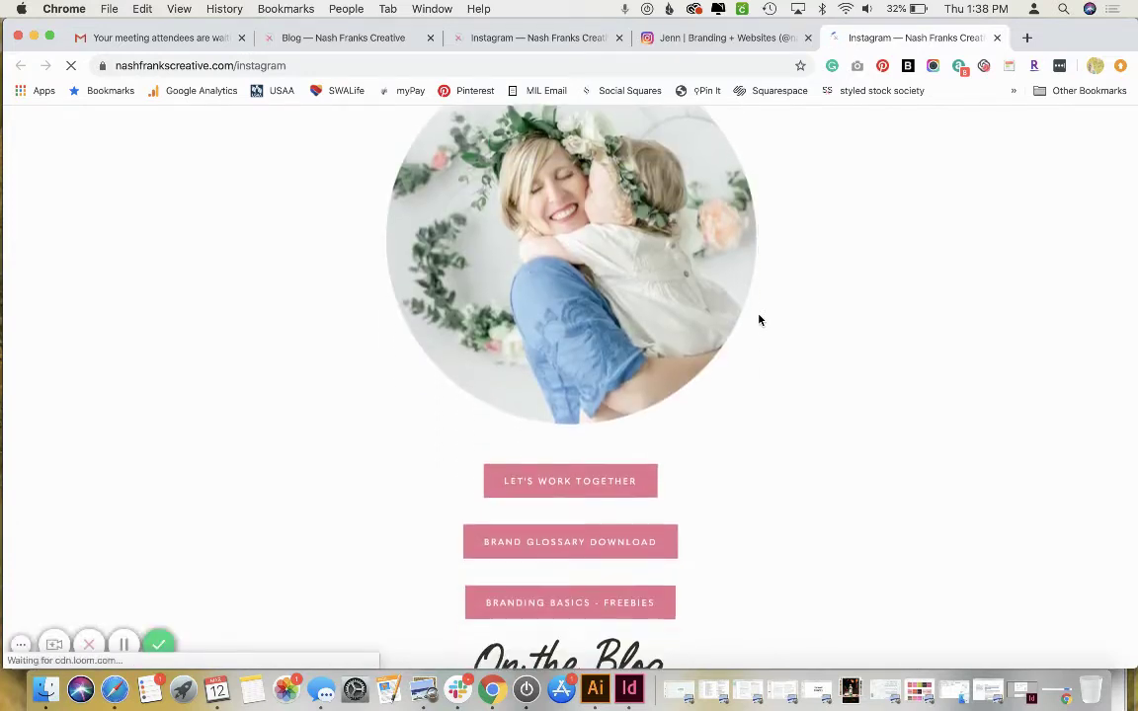
pyautogui.scroll(-1, 759, 319)
pyautogui.scroll(-3, 759, 319)
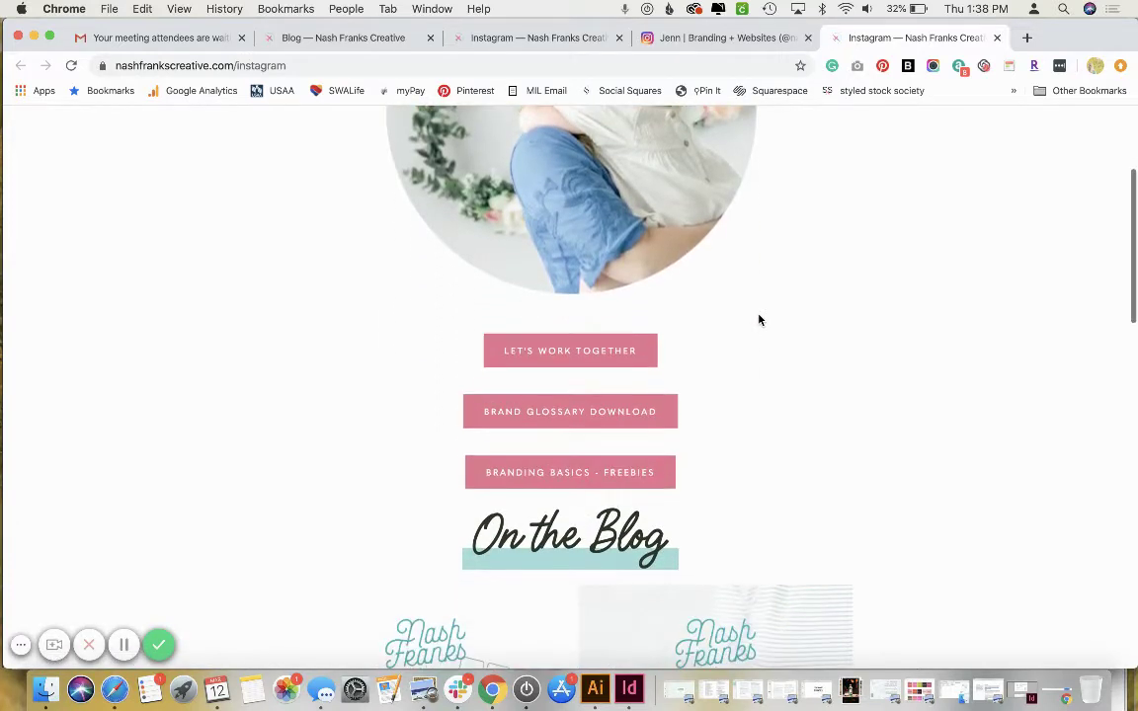
pyautogui.scroll(-5, 759, 319)
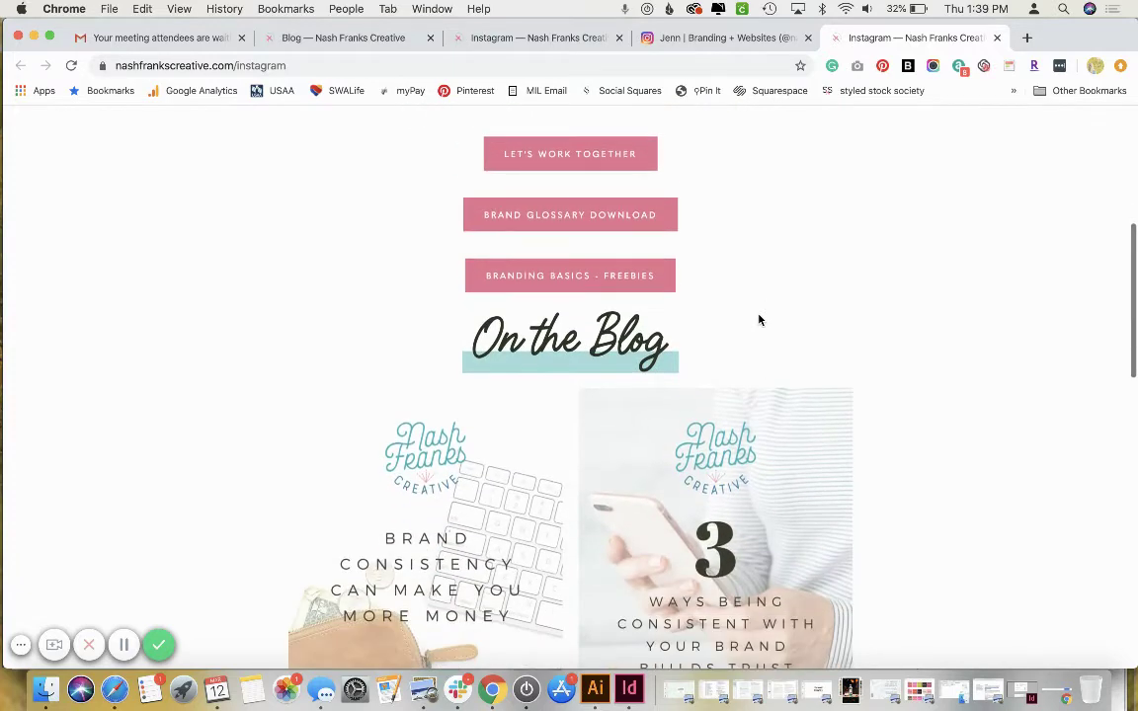
pyautogui.scroll(-2, 759, 319)
pyautogui.scroll(10, 759, 319)
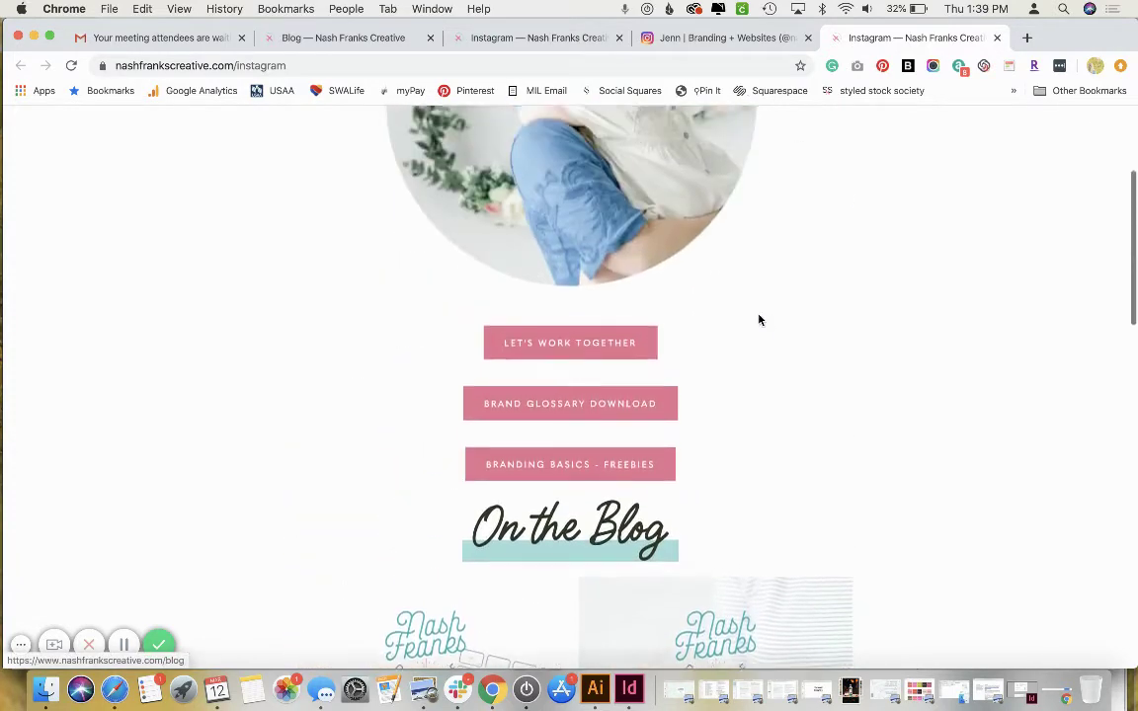
pyautogui.scroll(2, 759, 319)
pyautogui.scroll(-3, 757, 320)
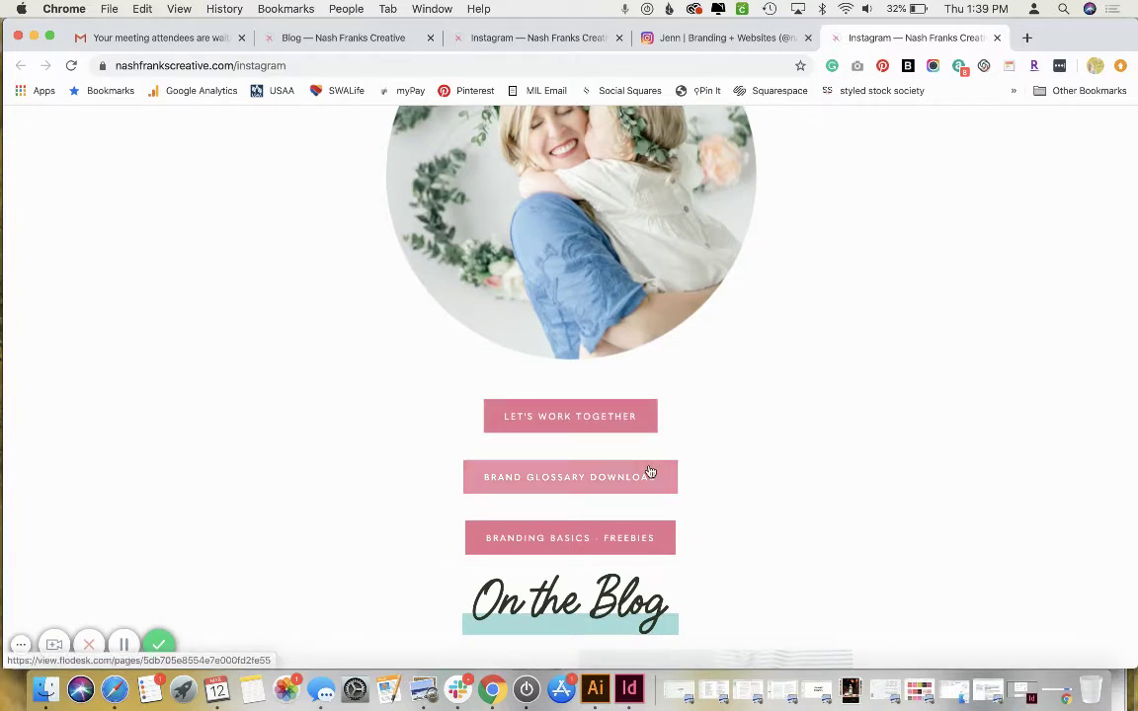
pyautogui.scroll(-2, 651, 473)
pyautogui.scroll(-6, 627, 450)
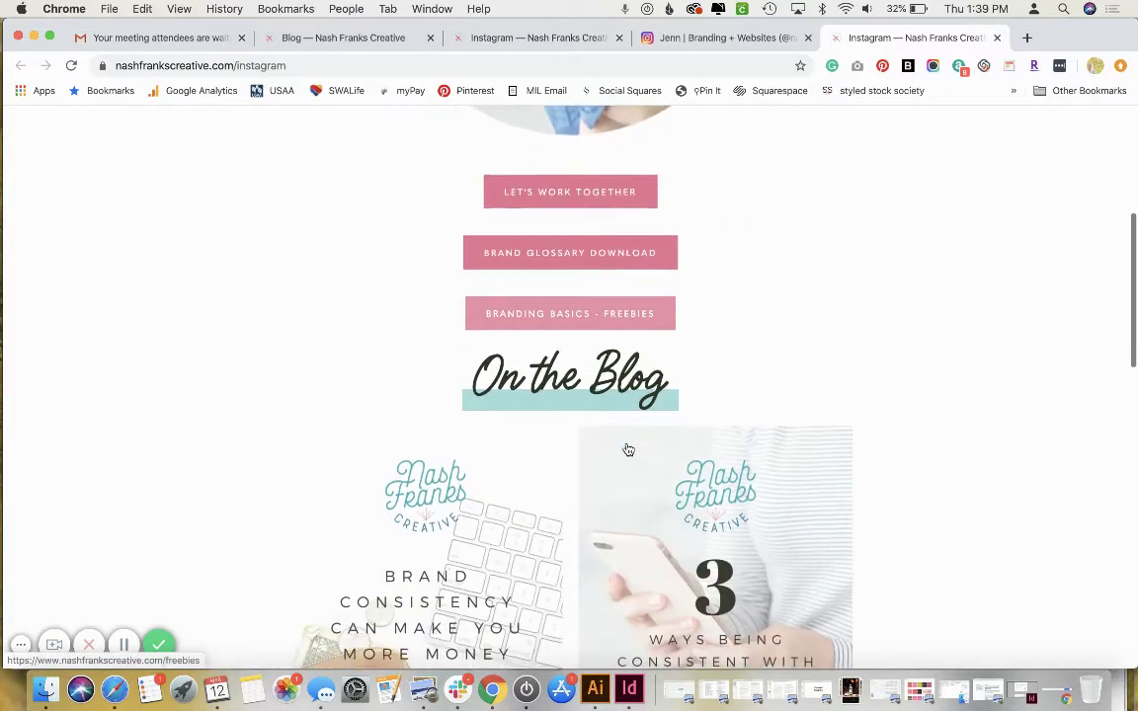
pyautogui.scroll(-3, 610, 517)
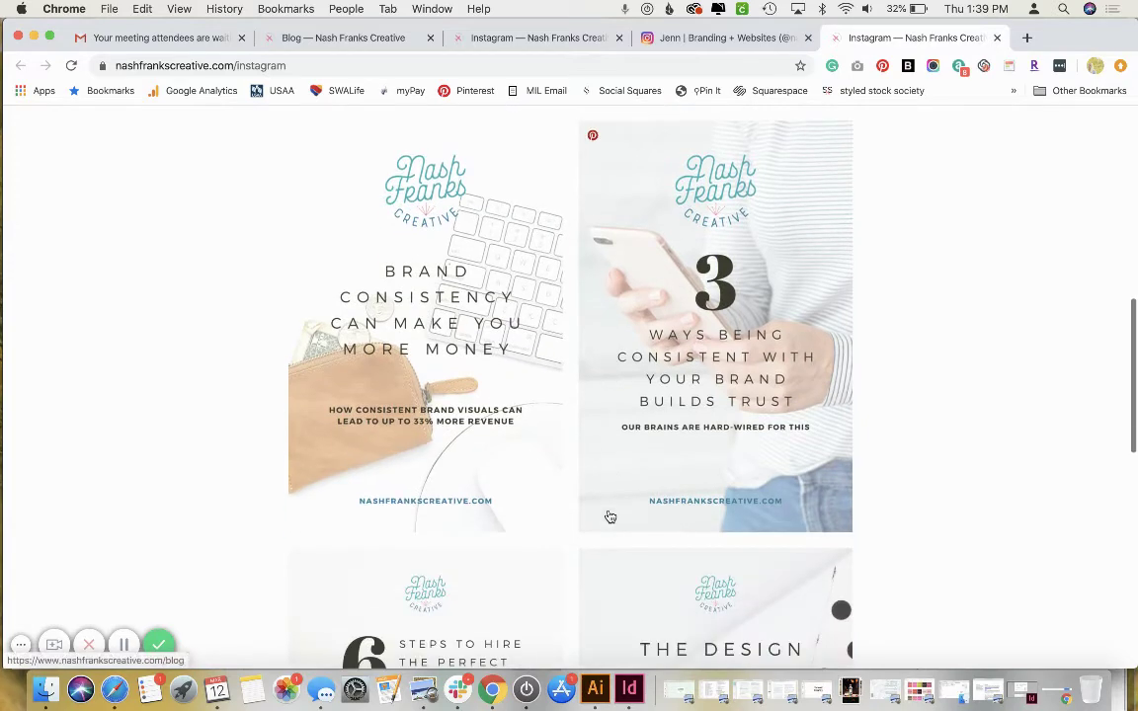
pyautogui.scroll(-9, 610, 517)
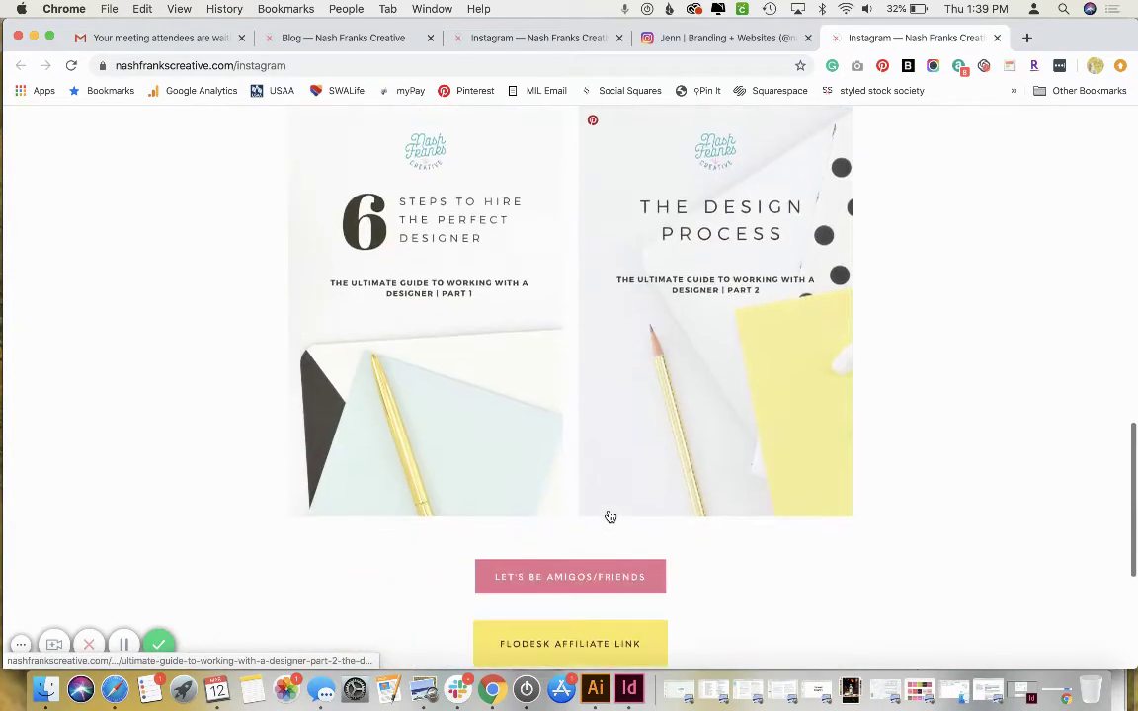
pyautogui.scroll(-1, 609, 515)
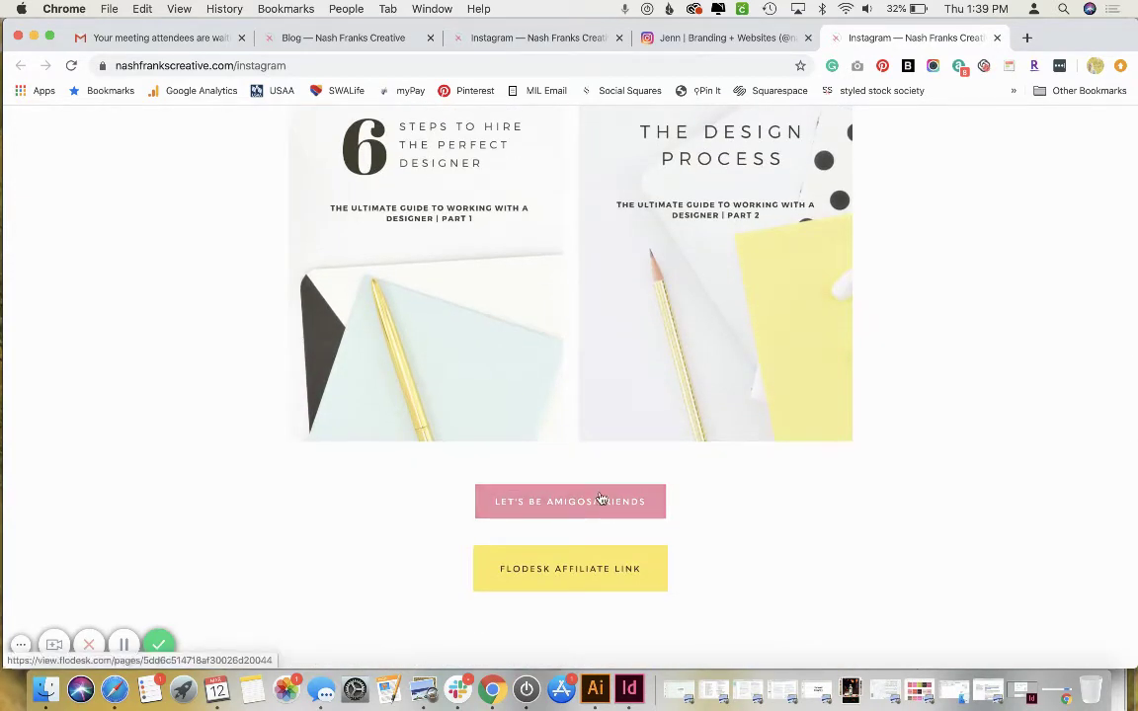
pyautogui.scroll(-2, 602, 583)
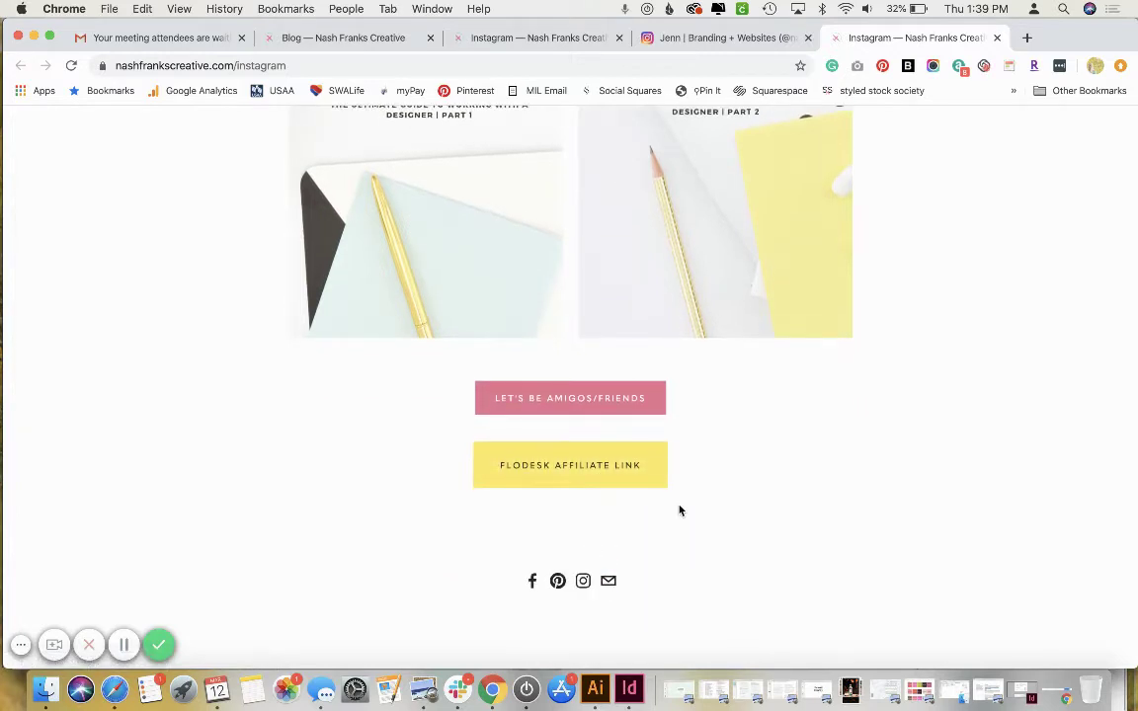
pyautogui.scroll(10, 680, 511)
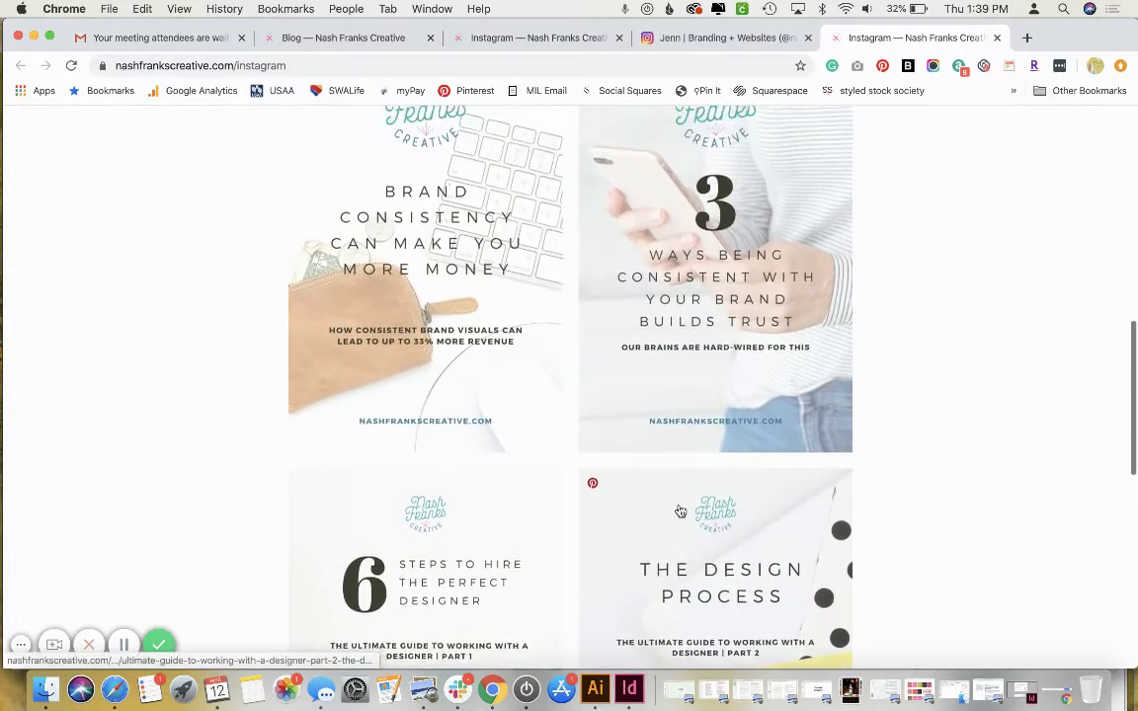
pyautogui.scroll(6, 679, 511)
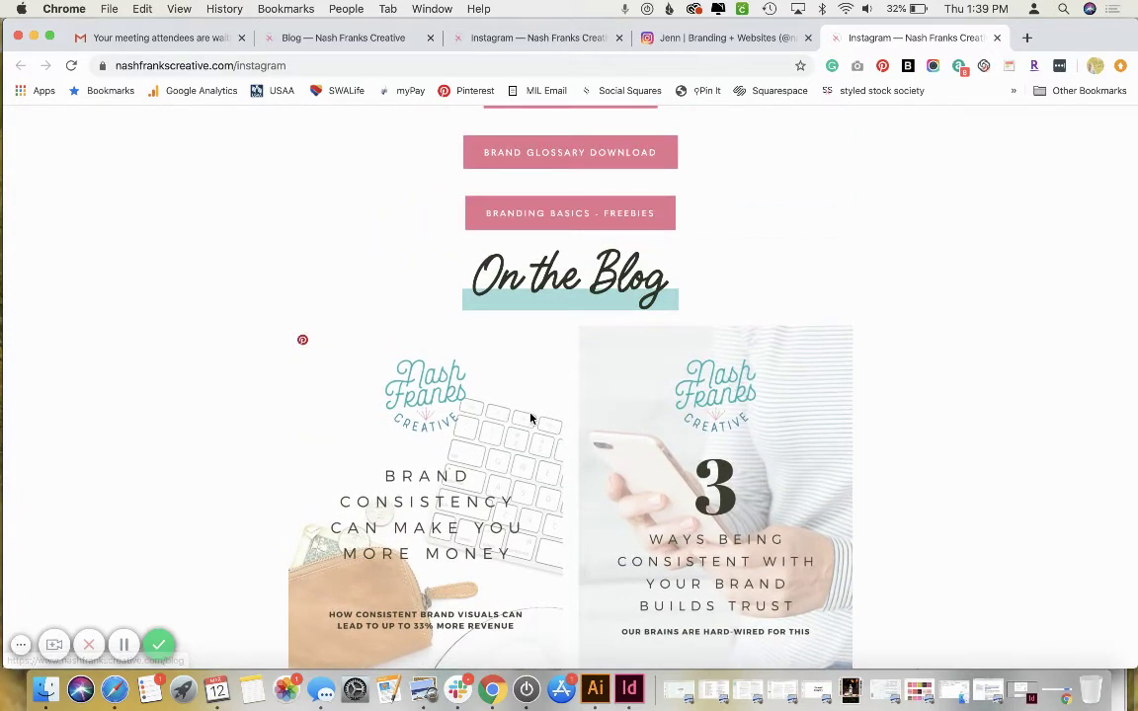
pyautogui.scroll(-3, 539, 422)
pyautogui.scroll(9, 642, 508)
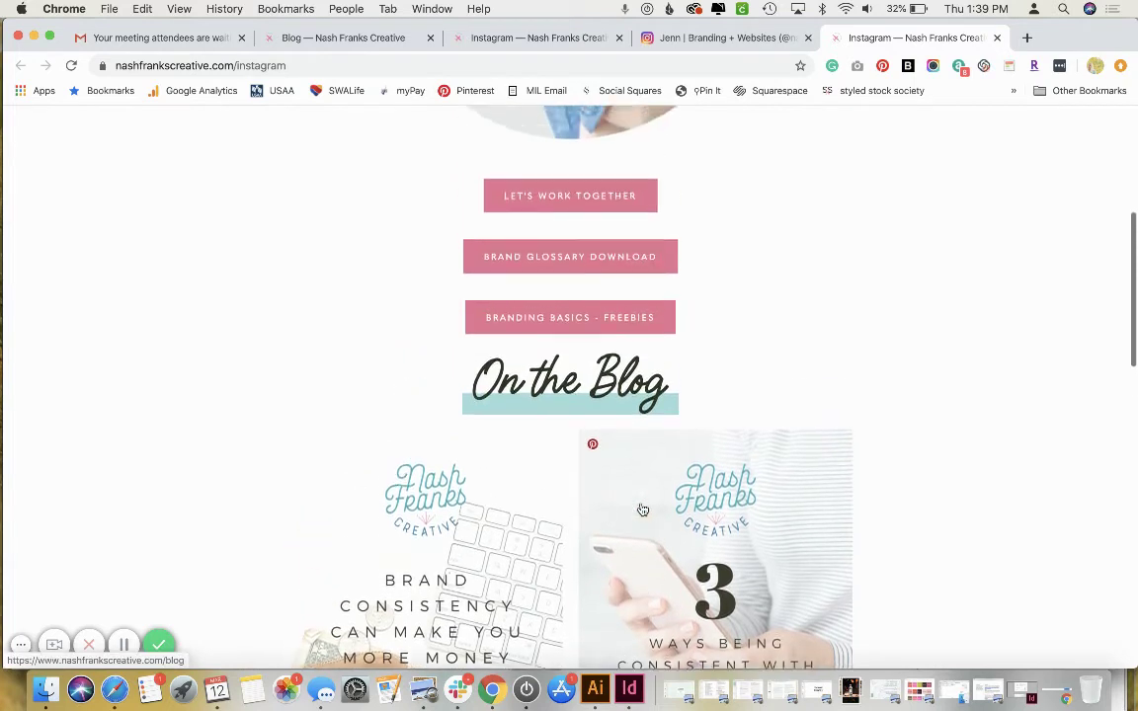
pyautogui.scroll(3, 642, 509)
pyautogui.scroll(2, 642, 509)
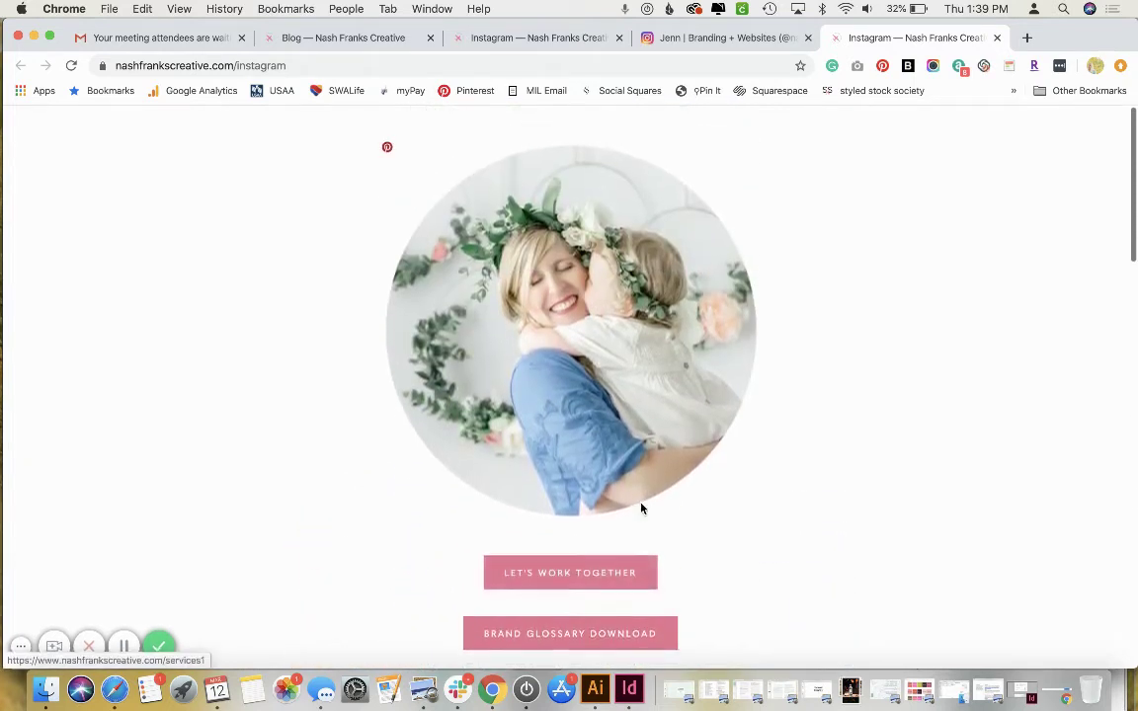
# Close the older duplicate of the Instagram landing page and switch to the Squarespace editor showing the site's blog.
pyautogui.click(484, 39)
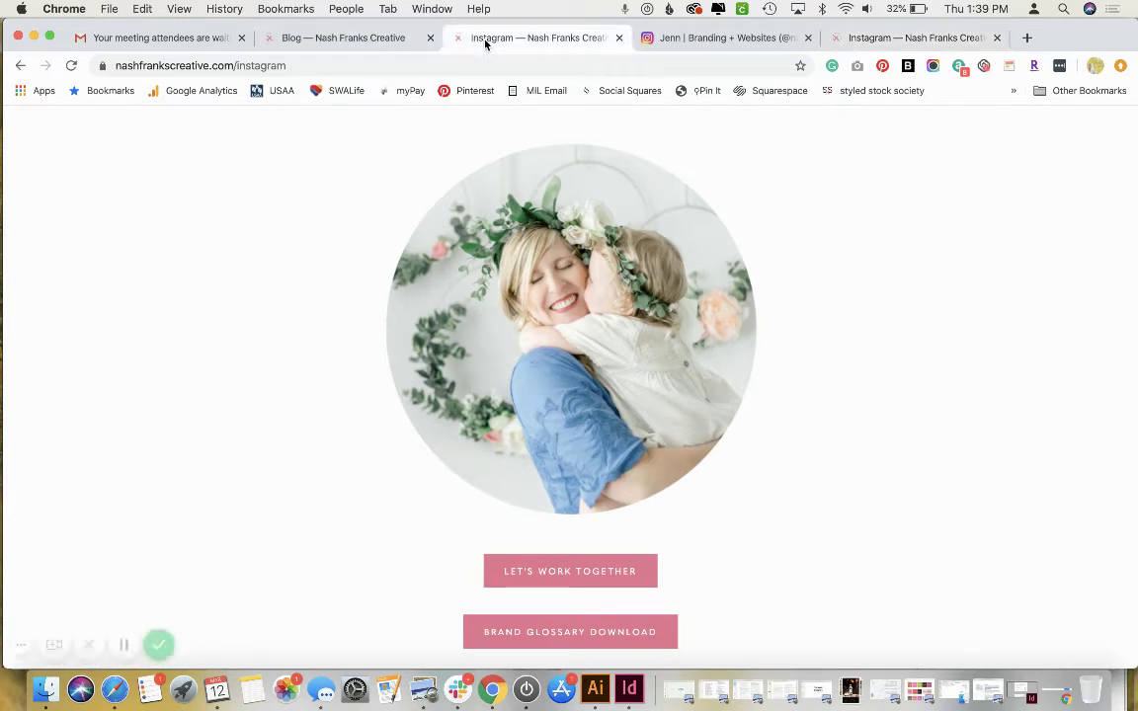
pyautogui.click(620, 39)
pyautogui.click(356, 38)
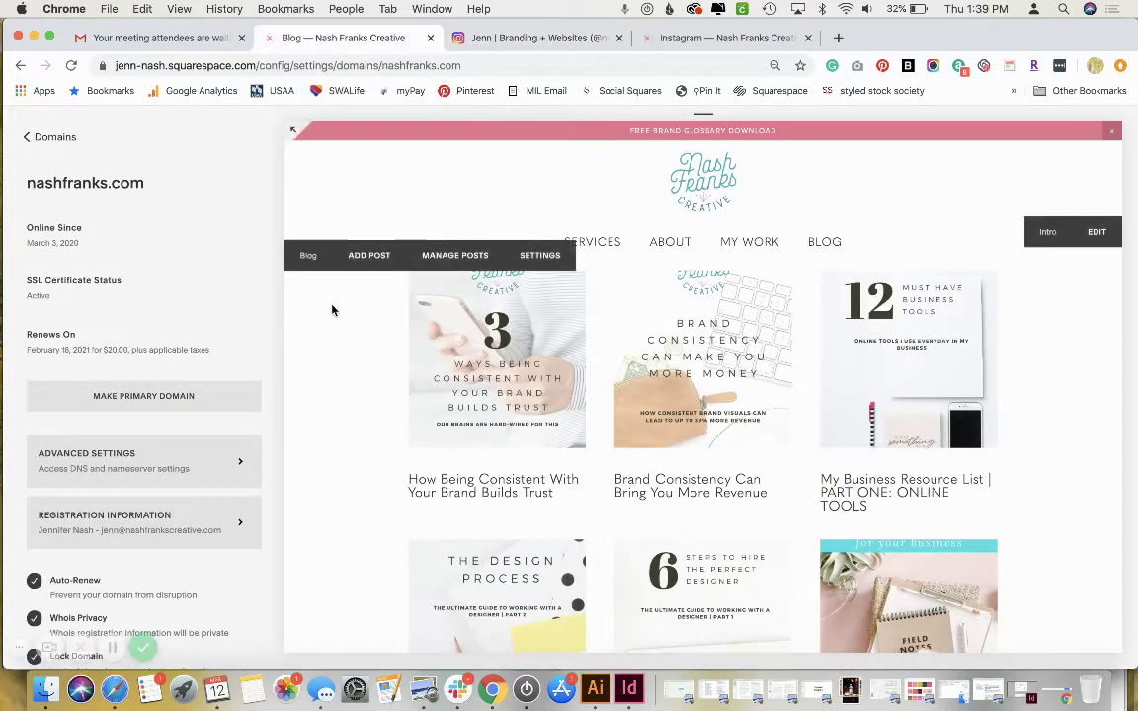
# Go back from the domain settings to the Squarespace account dashboard and open the Nash Franks Creative site for editing.
pyautogui.click(54, 137)
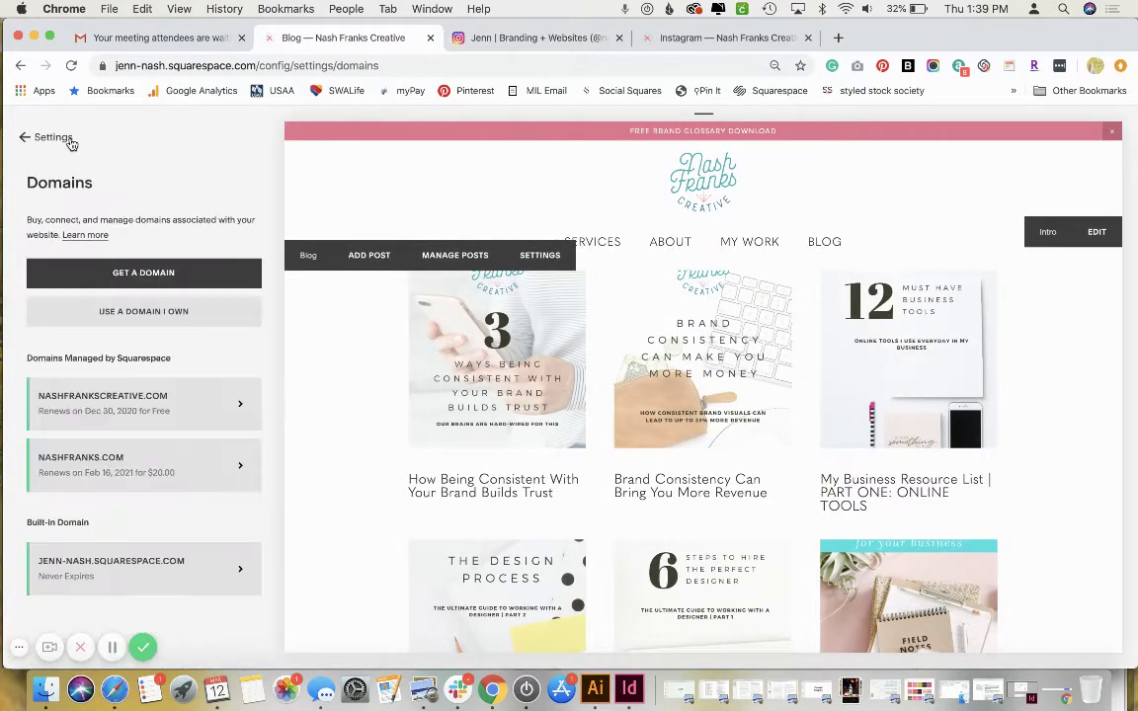
pyautogui.click(67, 140)
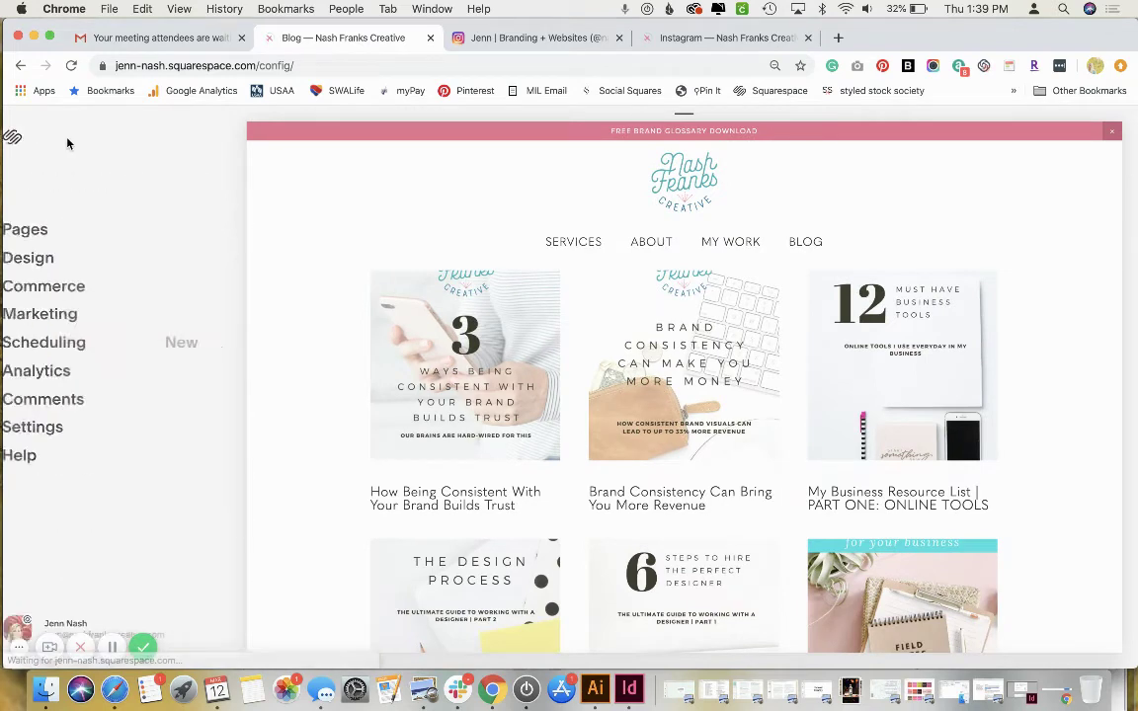
pyautogui.click(36, 138)
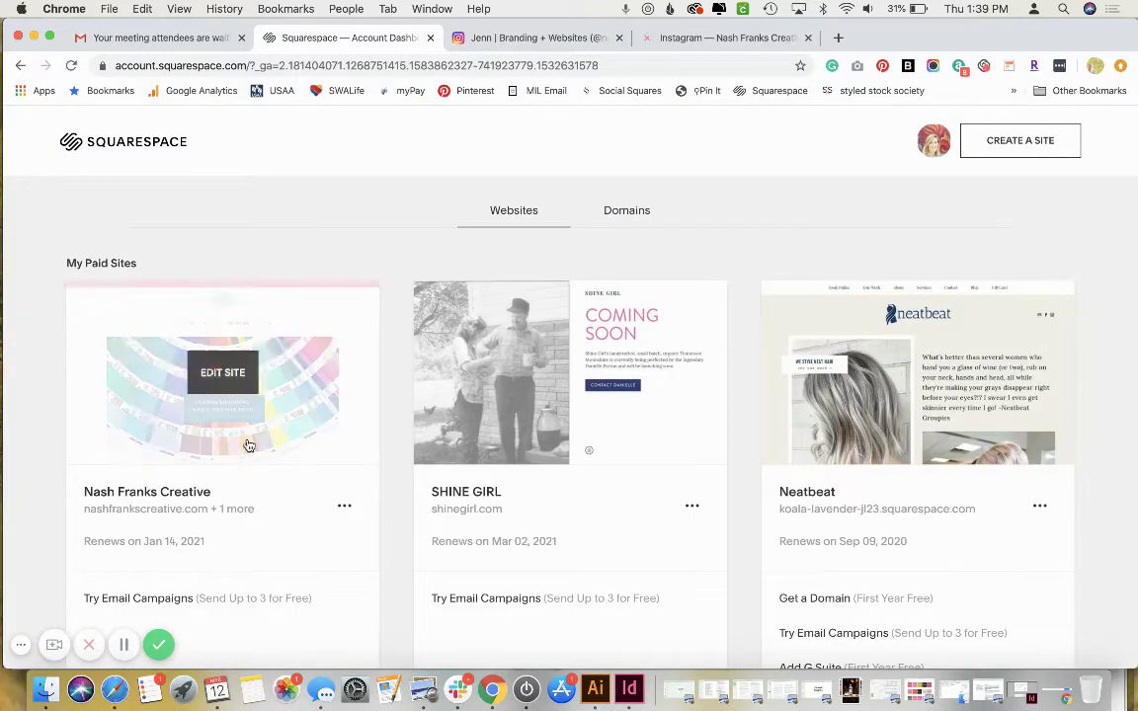
pyautogui.click(253, 455)
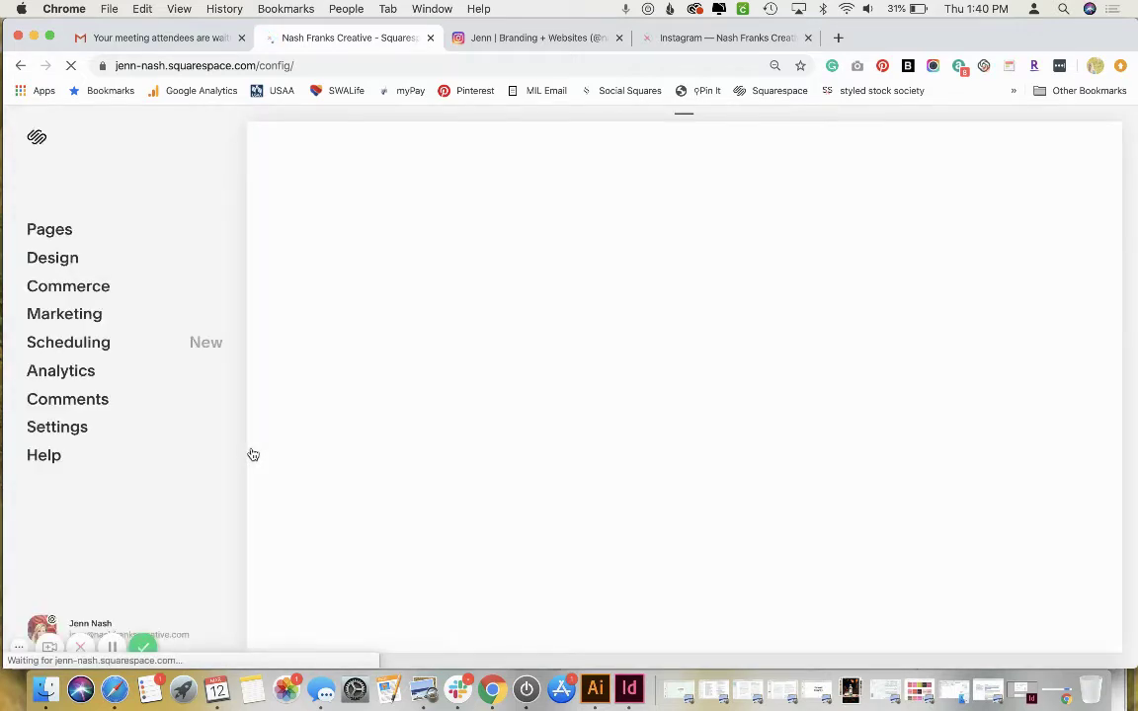
# Add a blank page named instagramdemo to the Not Linked section of the site's pages.
pyautogui.click(46, 230)
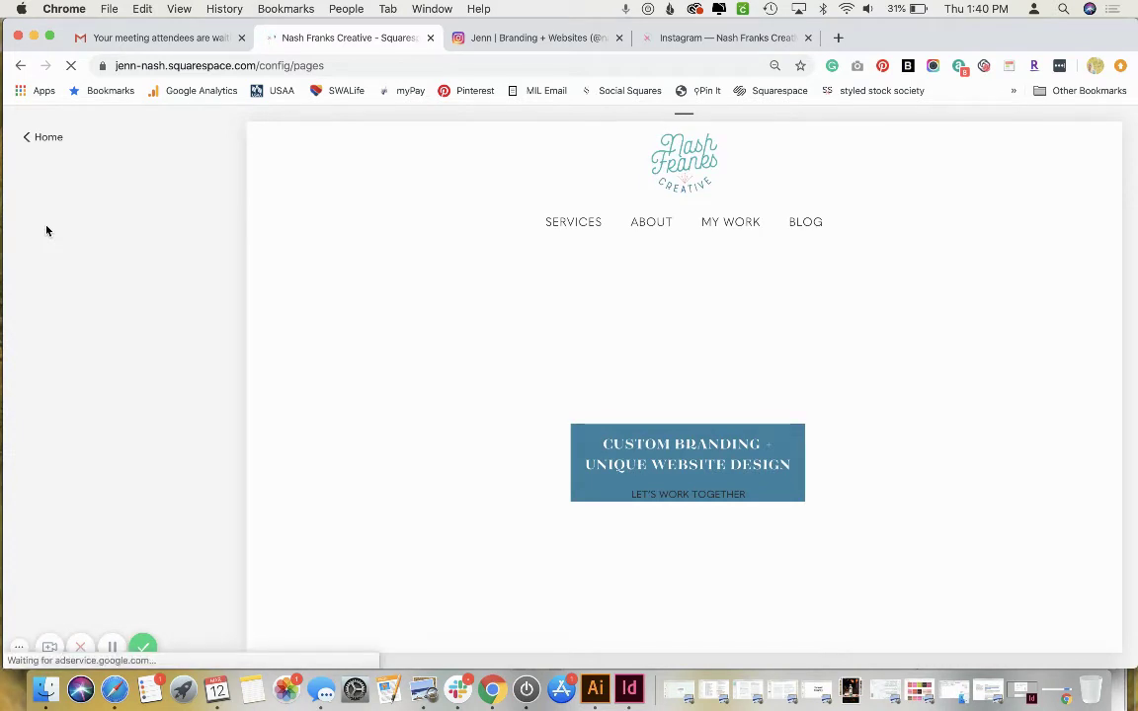
pyautogui.scroll(-4, 46, 227)
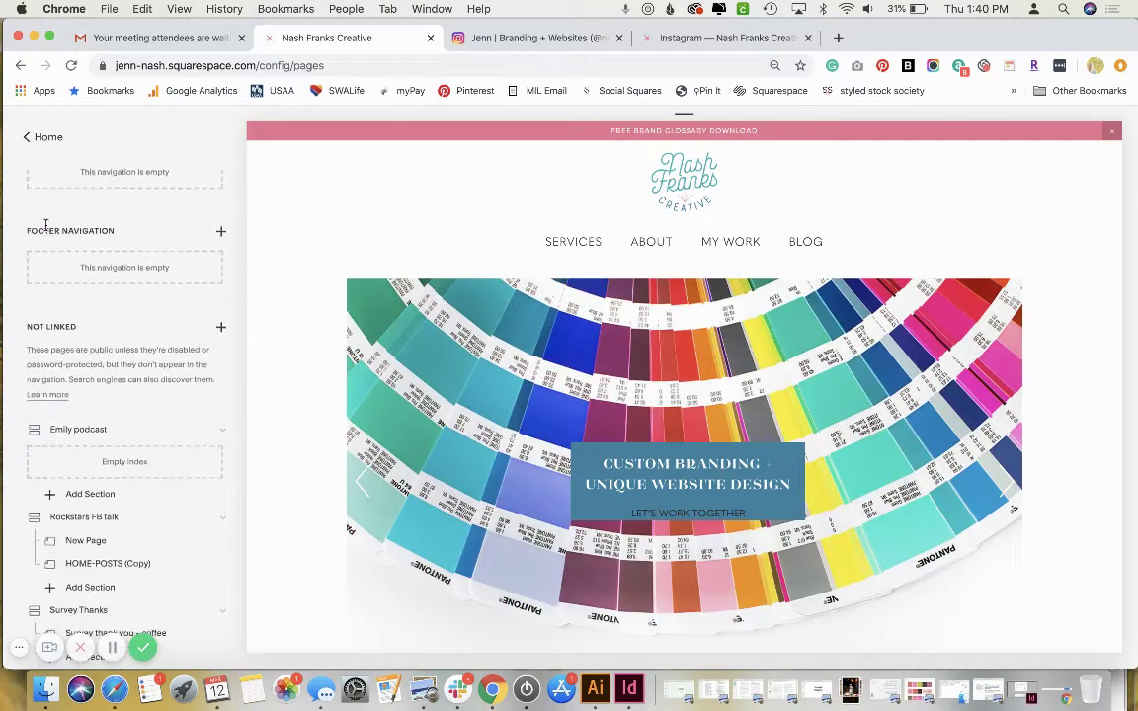
pyautogui.scroll(-1, 46, 228)
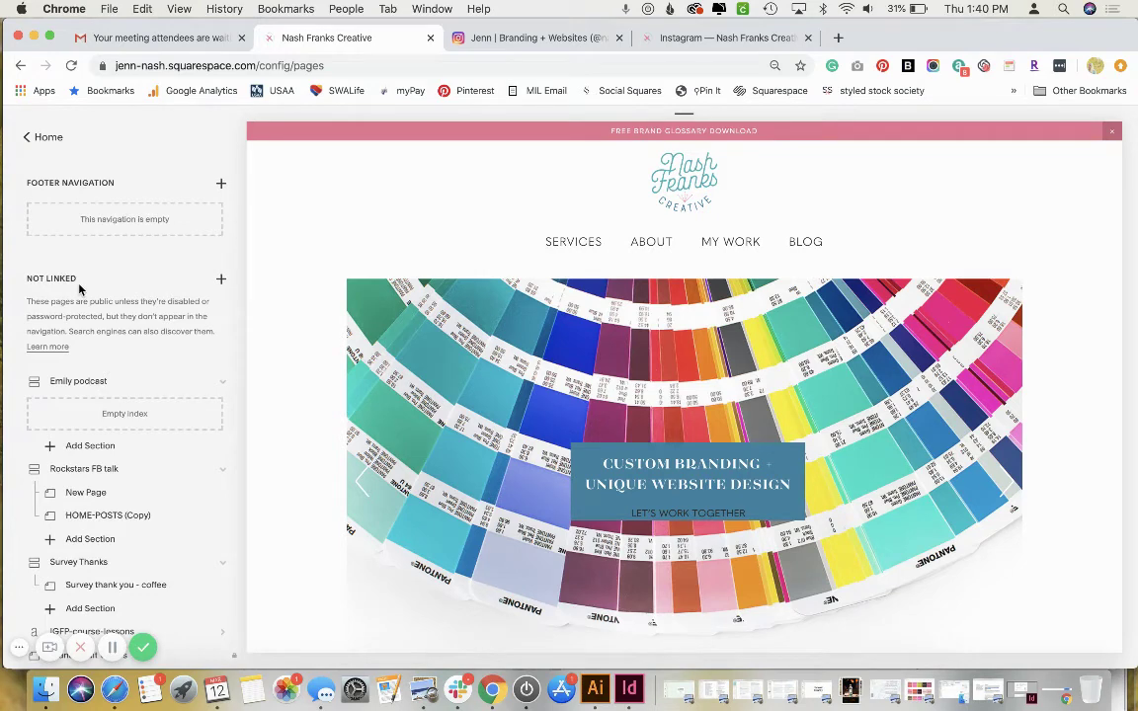
pyautogui.scroll(-1, 79, 287)
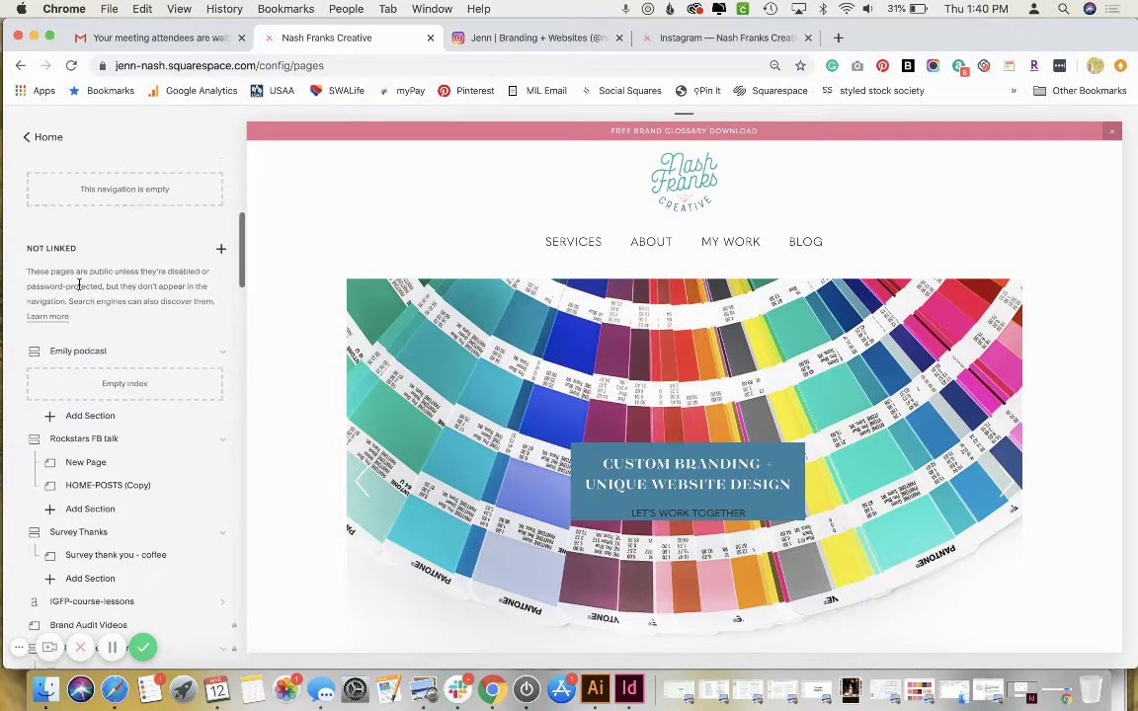
pyautogui.click(222, 252)
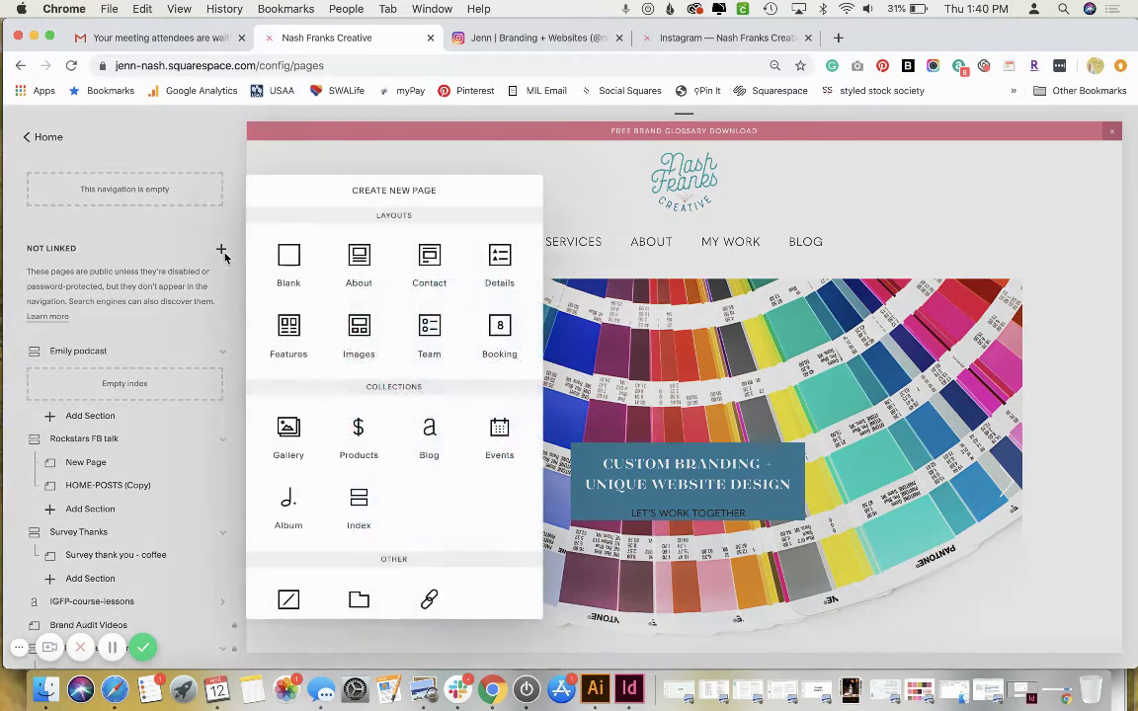
pyautogui.click(300, 271)
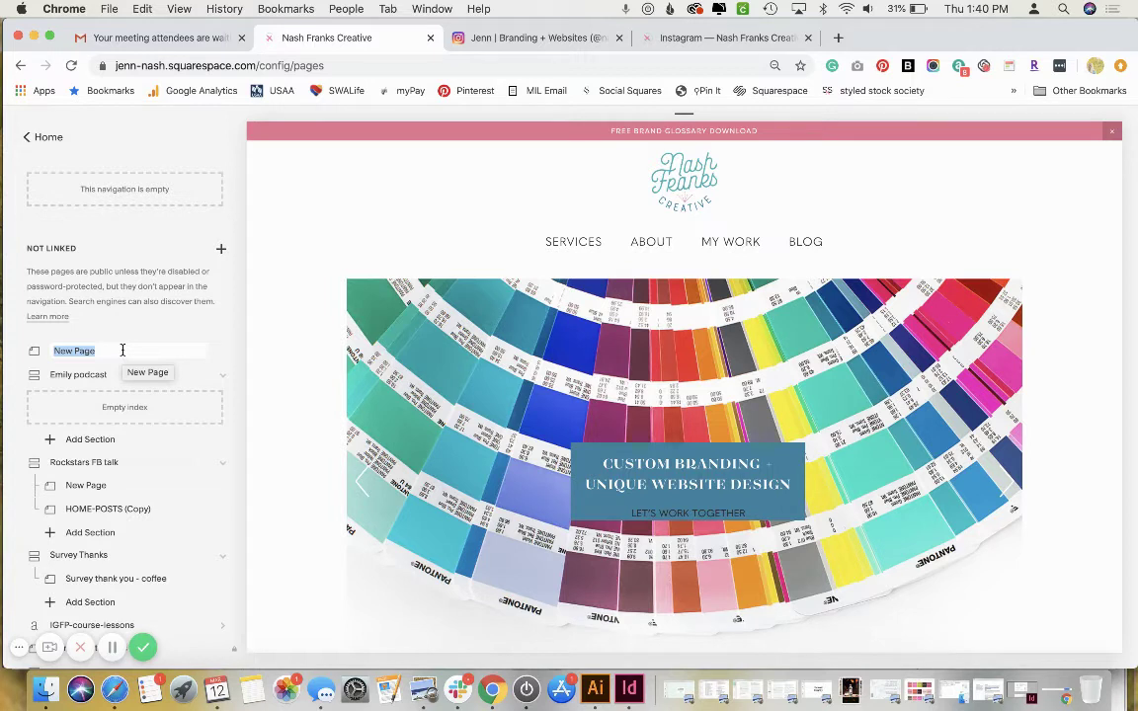
pyautogui.write('instagramdemo')
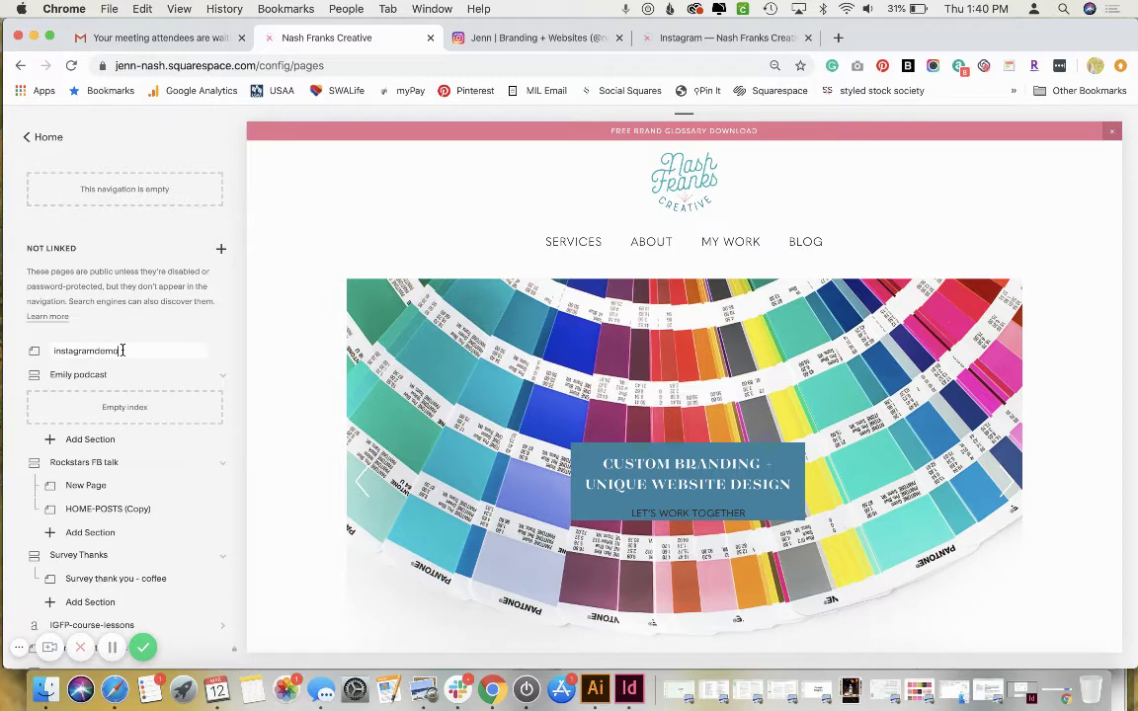
pyautogui.press('Return')
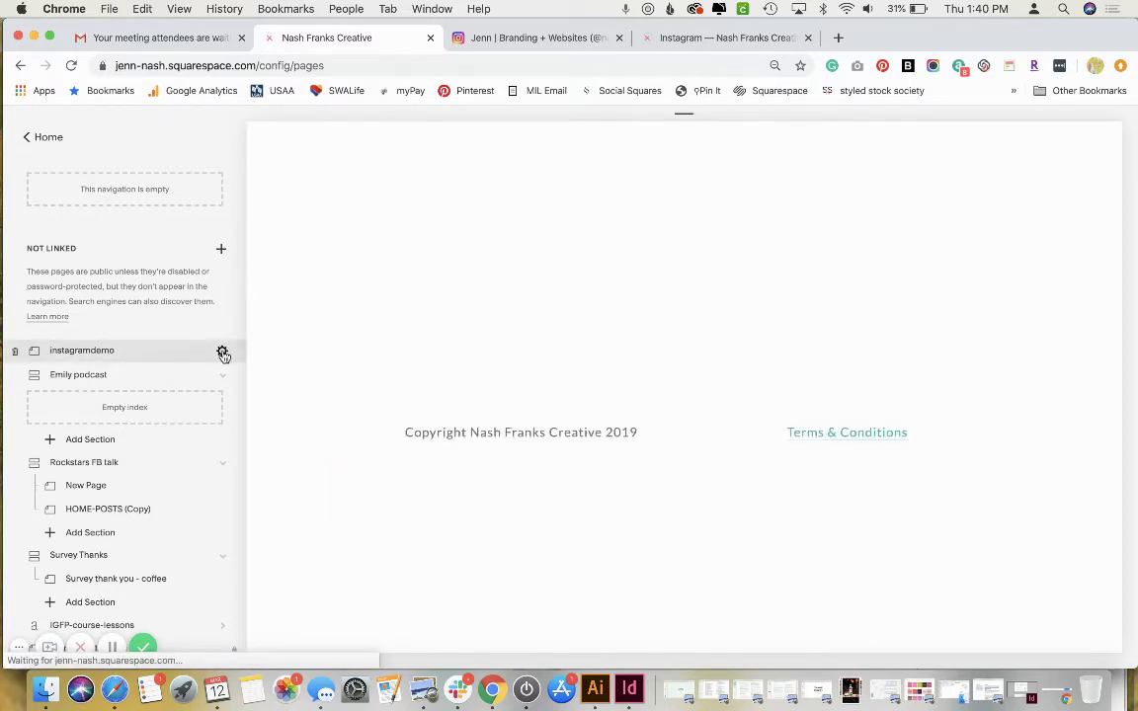
# Open the page settings of instagramdemo and check its URL slug.
pyautogui.click(223, 353)
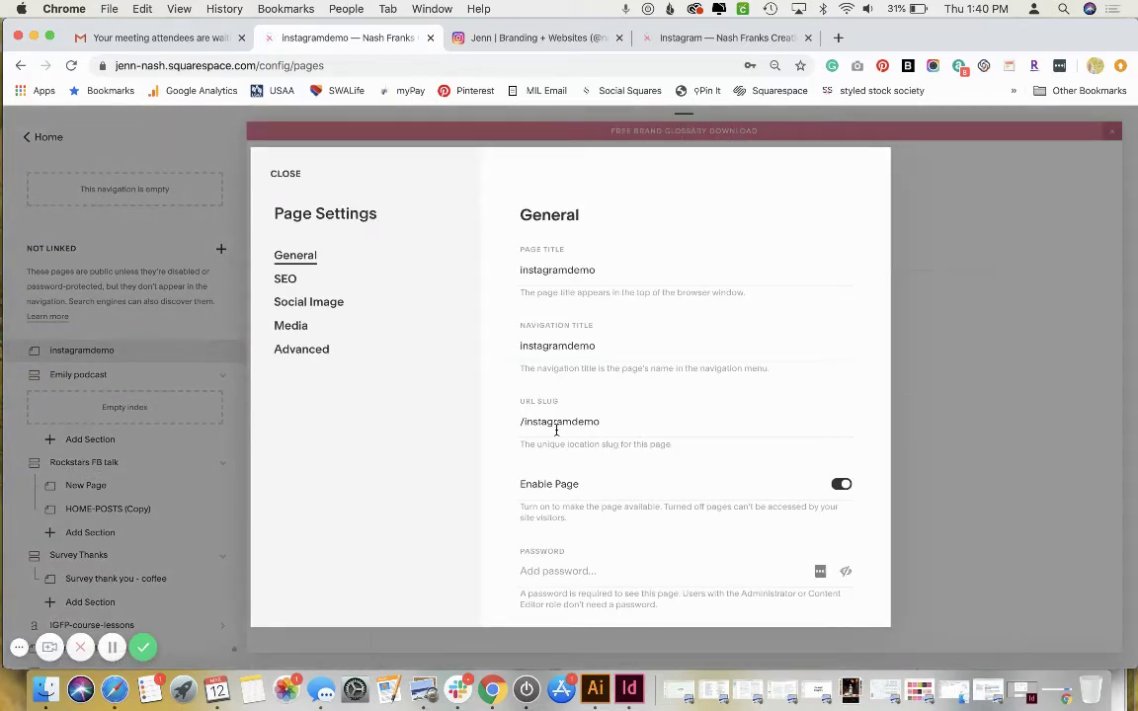
pyautogui.click(627, 422)
pyautogui.moveTo(602, 424); pyautogui.dragTo(531, 425)
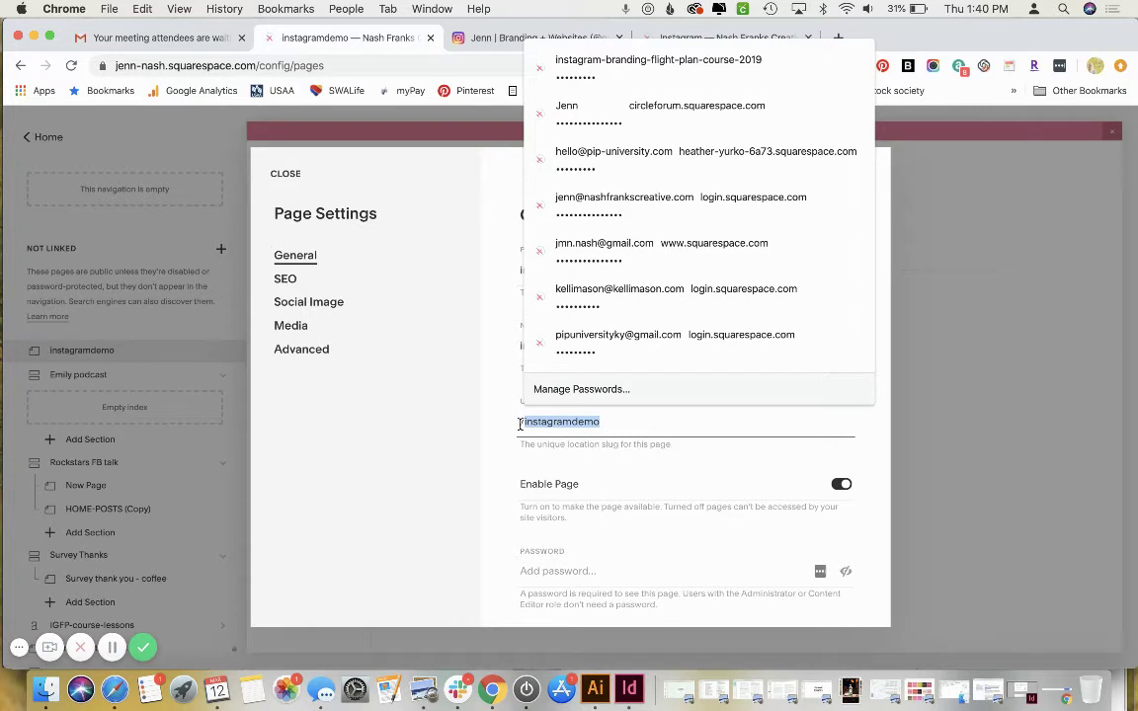
pyautogui.click(645, 423)
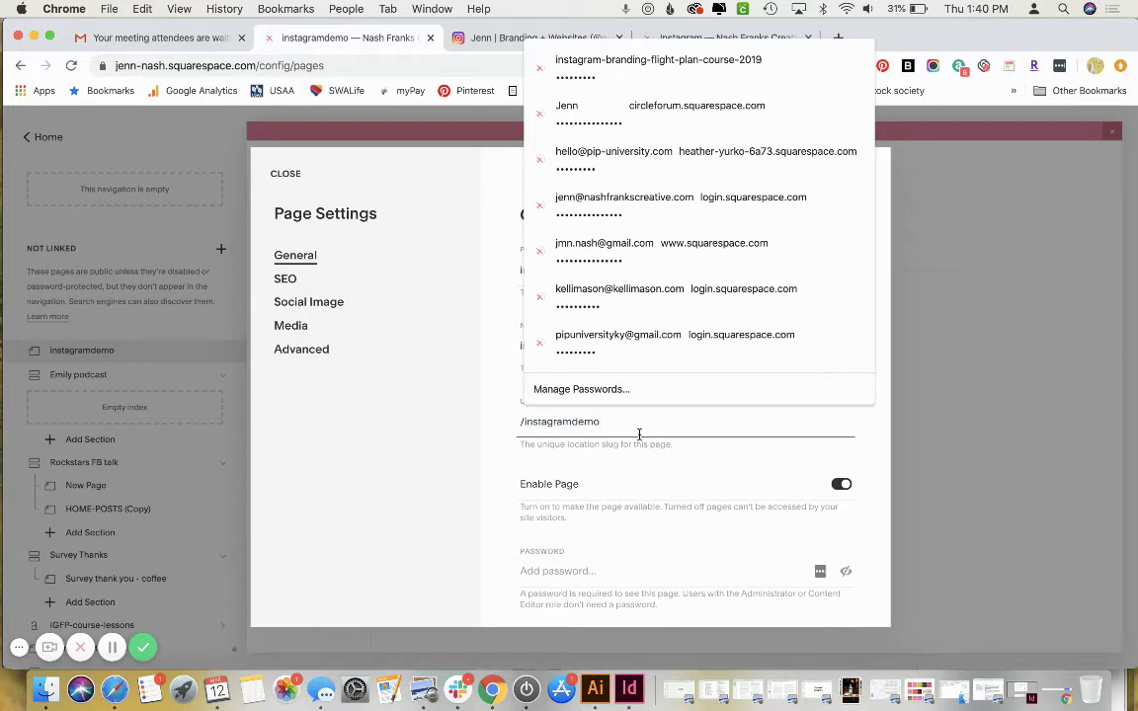
pyautogui.click(632, 467)
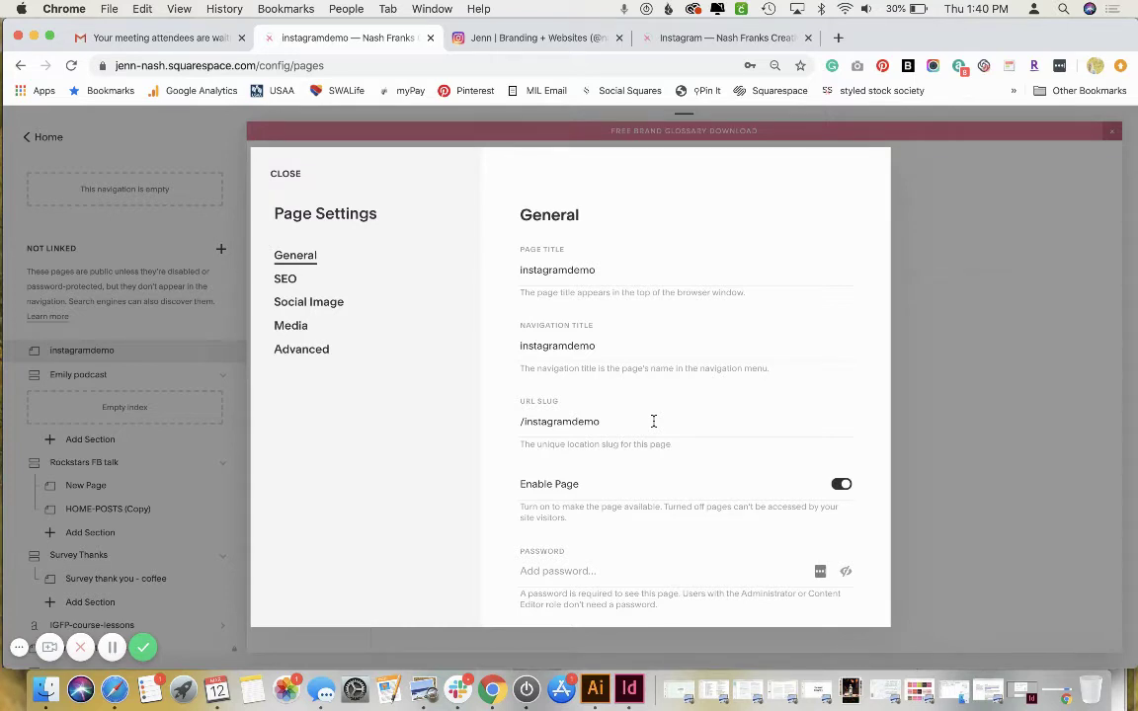
# Close the page settings, start editing the instagramdemo page content, and add an image block.
pyautogui.click(284, 175)
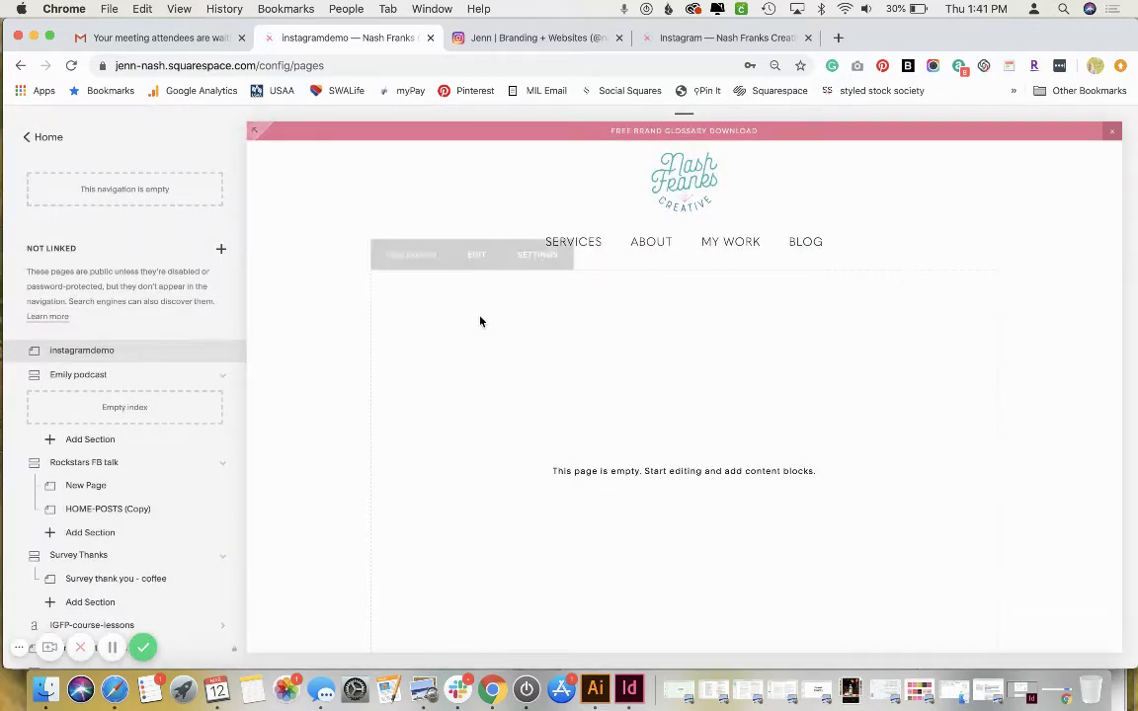
pyautogui.click(471, 255)
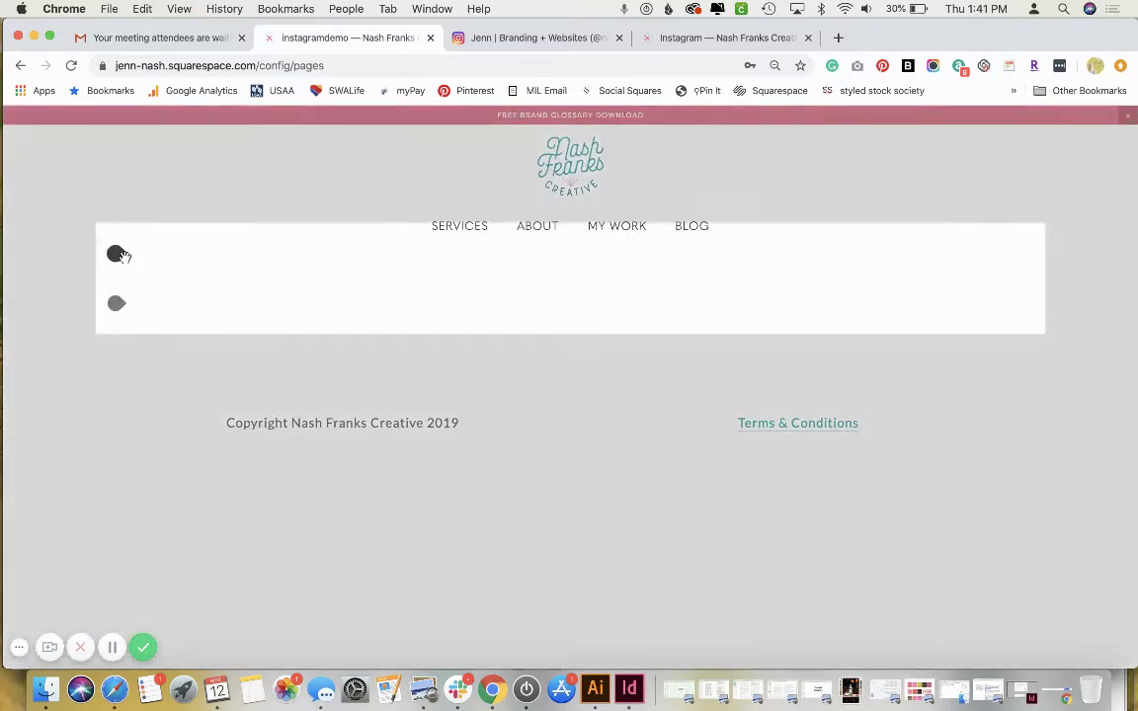
pyautogui.click(116, 254)
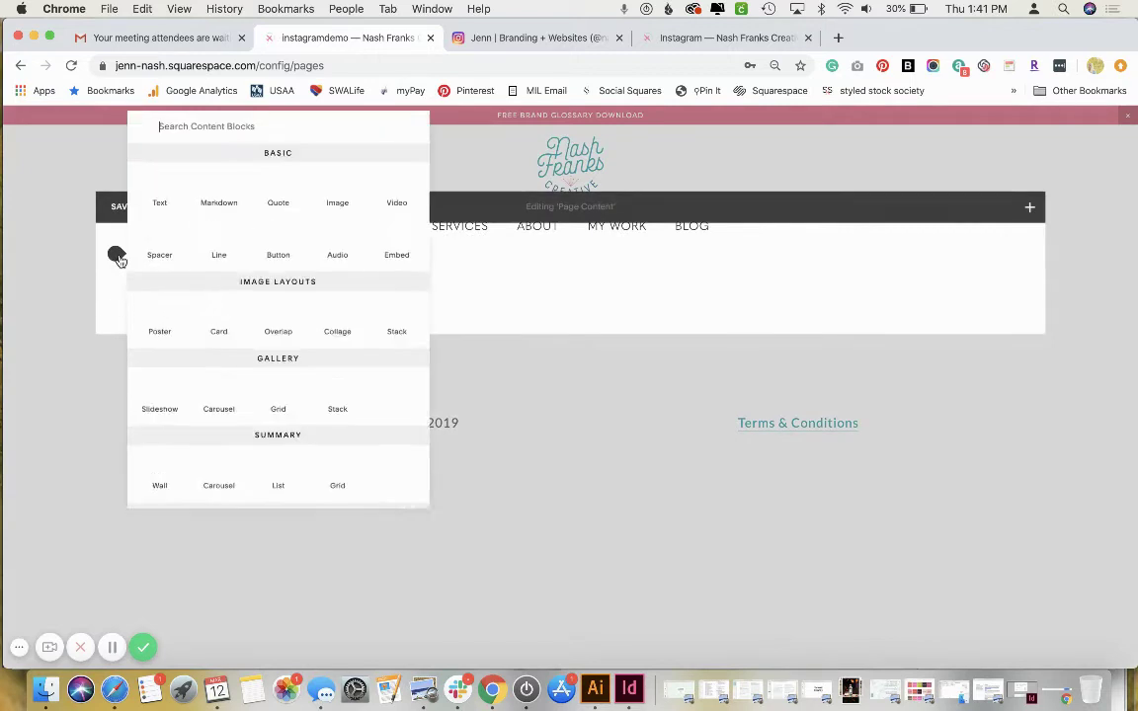
pyautogui.click(331, 208)
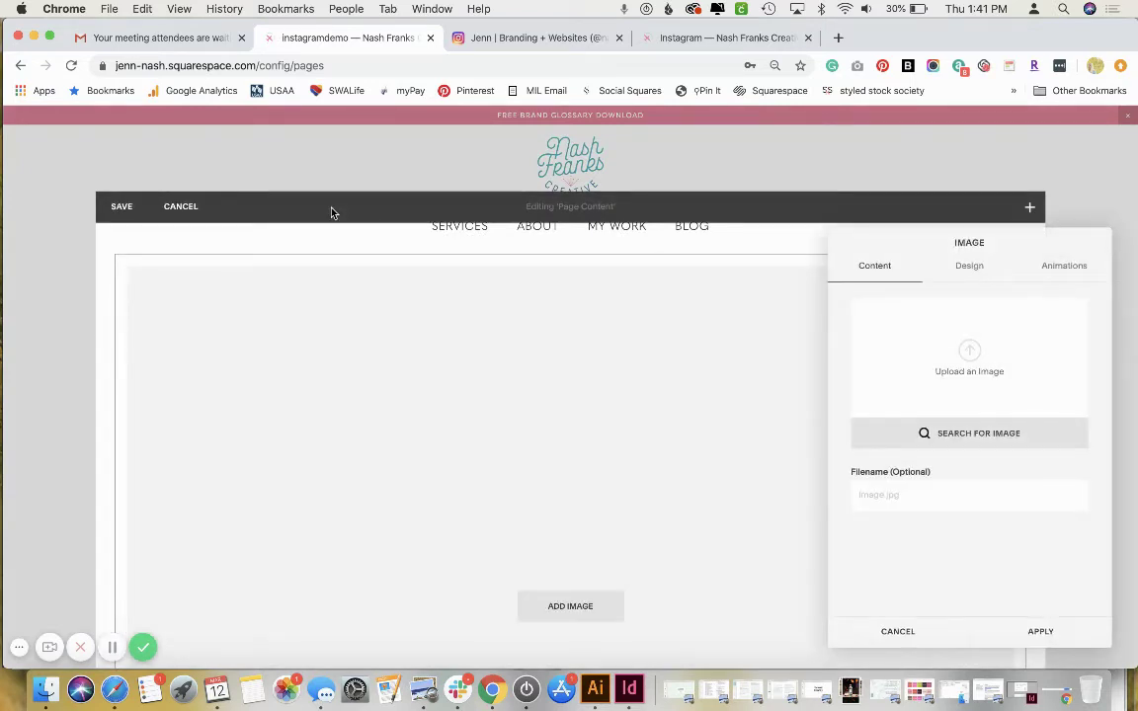
# Review the Instagram profile and the existing Instagram landing page for their profile photo, and return to the page editor.
pyautogui.click(553, 38)
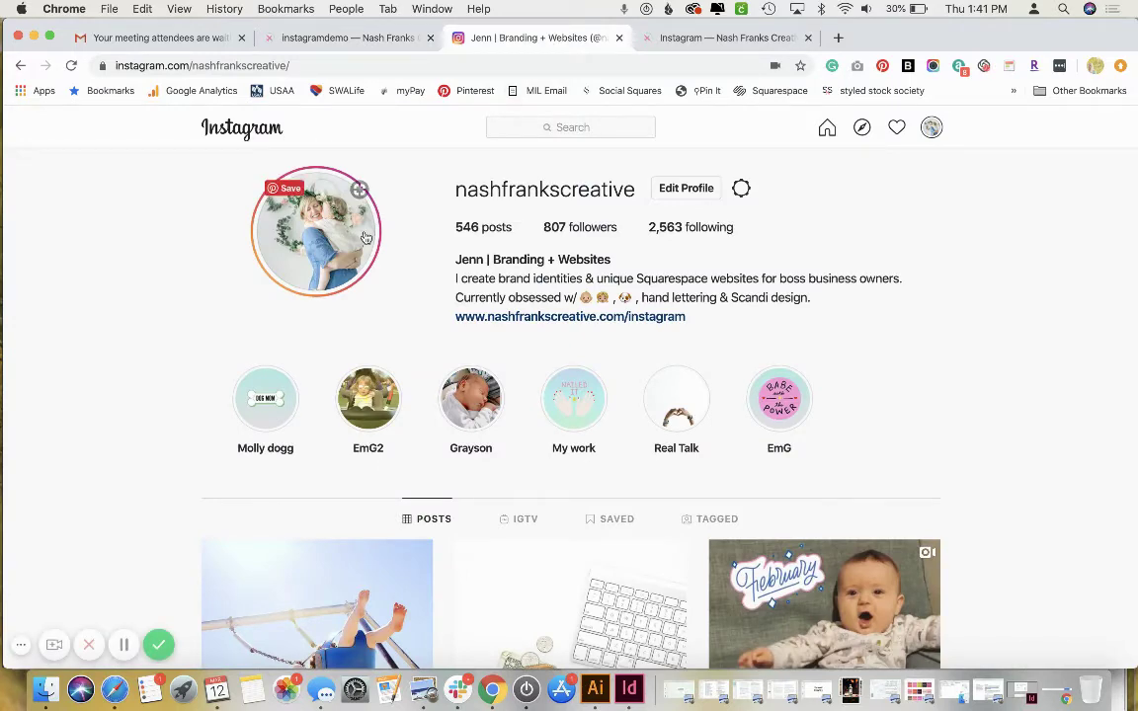
pyautogui.click(668, 37)
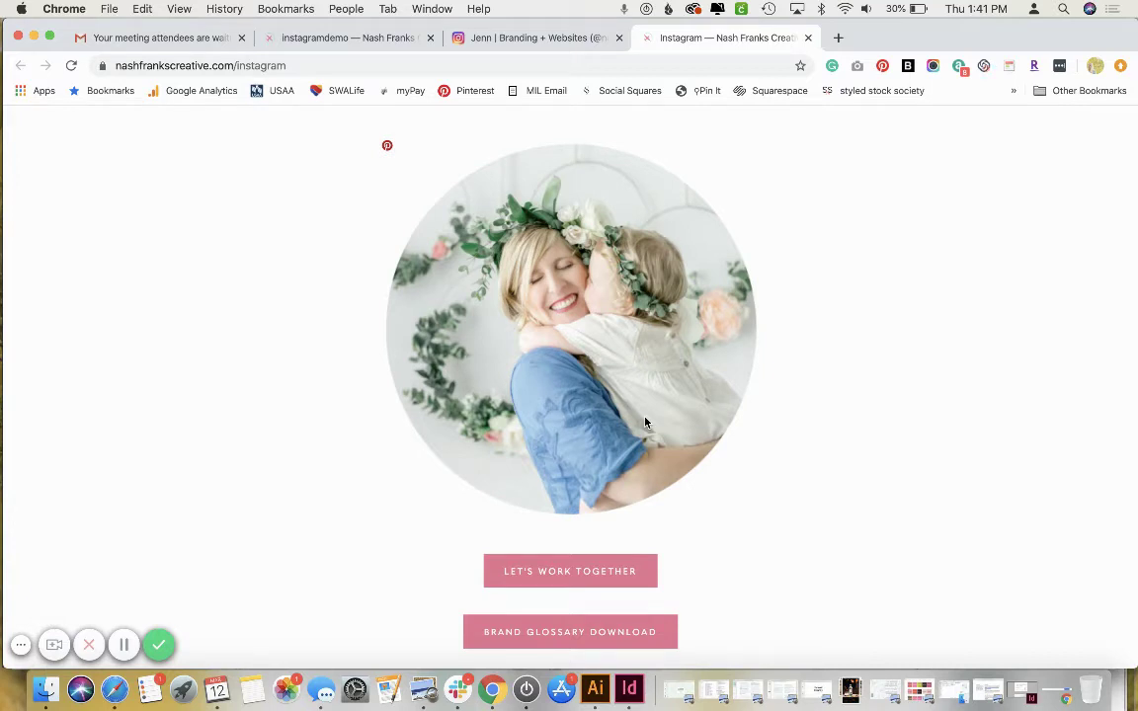
pyautogui.click(318, 39)
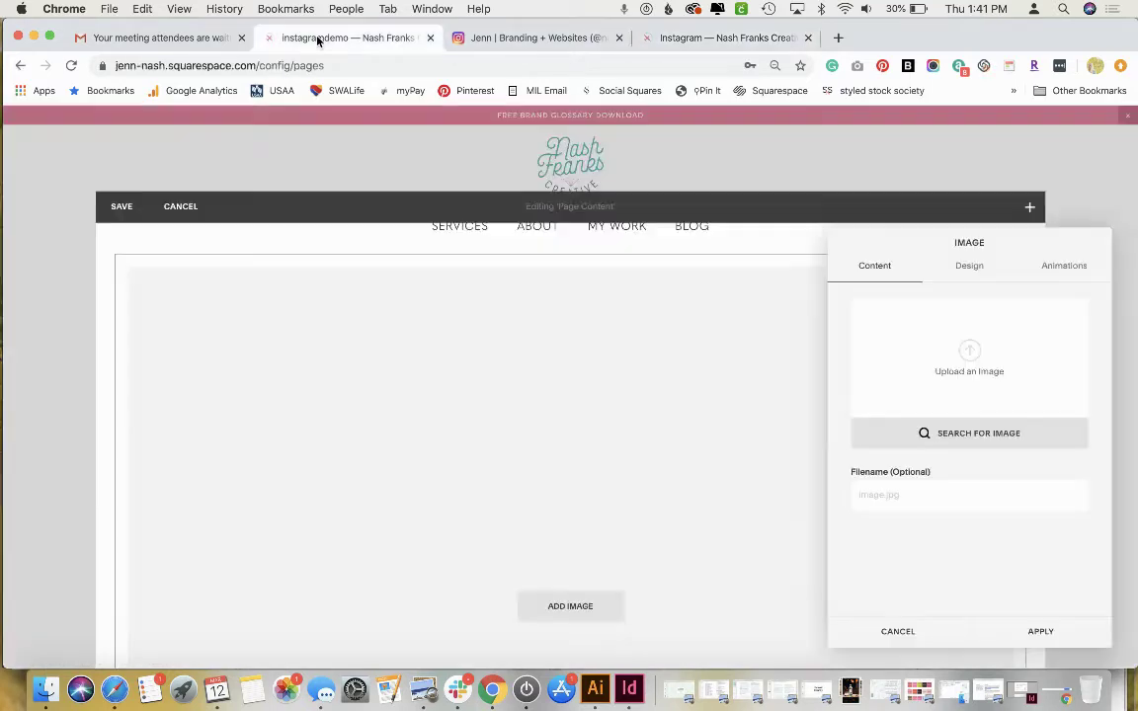
# Upload the circular insta profile pic PNG from the Pictures folder into the image block.
pyautogui.click(970, 371)
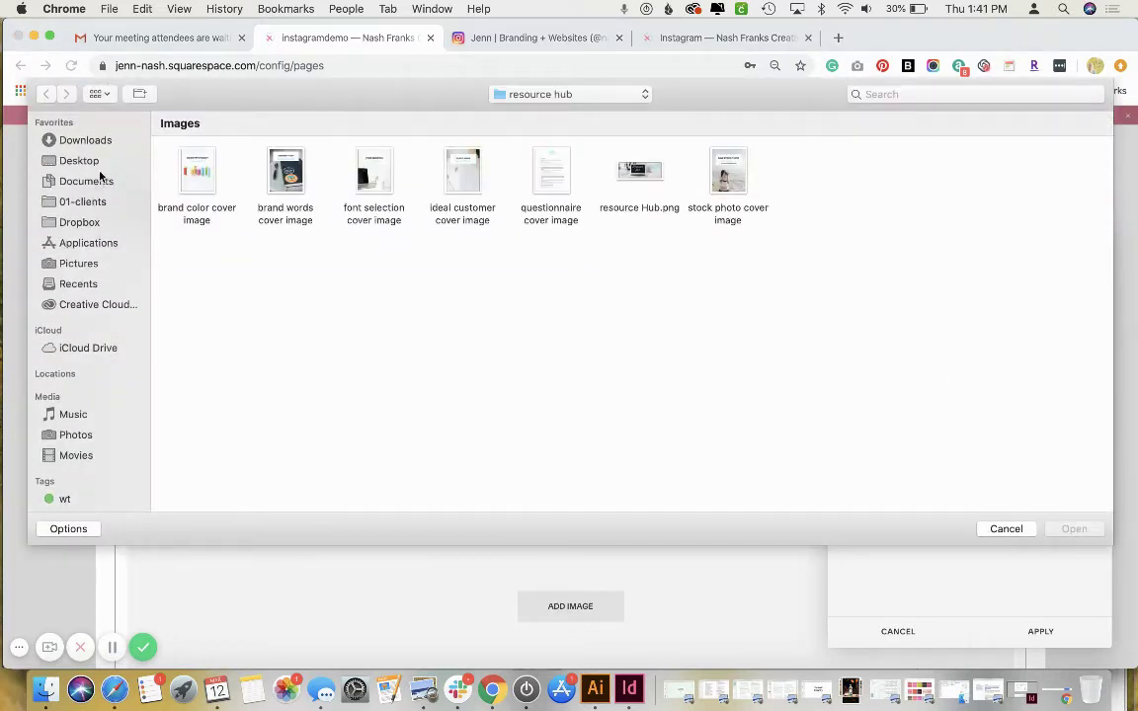
pyautogui.click(90, 268)
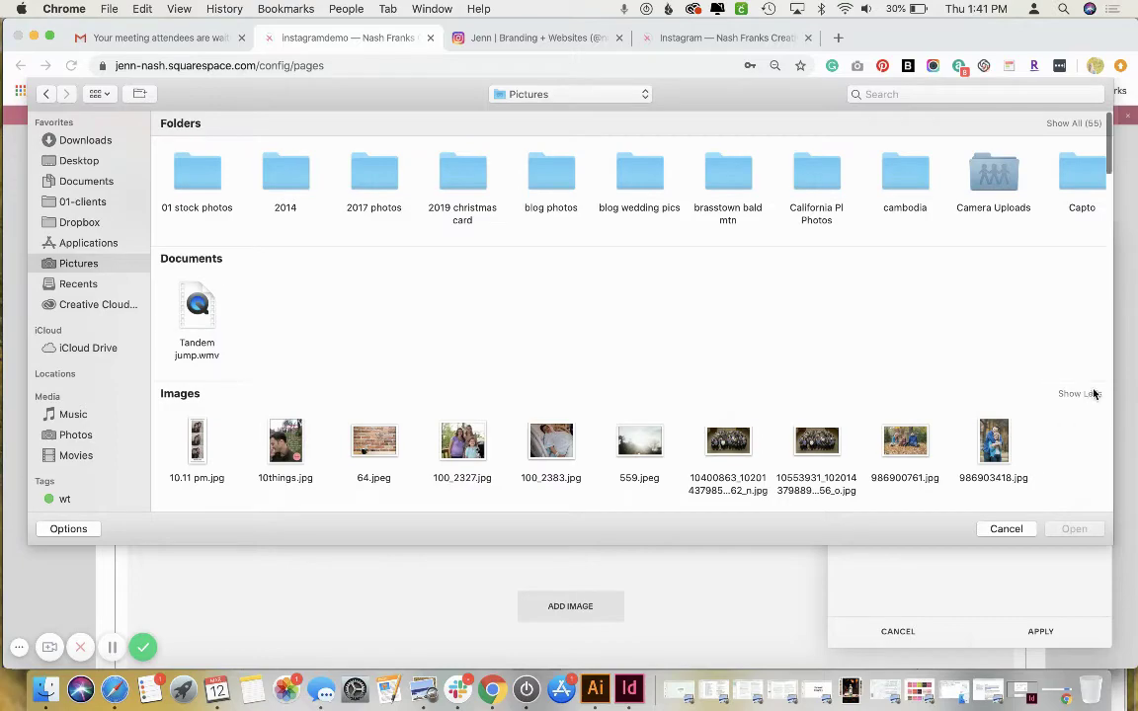
pyautogui.click(1093, 394)
pyautogui.scroll(-6, 1094, 394)
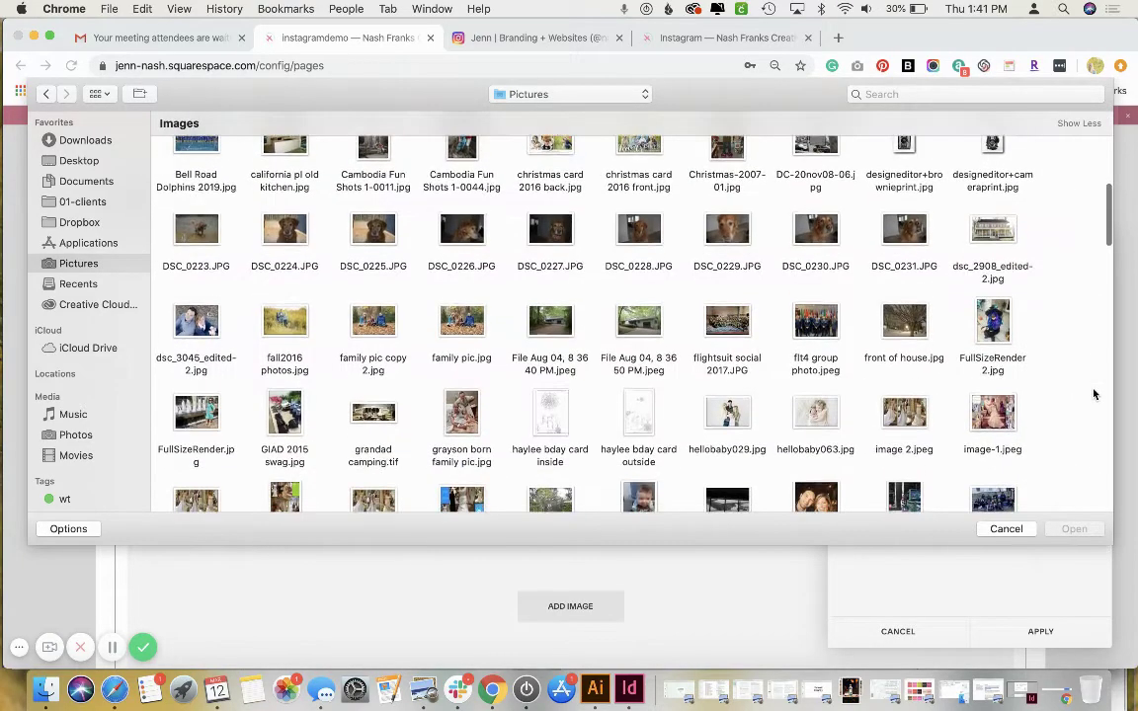
pyautogui.scroll(-8, 1094, 394)
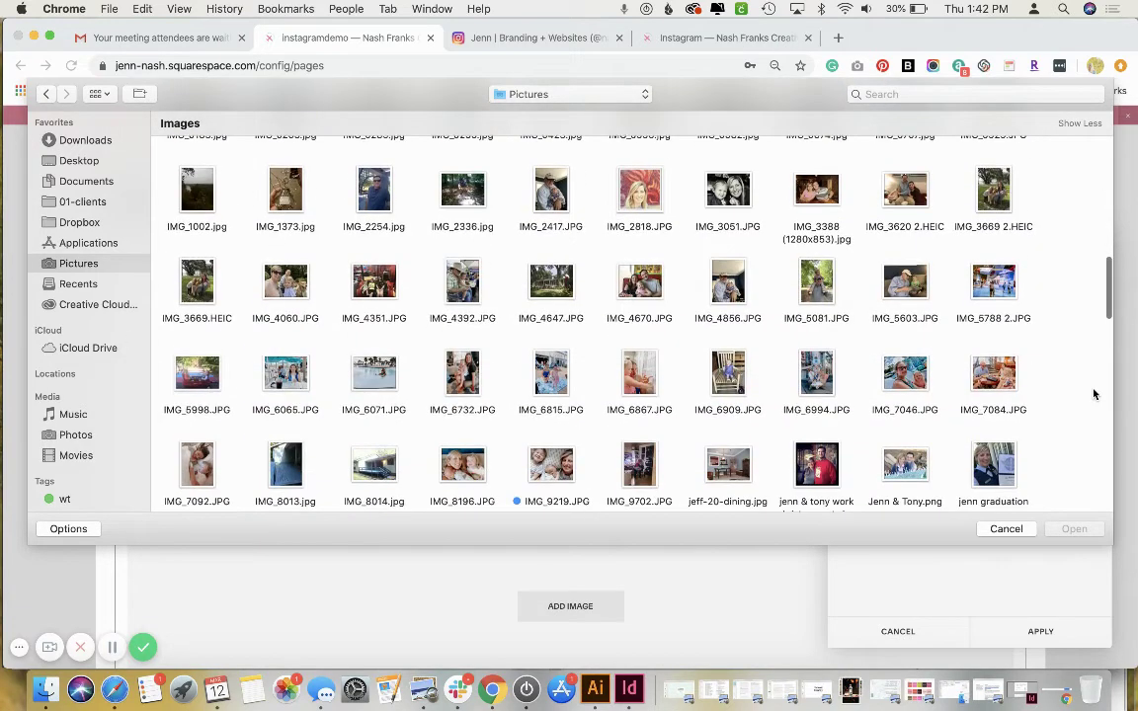
pyautogui.scroll(-3, 1094, 394)
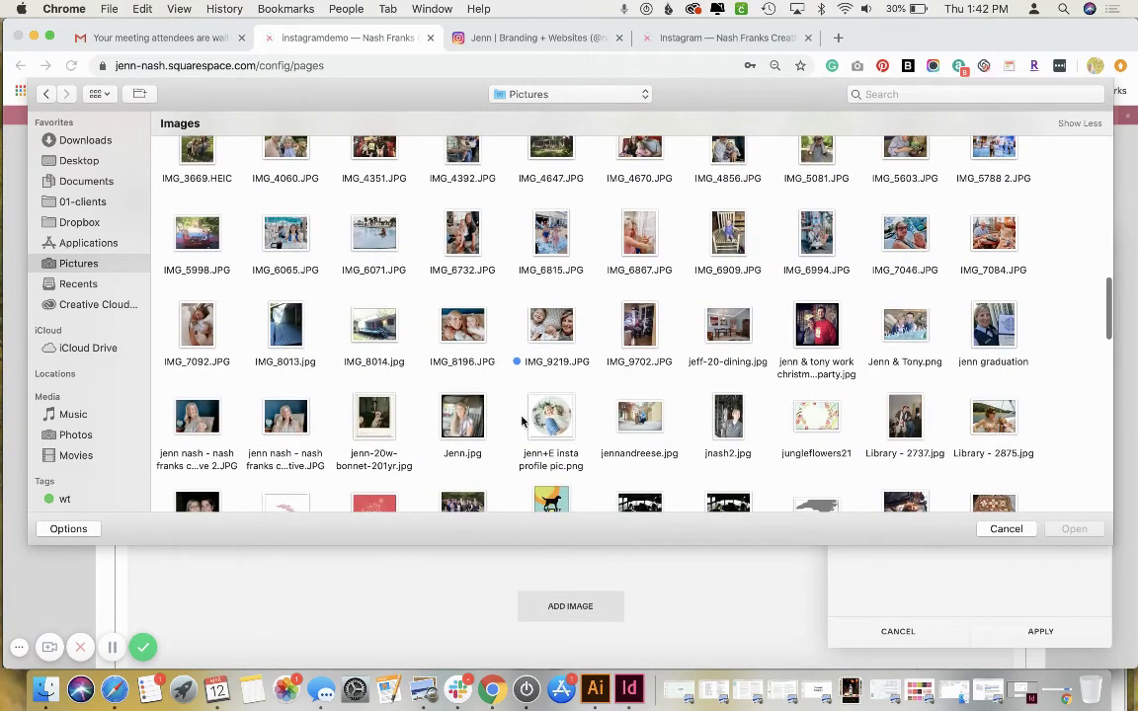
pyautogui.doubleClick(484, 390)
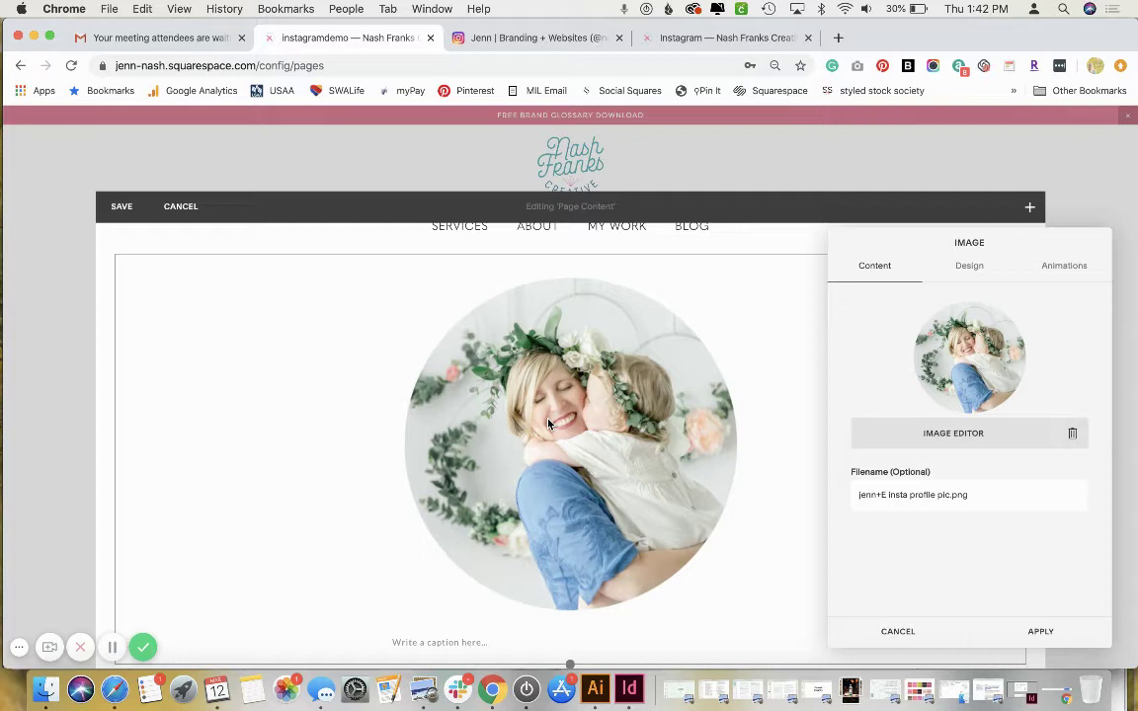
# Set the image block's caption option to Do Not Display Caption and apply the image settings.
pyautogui.click(969, 265)
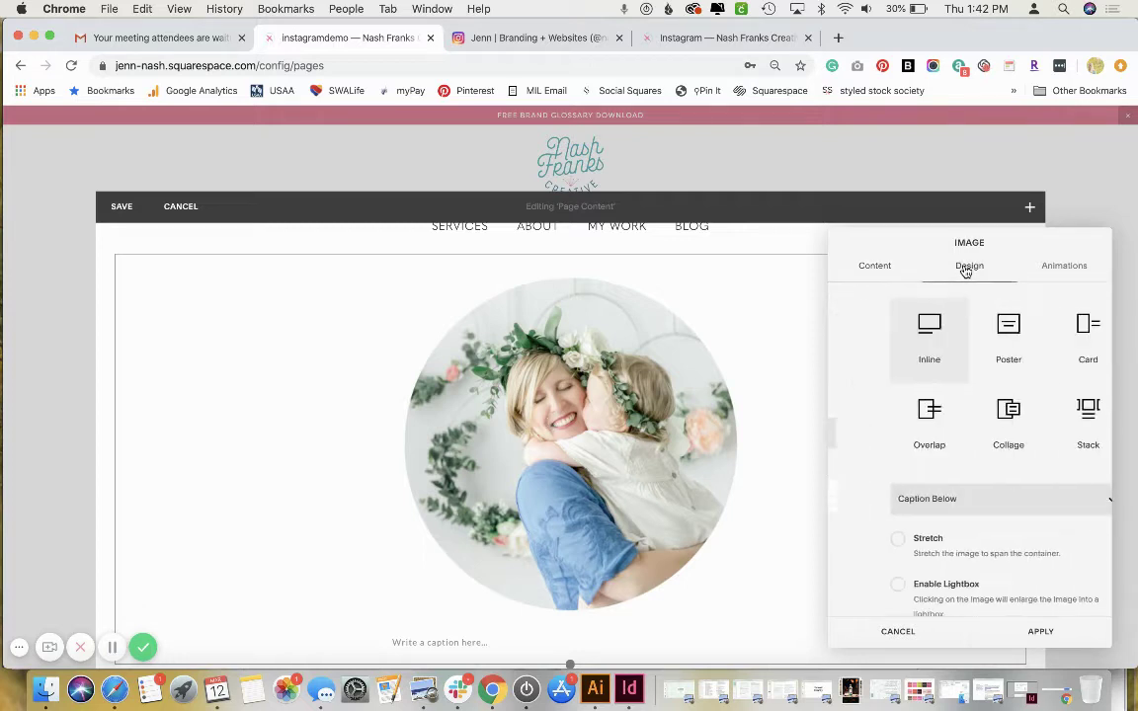
pyautogui.click(931, 501)
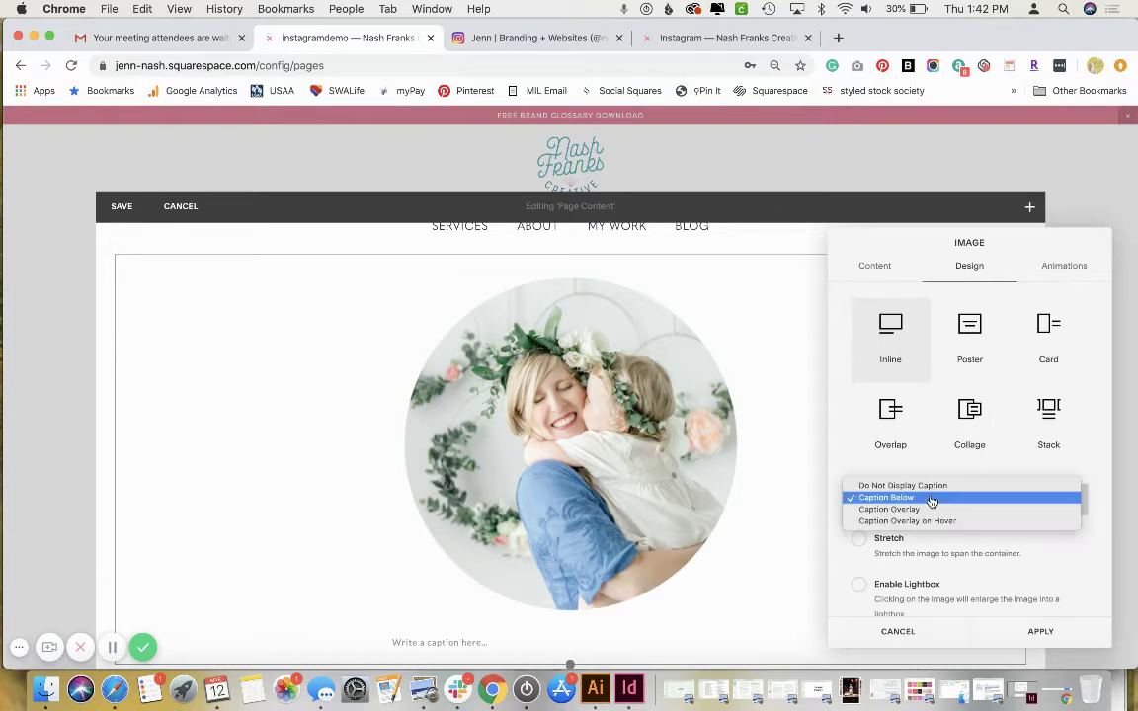
pyautogui.click(933, 481)
pyautogui.scroll(-3, 932, 489)
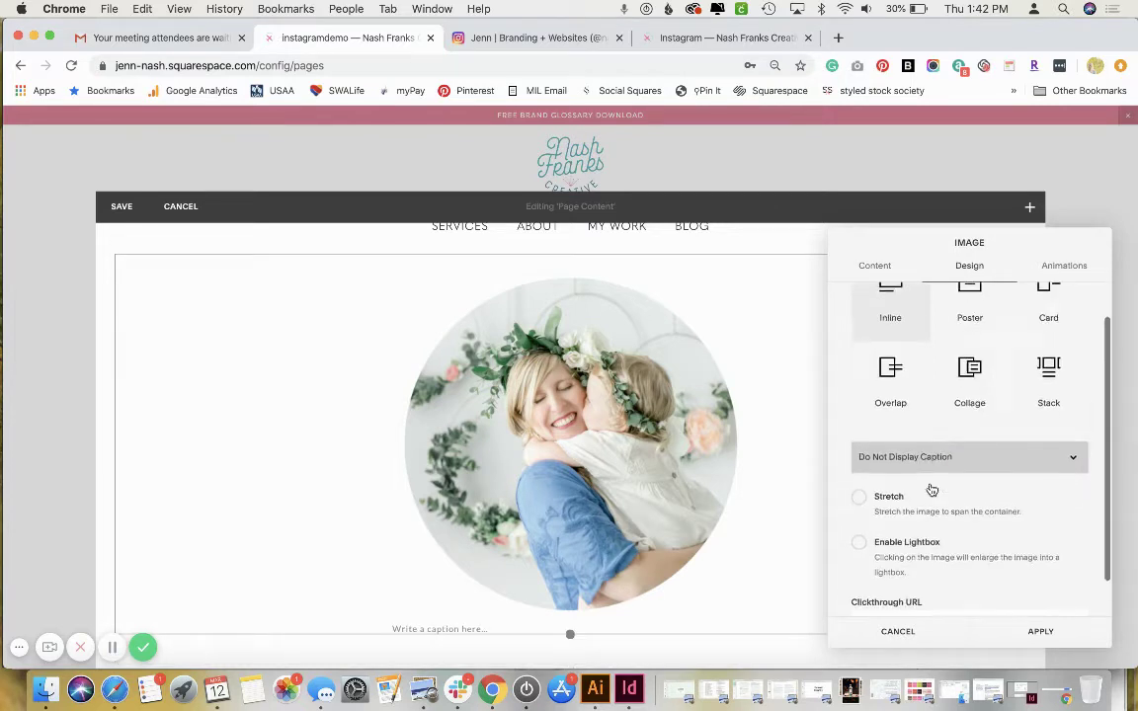
pyautogui.scroll(1, 932, 489)
pyautogui.scroll(2, 929, 484)
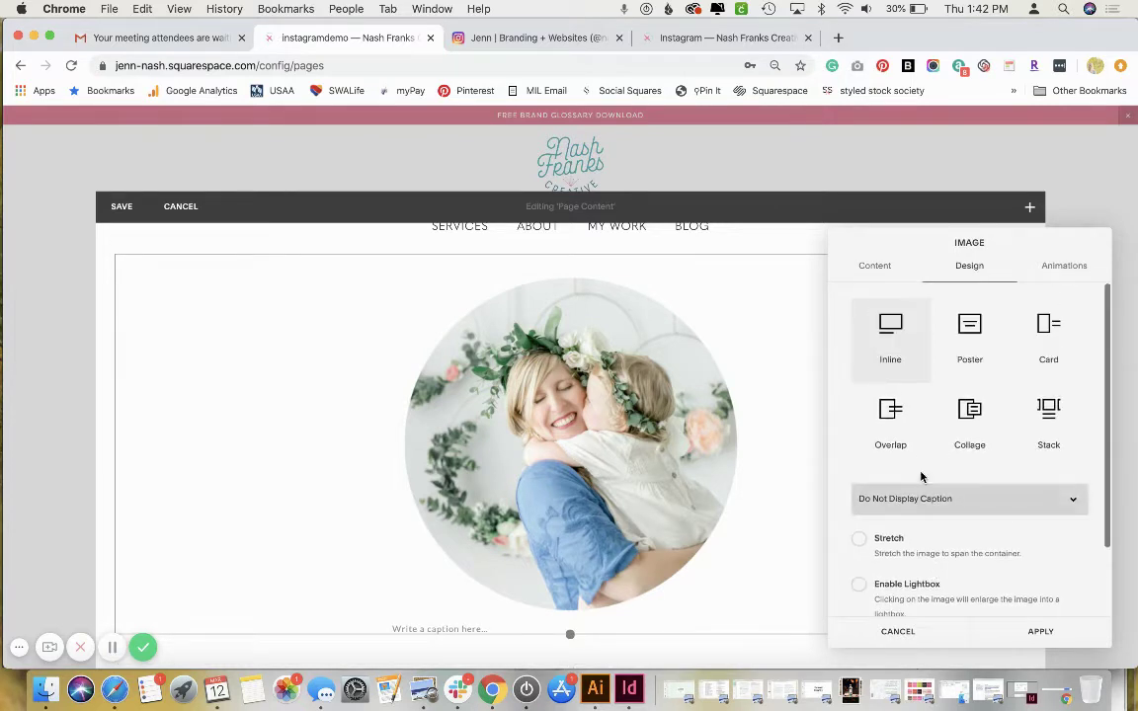
pyautogui.click(1009, 629)
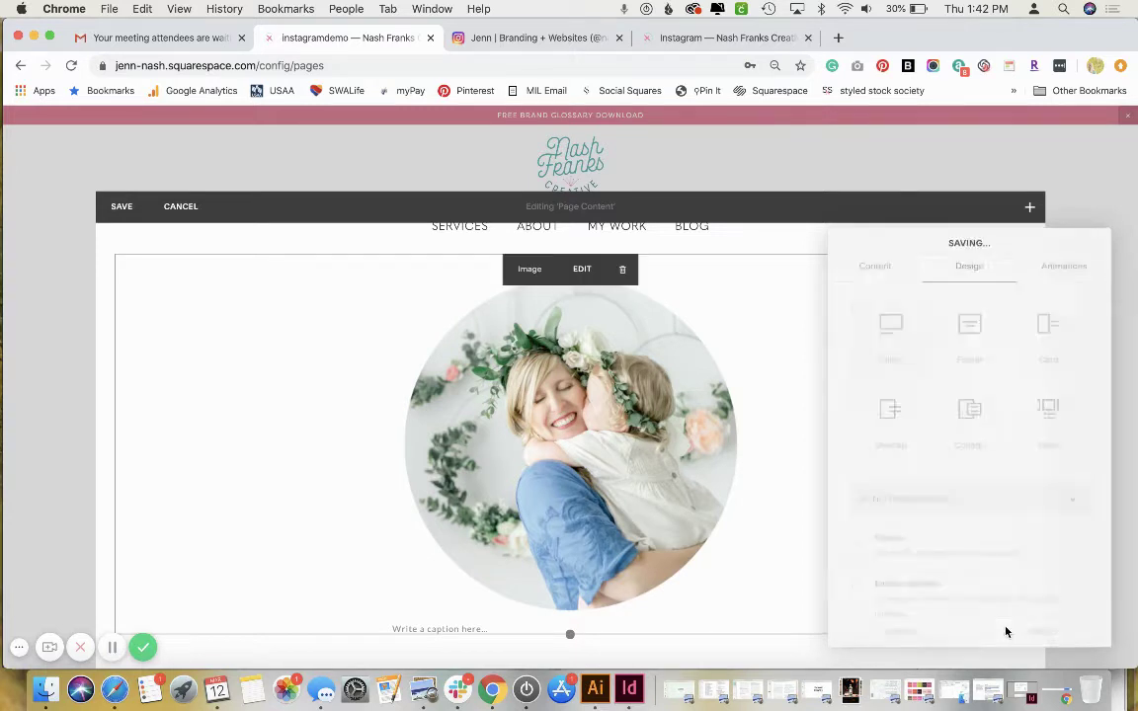
# Add a button block directly below the profile image.
pyautogui.scroll(-3, 773, 427)
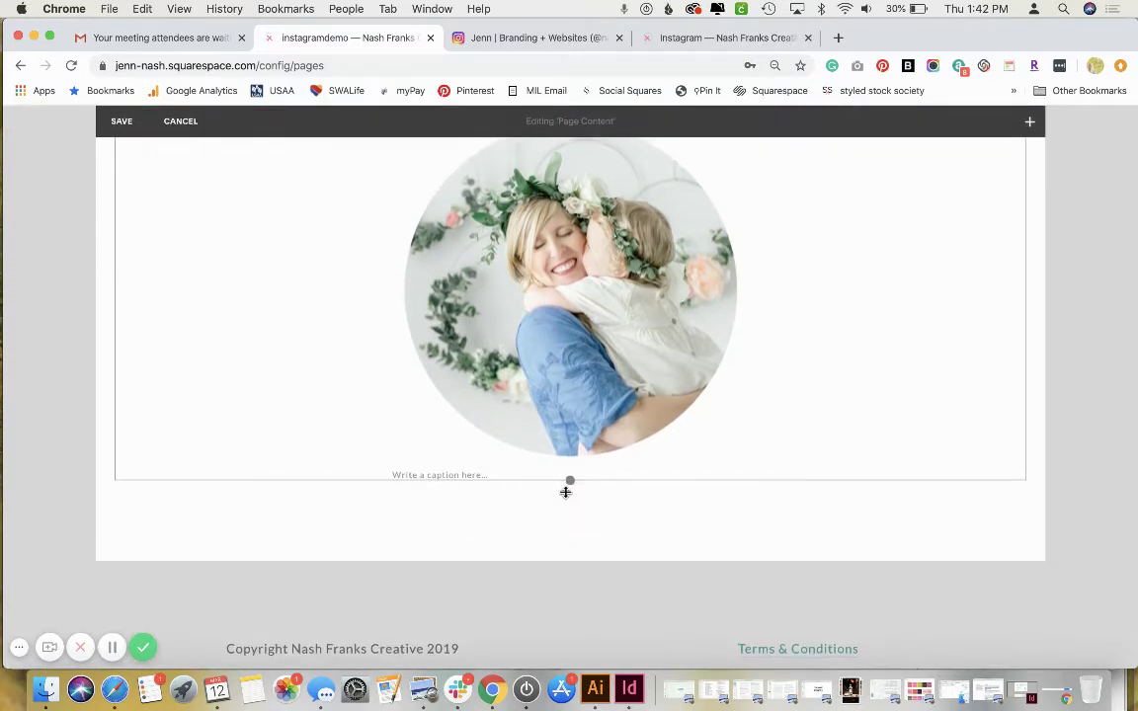
pyautogui.click(113, 481)
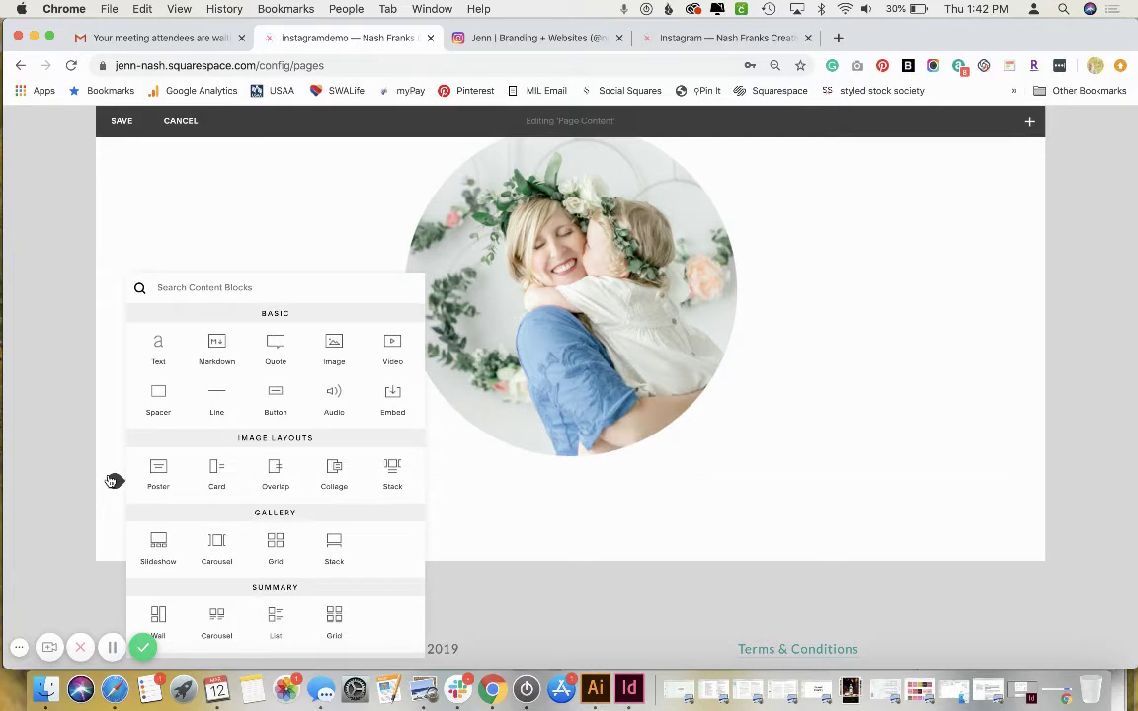
pyautogui.click(276, 393)
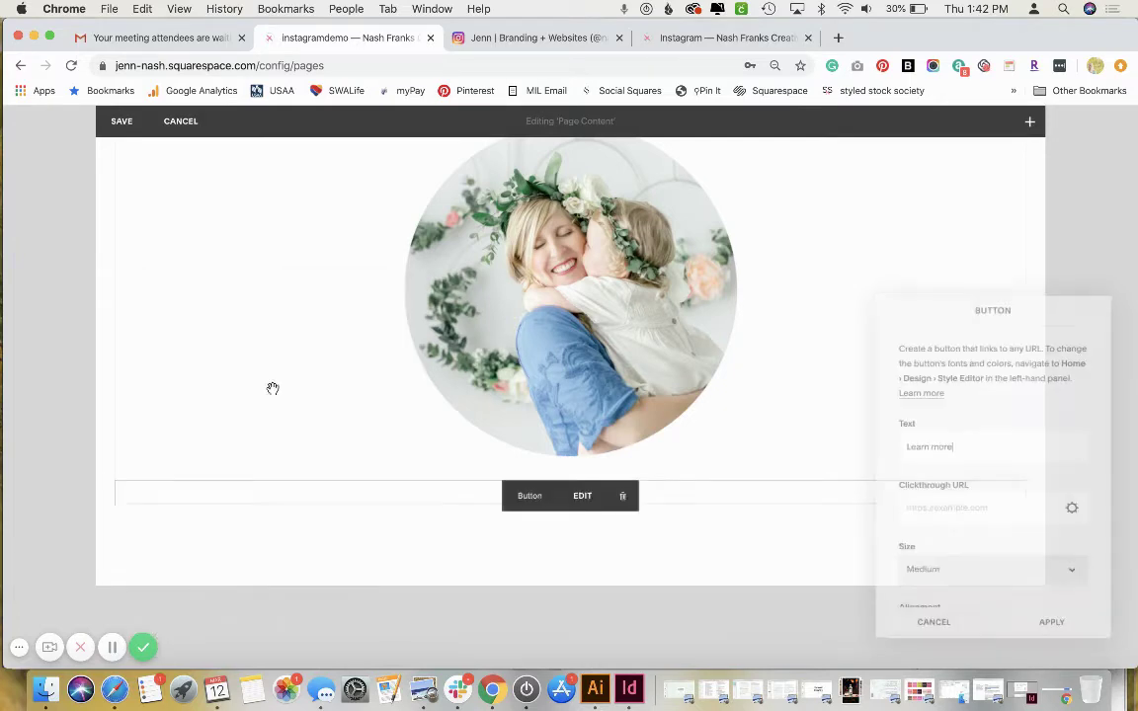
# Check the link buttons on the existing Instagram landing page and return to the button settings in the page editor.
pyautogui.click(660, 40)
pyautogui.scroll(-5, 612, 427)
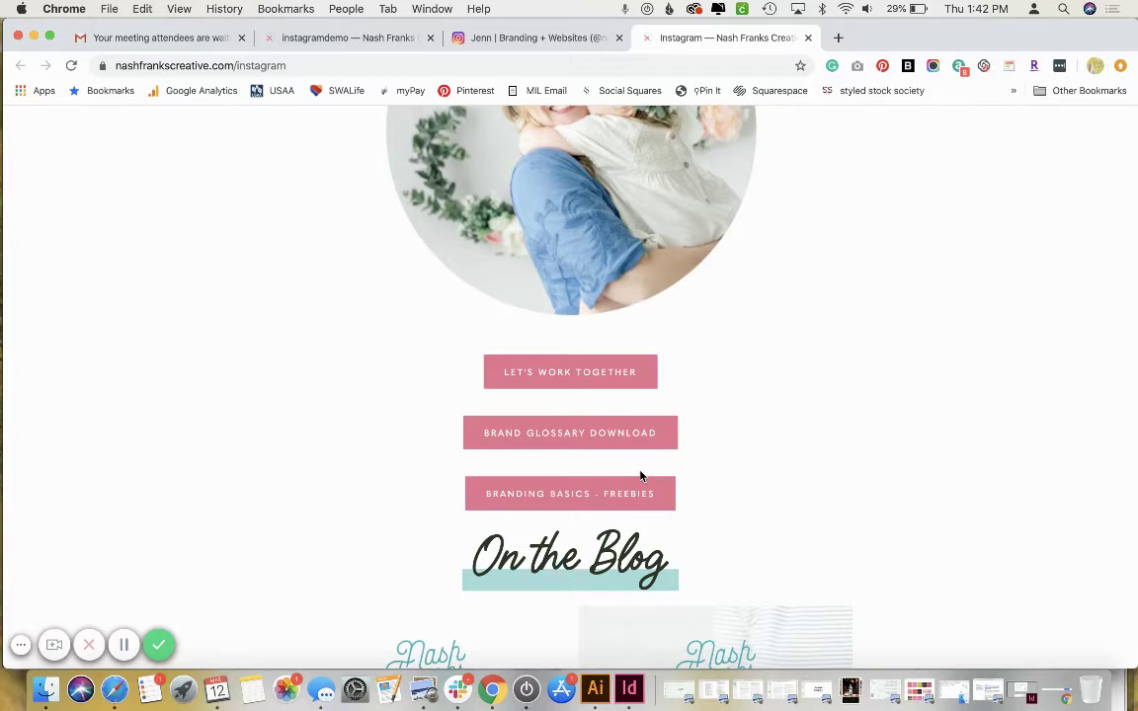
pyautogui.click(480, 40)
pyautogui.click(326, 38)
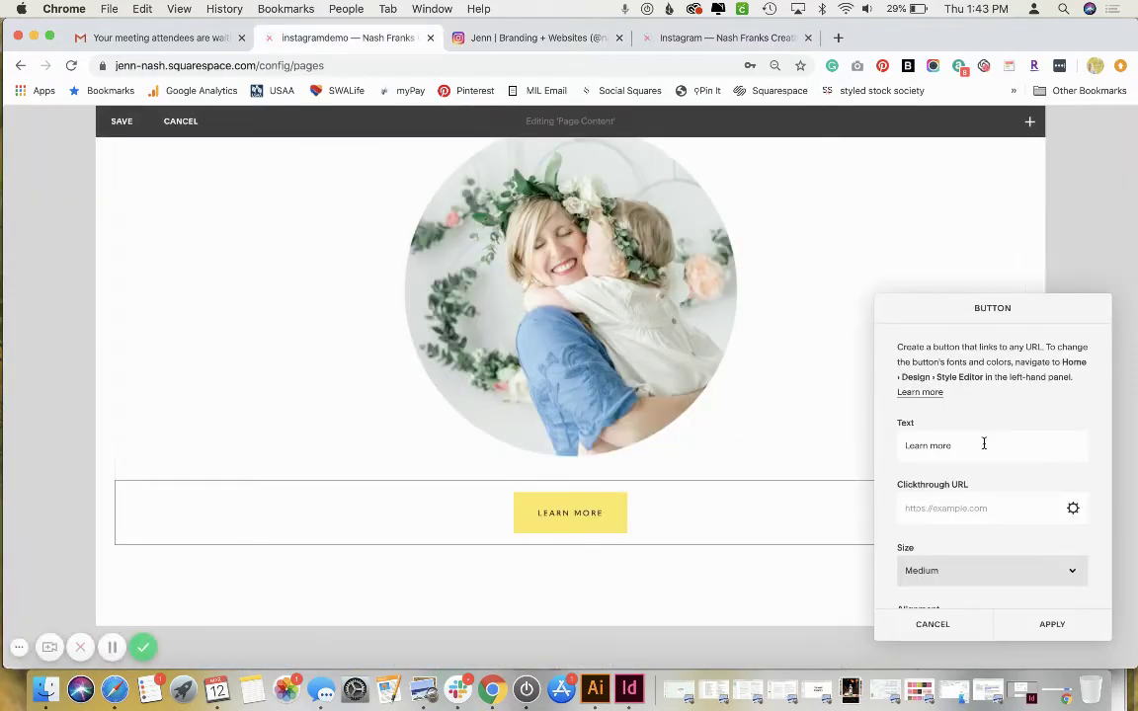
# Set the new button's size to Small and its text to "link 1".
pyautogui.click(973, 571)
pyautogui.click(966, 556)
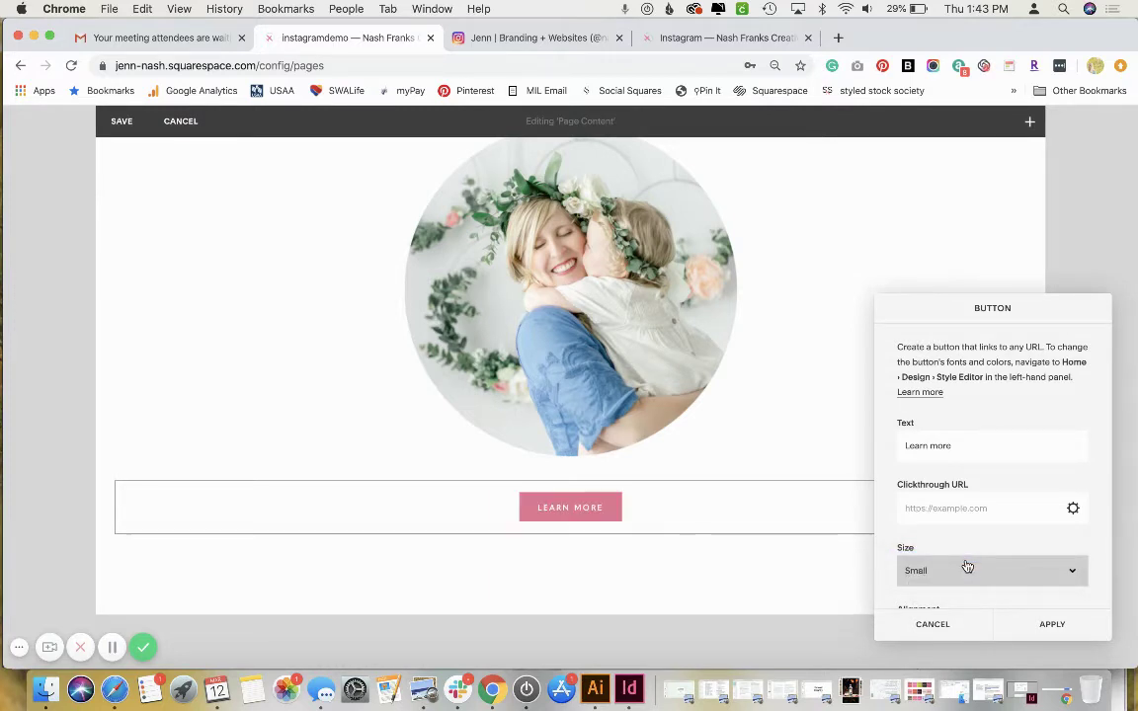
pyautogui.click(969, 567)
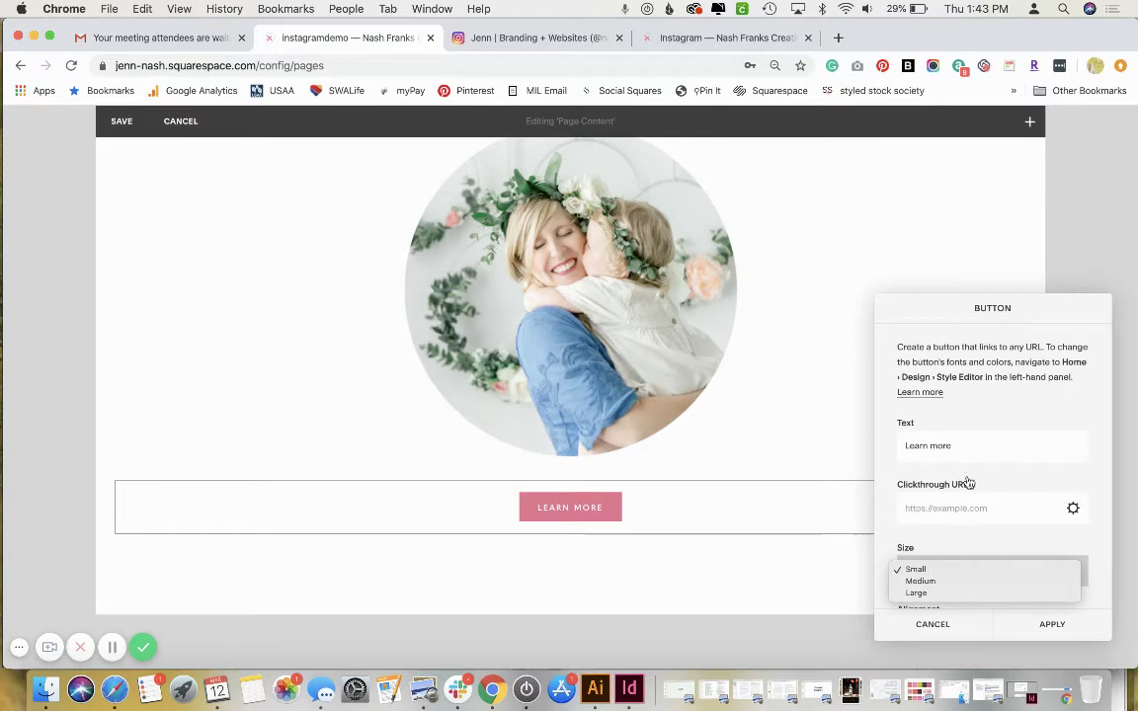
pyautogui.click(956, 441)
pyautogui.press('super+a')
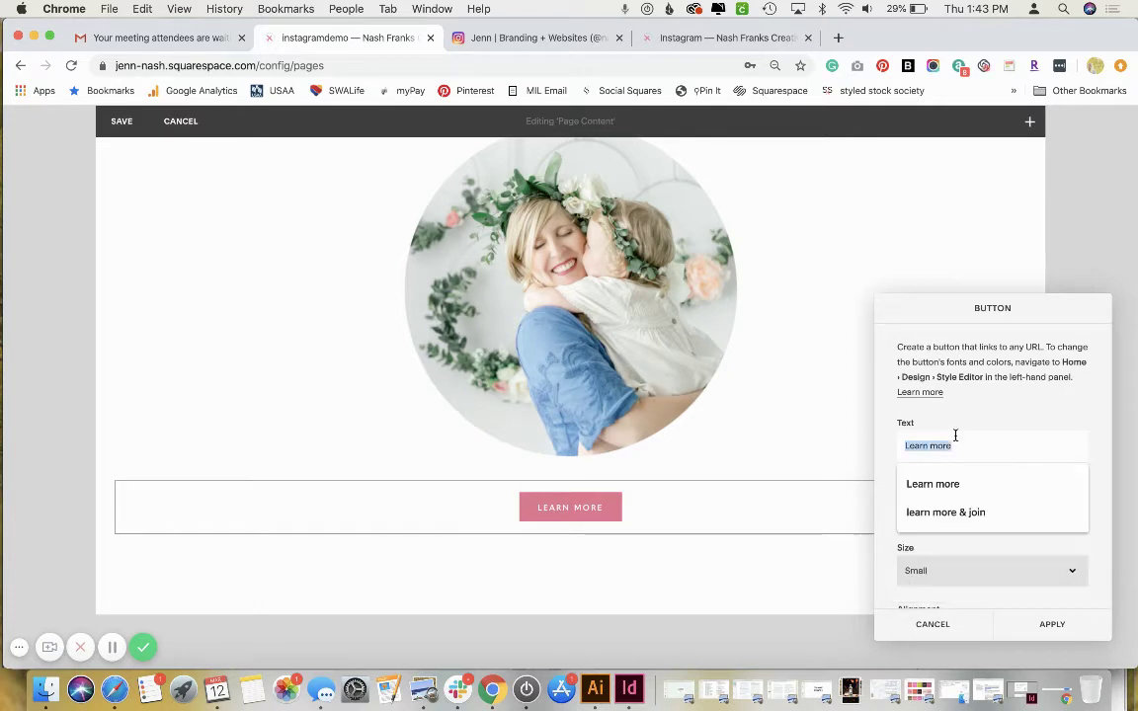
pyautogui.write('link ')
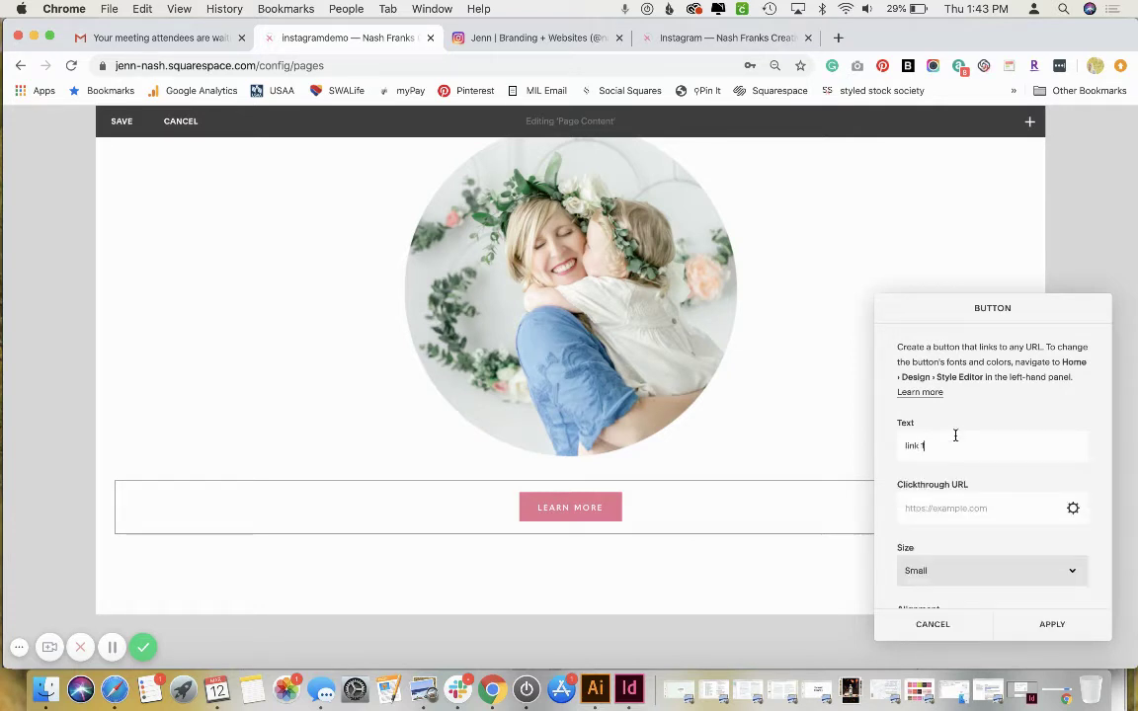
pyautogui.write('1')
# Link the button to the SERVICES page /services1, set it to open in a new window, and save the link.
pyautogui.click(993, 509)
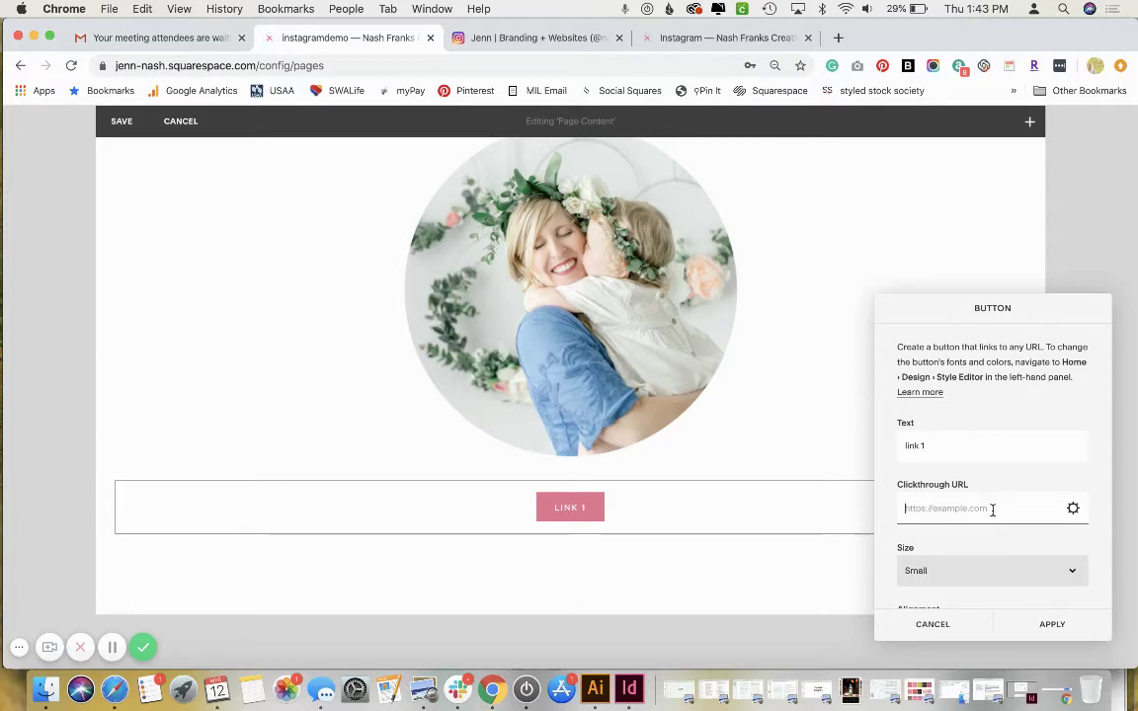
pyautogui.click(1075, 510)
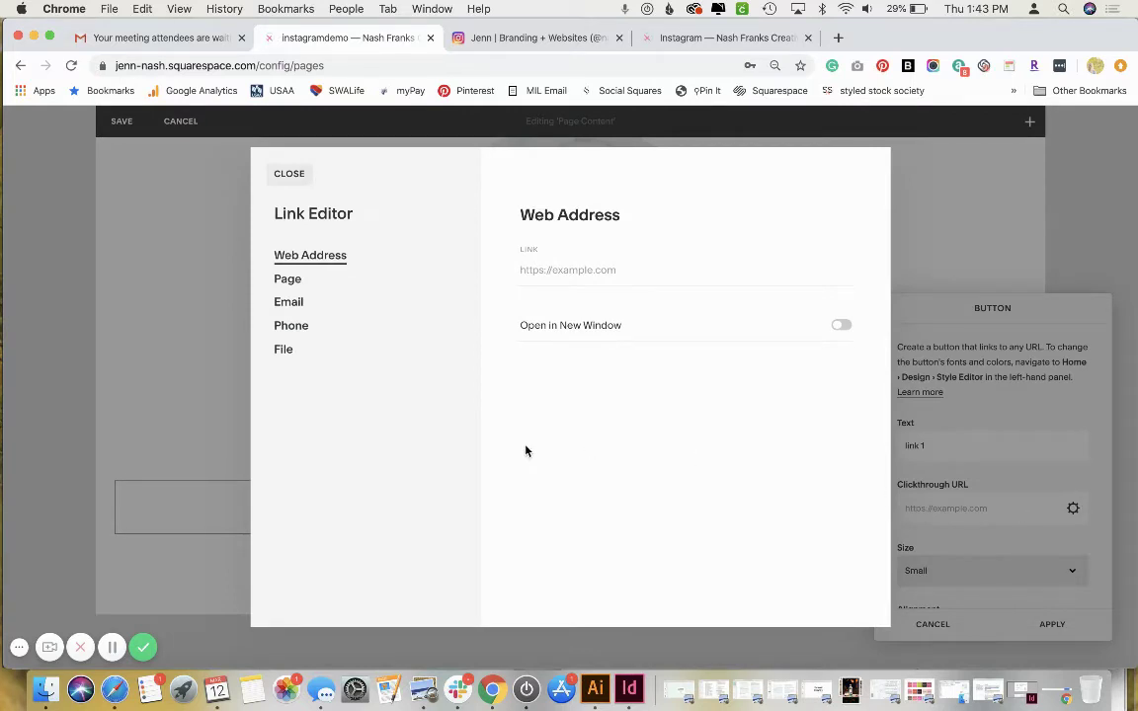
pyautogui.click(387, 280)
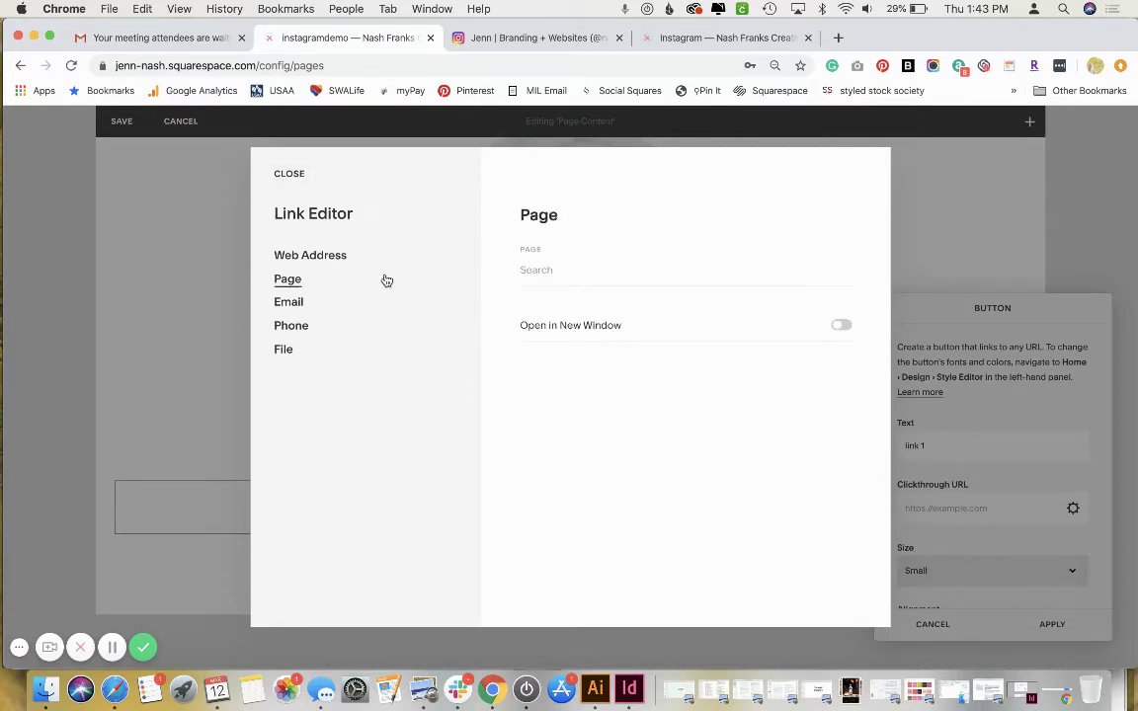
pyautogui.click(540, 267)
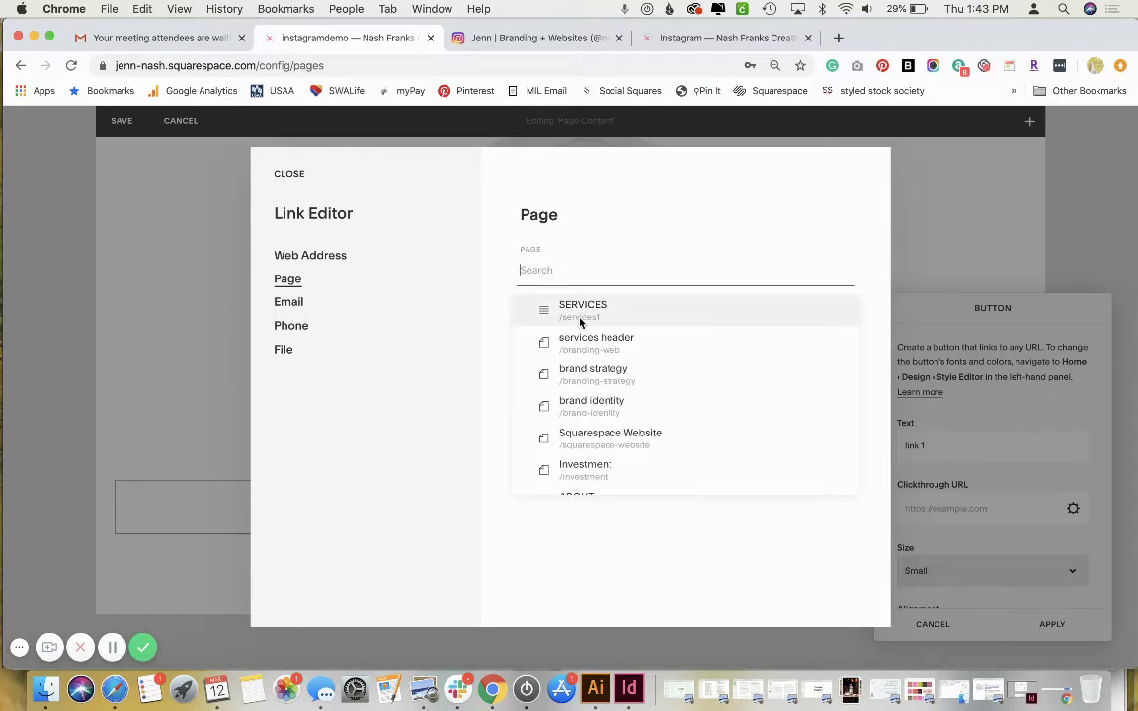
pyautogui.write('/ser')
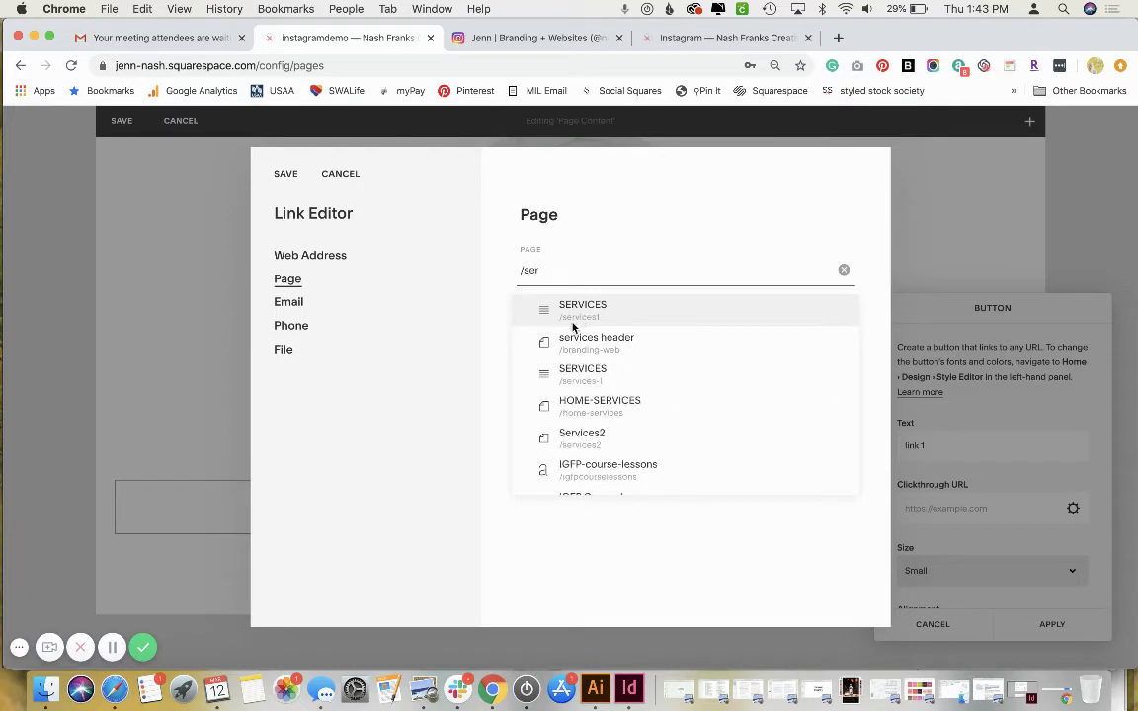
pyautogui.click(578, 314)
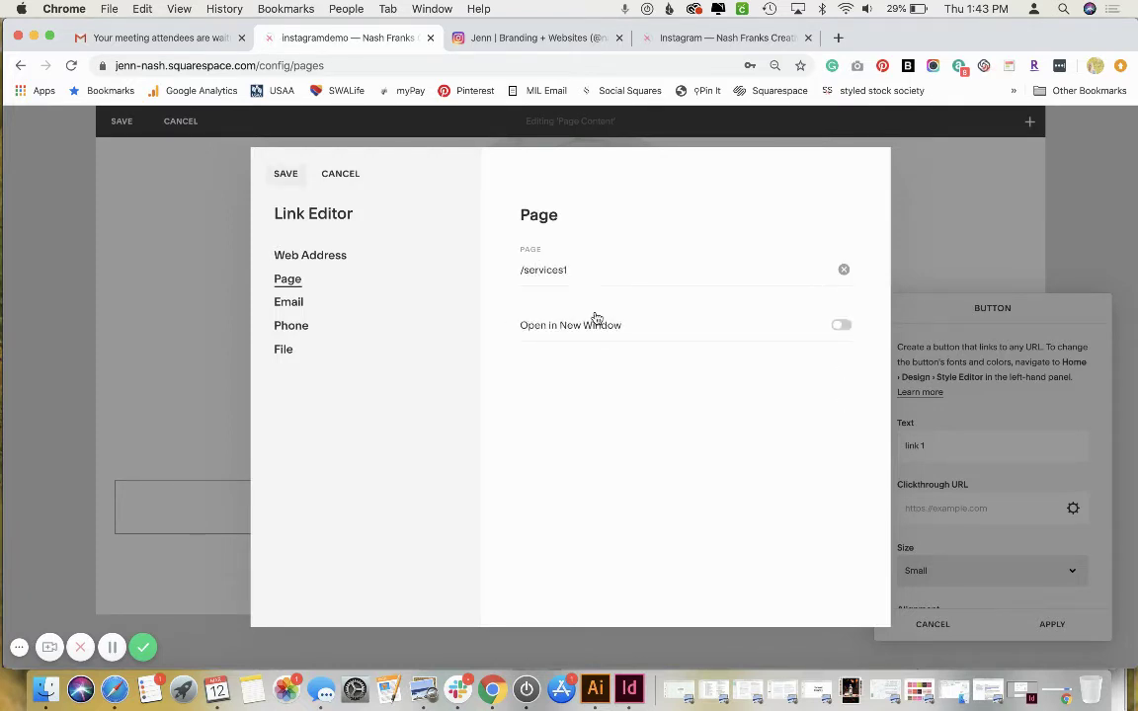
pyautogui.click(842, 327)
pyautogui.click(296, 177)
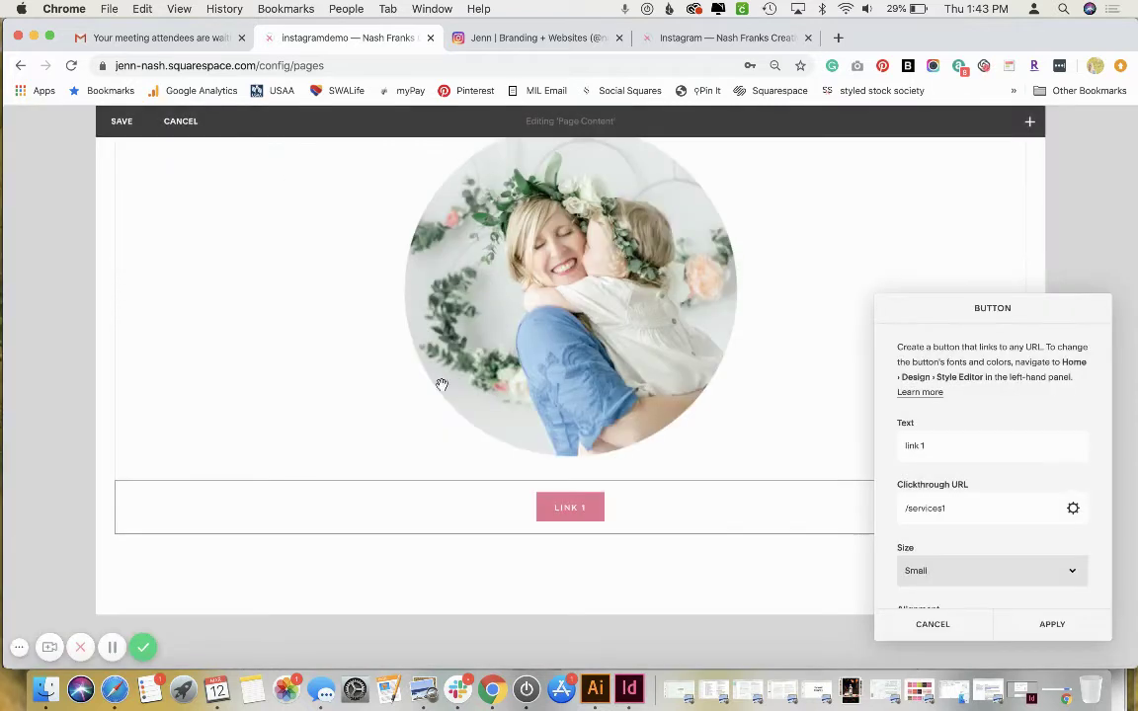
pyautogui.scroll(-2, 797, 452)
pyautogui.scroll(-1, 954, 504)
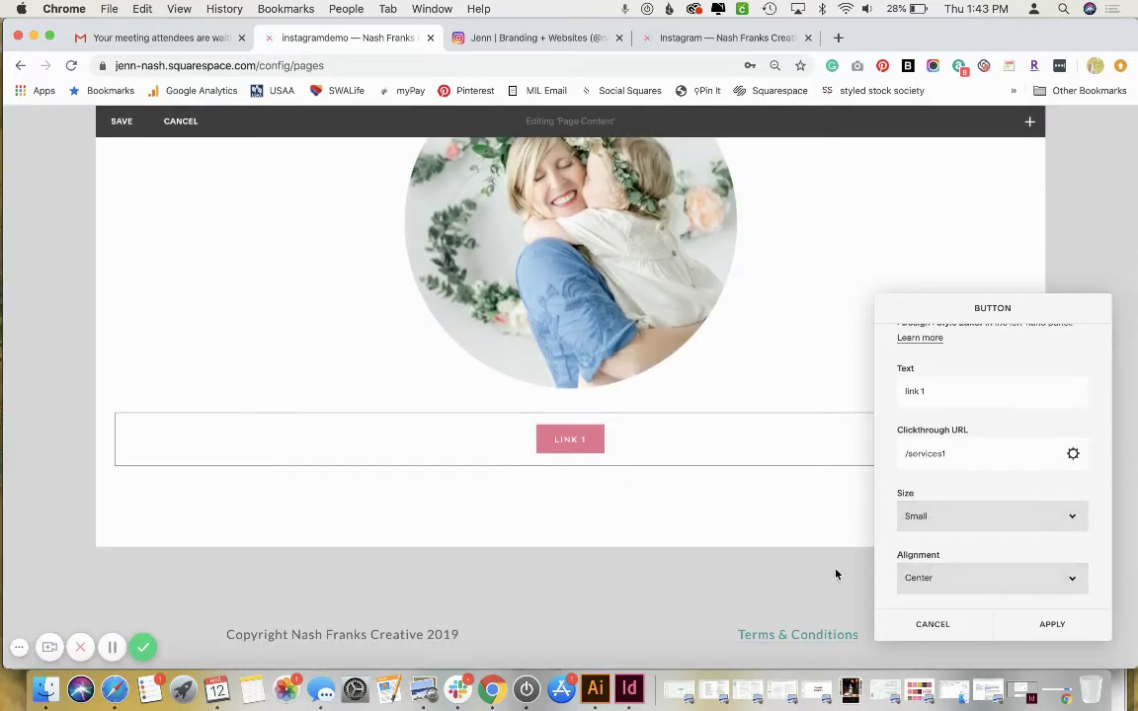
# Apply the "link 1" button settings and add a second button below it with text "link 2" and size Small.
pyautogui.click(1028, 624)
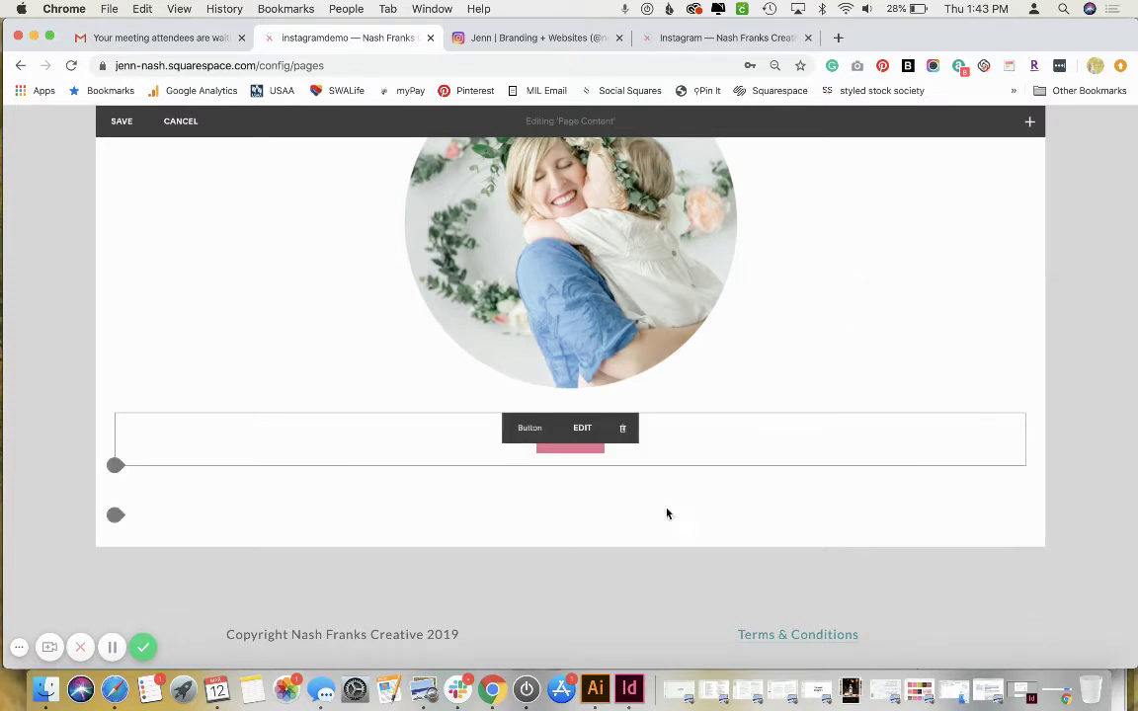
pyautogui.click(120, 473)
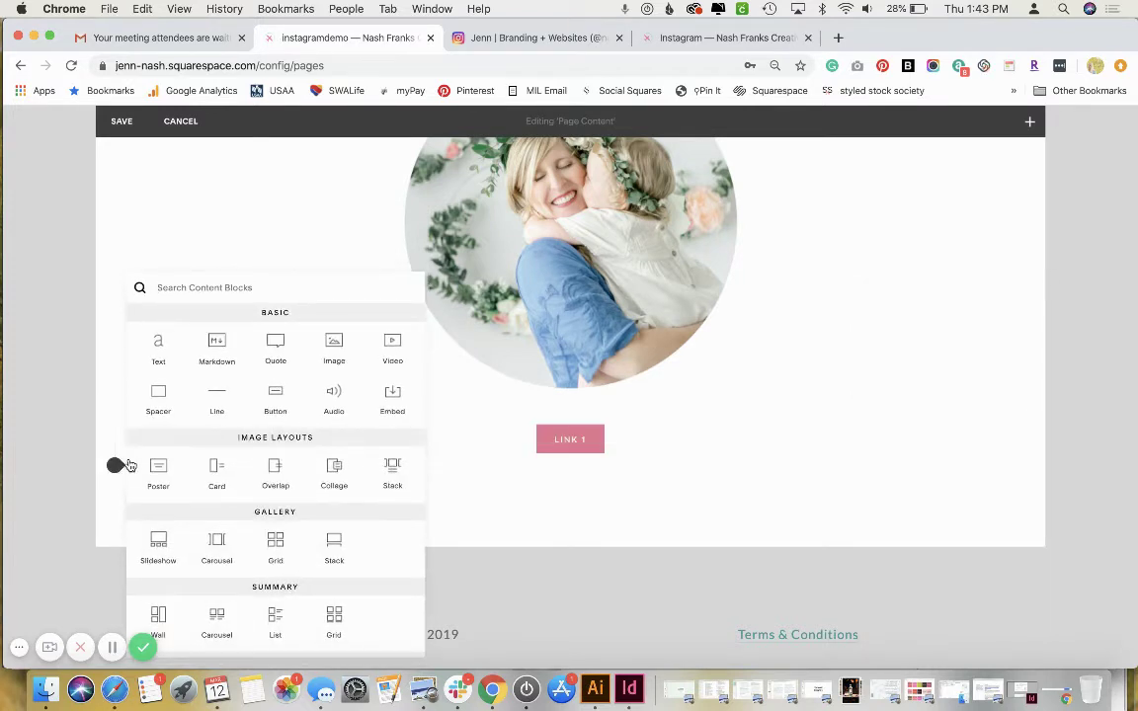
pyautogui.click(273, 398)
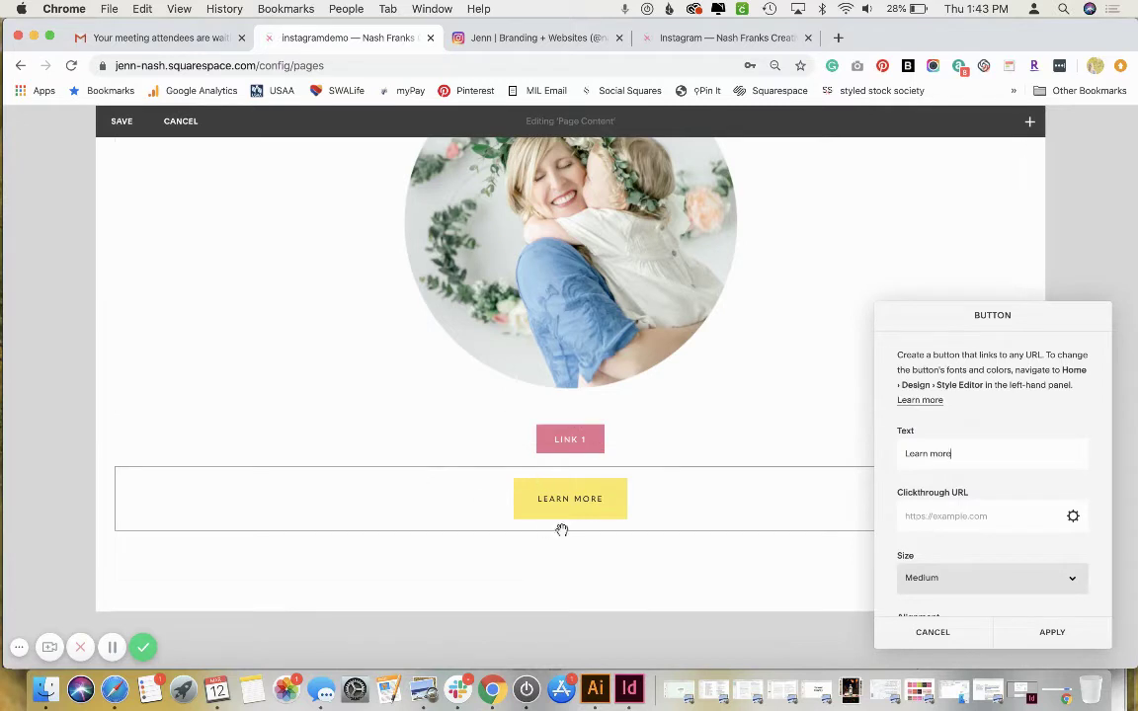
pyautogui.click(994, 456)
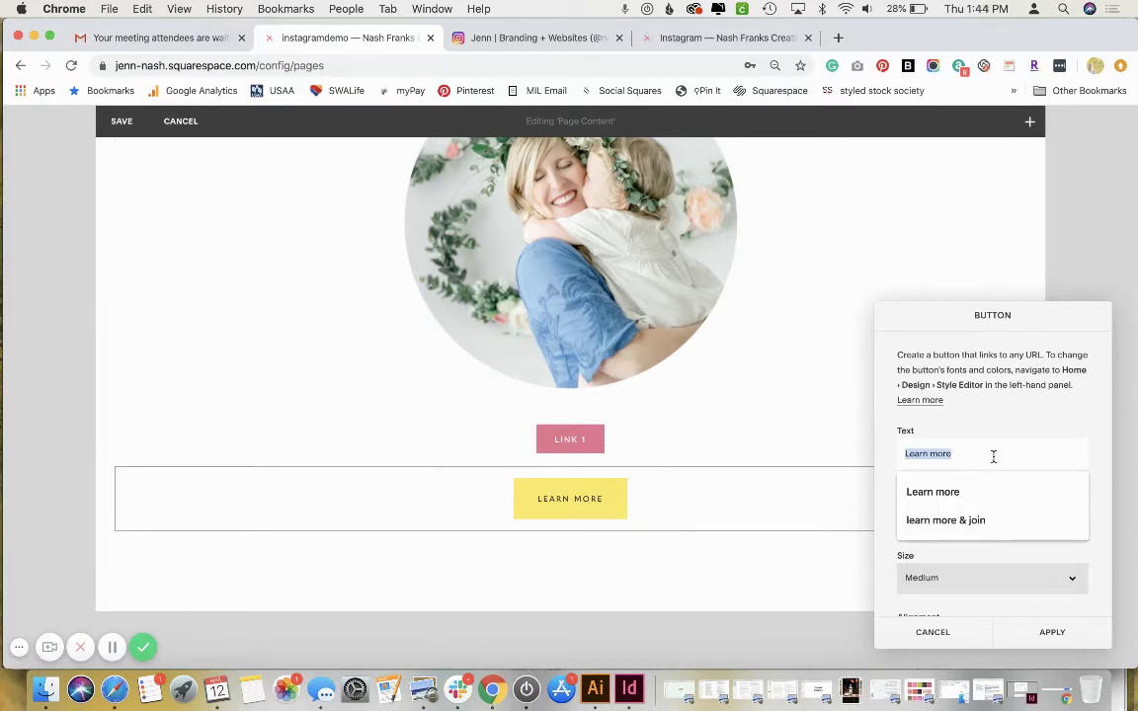
pyautogui.write('link 2')
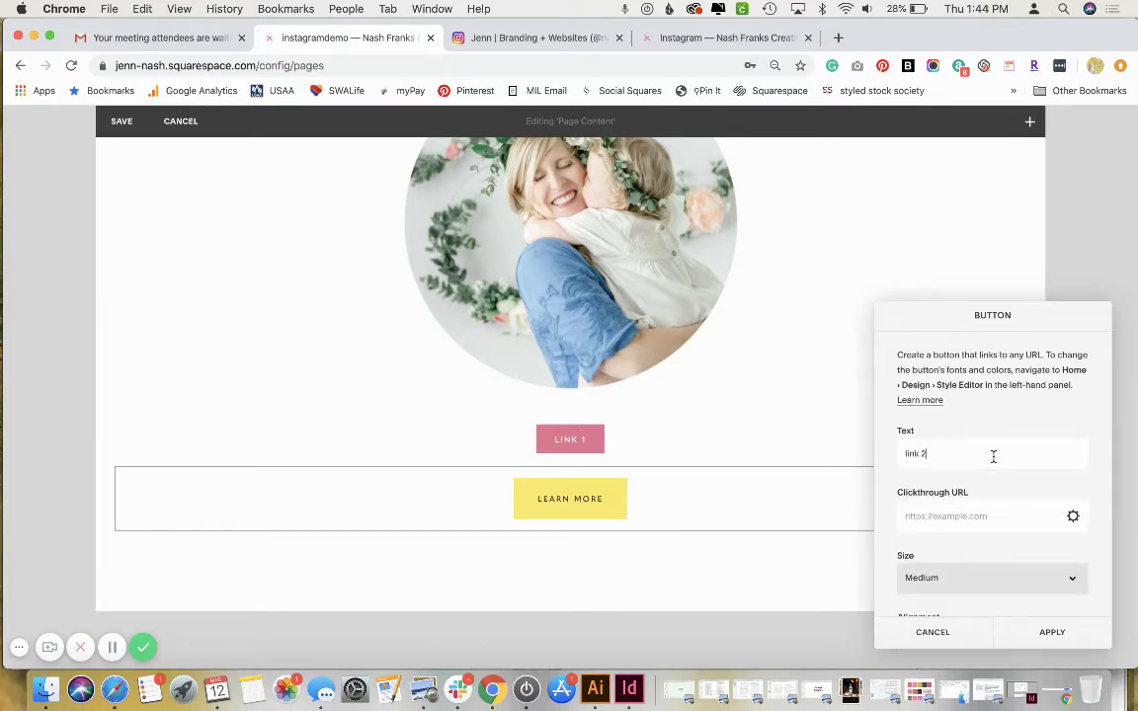
pyautogui.click(980, 566)
pyautogui.click(976, 565)
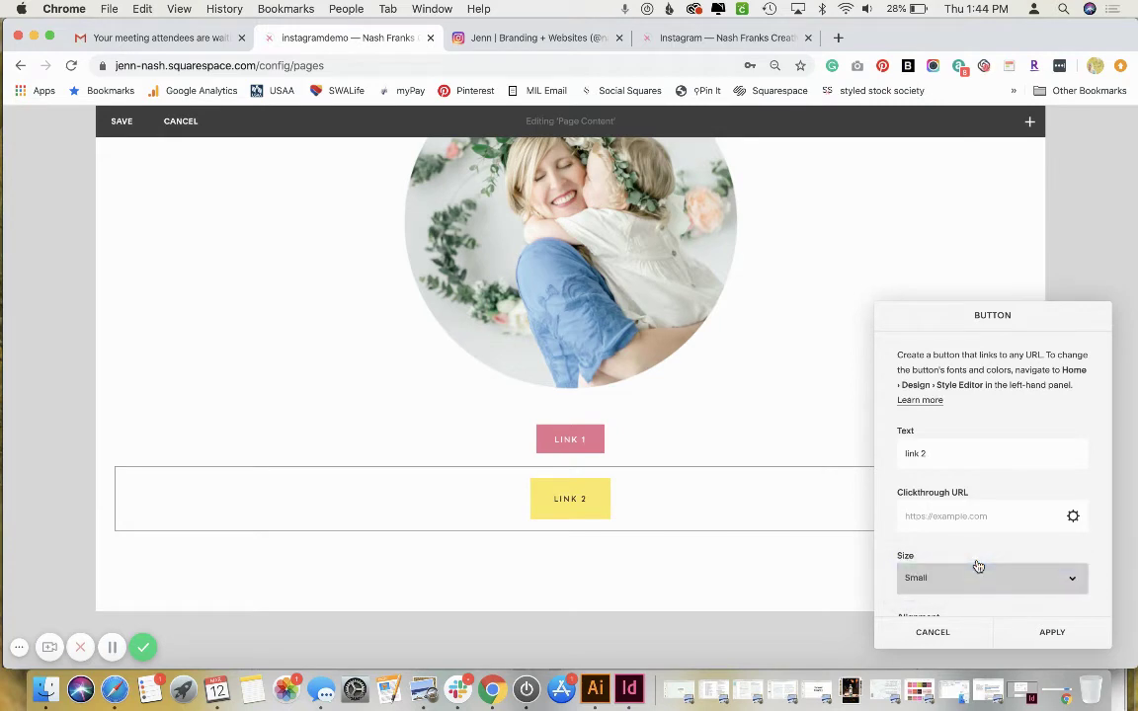
pyautogui.click(1035, 631)
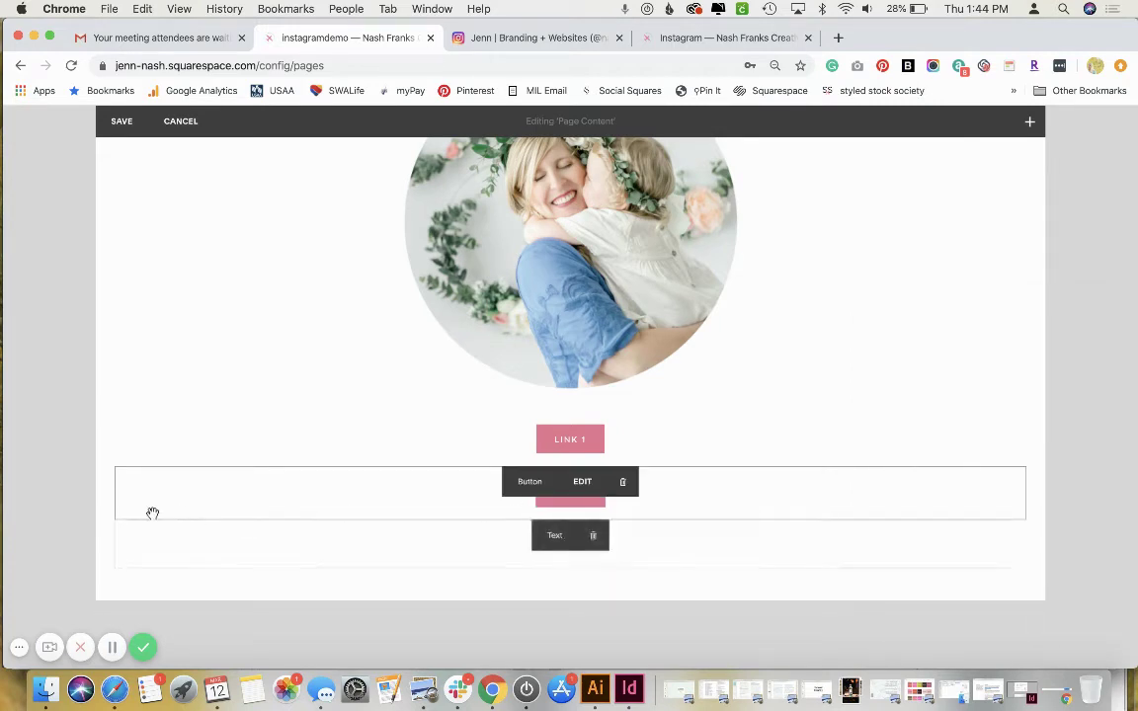
# Add a text block below the "link 2" button with the centred text "On the blog".
pyautogui.click(114, 519)
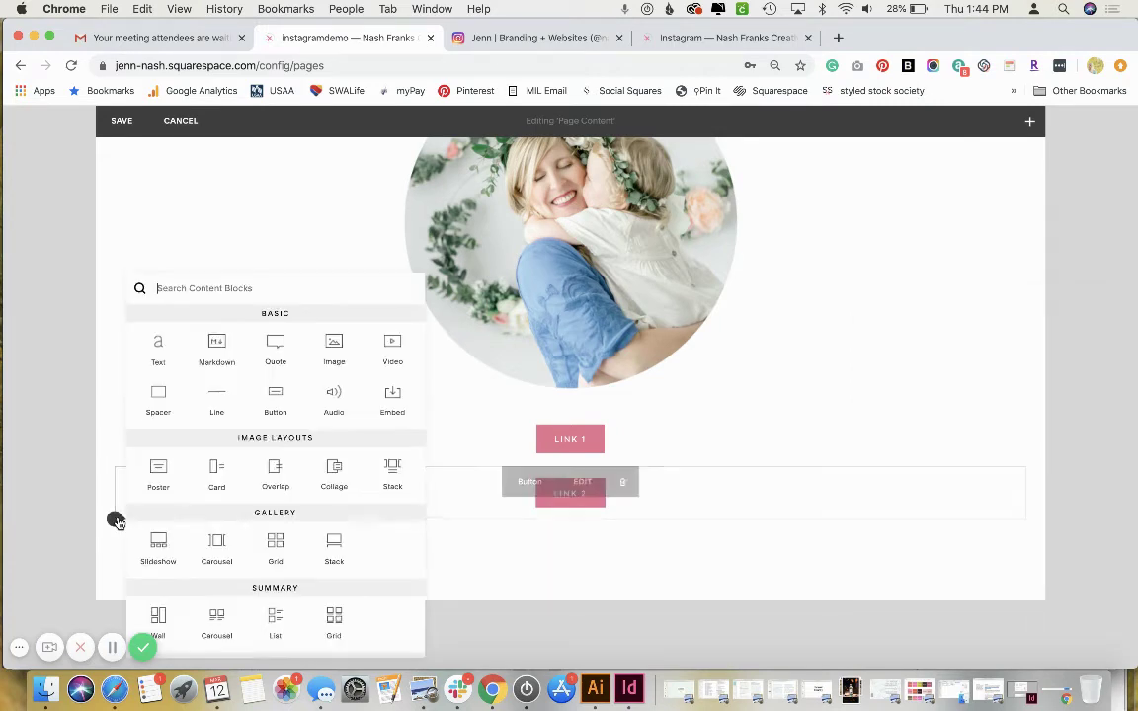
pyautogui.click(156, 344)
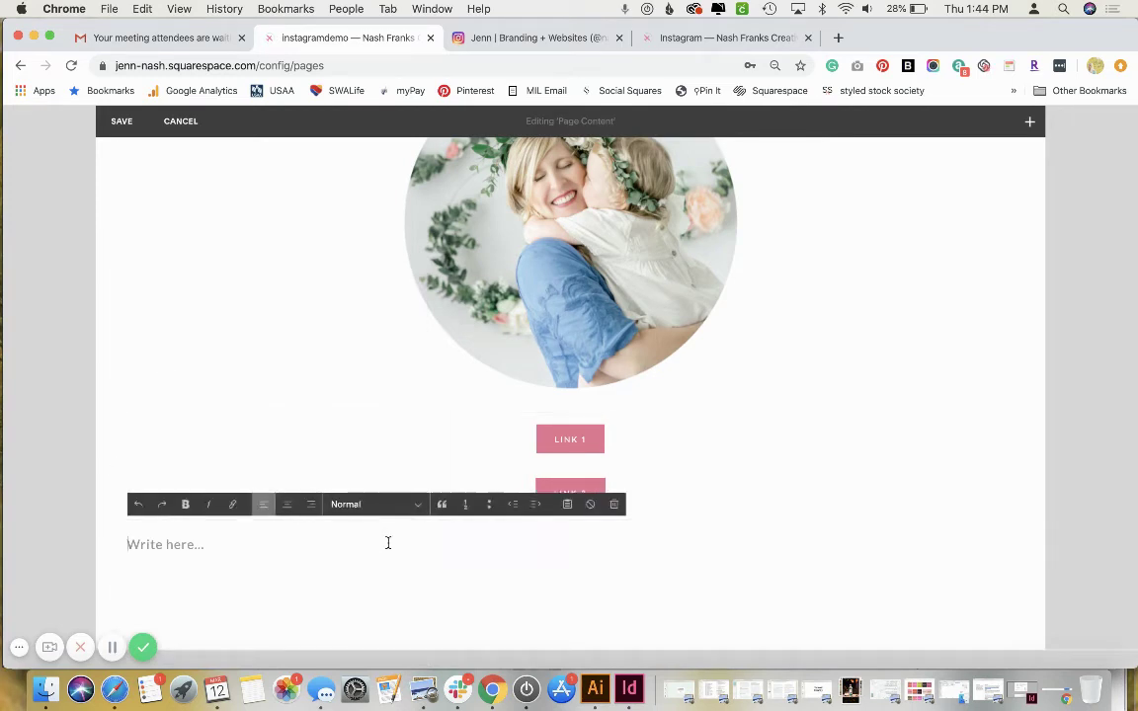
pyautogui.write('ON the')
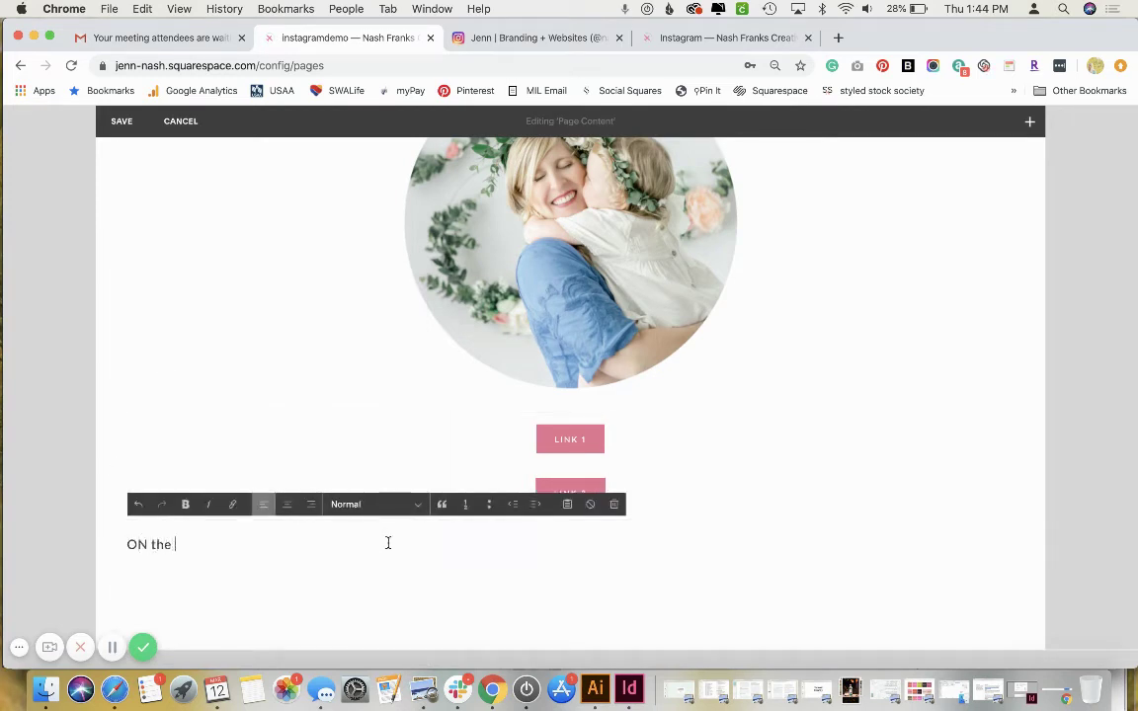
pyautogui.press('BackSpace')
pyautogui.press('BackSpace')
pyautogui.press('BackSpace')
pyautogui.press('BackSpace')
pyautogui.press('BackSpace')
pyautogui.press('BackSpace')
pyautogui.write('n the blog')
pyautogui.click(287, 506)
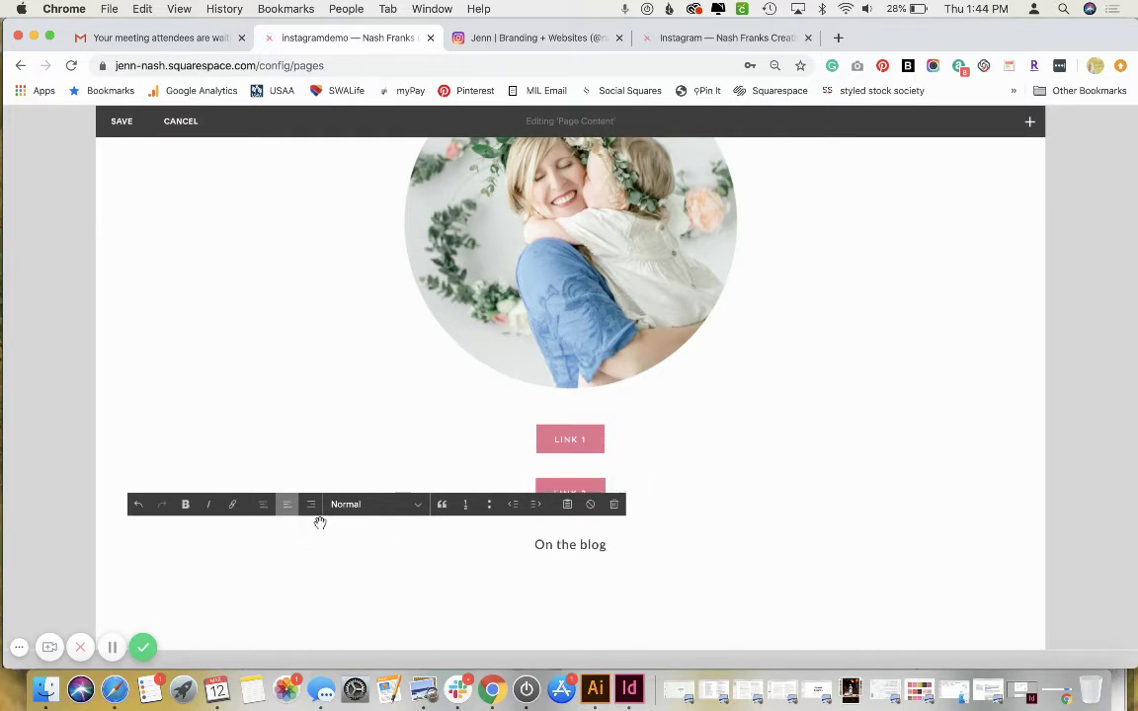
# Format "On the blog" as a bold, italic Heading 2, using the blog heading on the existing Instagram landing page as reference.
pyautogui.click(736, 37)
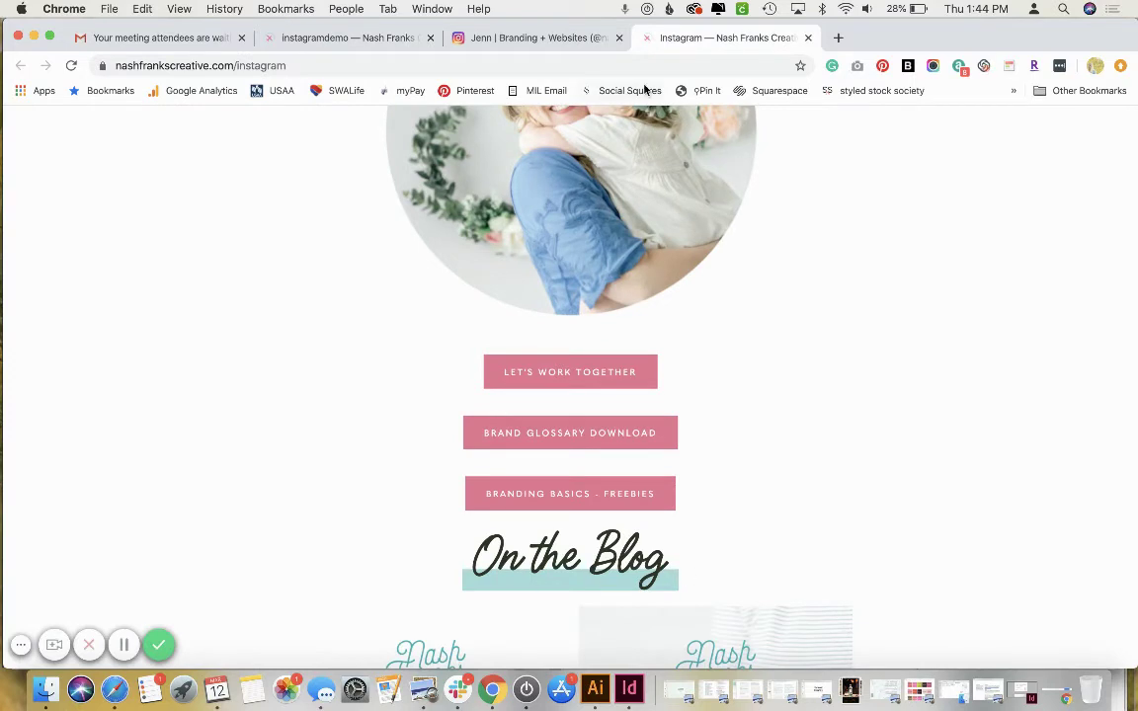
pyautogui.click(331, 36)
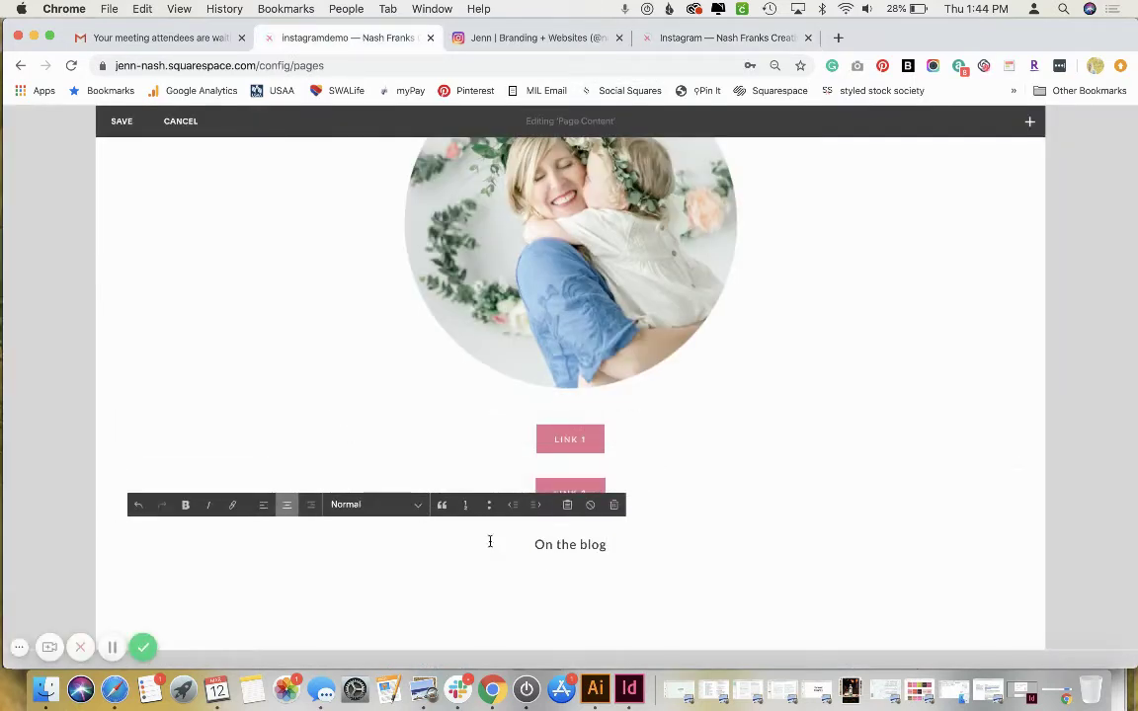
pyautogui.tripleClick(543, 544)
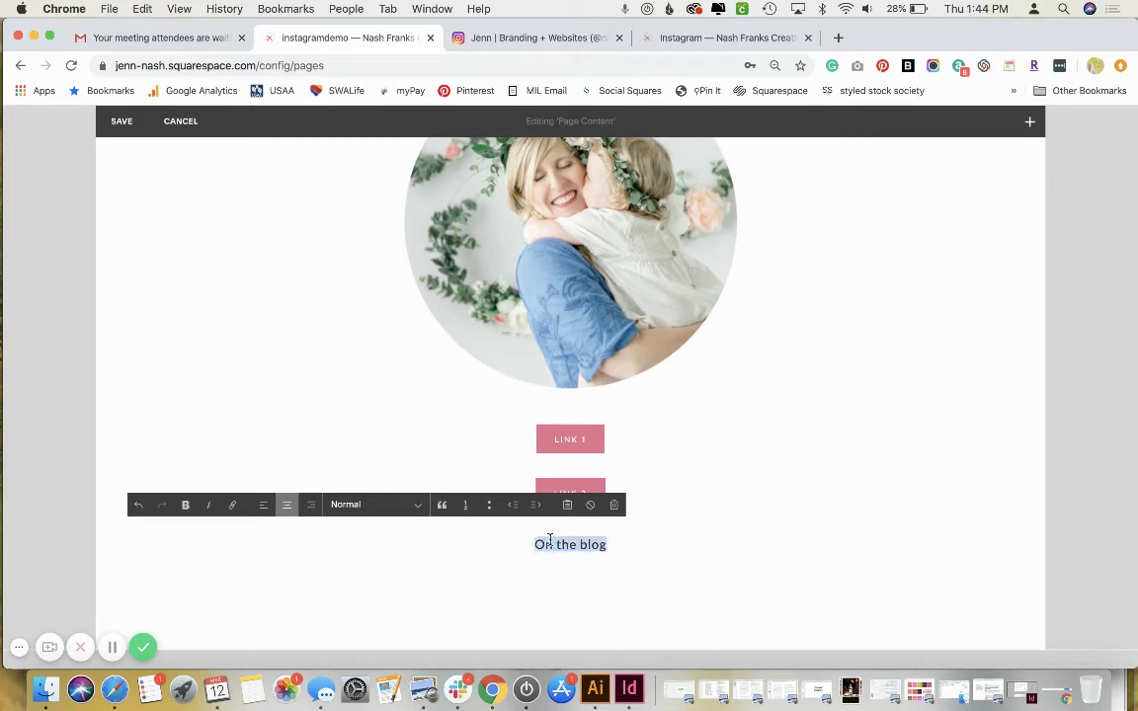
pyautogui.click(186, 505)
pyautogui.click(208, 507)
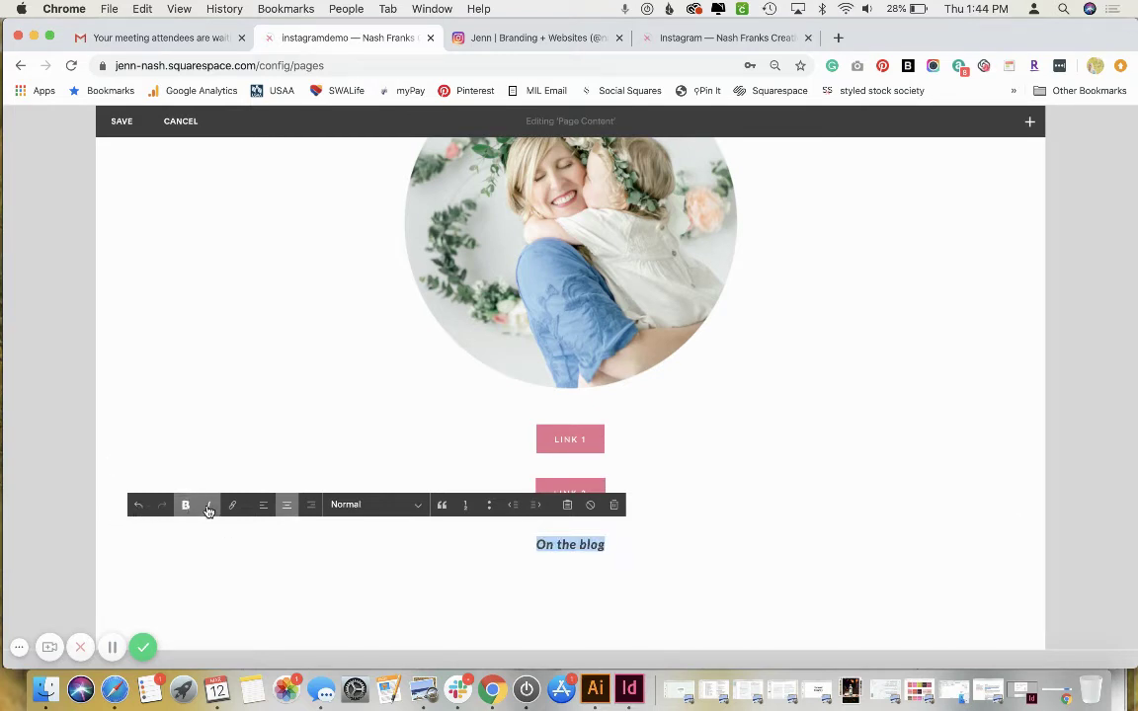
pyautogui.click(368, 505)
pyautogui.click(373, 519)
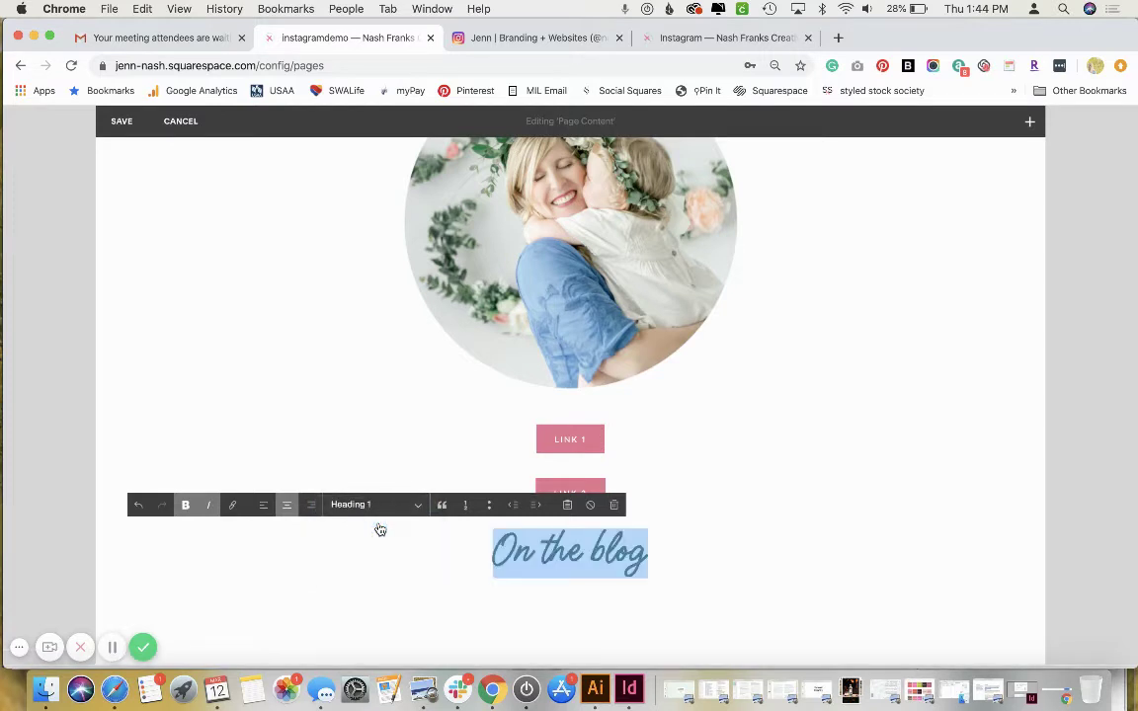
pyautogui.click(379, 510)
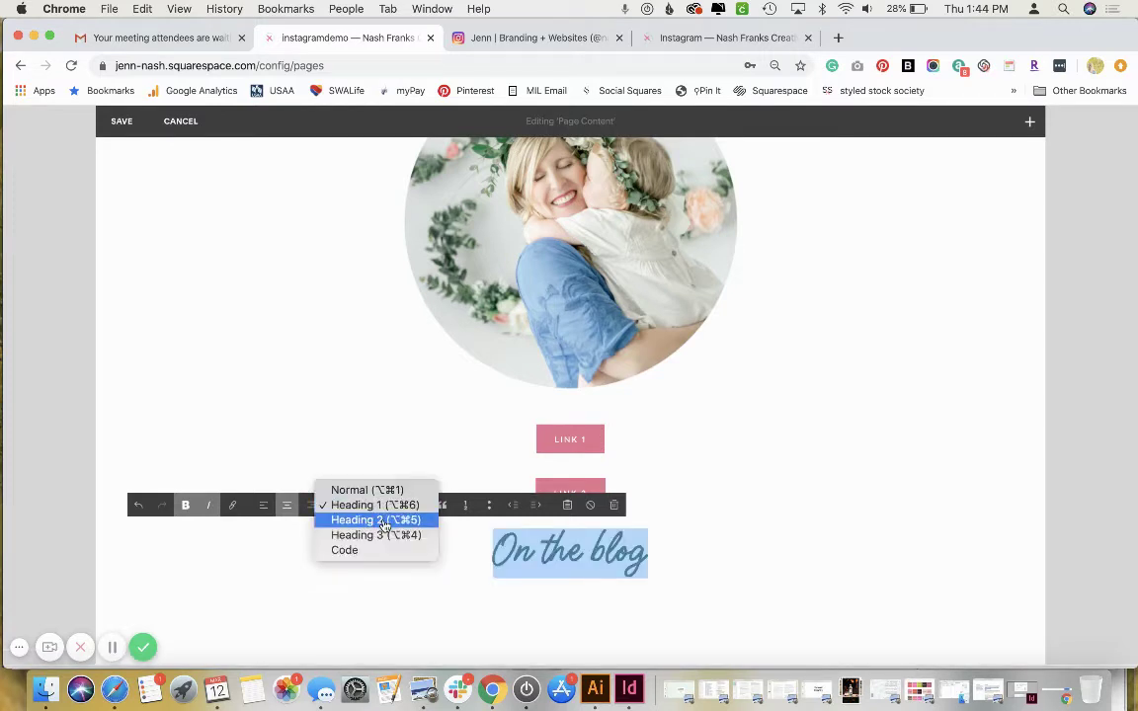
pyautogui.click(384, 521)
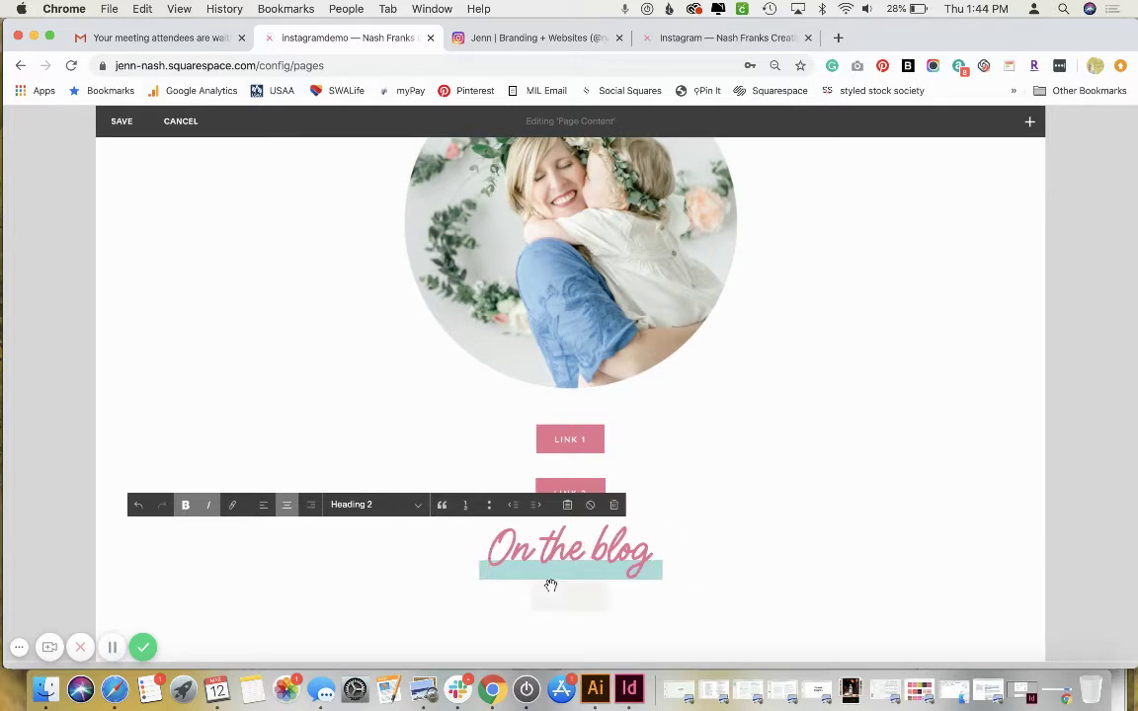
# Remove the bold and italic formatting from the "On the blog" heading.
pyautogui.scroll(-1, 549, 587)
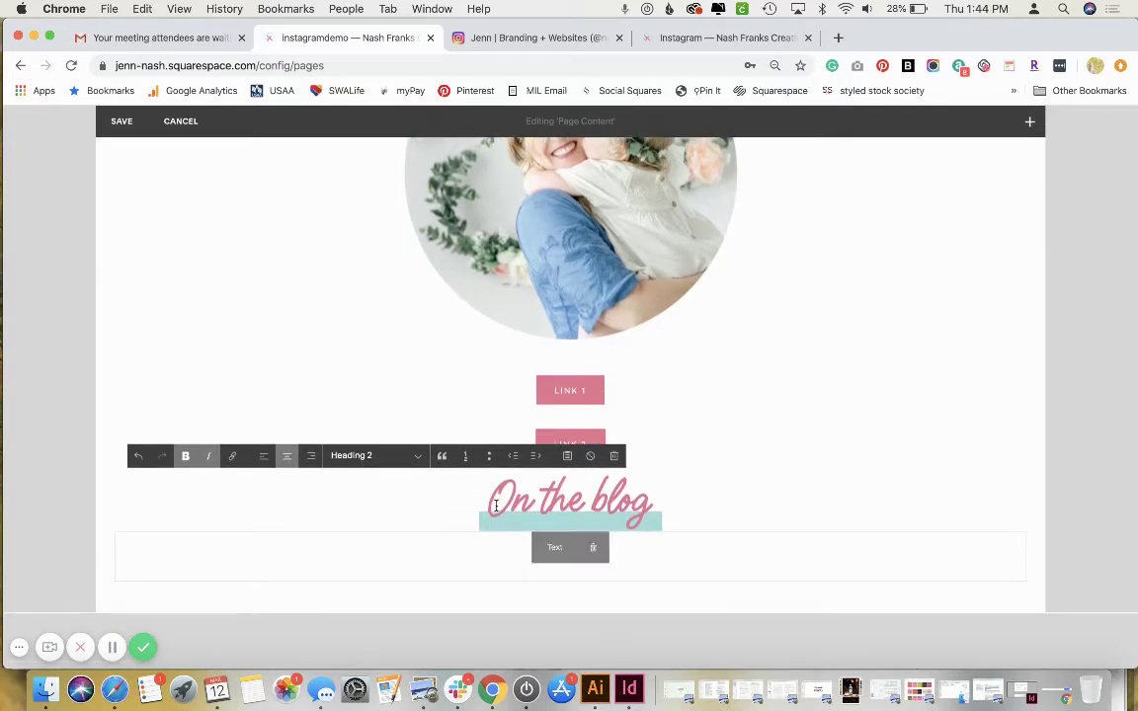
pyautogui.press('super+a')
pyautogui.click(187, 457)
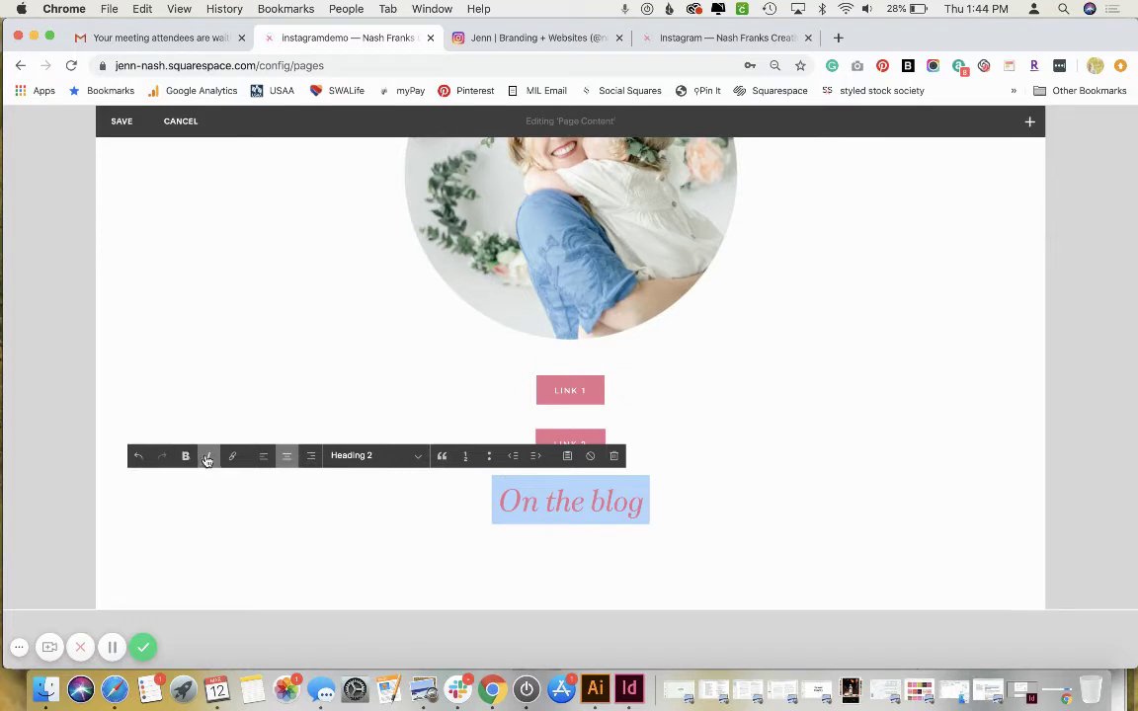
pyautogui.click(208, 457)
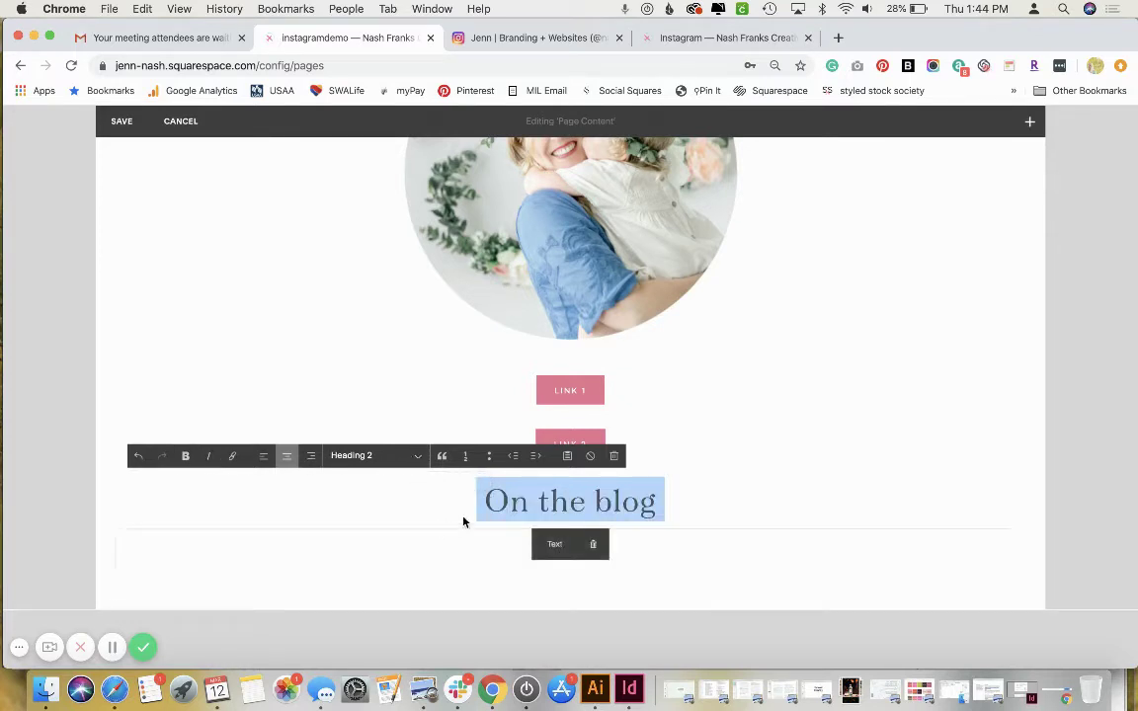
# Check the blog section of the existing Instagram landing page and save the edited content of the demo page.
pyautogui.moveTo(115, 525)
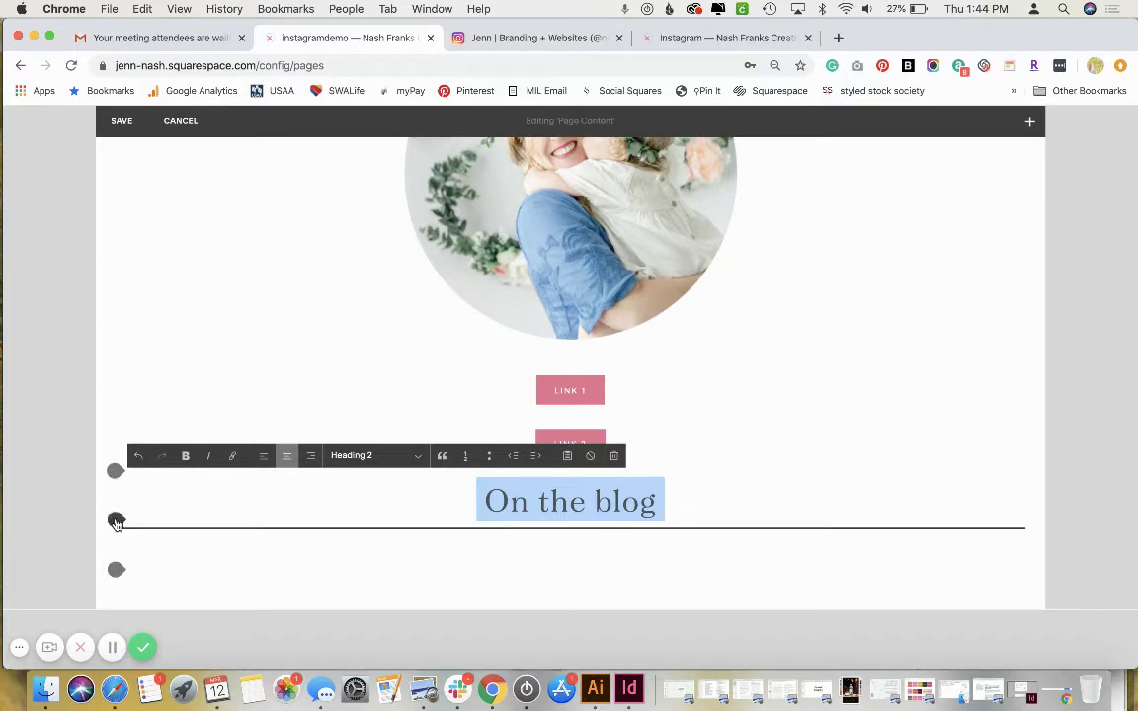
pyautogui.click(585, 42)
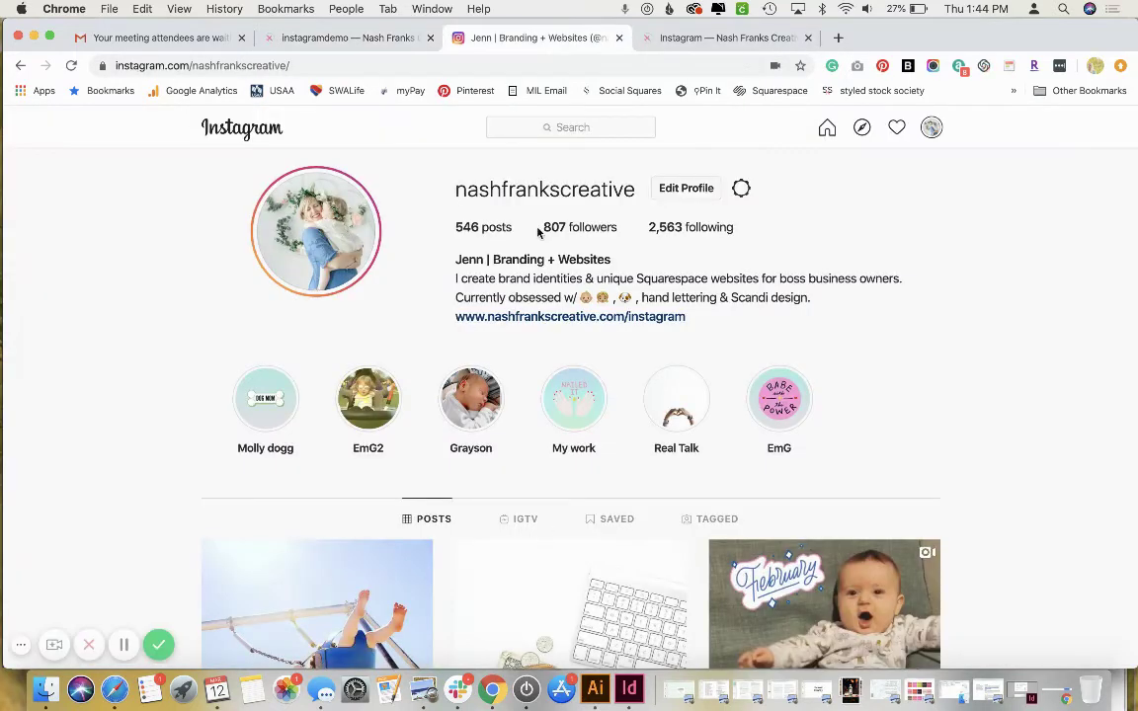
pyautogui.click(695, 44)
pyautogui.scroll(-5, 635, 468)
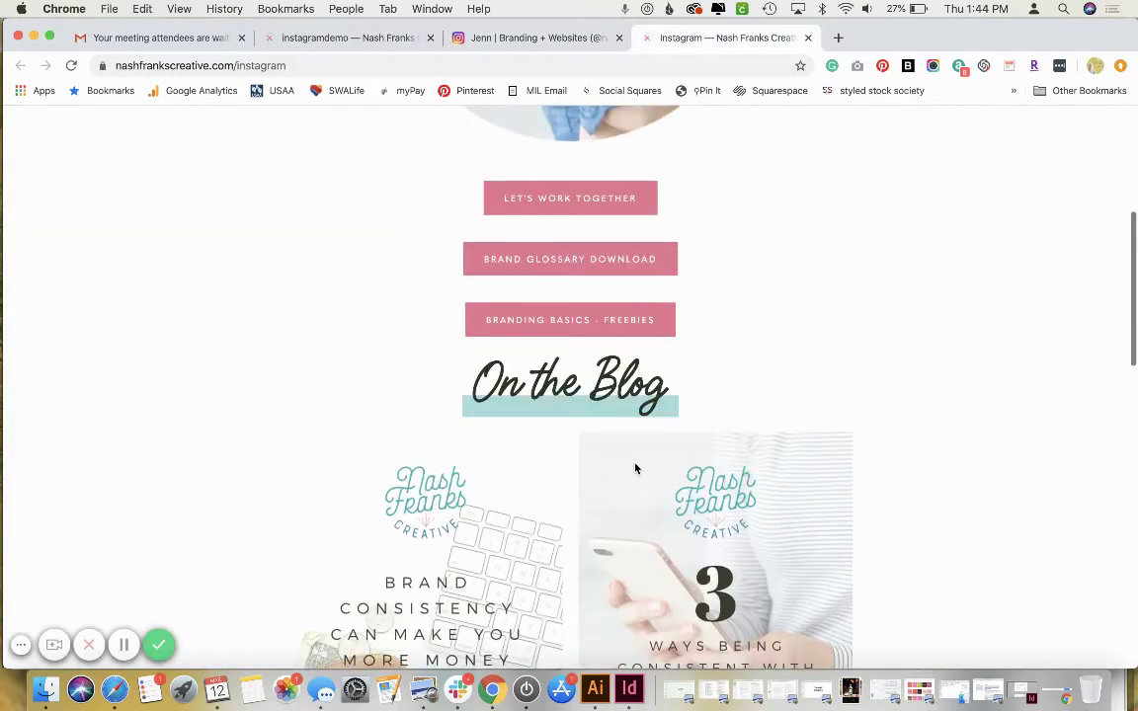
pyautogui.click(362, 43)
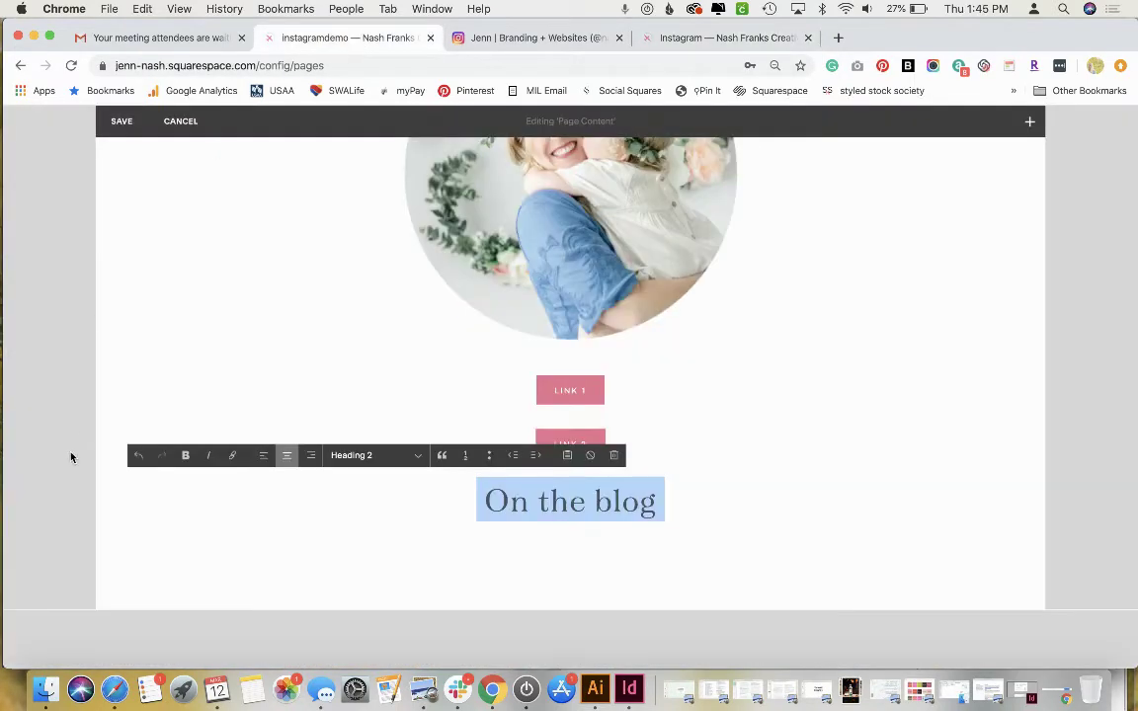
pyautogui.click(119, 120)
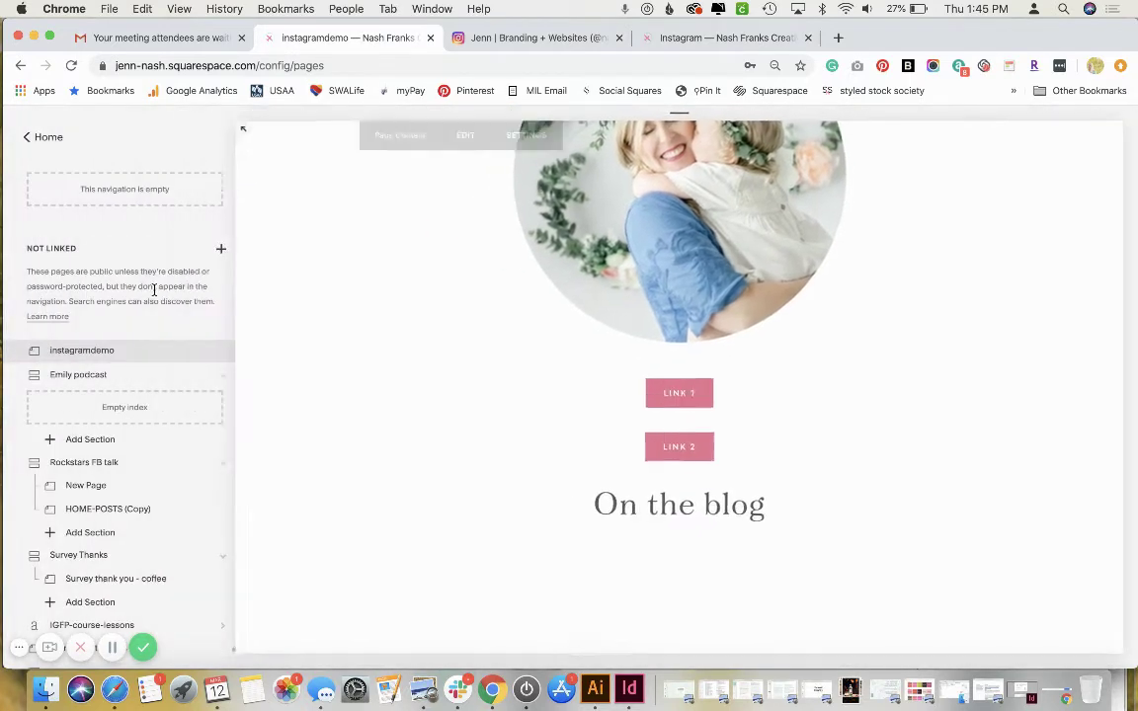
# Open the HOME-posts gallery among the site's unlinked pages and select its first blog image.
pyautogui.scroll(-1, 153, 290)
pyautogui.scroll(-1, 153, 289)
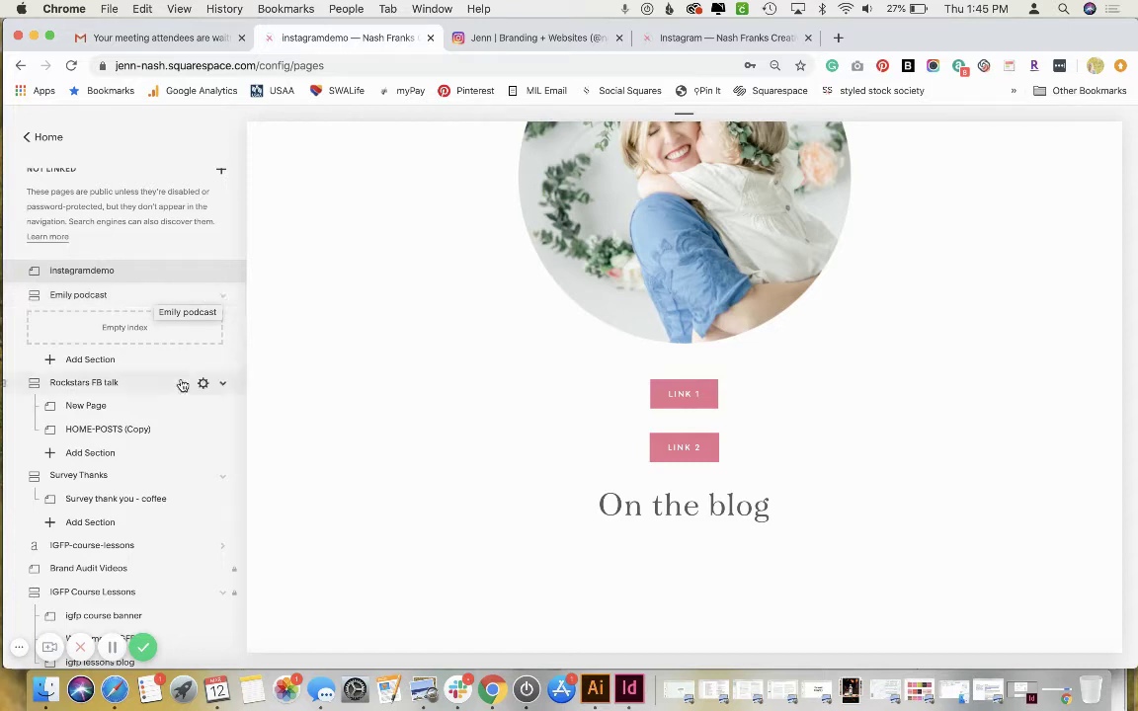
pyautogui.scroll(-10, 183, 386)
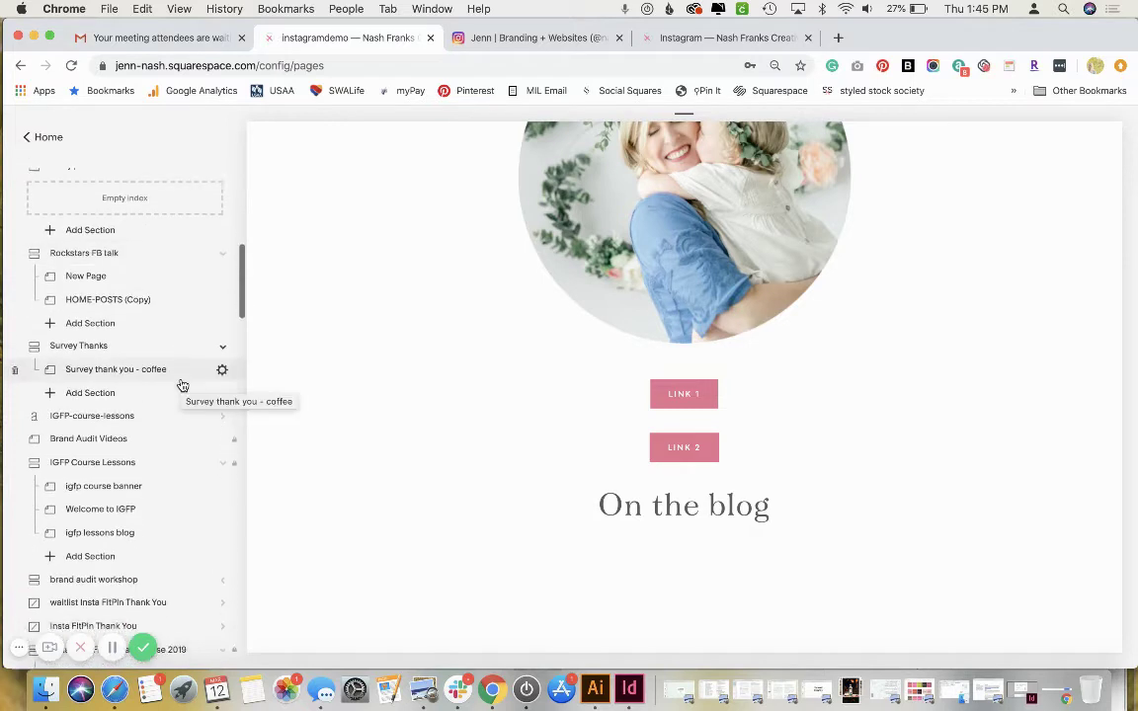
pyautogui.scroll(-2, 183, 386)
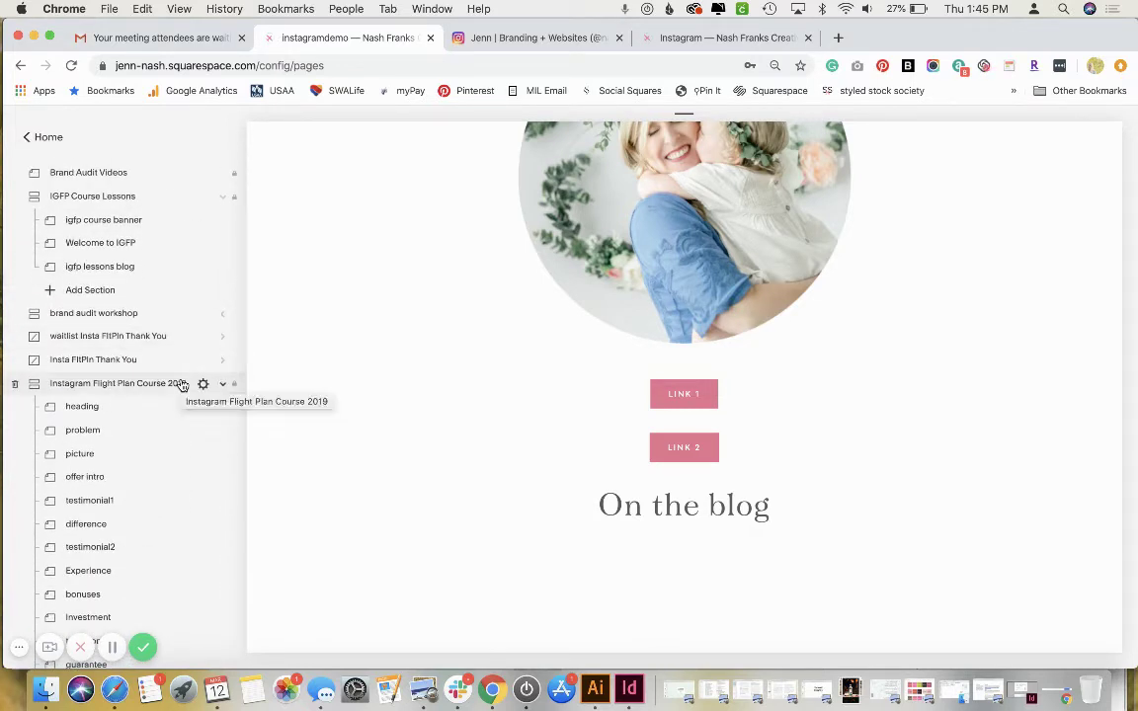
pyautogui.scroll(-3, 183, 385)
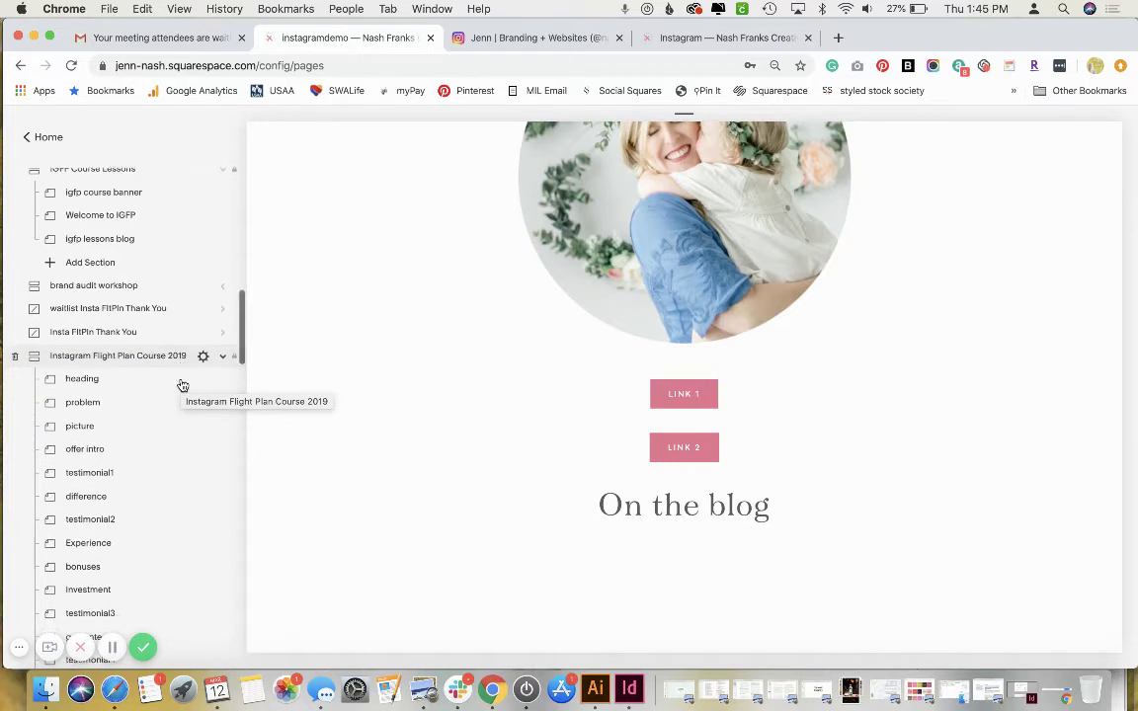
pyautogui.scroll(3, 182, 386)
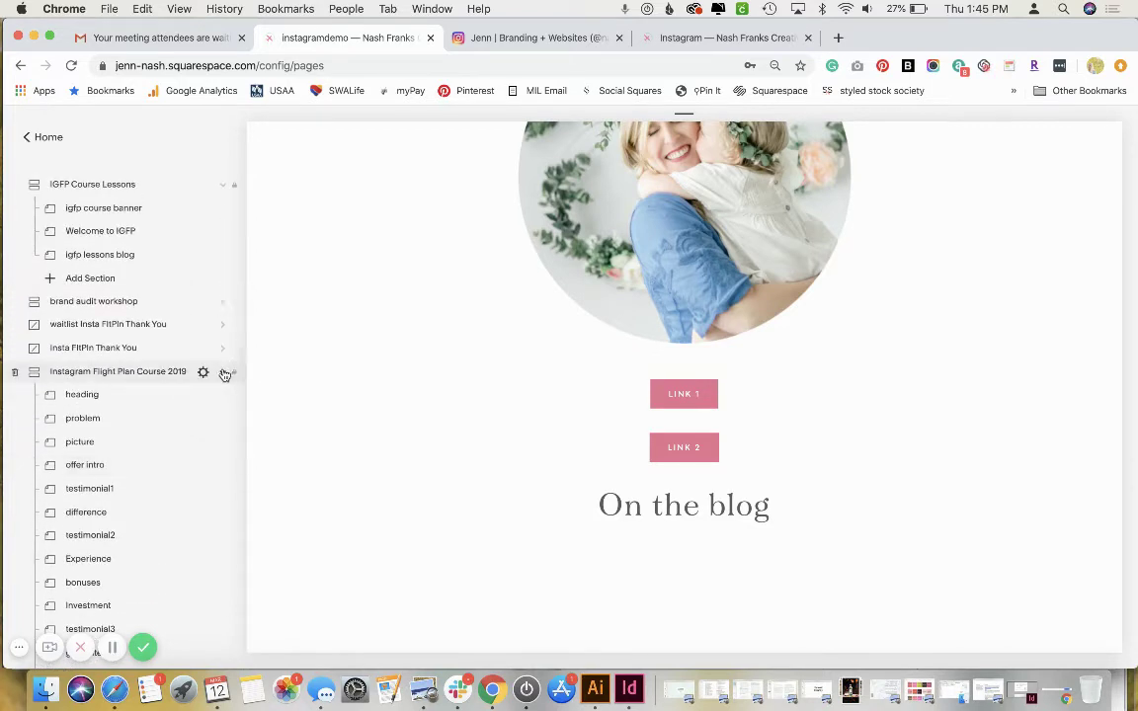
pyautogui.click(226, 372)
pyautogui.scroll(-2, 224, 375)
pyautogui.scroll(-9, 224, 376)
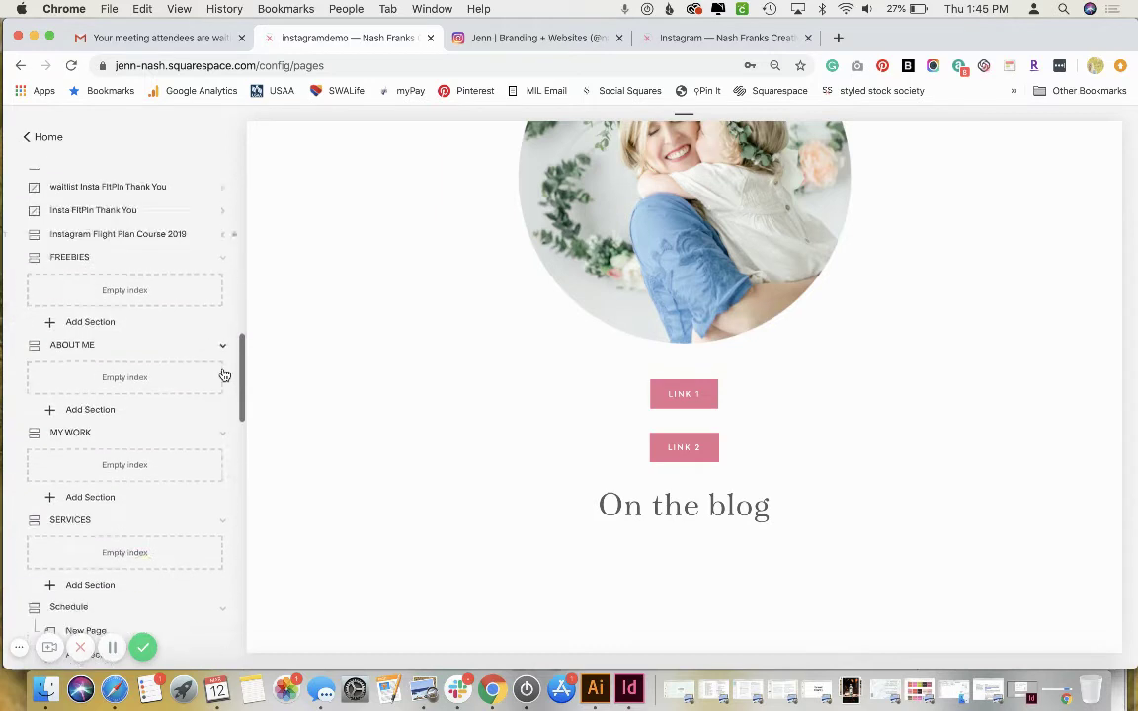
pyautogui.scroll(-2, 225, 375)
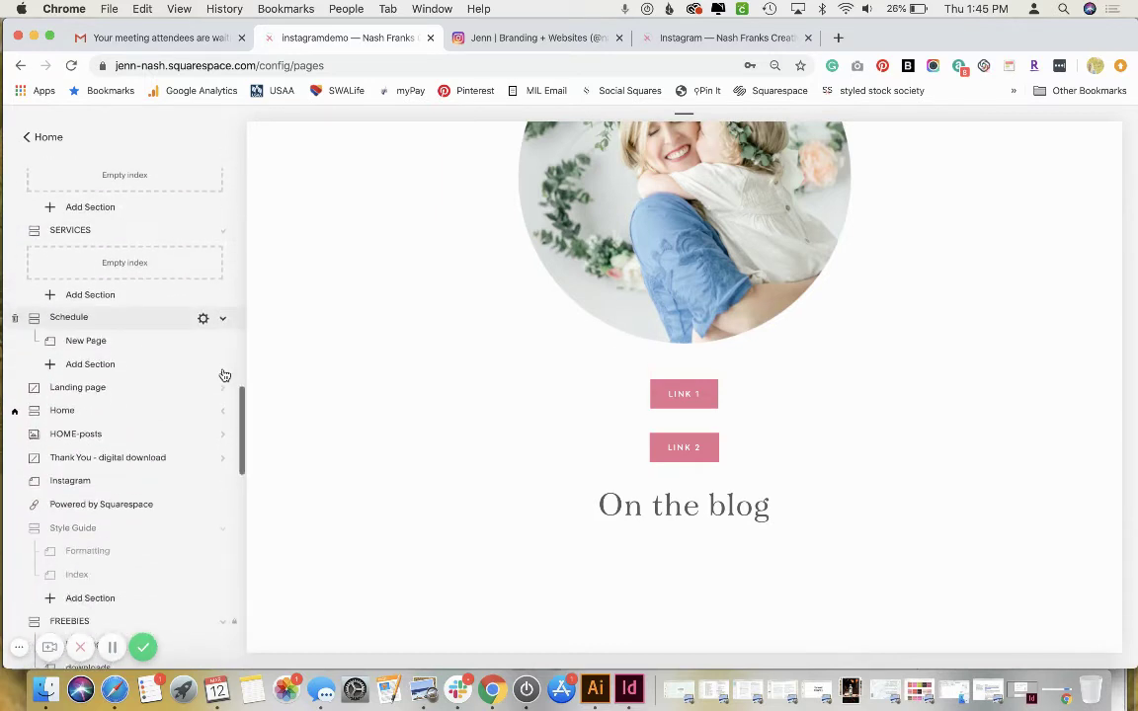
pyautogui.click(77, 434)
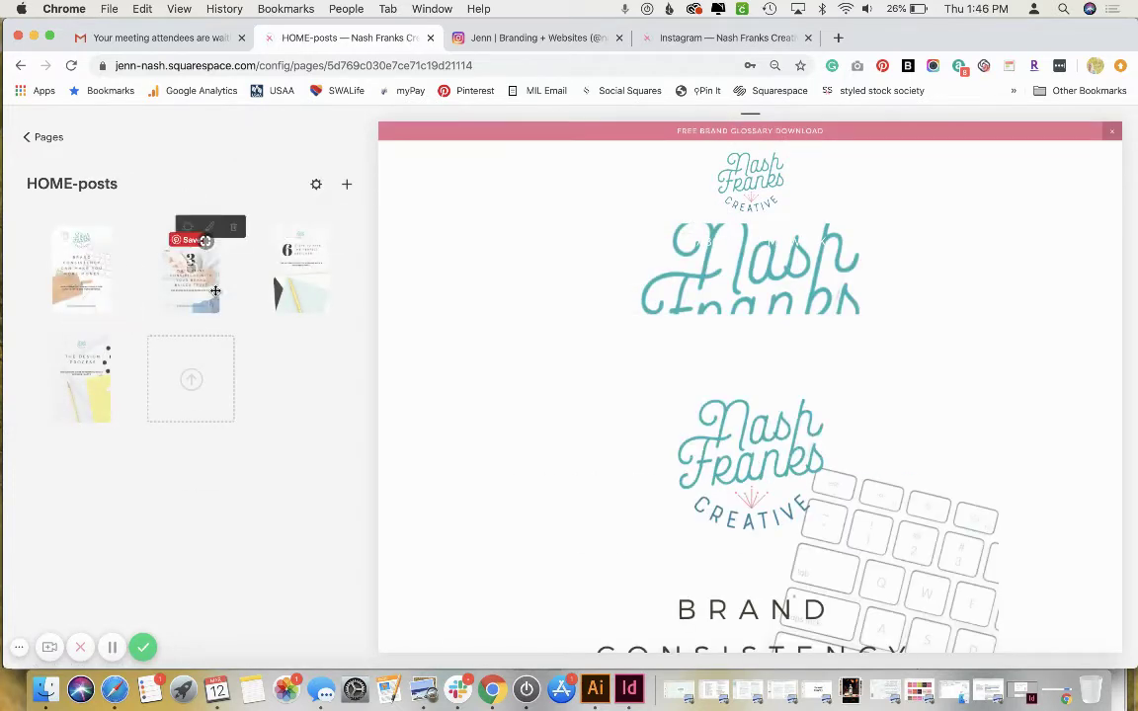
pyautogui.click(79, 277)
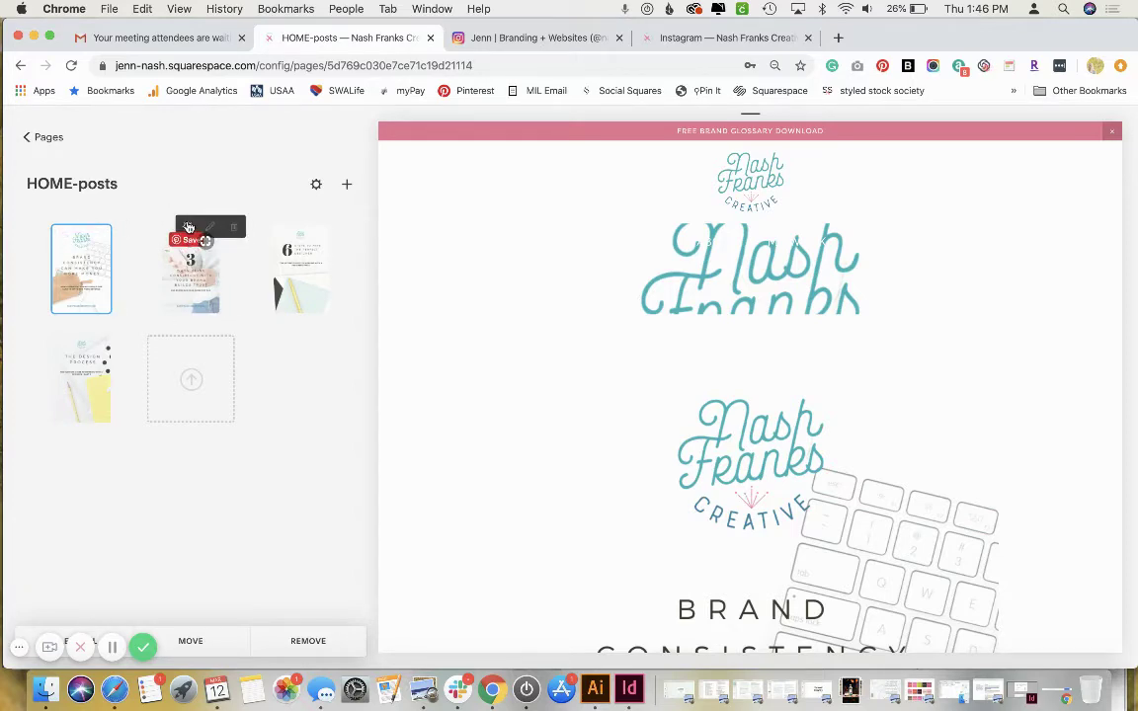
# Review the content, options and location settings of the "Brand Consistency Builds Trust" gallery image, and close them without changes.
pyautogui.click(189, 227)
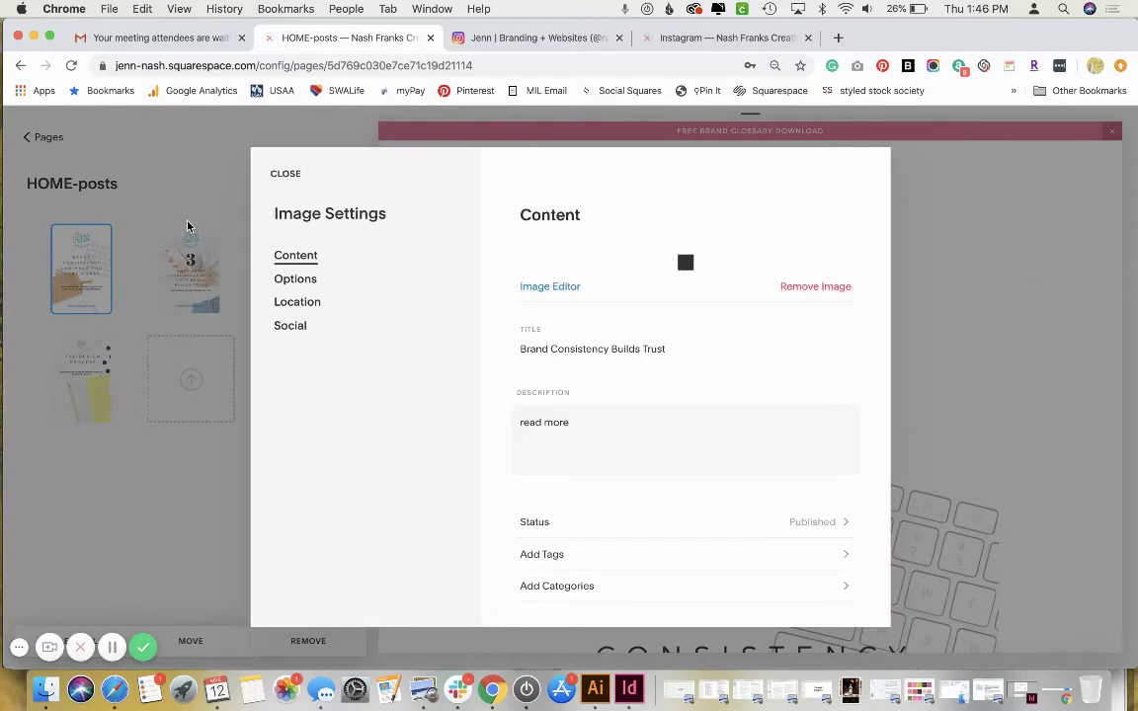
pyautogui.scroll(-2, 600, 448)
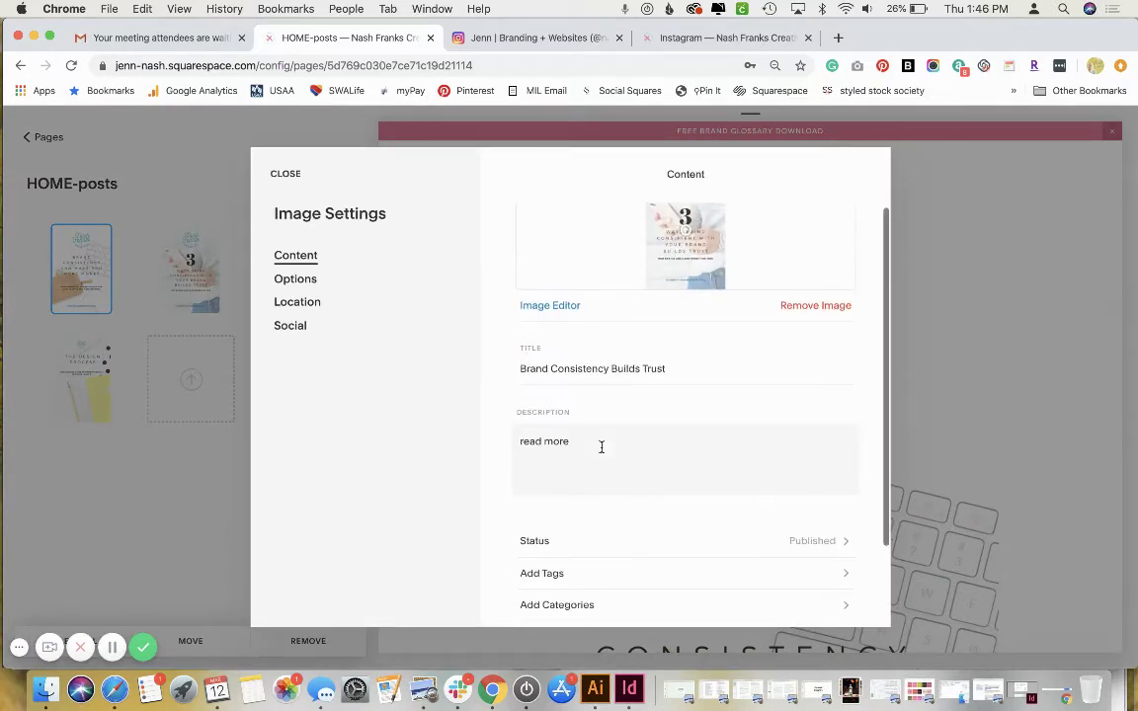
pyautogui.scroll(-2, 634, 442)
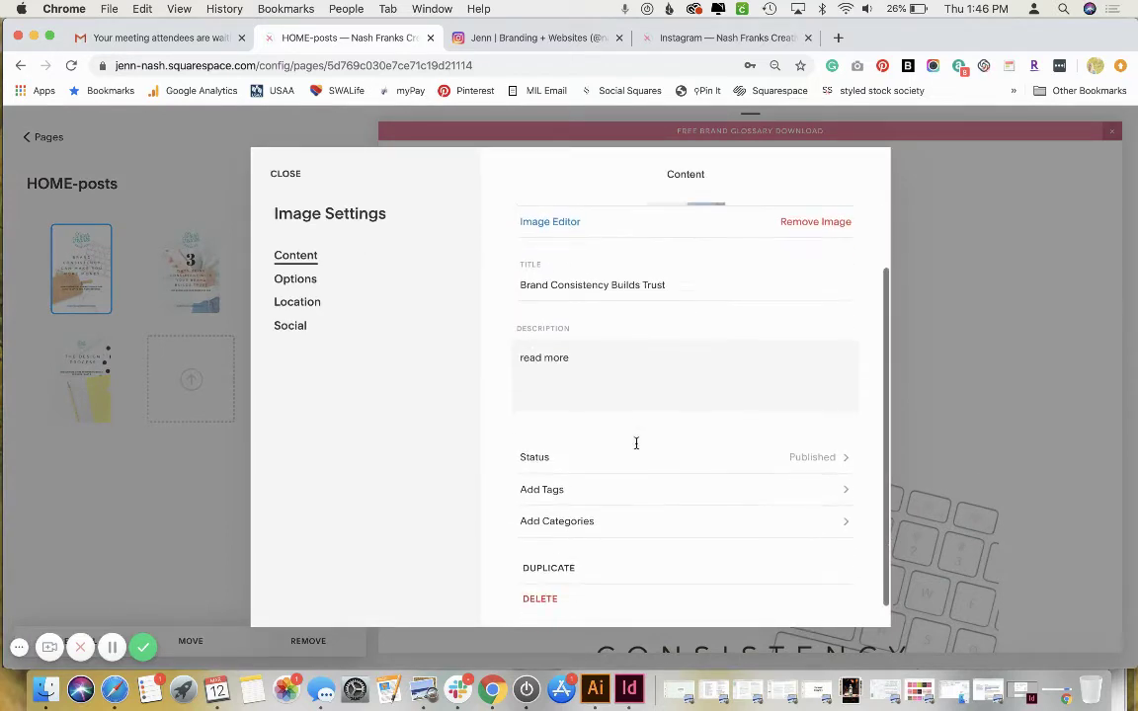
pyautogui.scroll(4, 636, 445)
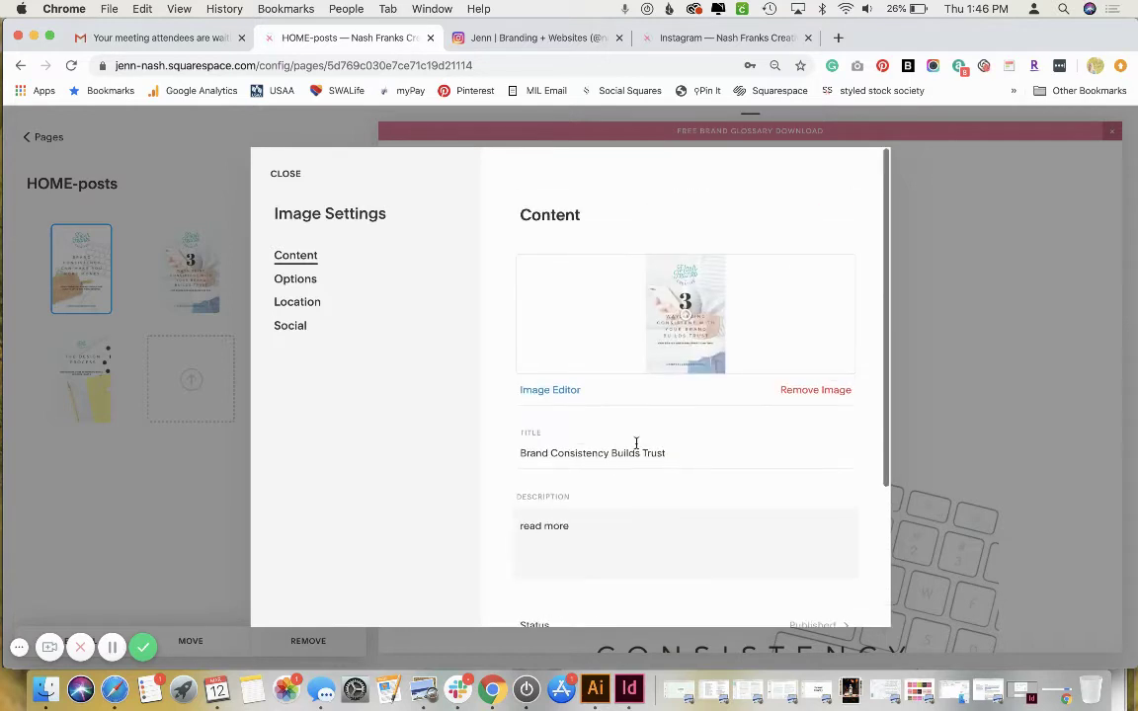
pyautogui.click(284, 280)
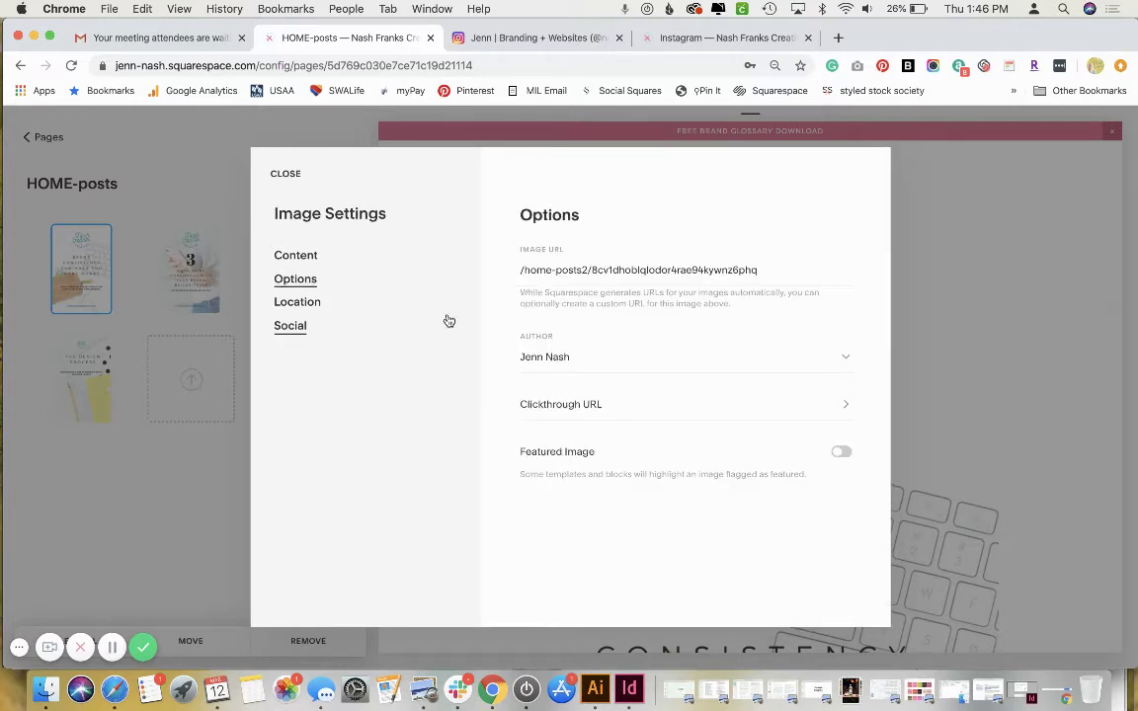
pyautogui.click(550, 270)
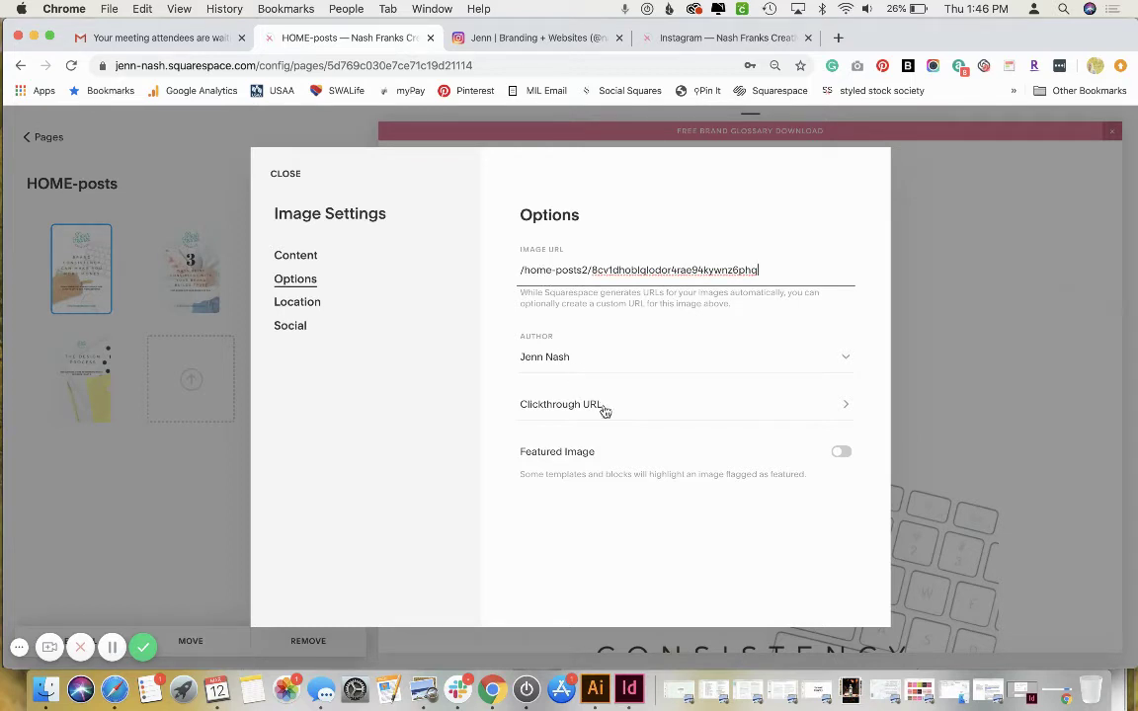
pyautogui.click(297, 304)
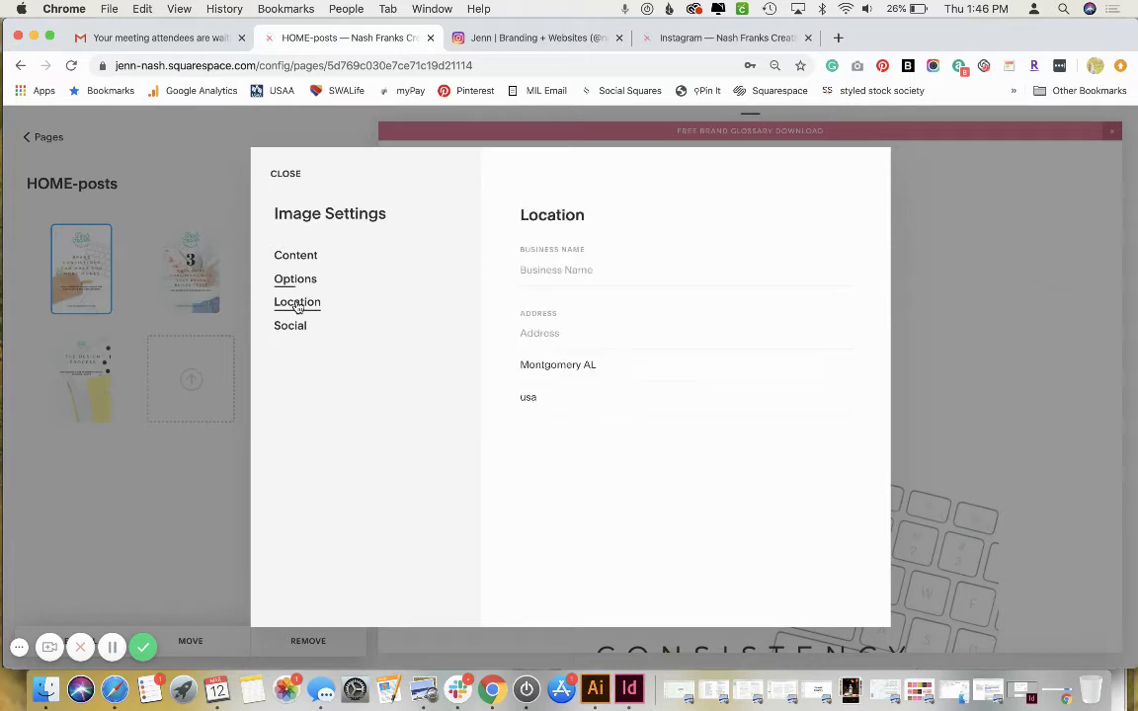
pyautogui.click(296, 255)
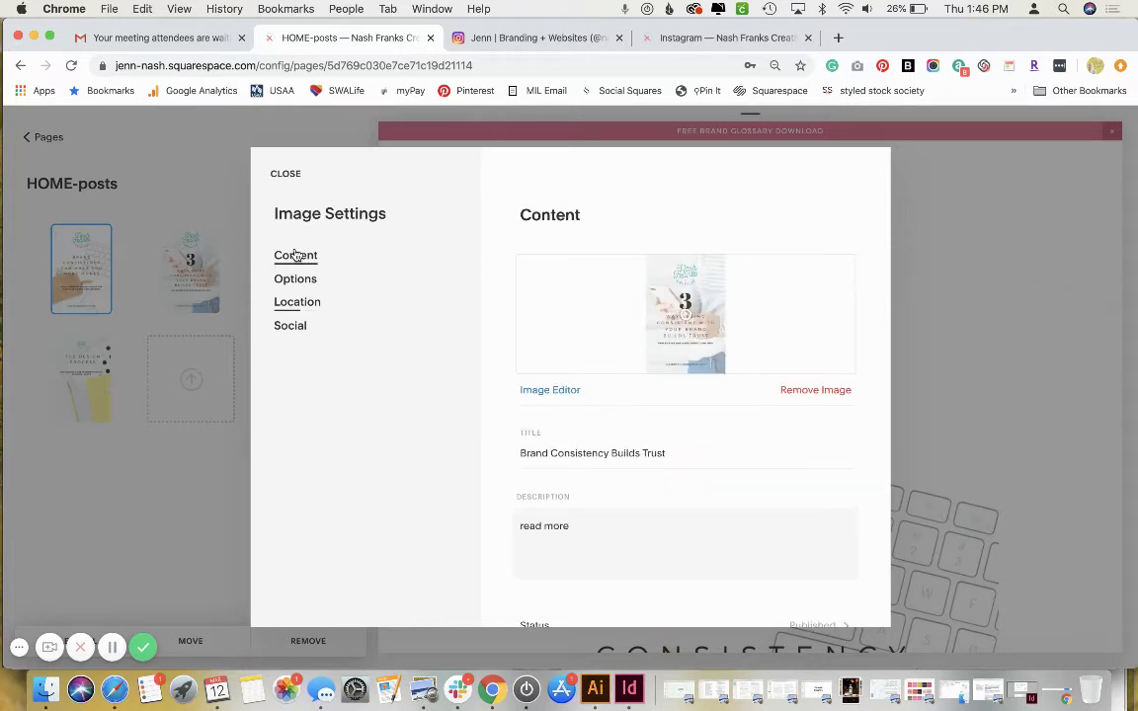
pyautogui.click(286, 175)
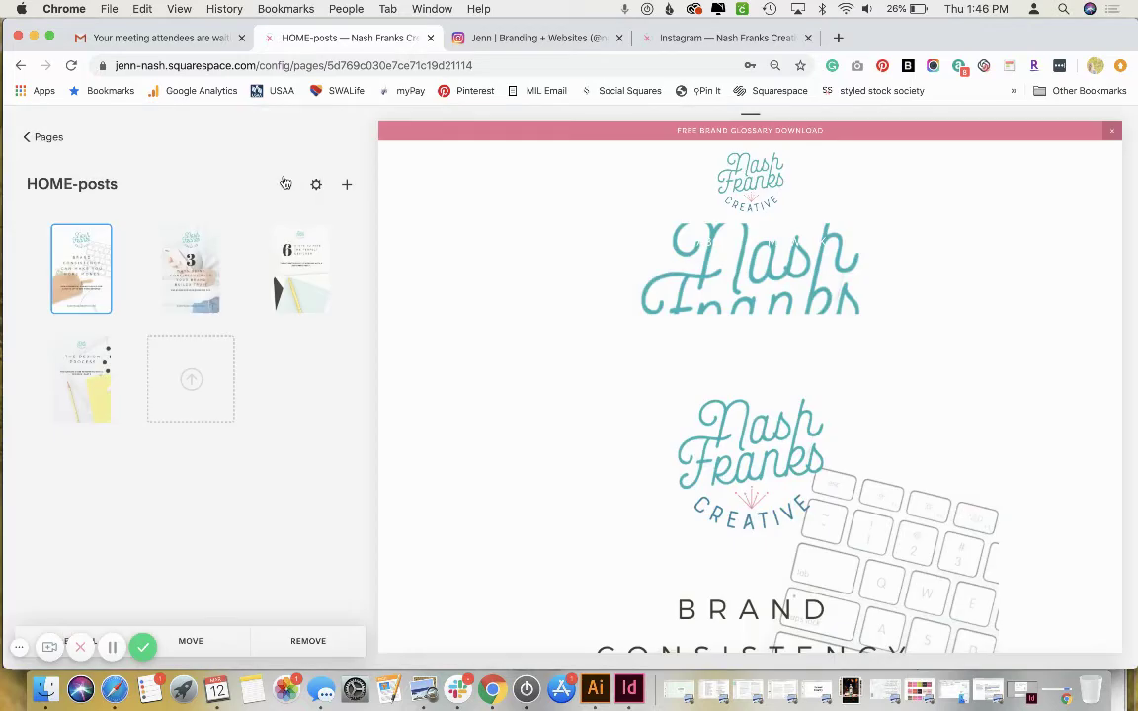
# Open the site's blog page at nashfrankscreative.com/blog in a new browser tab.
pyautogui.click(838, 39)
pyautogui.write('nash')
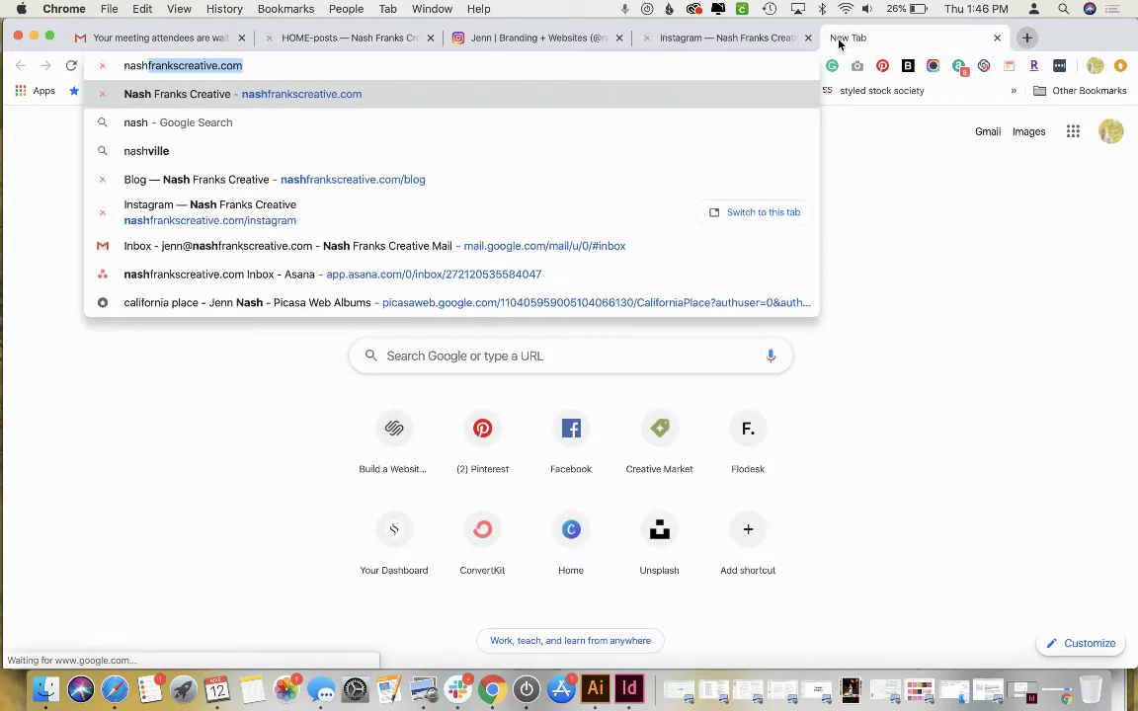
pyautogui.press('Right')
pyautogui.write('/blog')
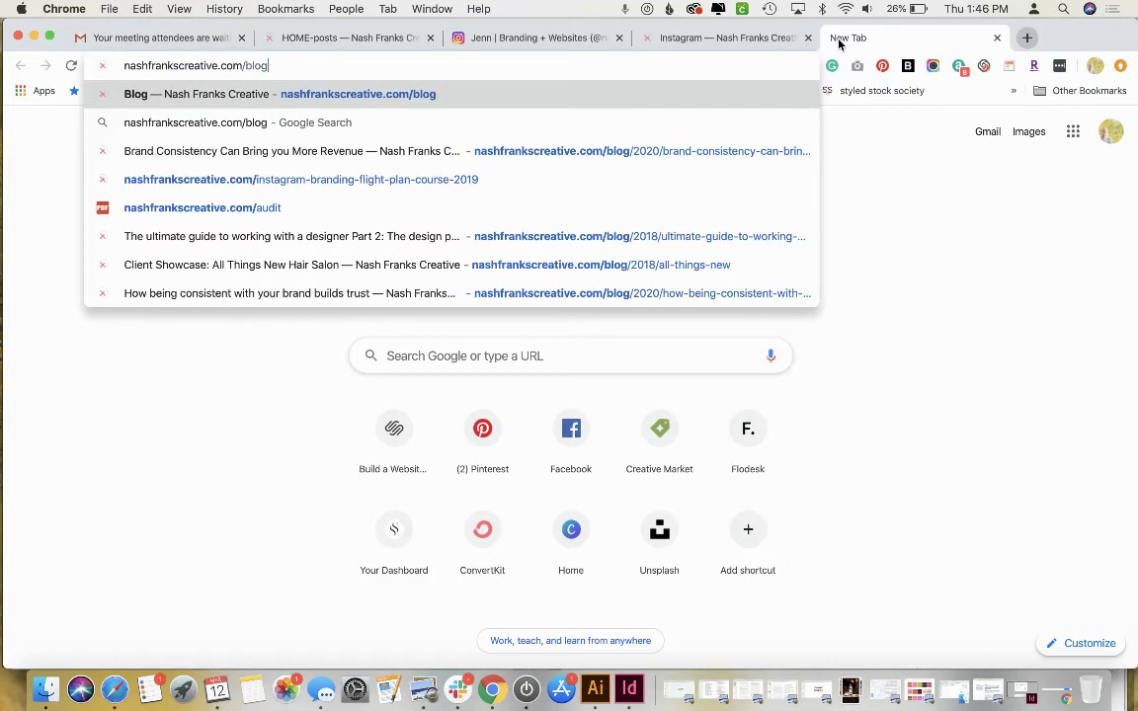
pyautogui.press('Return')
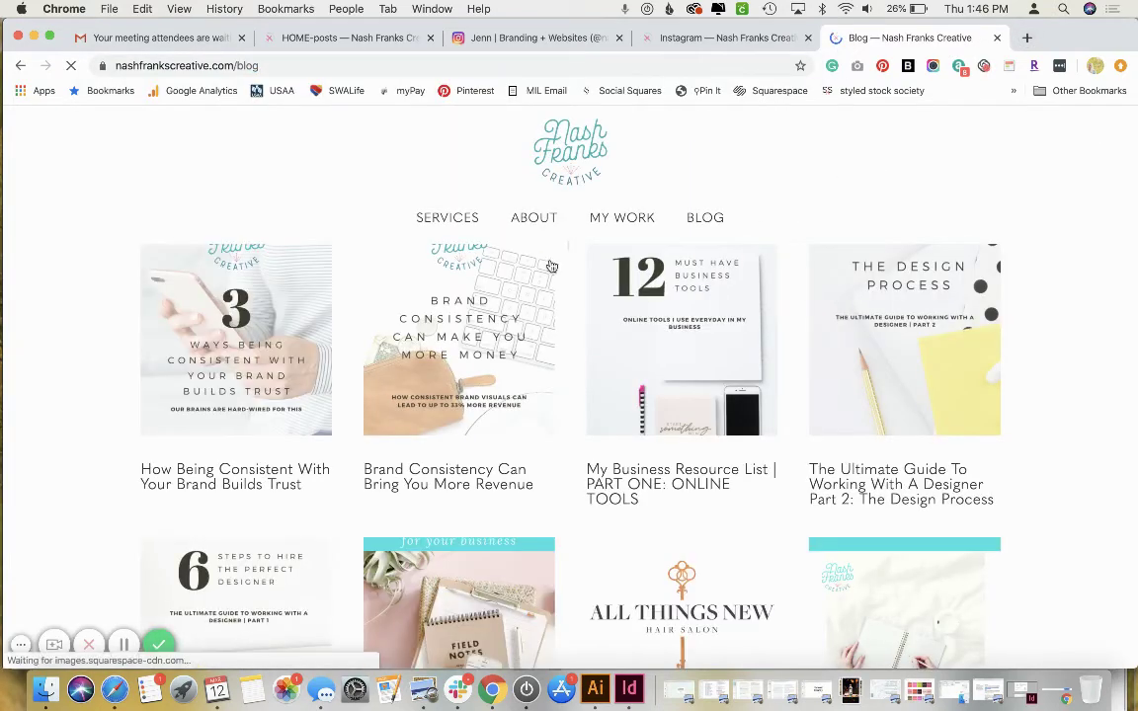
# Open the blog post "Brand Consistency Can Bring you More Revenue" and copy its web address.
pyautogui.click(485, 338)
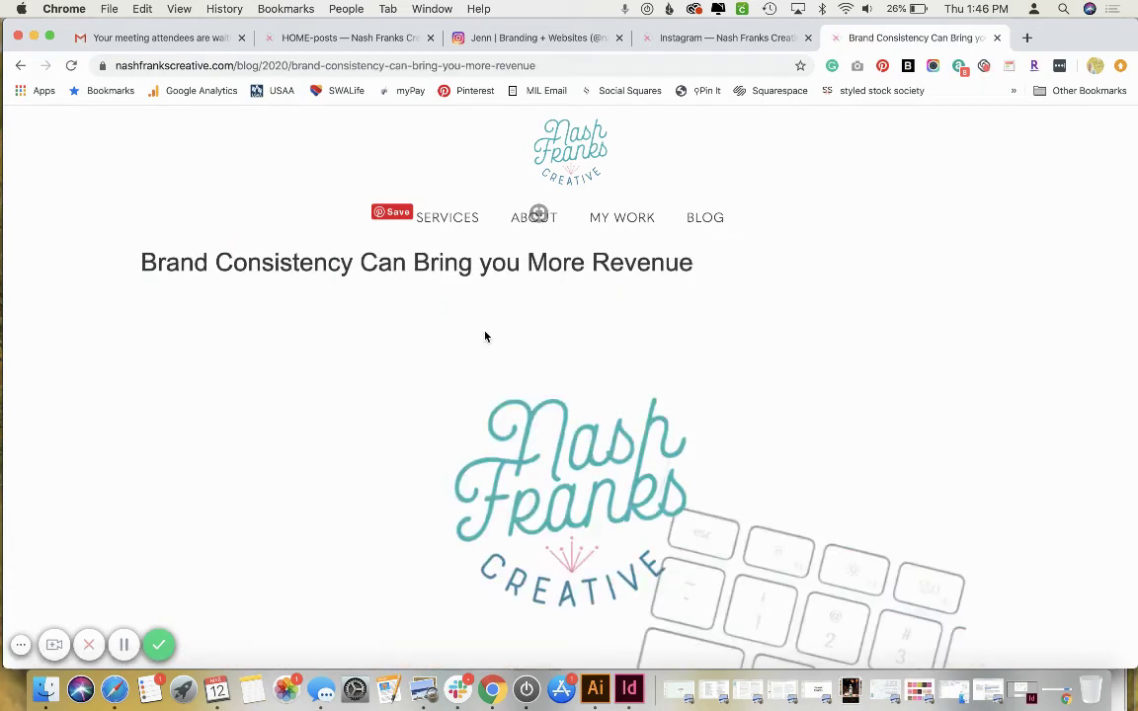
pyautogui.scroll(-3, 486, 338)
pyautogui.scroll(-5, 485, 338)
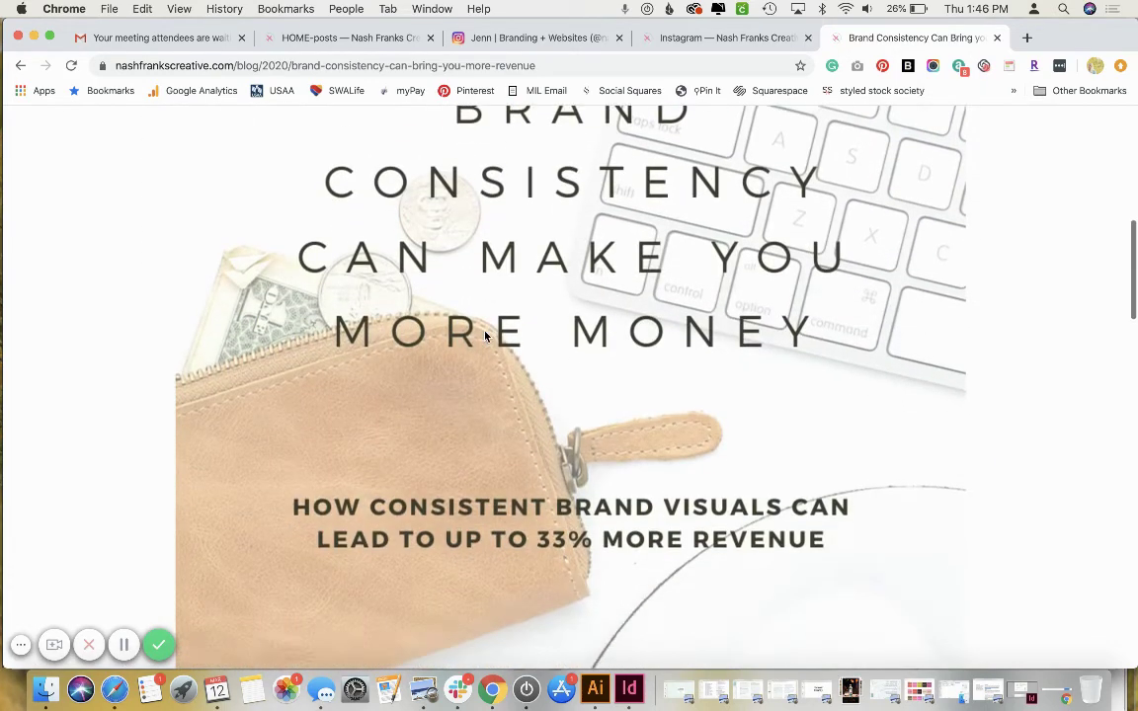
pyautogui.scroll(1, 468, 194)
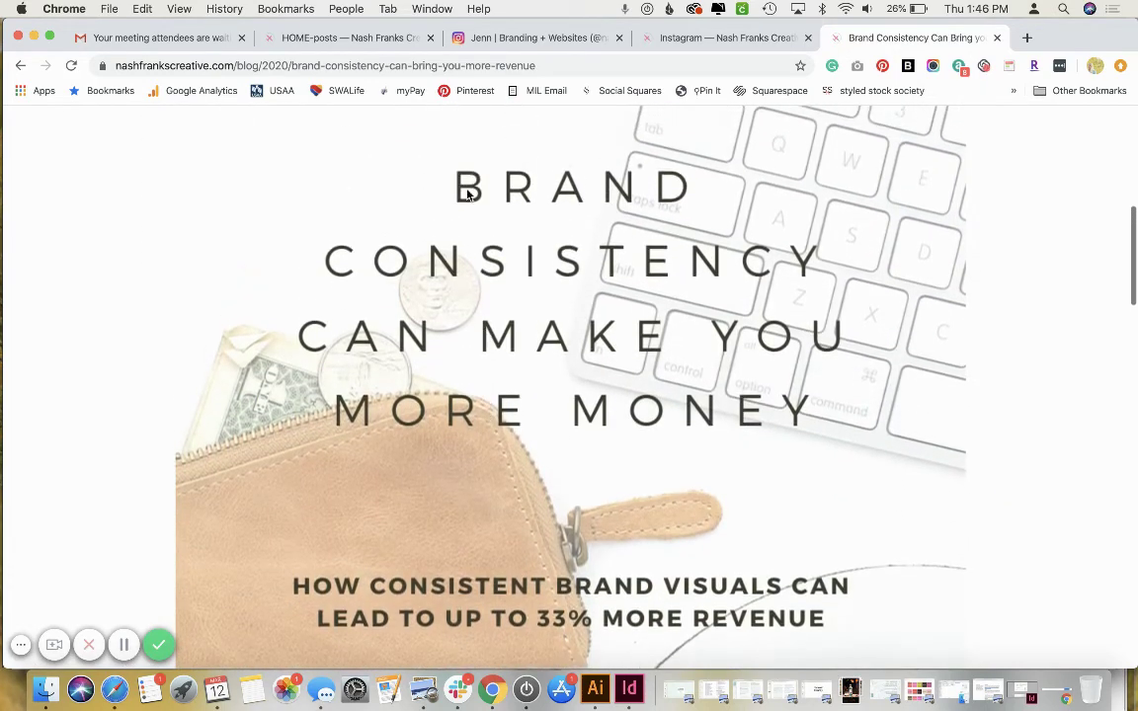
pyautogui.click(557, 67)
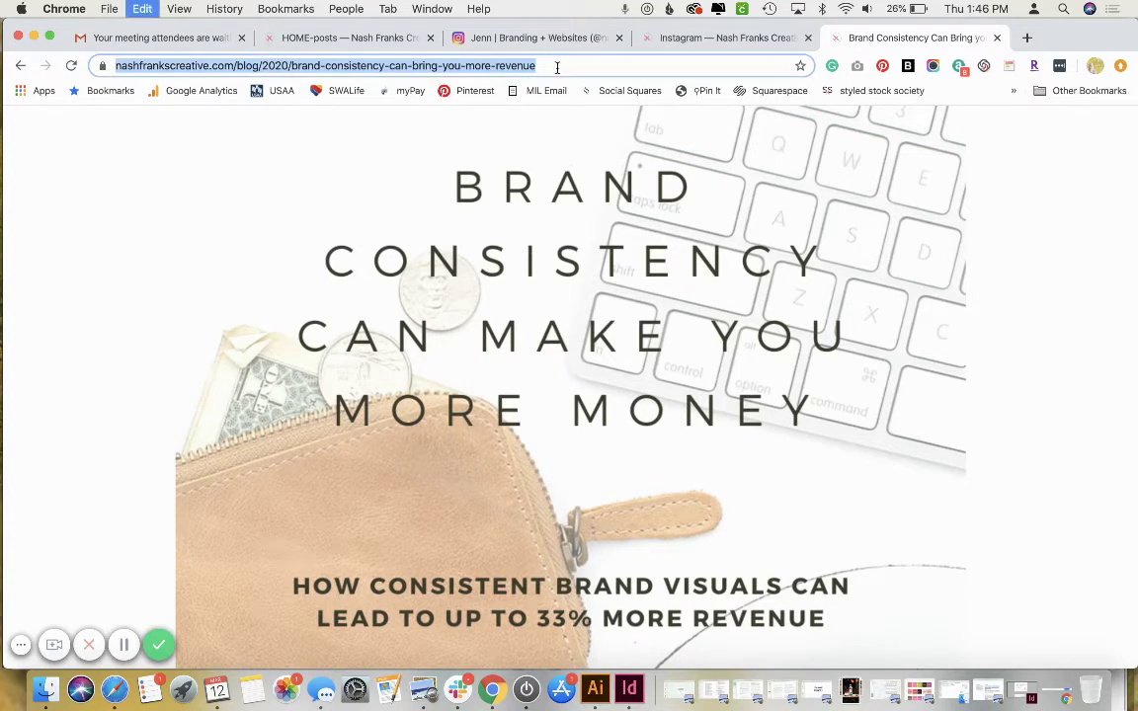
# Return to the HOME-posts gallery and open the image settings of the "Brand Consistency Can Increase Your Revenue" image.
pyautogui.click(317, 39)
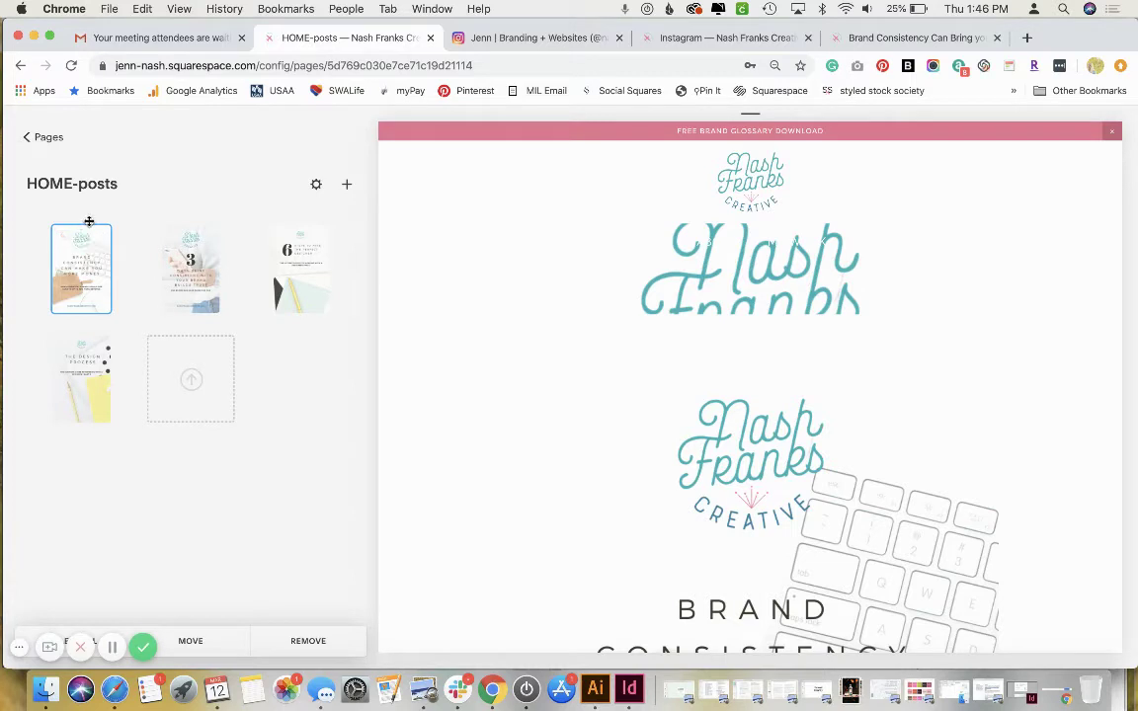
pyautogui.click(84, 286)
pyautogui.click(84, 286)
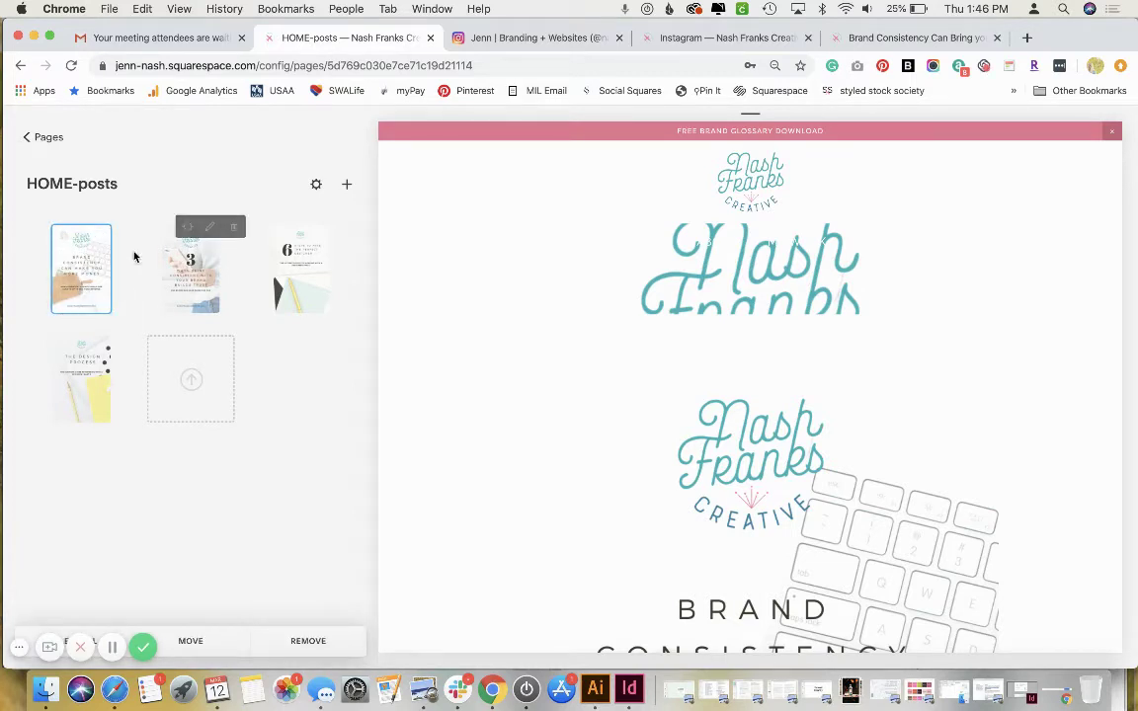
pyautogui.click(181, 302)
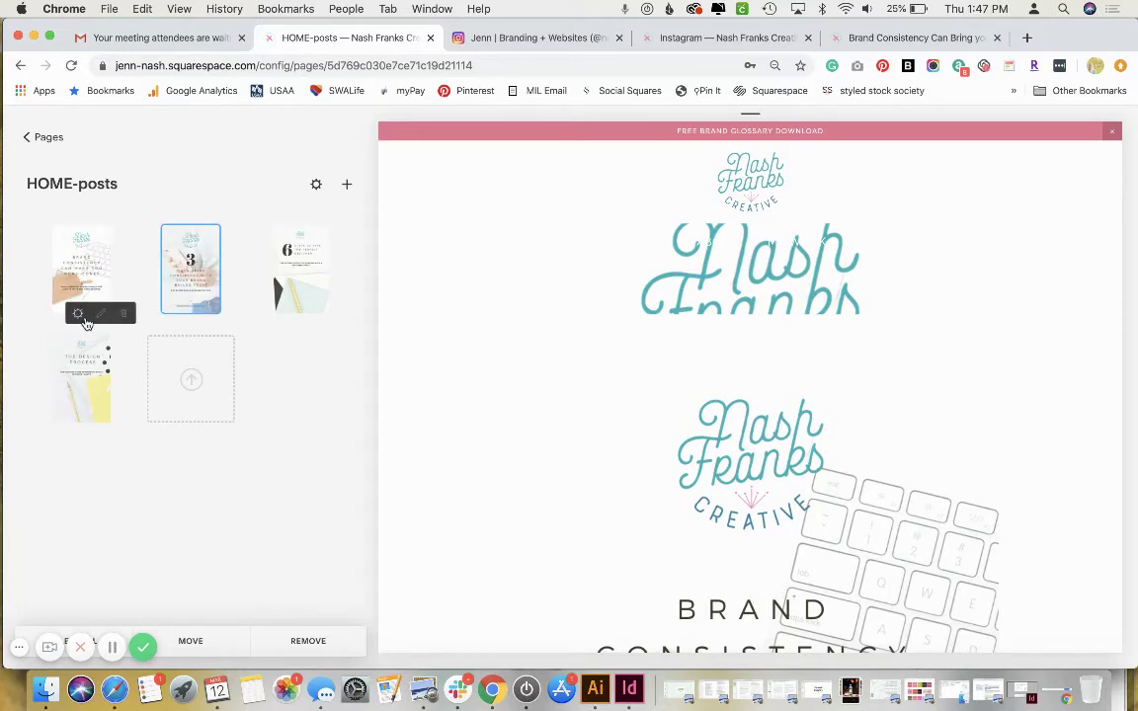
pyautogui.click(83, 316)
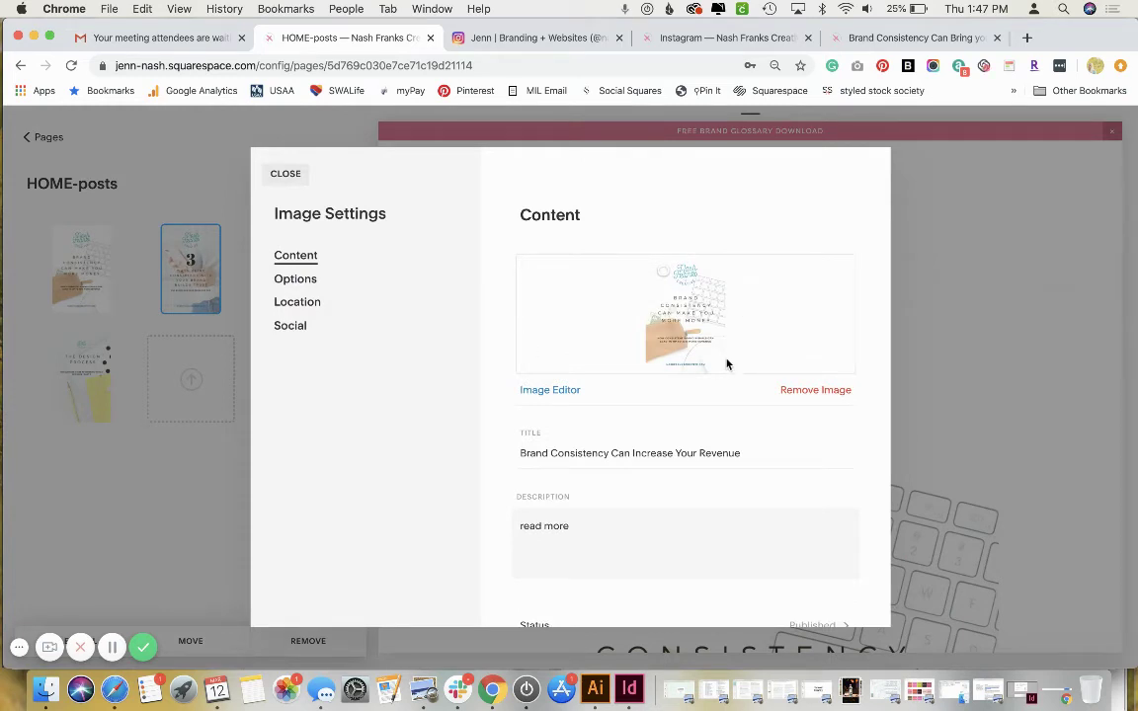
pyautogui.scroll(-2, 726, 365)
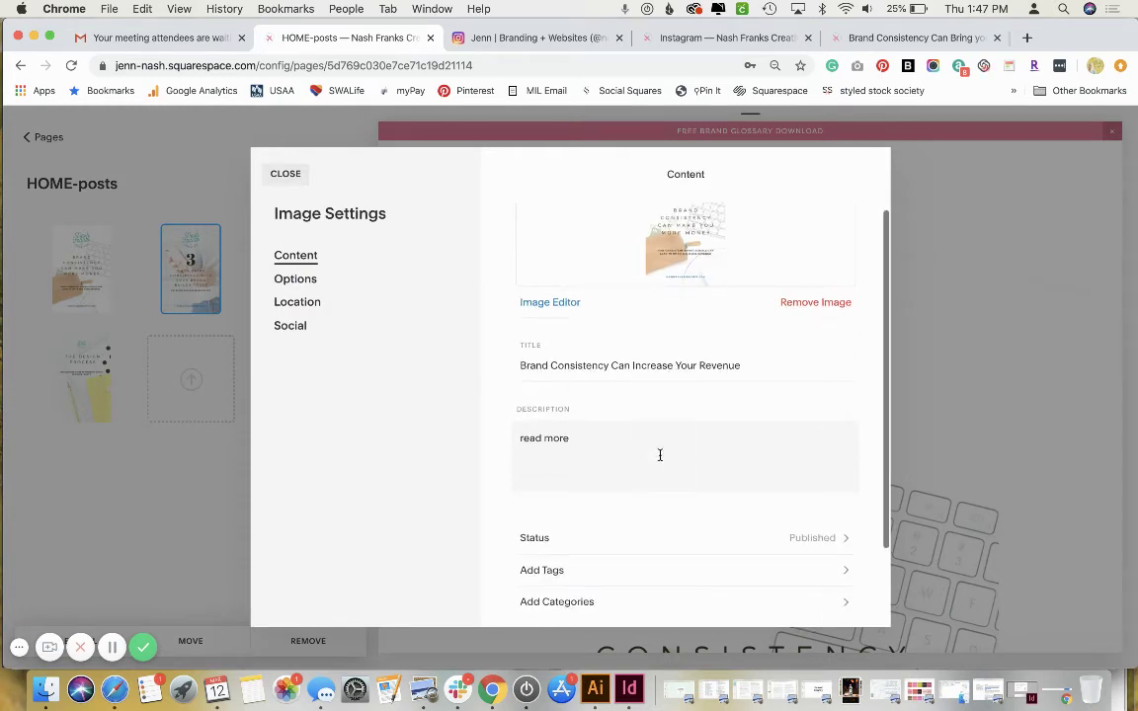
pyautogui.scroll(-3, 660, 458)
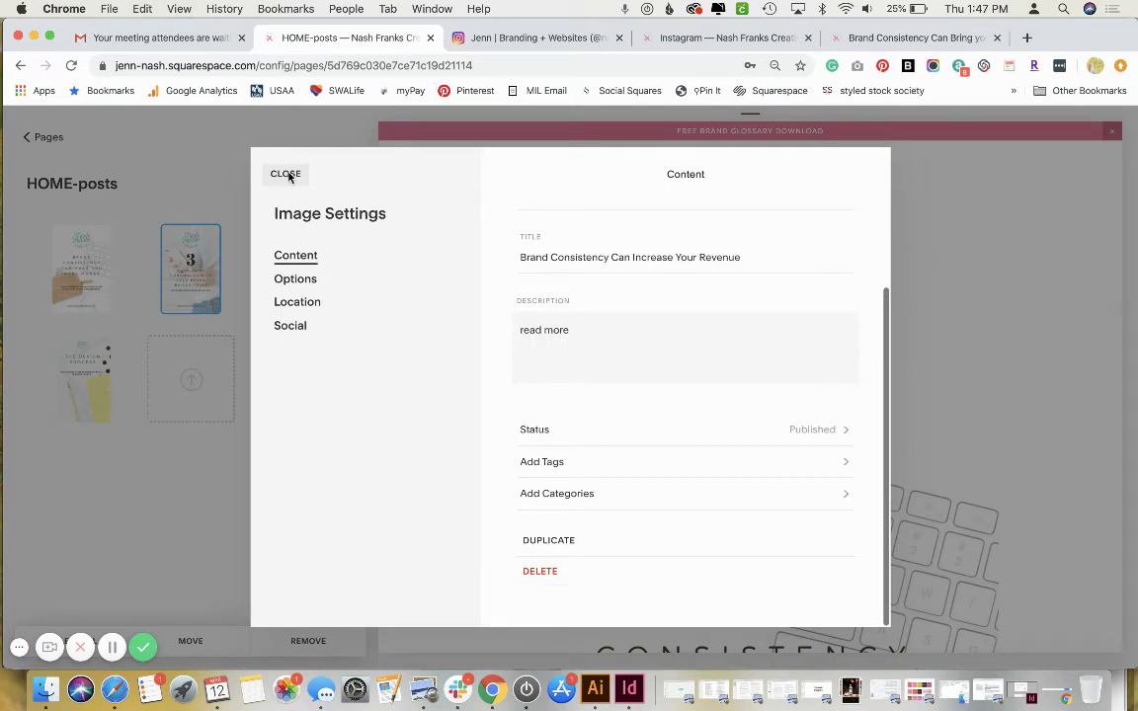
pyautogui.click(295, 281)
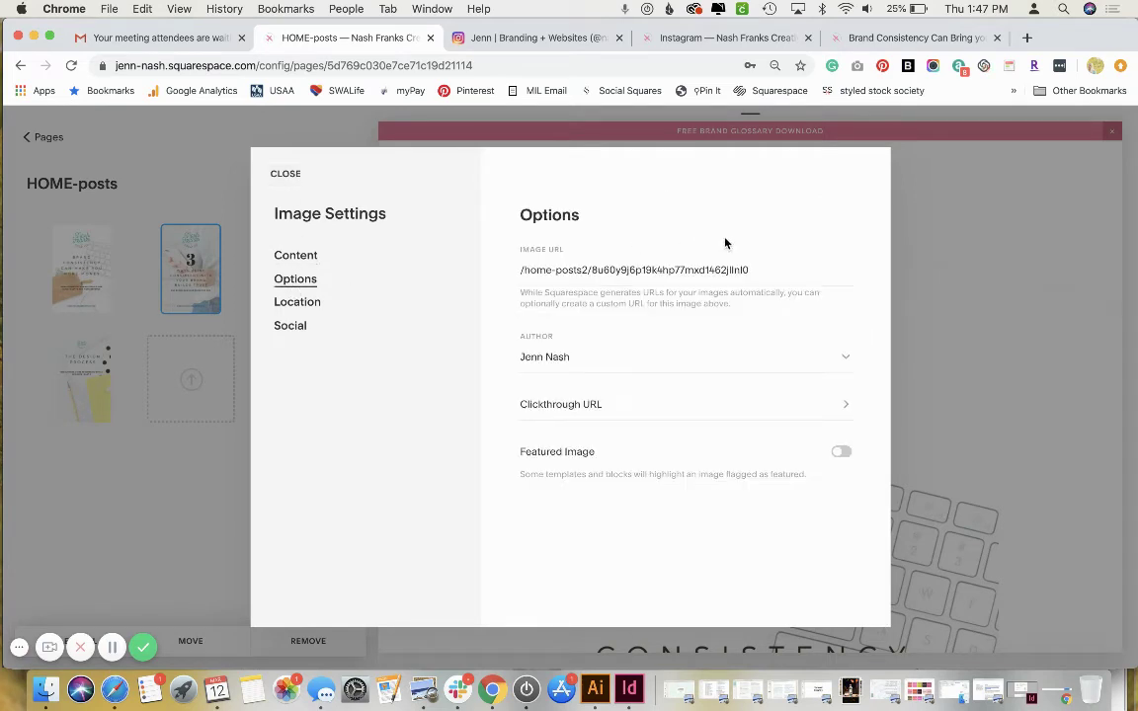
pyautogui.doubleClick(752, 275)
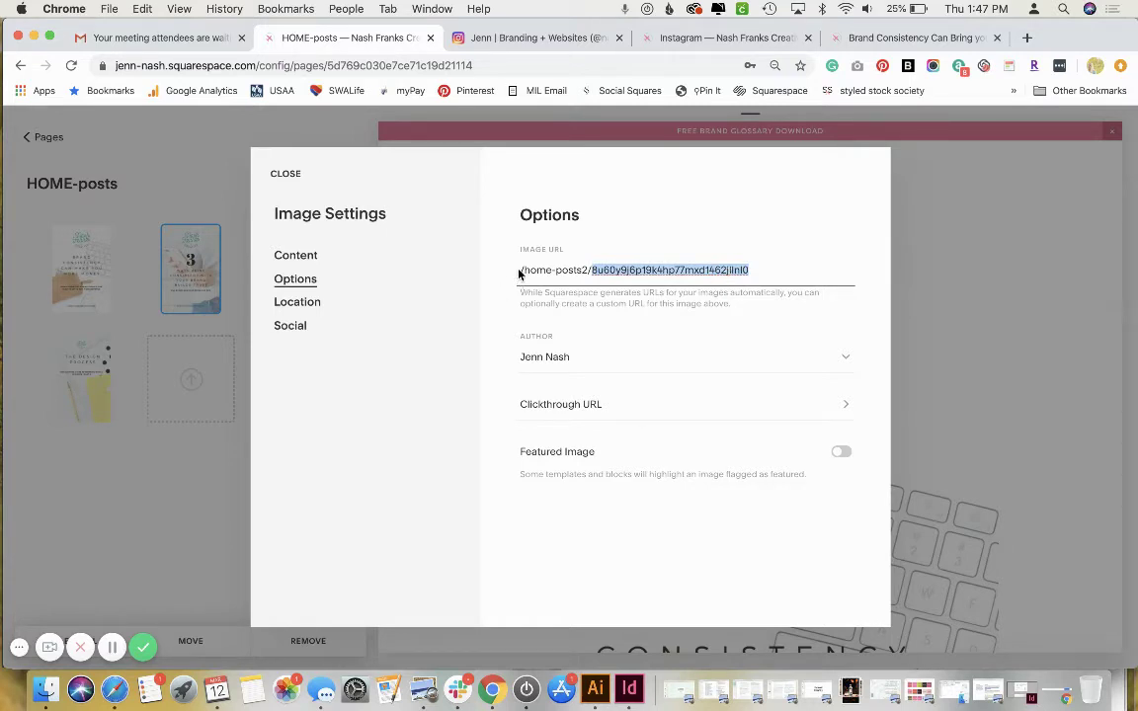
pyautogui.press('super+shift+Left')
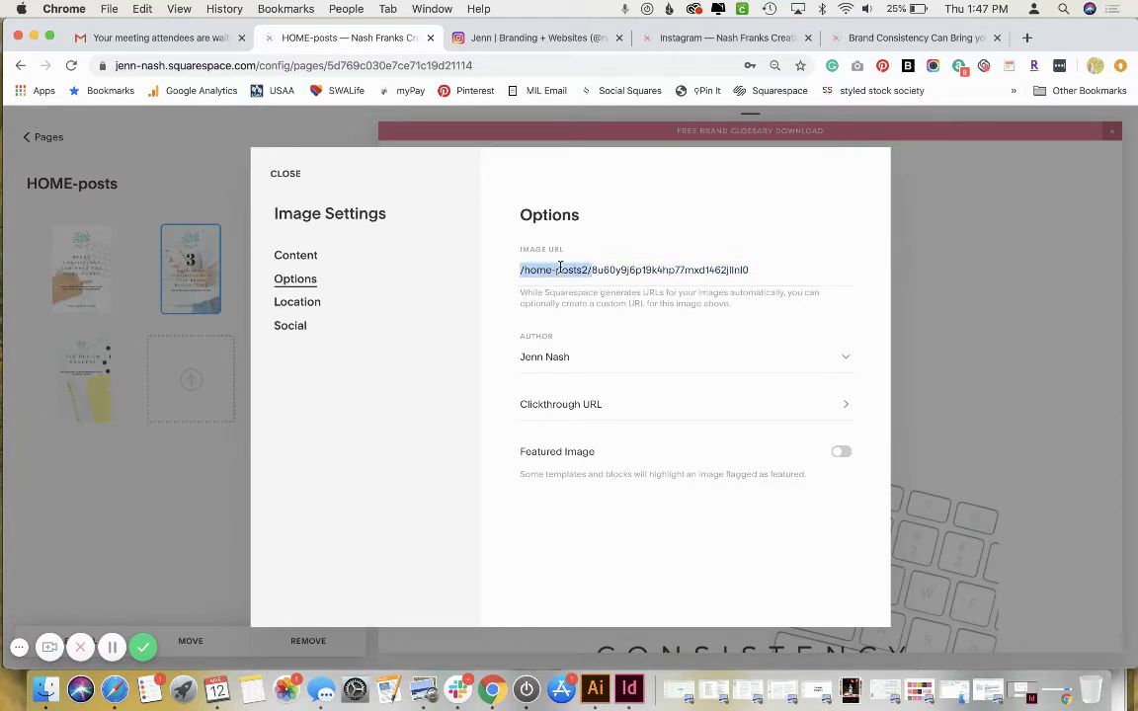
pyautogui.click(714, 267)
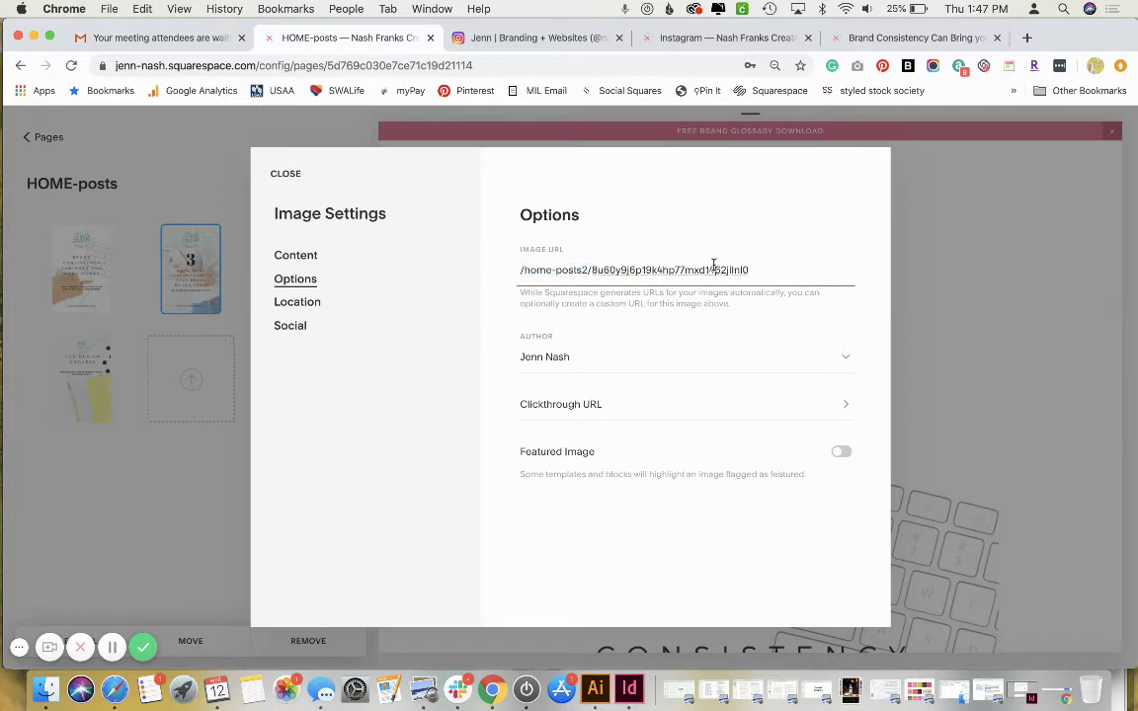
pyautogui.click(744, 405)
pyautogui.click(649, 227)
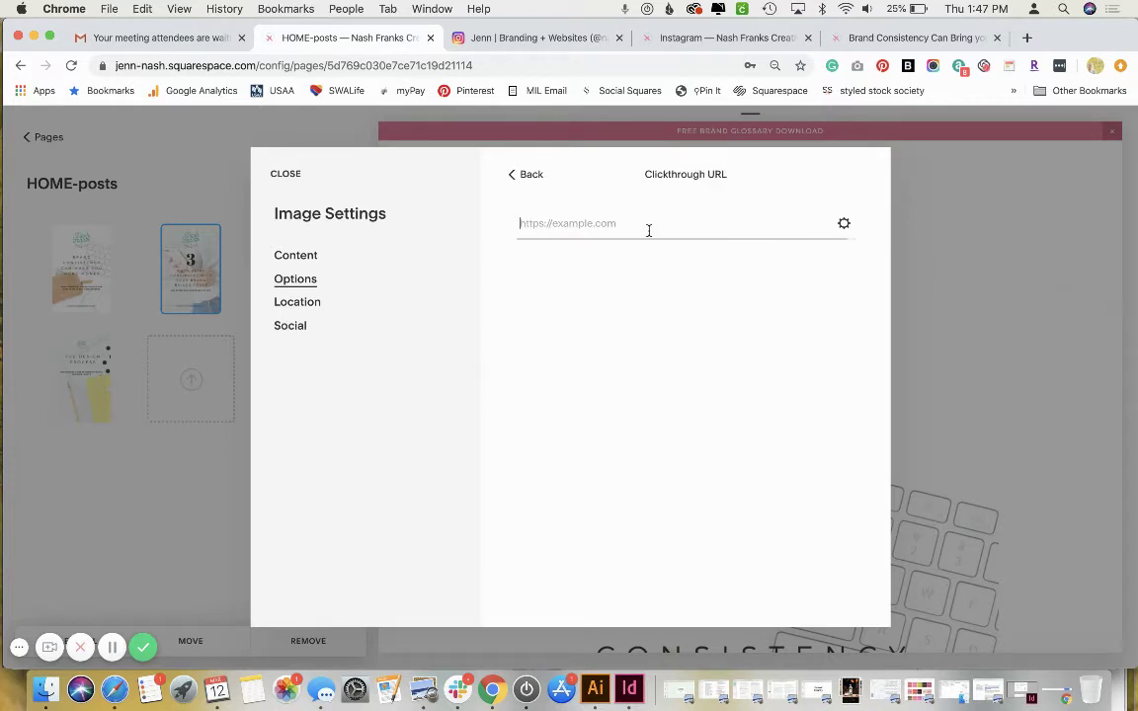
pyautogui.write('com/blog/2020/brand-consistency-can-bring-you-more-revenue')
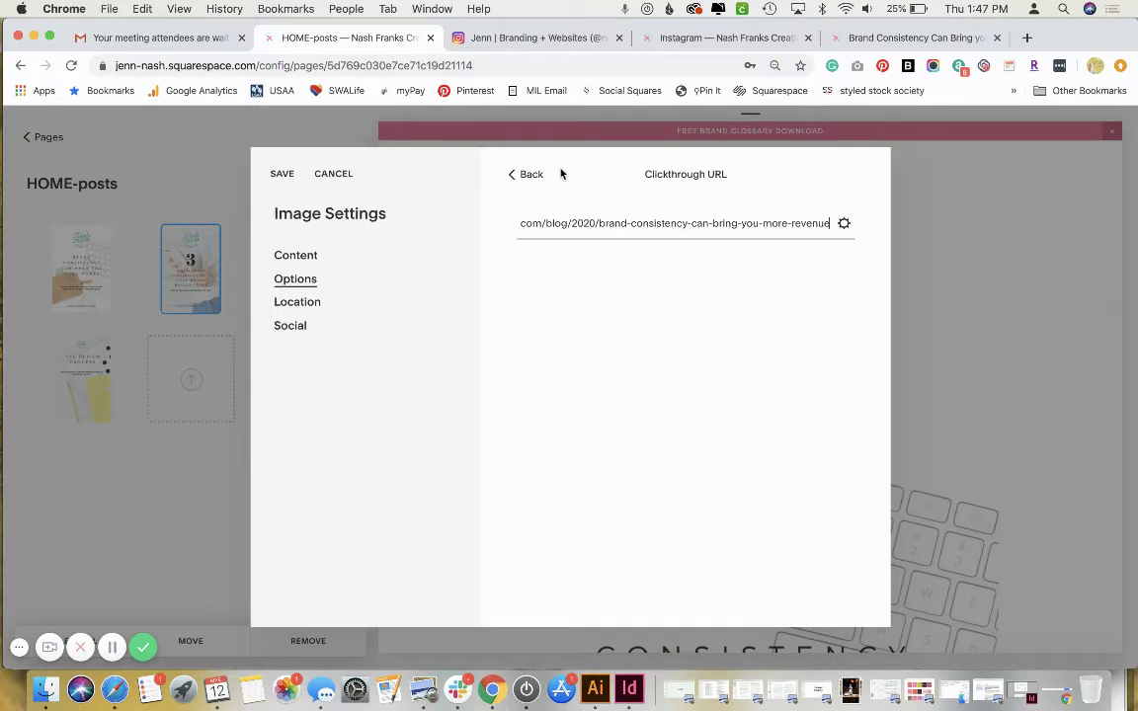
pyautogui.click(531, 173)
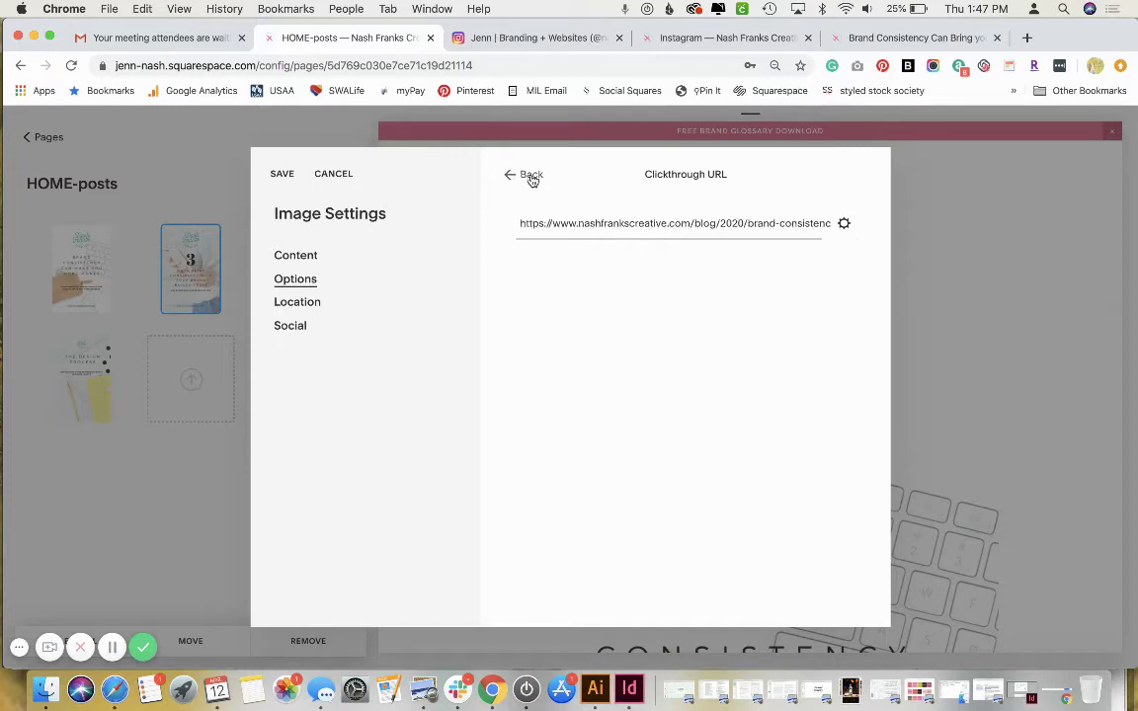
pyautogui.click(281, 174)
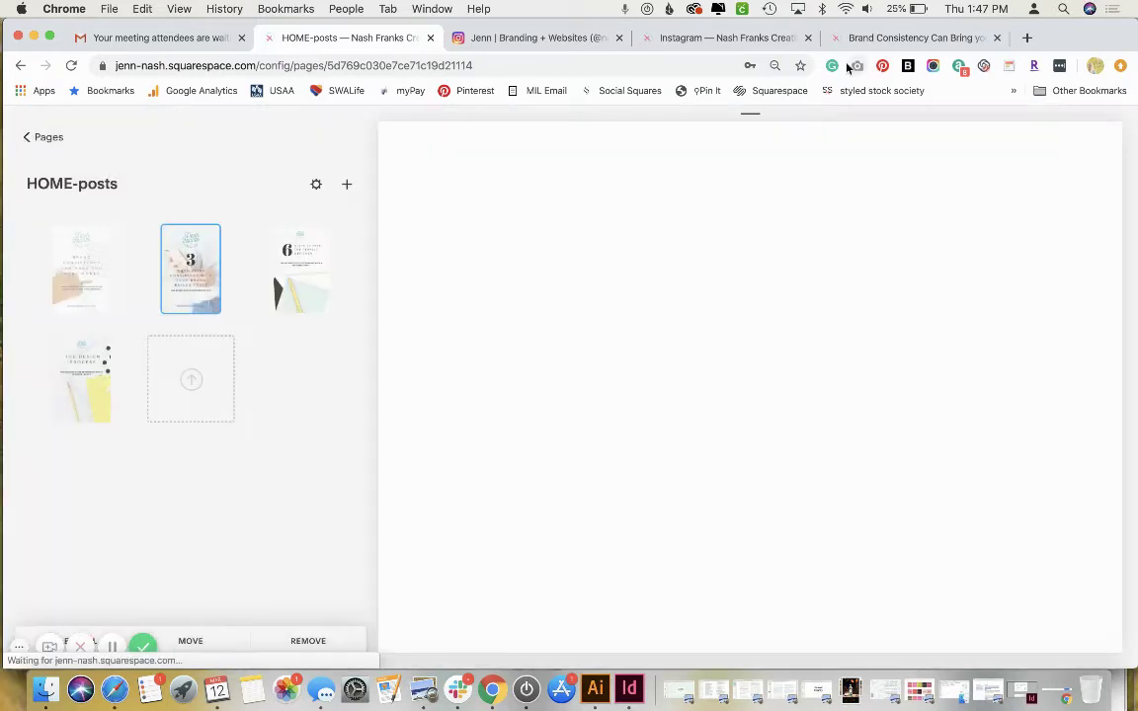
# Test where the first two "On the Blog" images link to on the existing Instagram landing page.
pyautogui.click(707, 42)
pyautogui.scroll(-3, 491, 370)
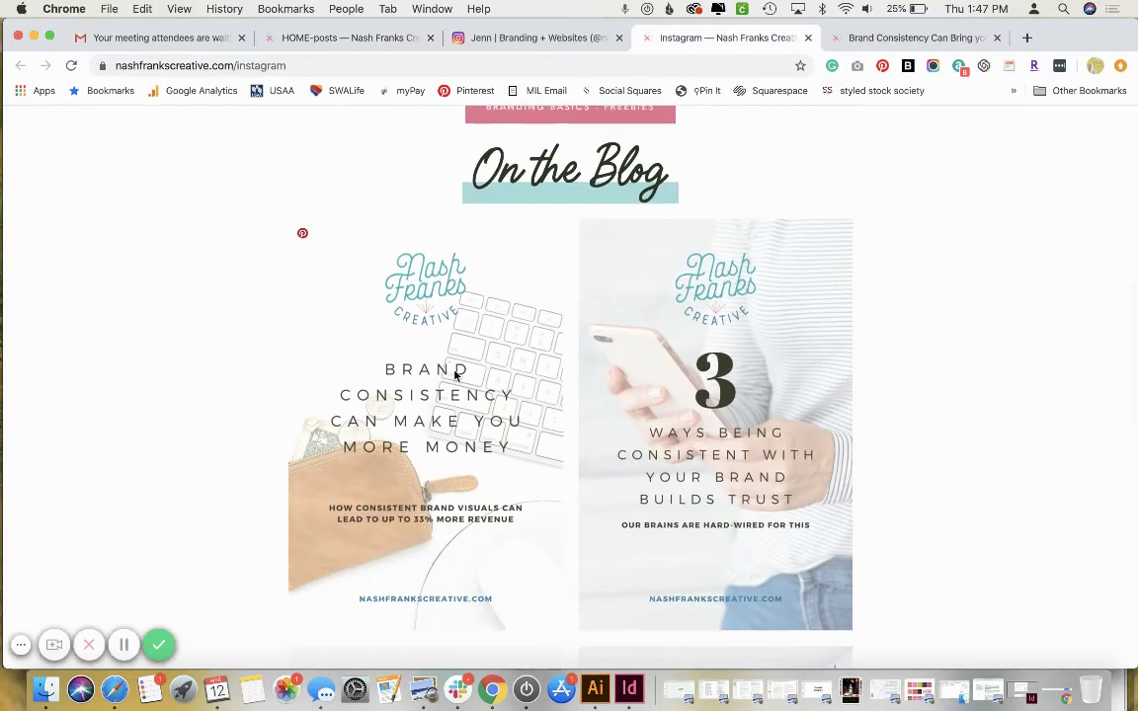
pyautogui.scroll(-2, 454, 371)
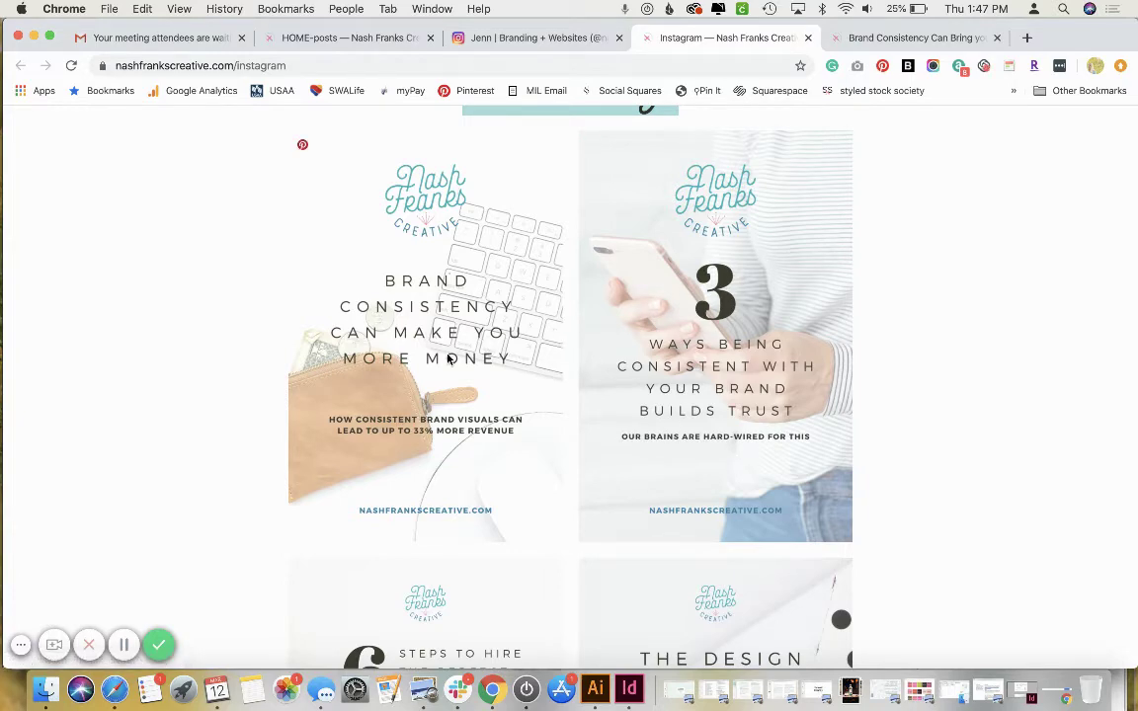
pyautogui.click(417, 305)
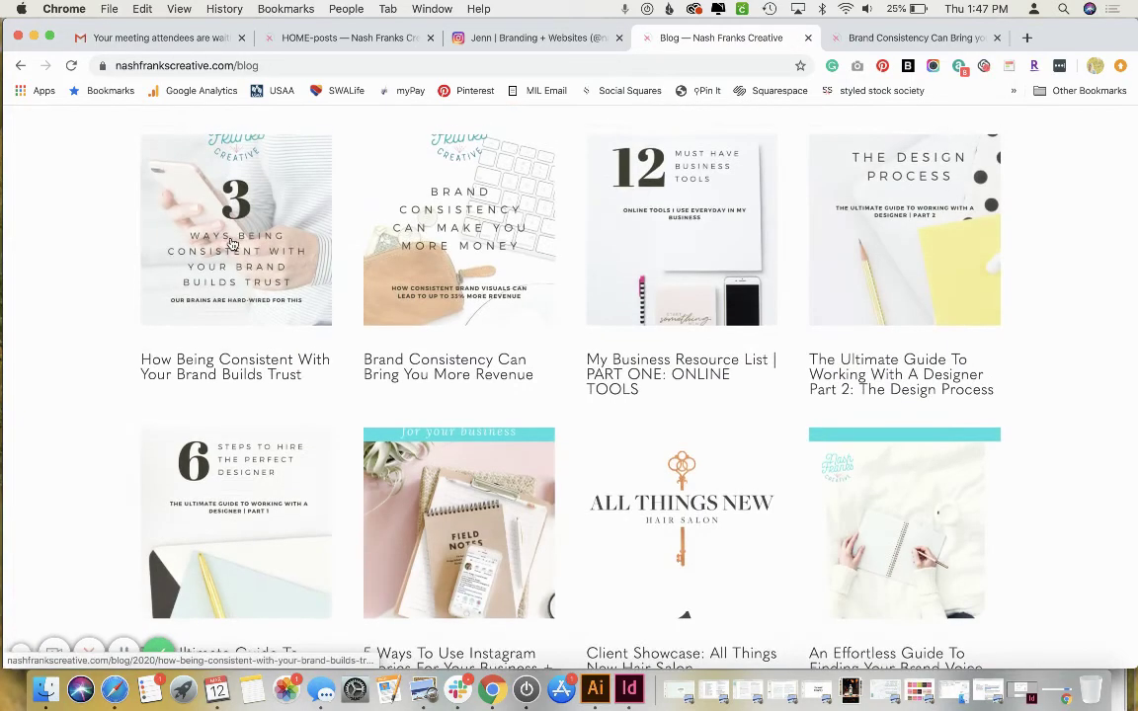
pyautogui.click(22, 66)
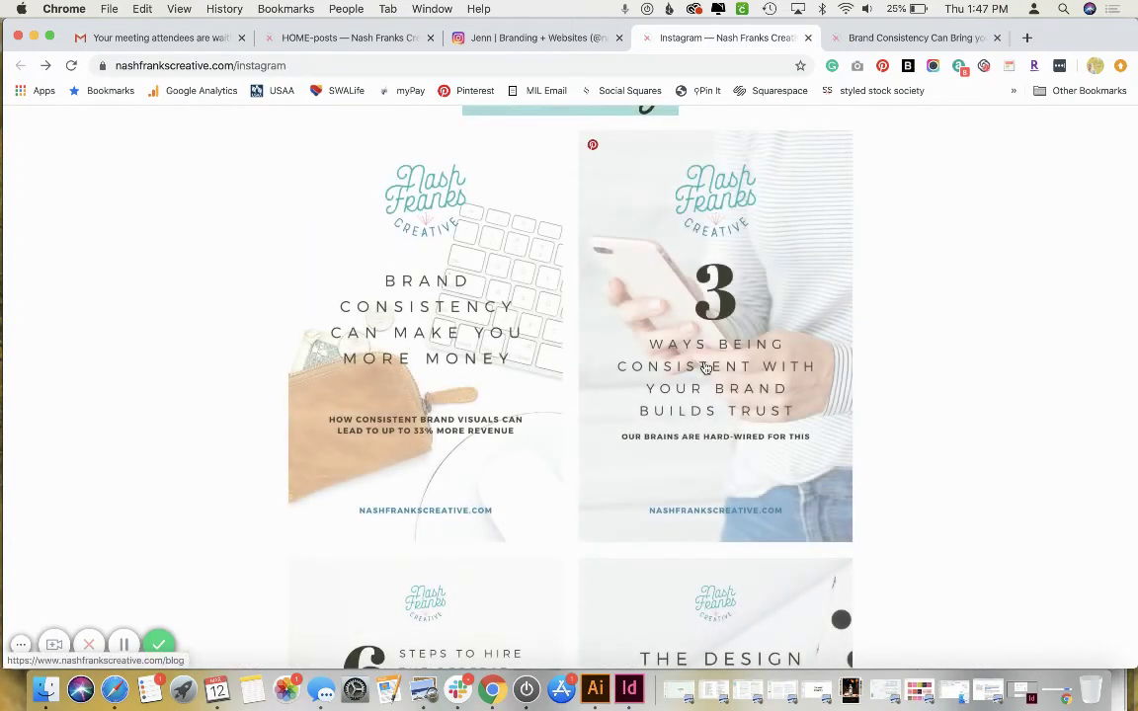
pyautogui.click(706, 368)
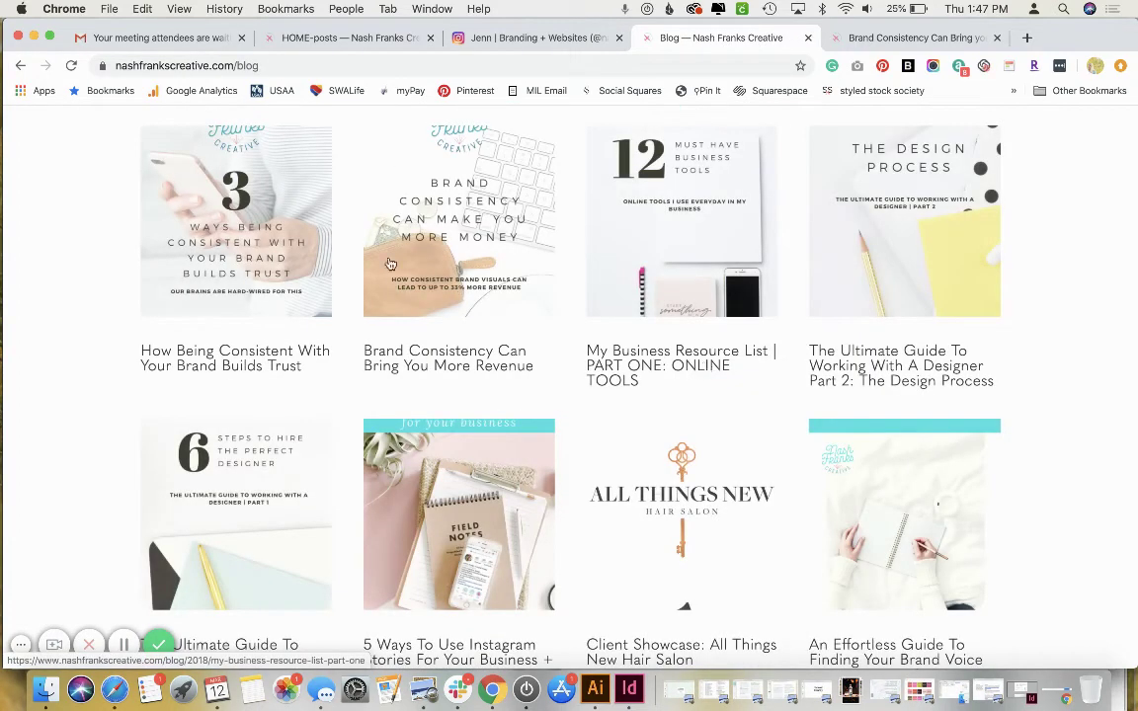
# Return to the Instagram landing page and test the link of the "Brand Consistency Can Make You More Money" image.
pyautogui.click(20, 66)
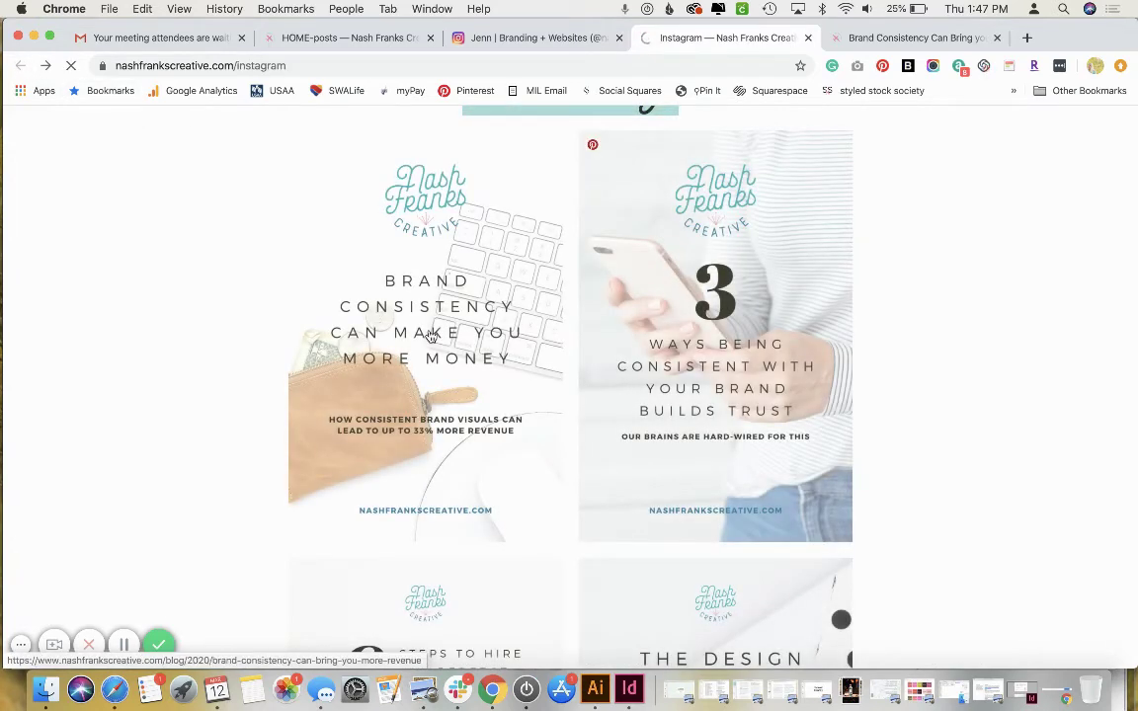
pyautogui.click(431, 337)
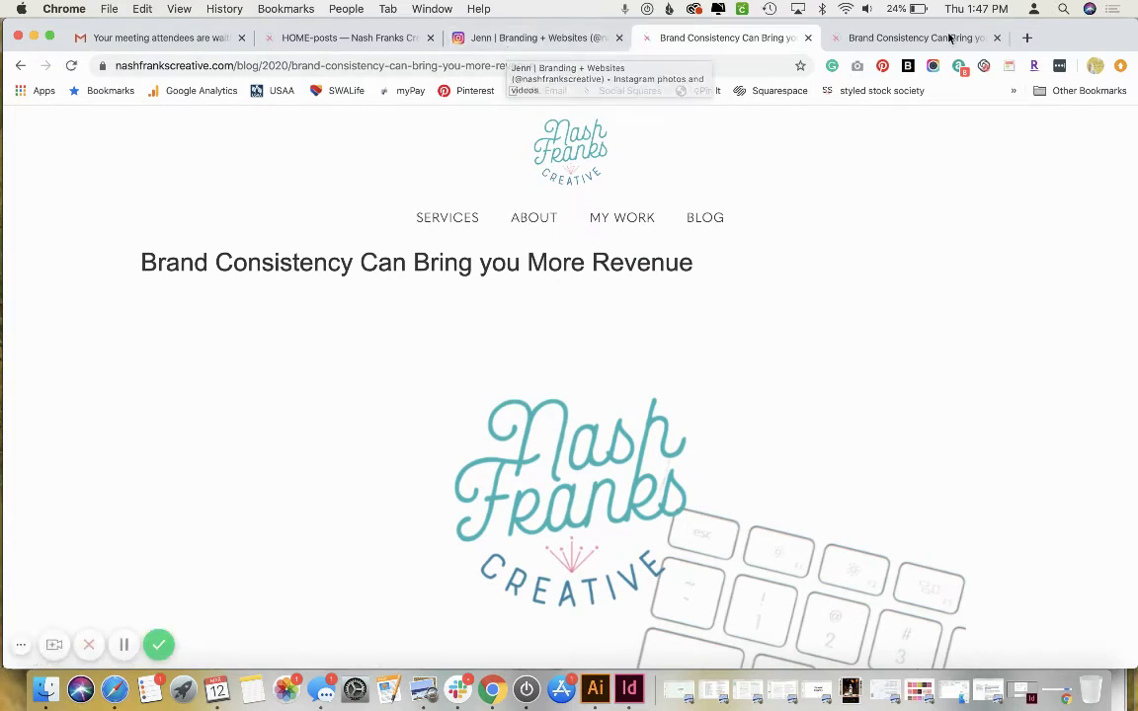
# Open the blog post "How being consistent with your brand builds trust" and copy its web address.
pyautogui.click(895, 38)
pyautogui.scroll(10, 766, 278)
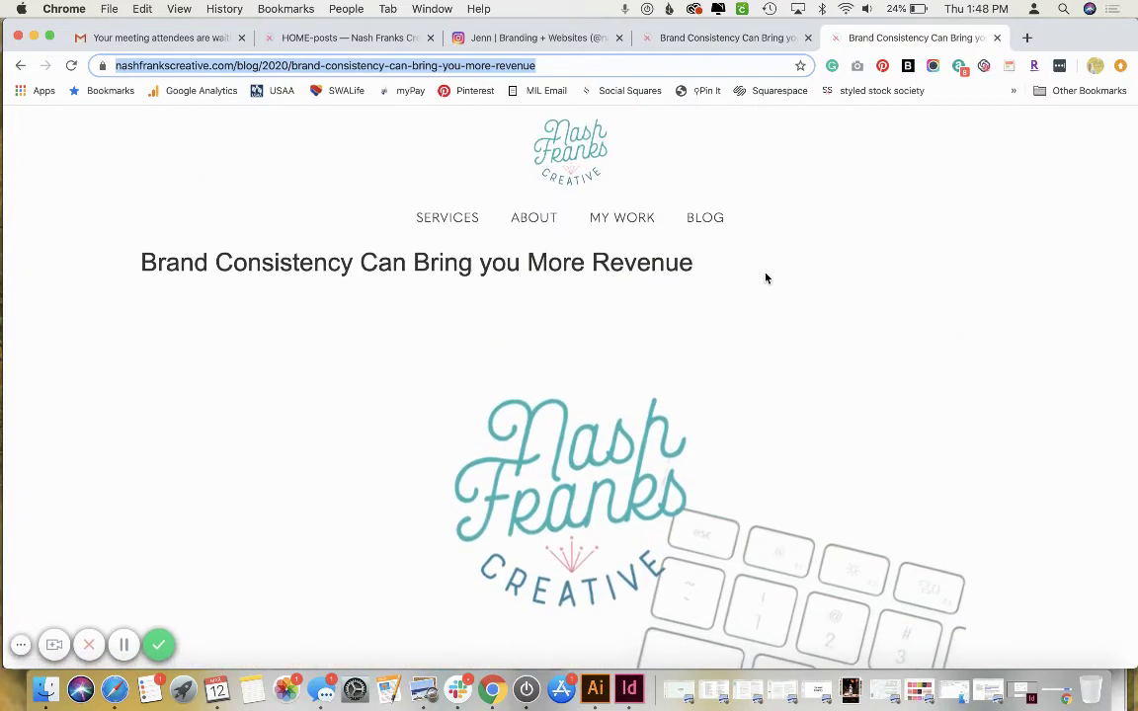
pyautogui.click(705, 217)
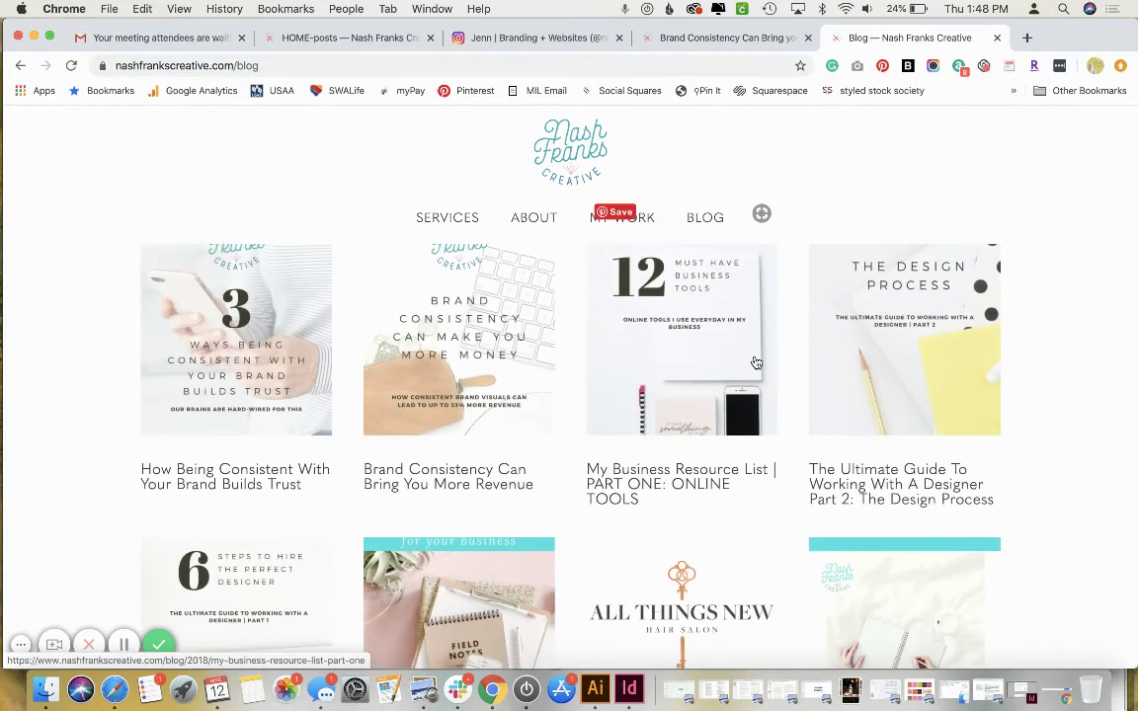
pyautogui.click(196, 284)
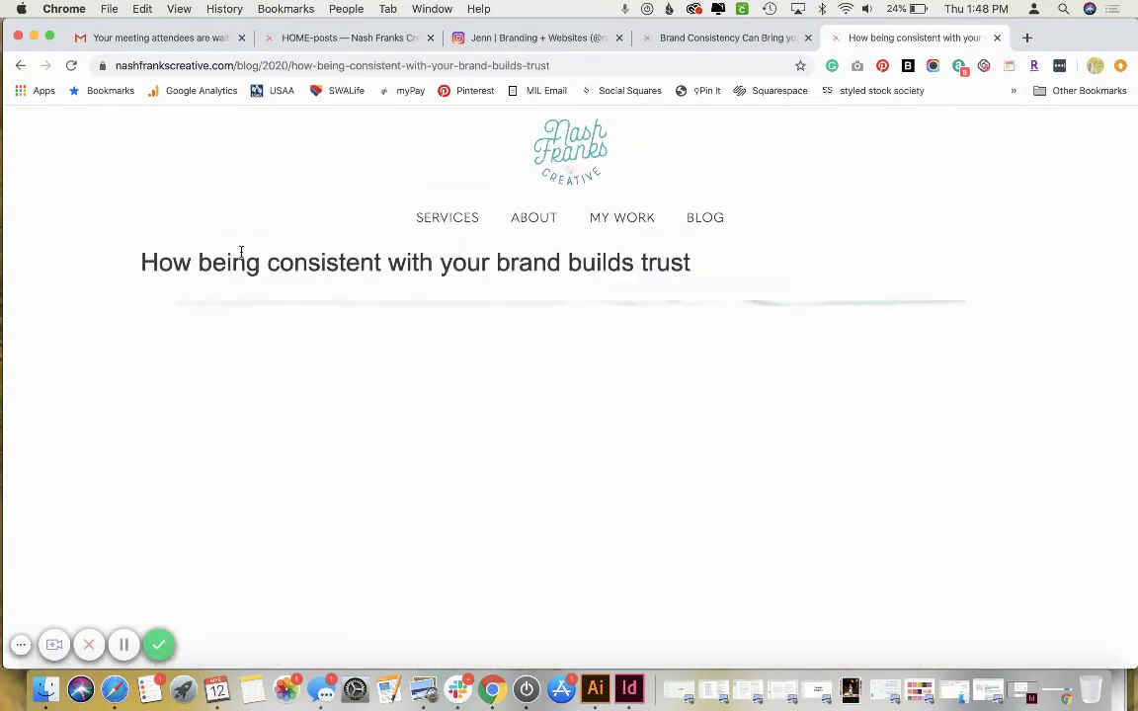
pyautogui.click(583, 65)
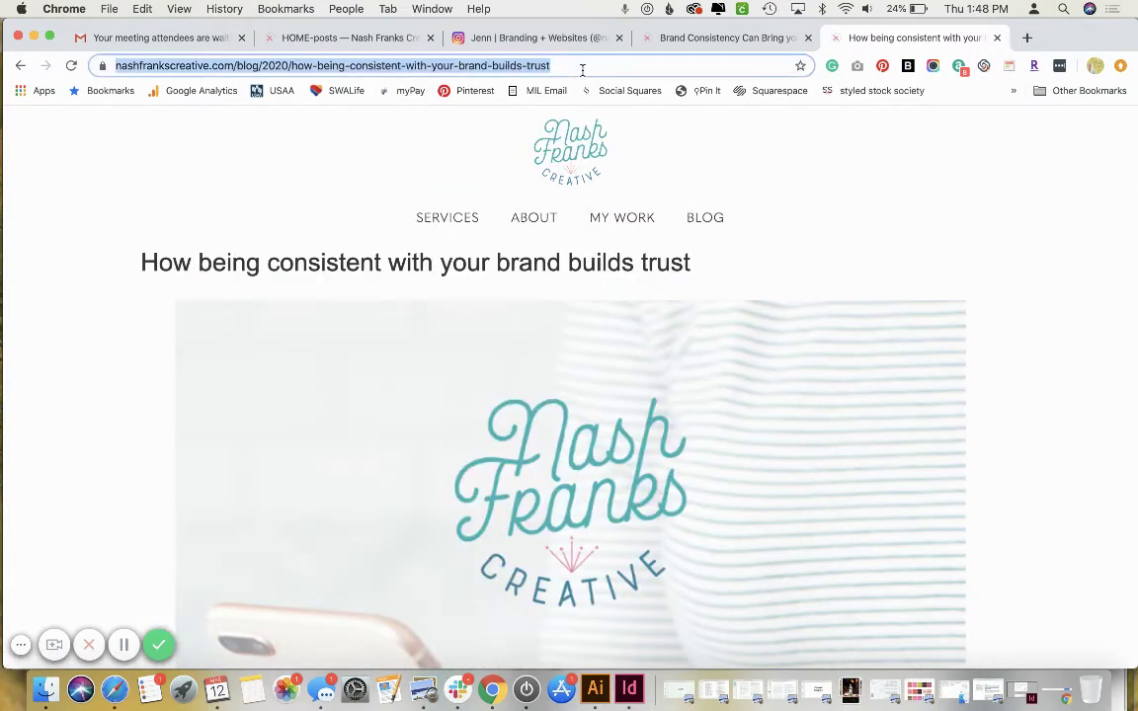
# Return to the HOME-posts gallery and open the image settings of the "Brand Consistency Builds Trust" image.
pyautogui.click(333, 39)
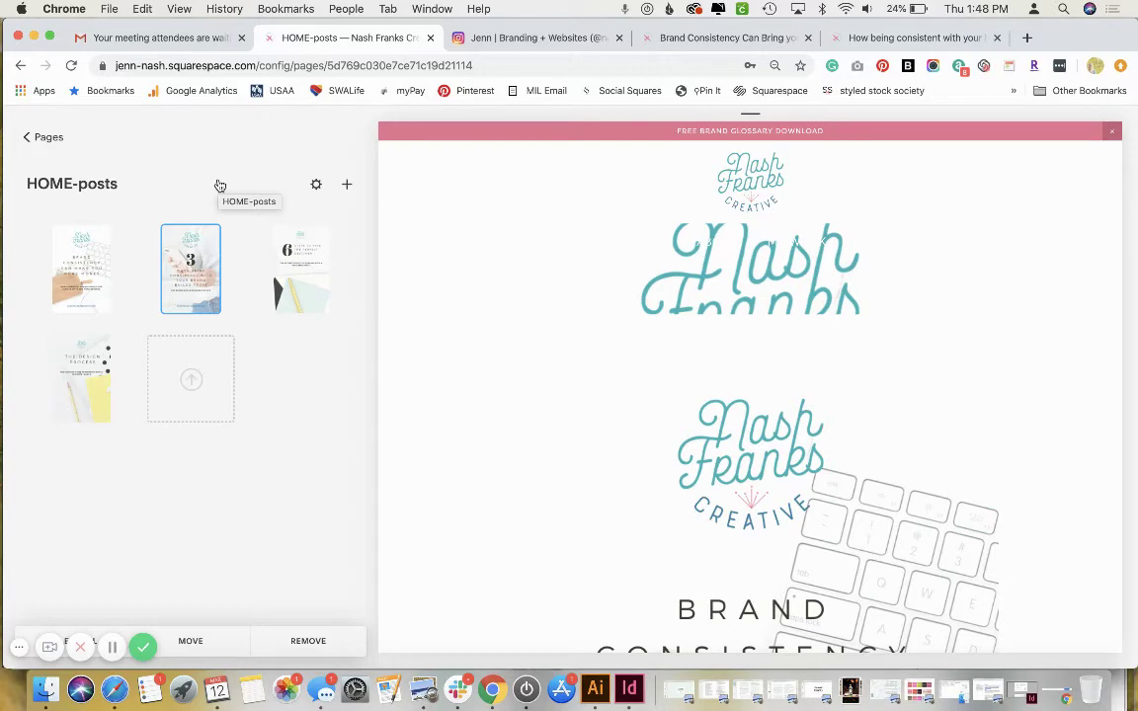
pyautogui.click(81, 269)
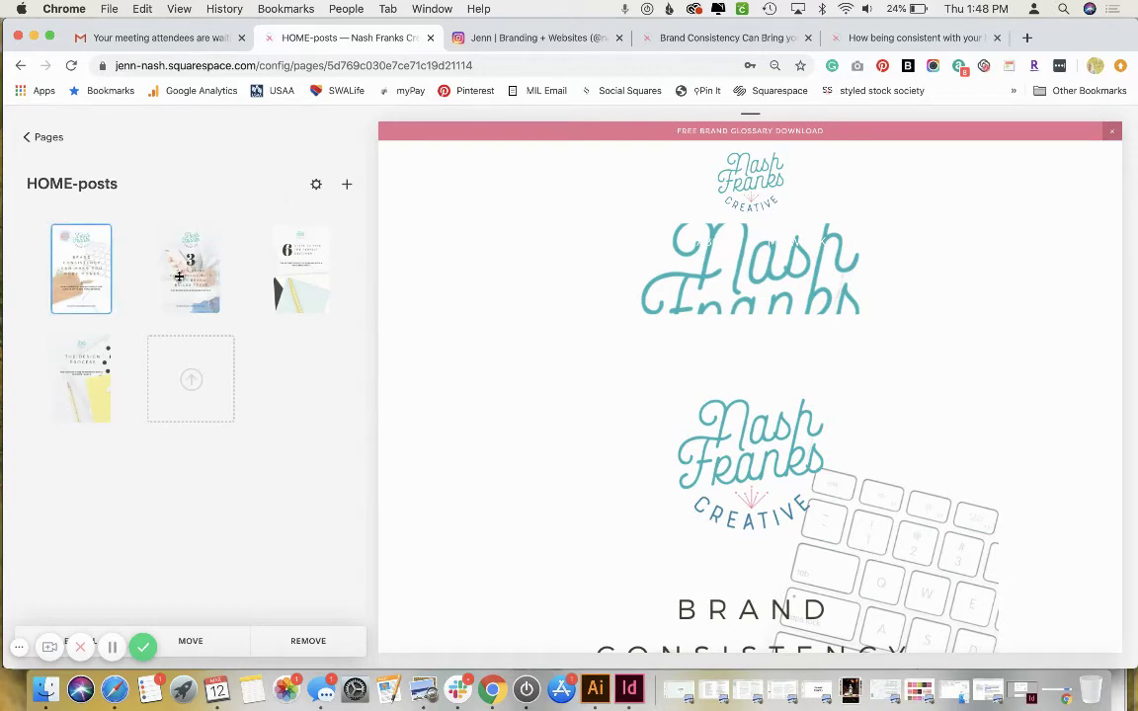
pyautogui.click(190, 229)
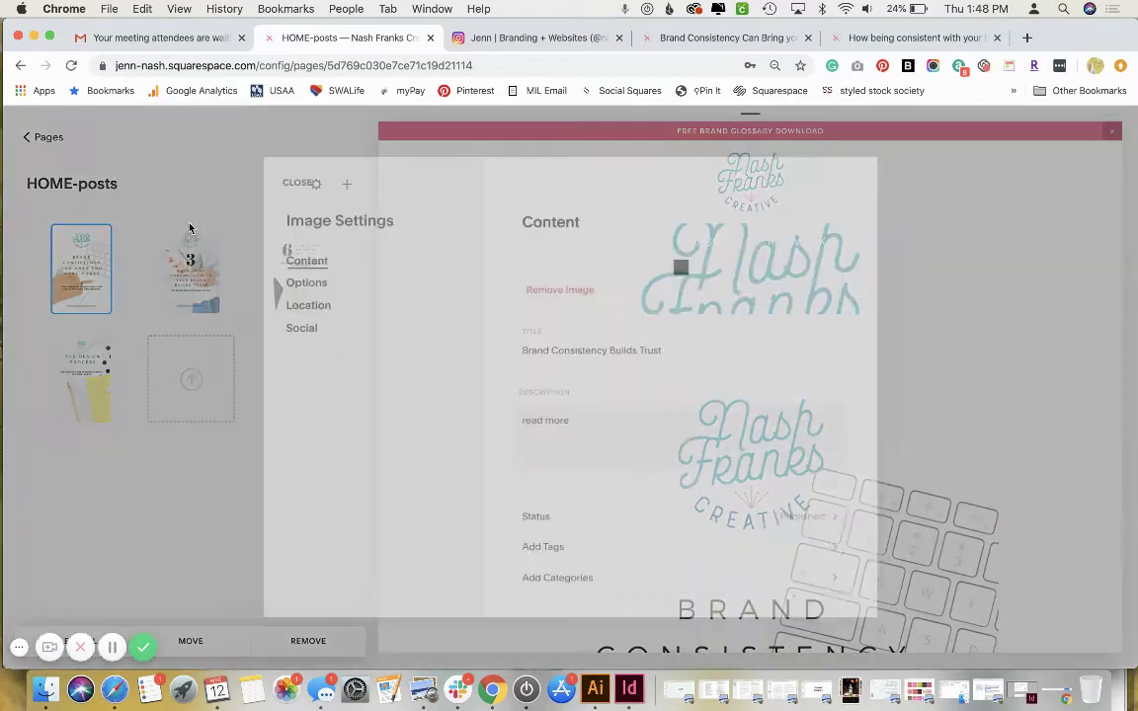
pyautogui.scroll(-3, 625, 451)
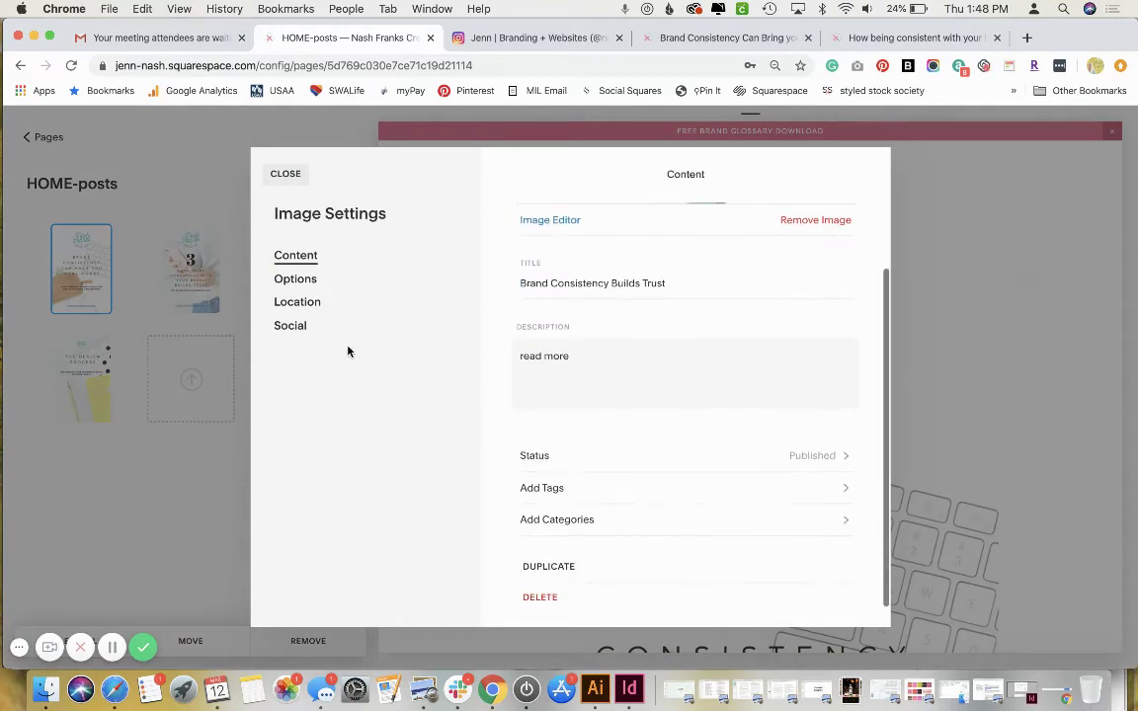
# Set the image's clickthrough URL to the copied nashfrankscreative.com/blog/2020/how-being-consistent-with-your-brand-builds-trust address and save the image settings.
pyautogui.click(300, 279)
pyautogui.click(672, 400)
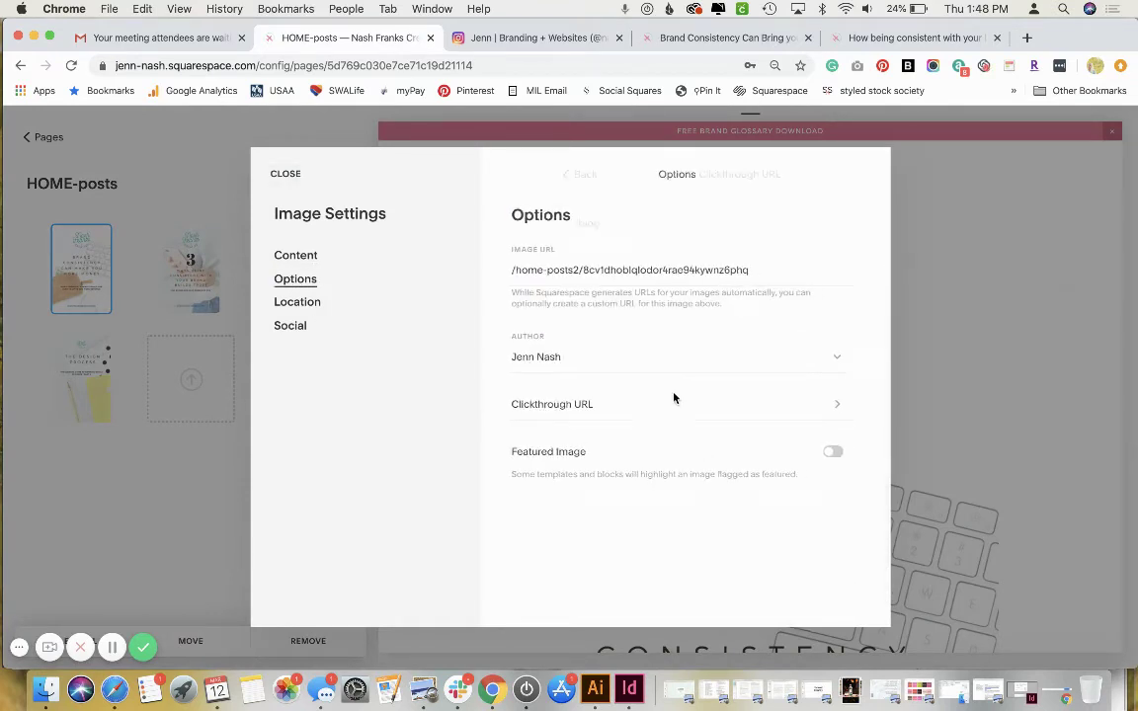
pyautogui.click(623, 224)
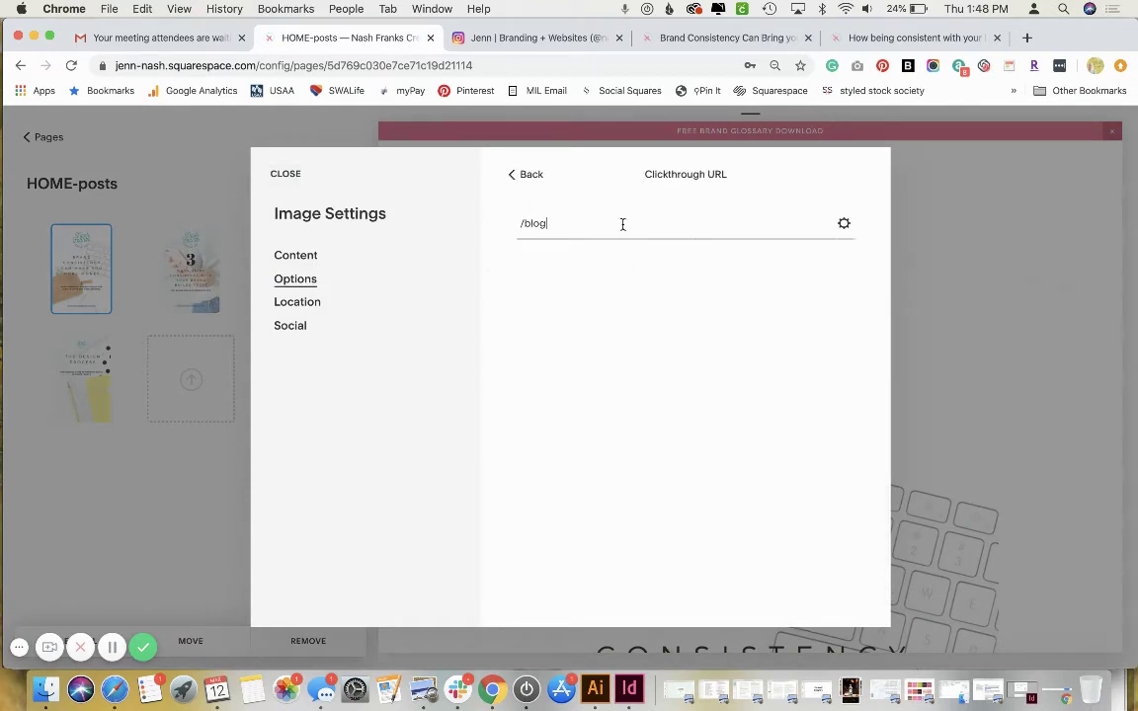
pyautogui.press('super+a')
pyautogui.write('m/blog/2020/how-being-consistent-with-your-brand-builds-trust')
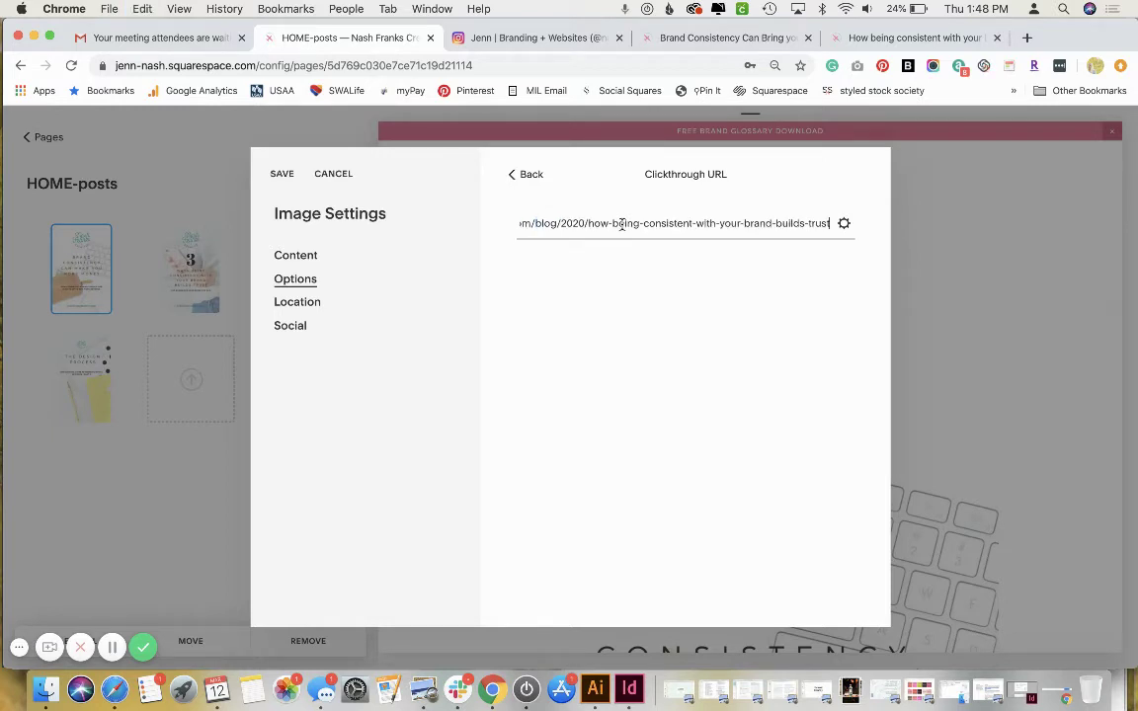
pyautogui.click(280, 174)
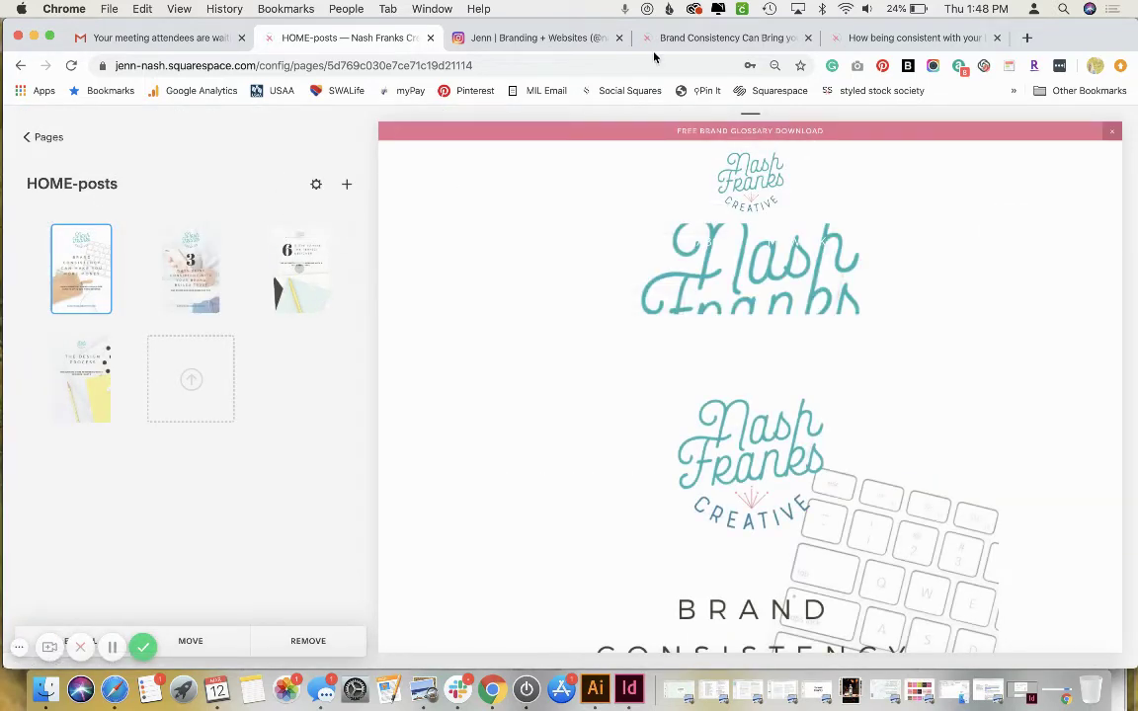
# Open the blog post "The ultimate guide to working with a designer Part 1: Hiring the right graphic designer" and copy its web address.
pyautogui.click(745, 41)
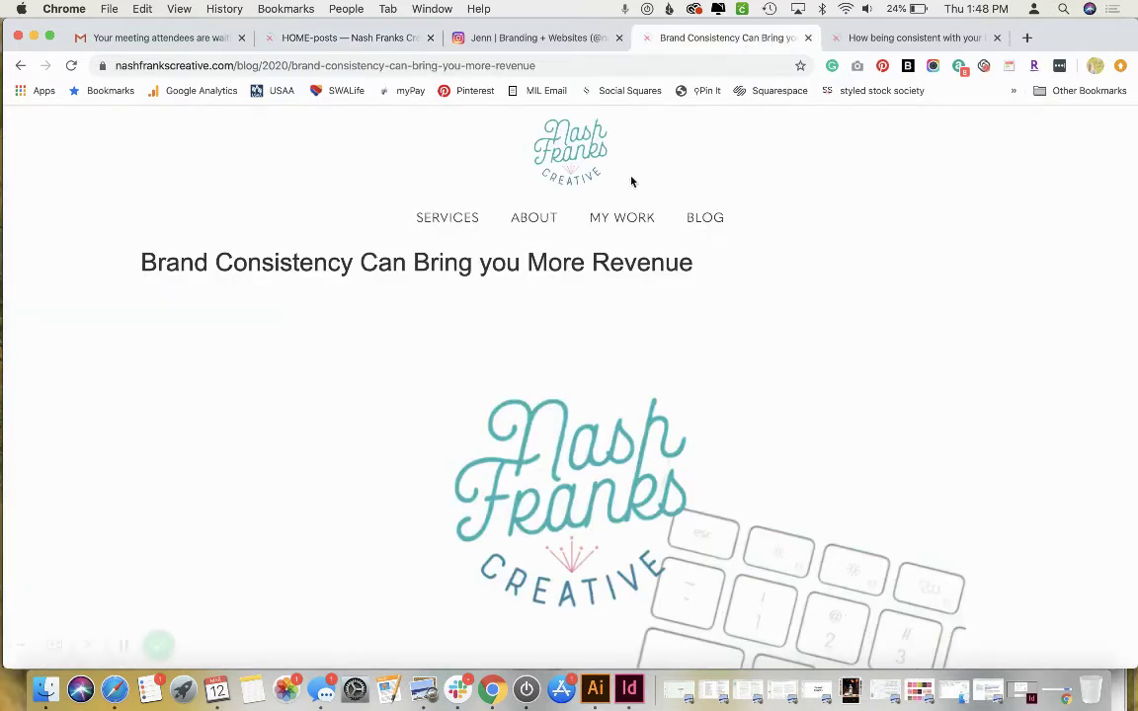
pyautogui.click(696, 218)
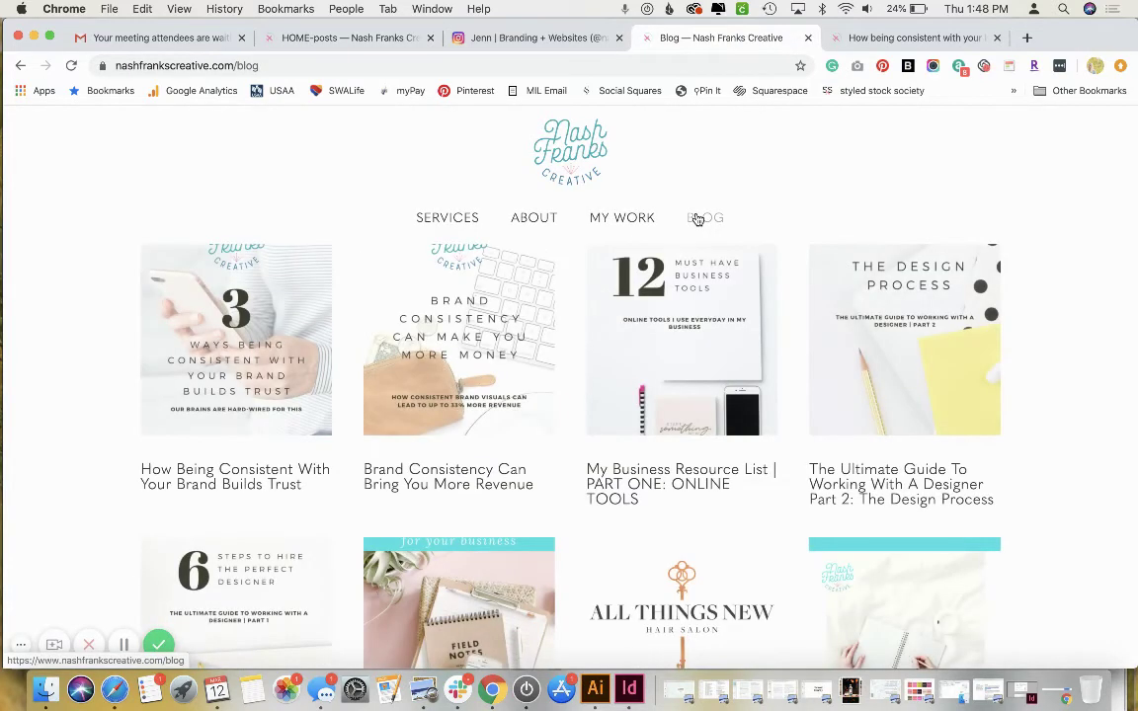
pyautogui.scroll(-2, 725, 284)
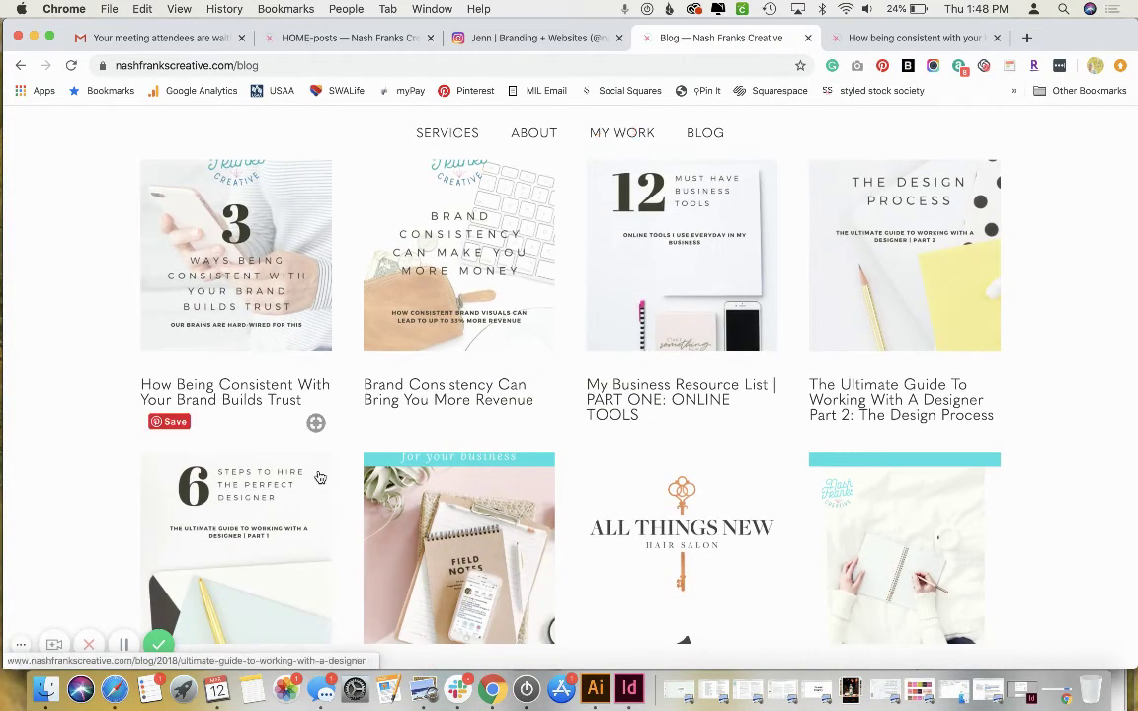
pyautogui.click(319, 478)
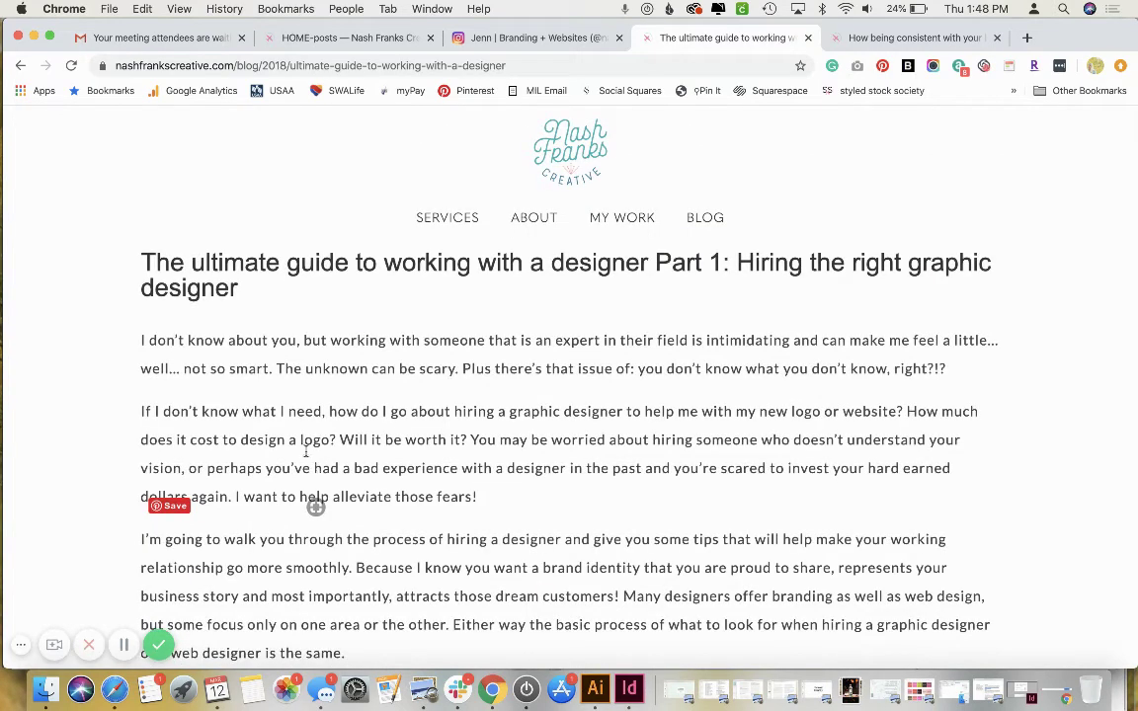
pyautogui.click(538, 62)
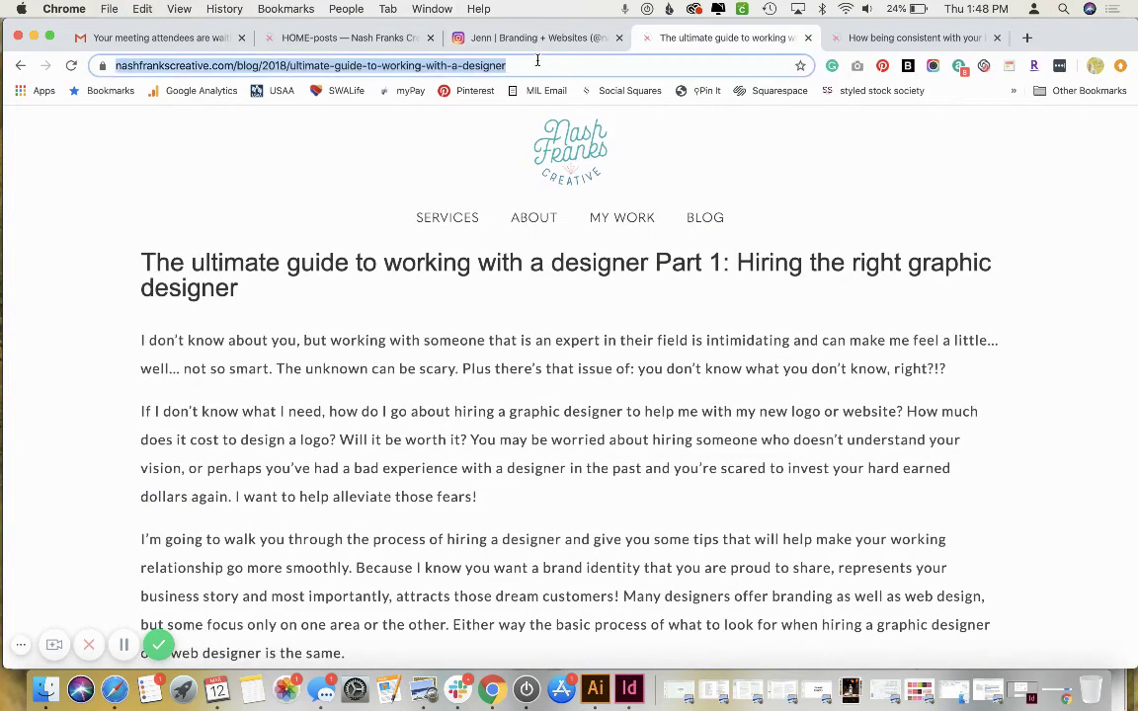
# Check the clickthrough URL of the "6 STEPS TO HIRE PERFECT DESIGNER" image in the HOME-posts gallery and close its settings.
pyautogui.click(359, 40)
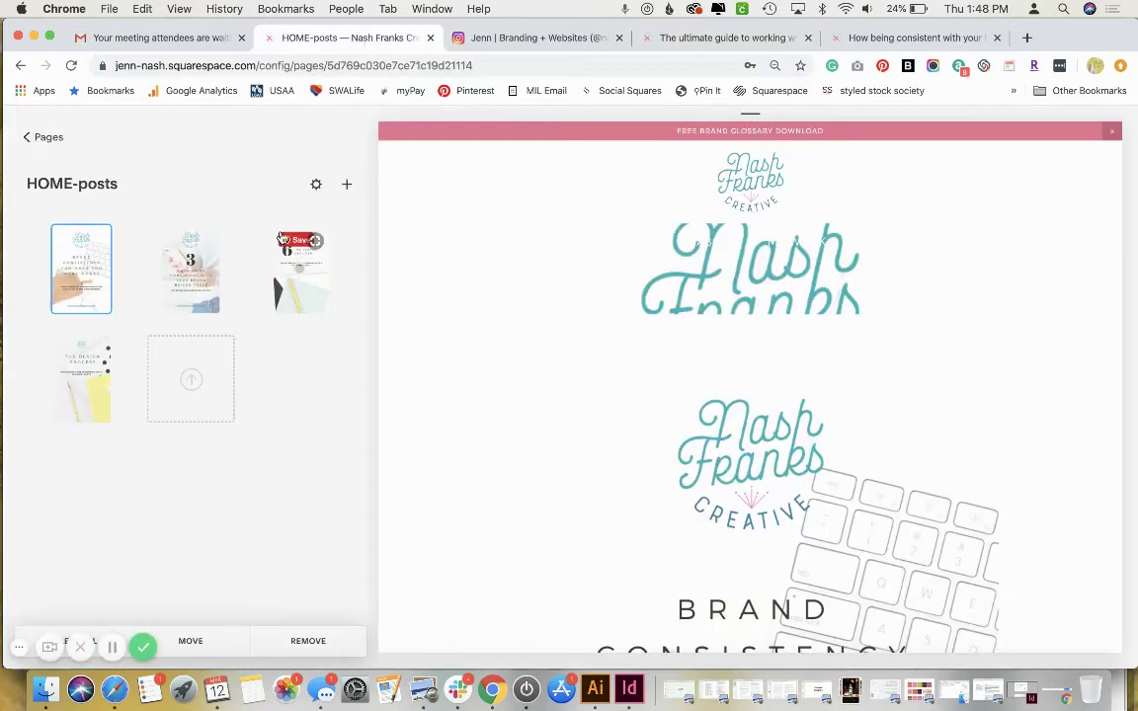
pyautogui.click(293, 230)
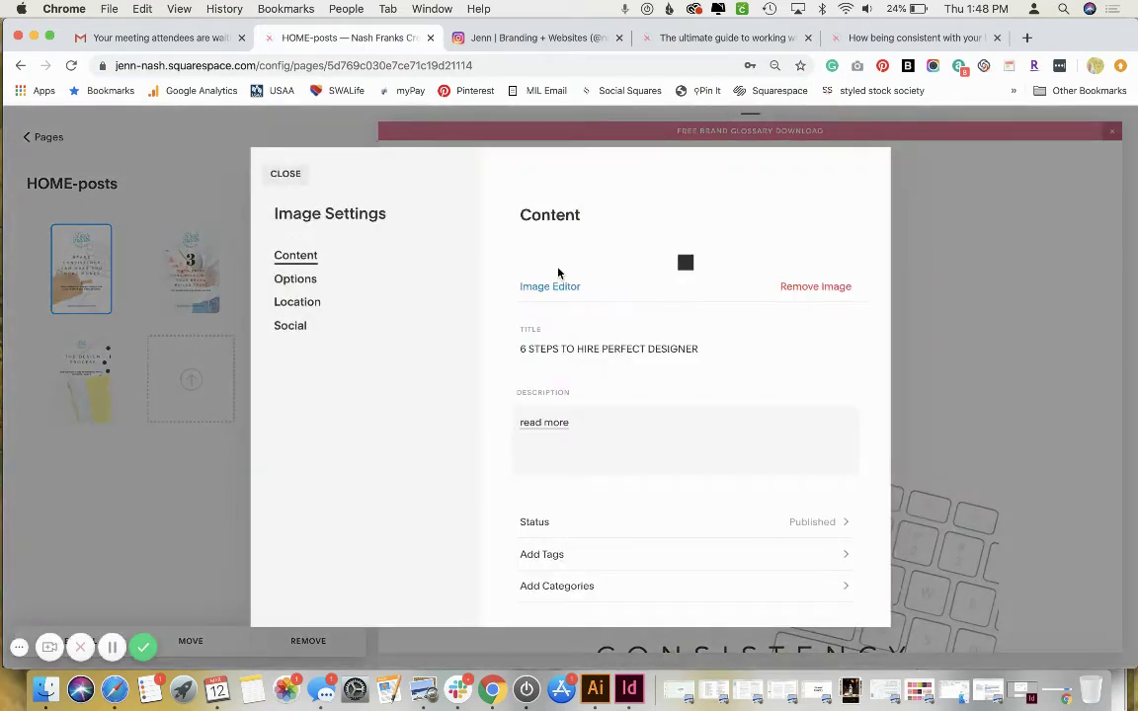
pyautogui.click(368, 279)
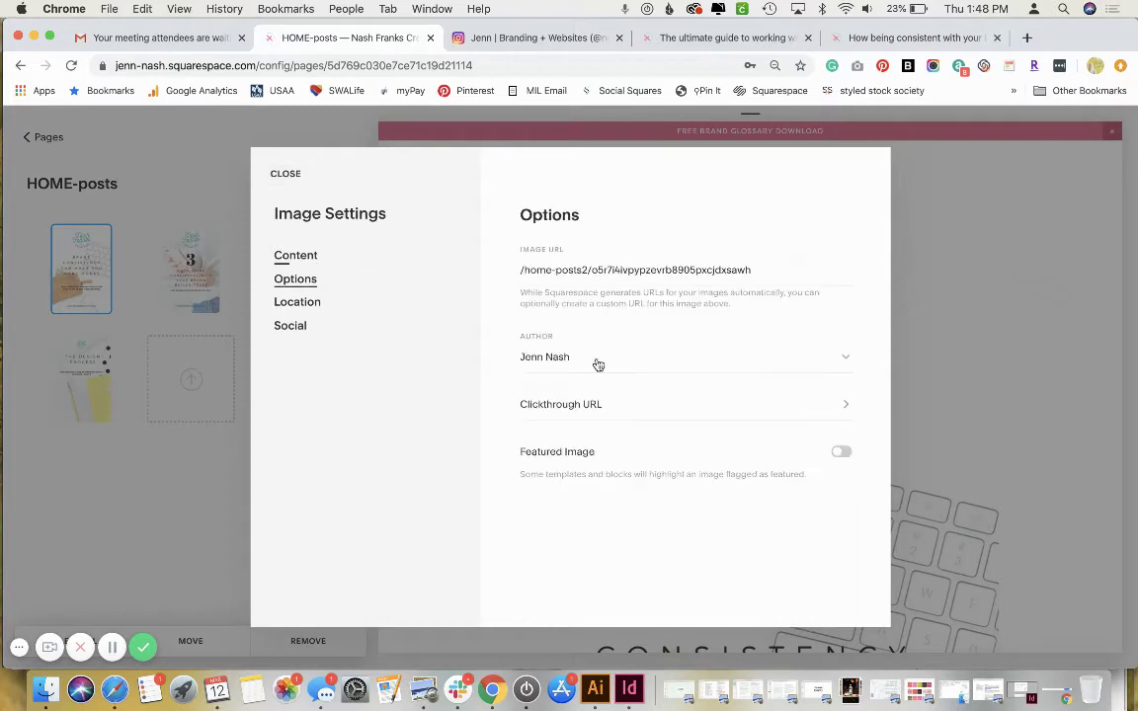
pyautogui.click(691, 406)
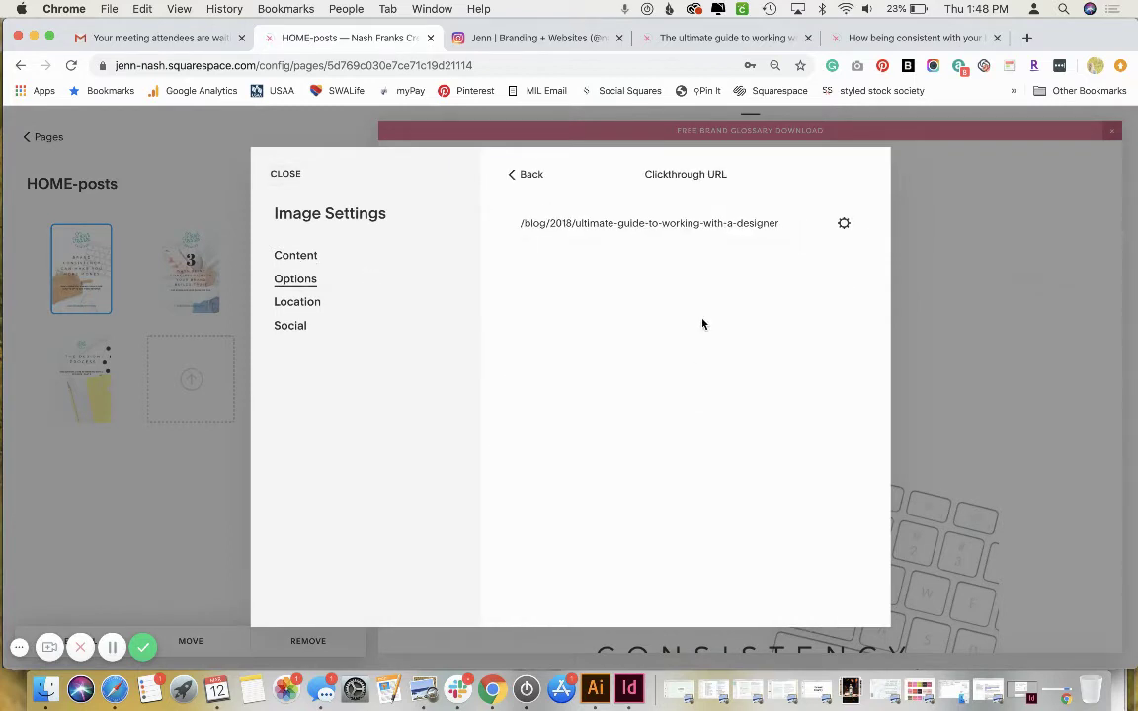
pyautogui.click(531, 178)
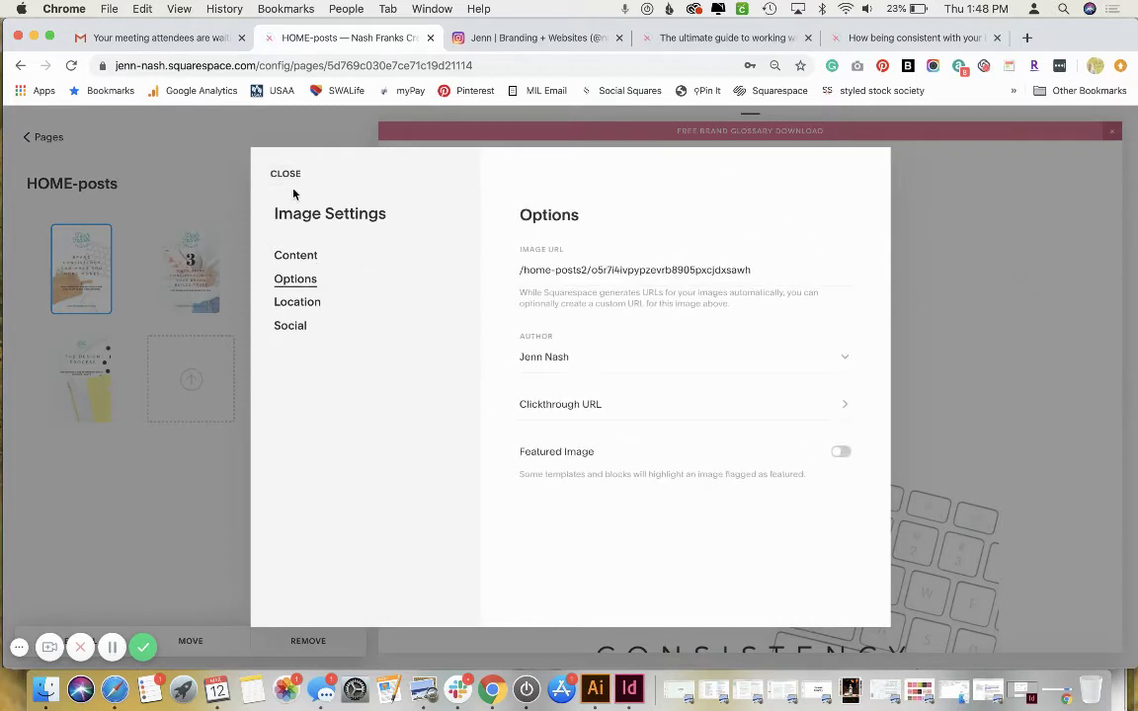
pyautogui.click(287, 178)
# Check the clickthrough URL of the "design process" image, close its settings and leave the HOME-posts gallery.
pyautogui.moveTo(91, 348)
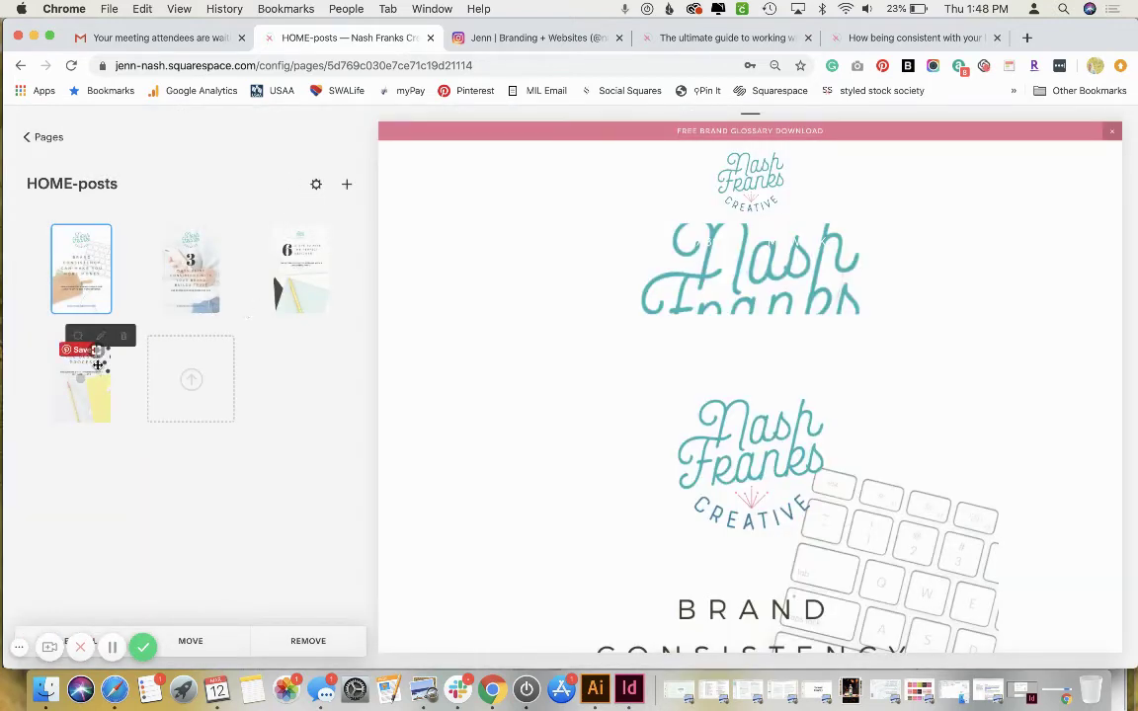
pyautogui.click(79, 337)
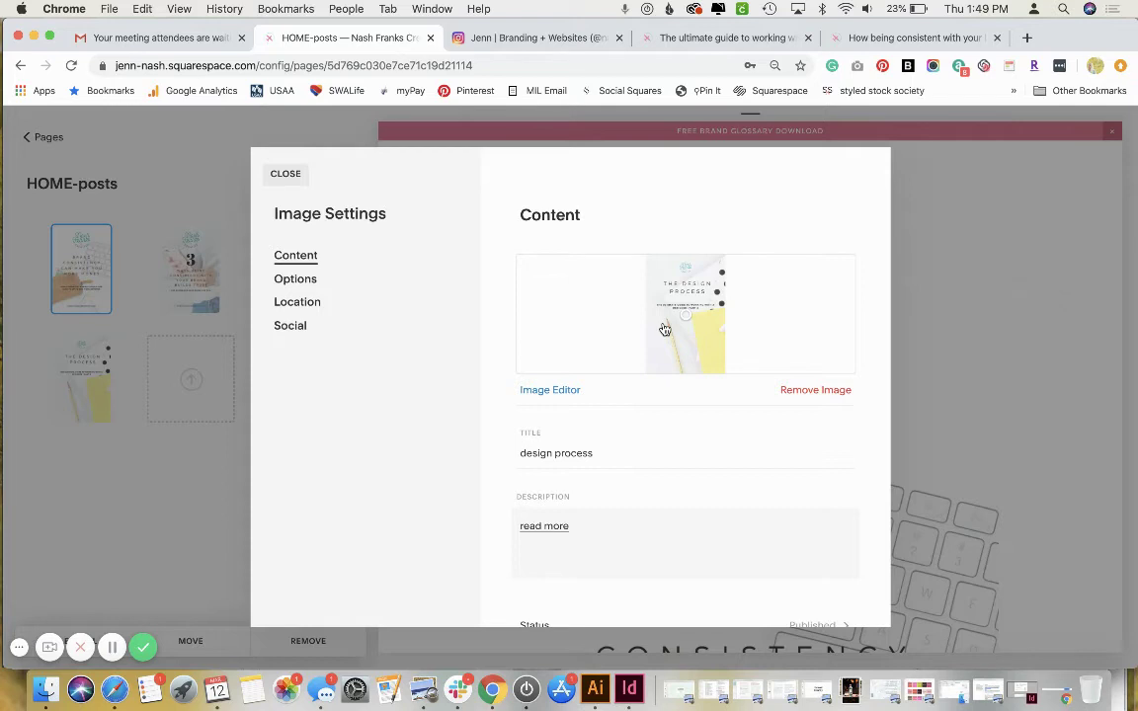
pyautogui.click(279, 280)
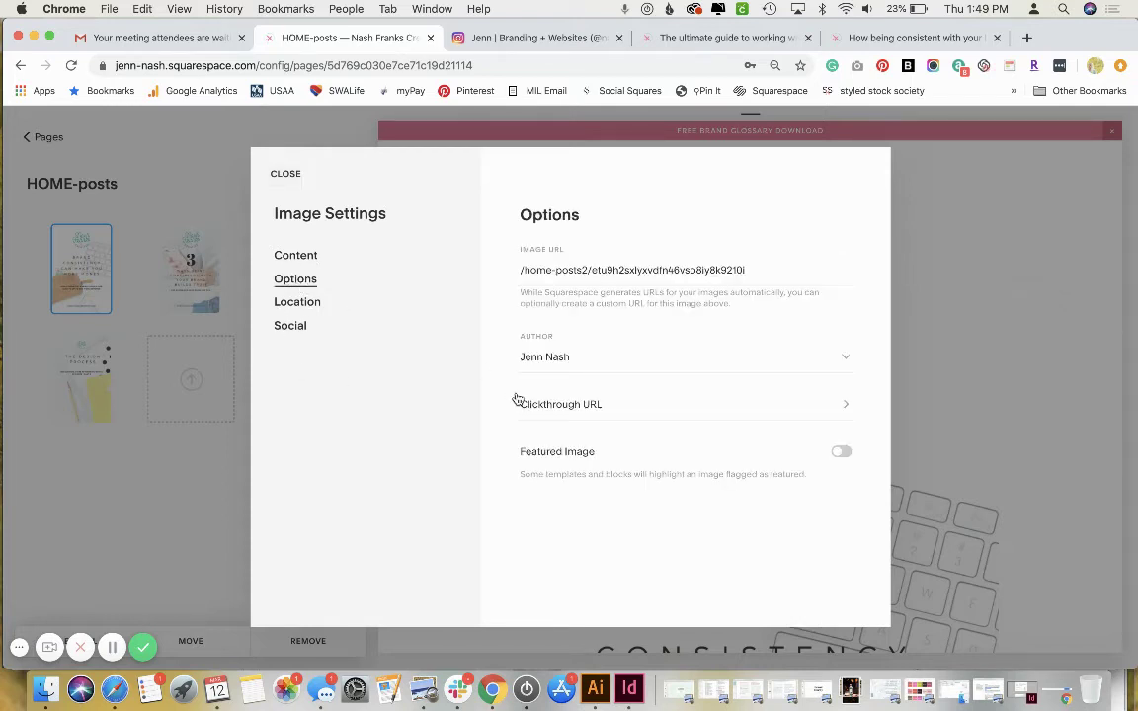
pyautogui.click(619, 400)
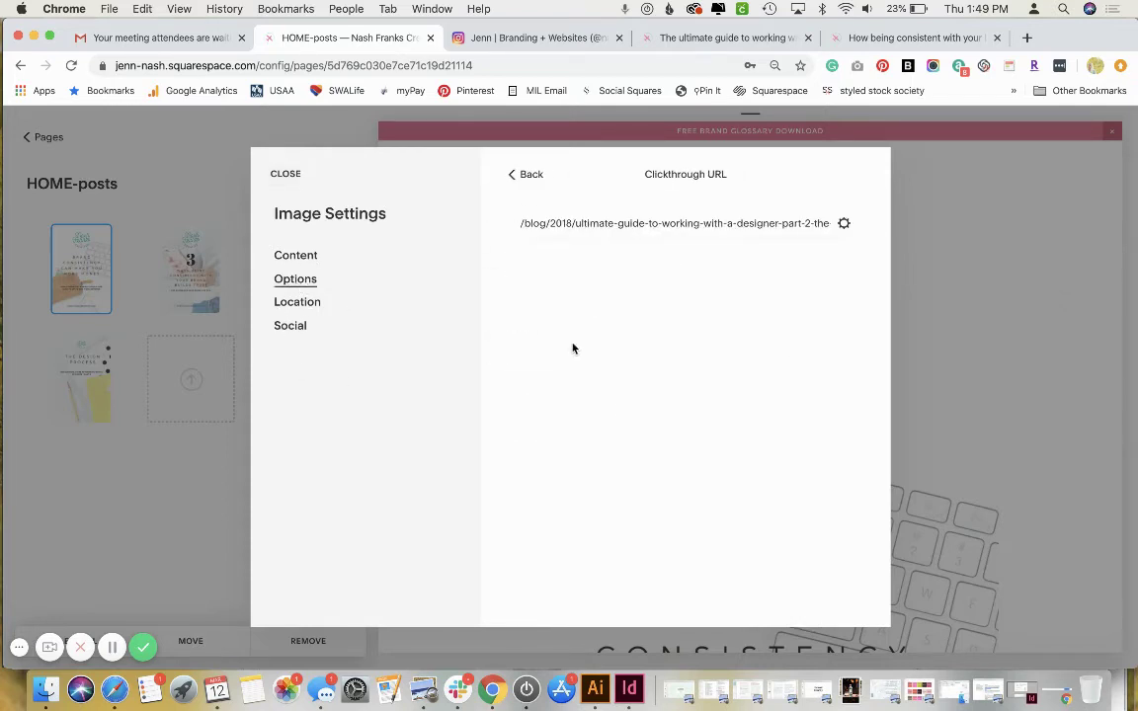
pyautogui.click(524, 175)
pyautogui.click(281, 175)
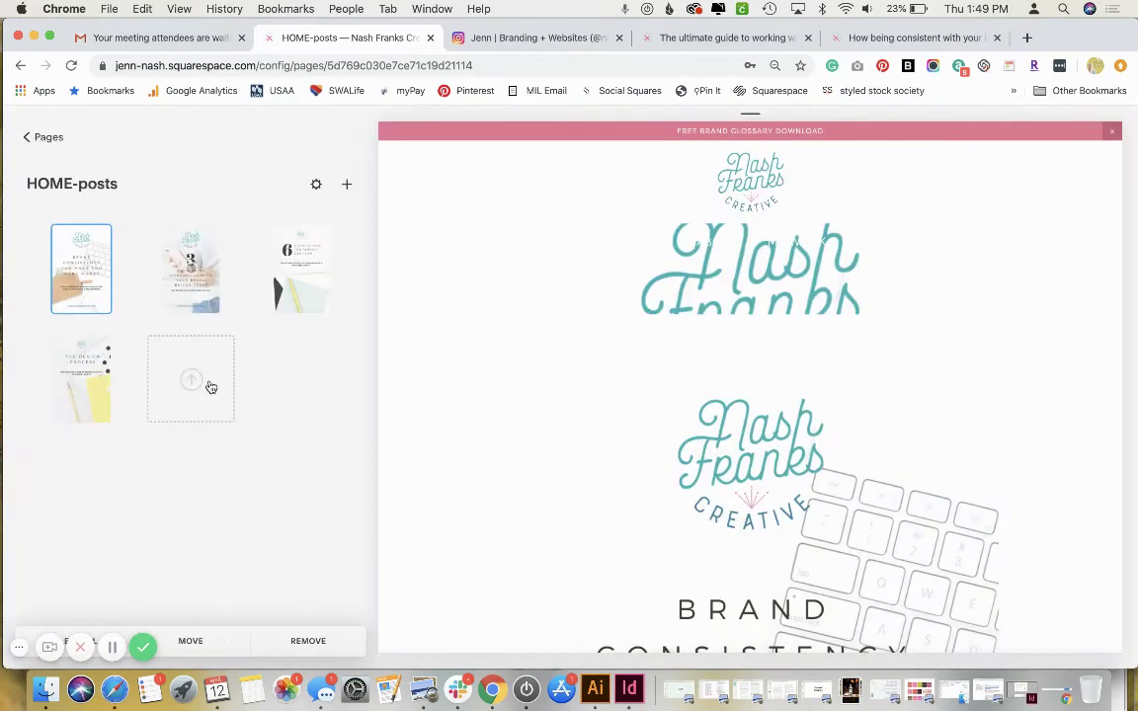
pyautogui.click(38, 131)
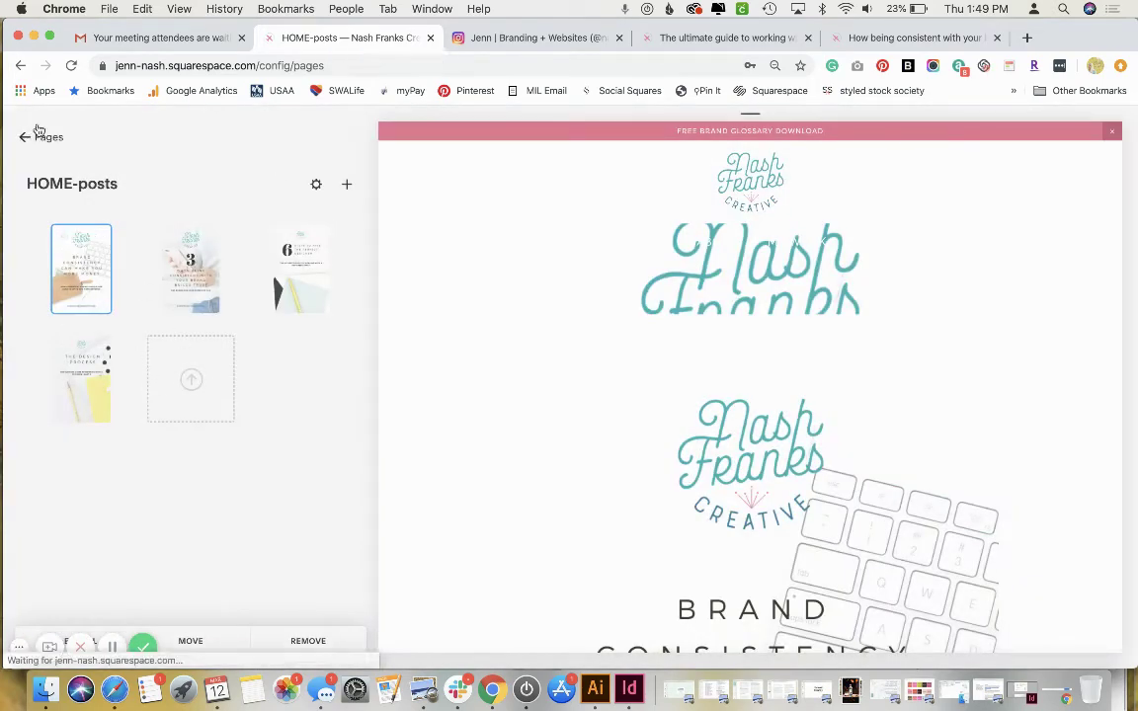
# Open the landing page from the Instagram profile's website link and test the first "On the Blog" image's link.
pyautogui.click(739, 39)
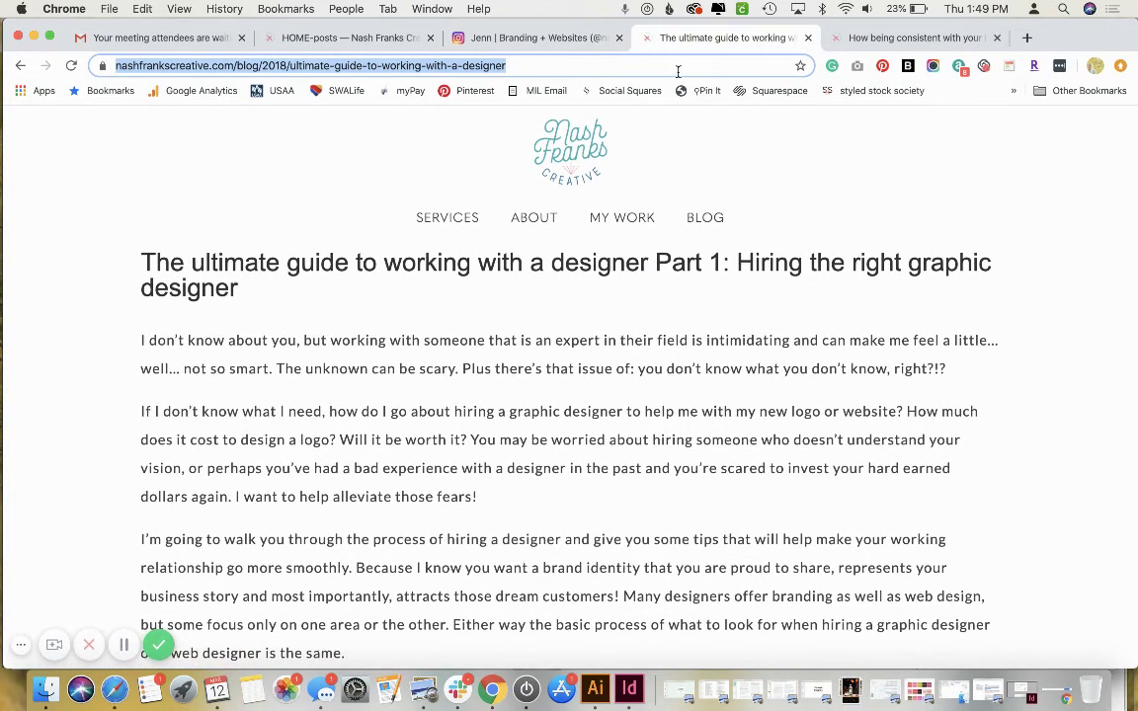
pyautogui.click(508, 39)
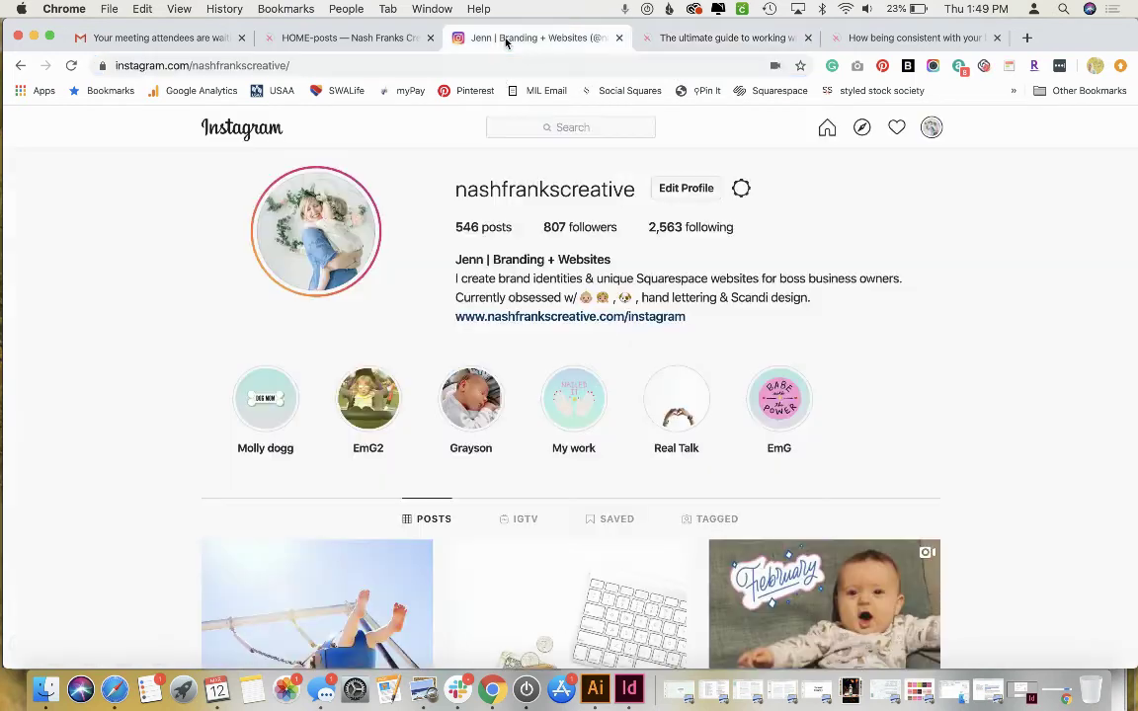
pyautogui.click(577, 326)
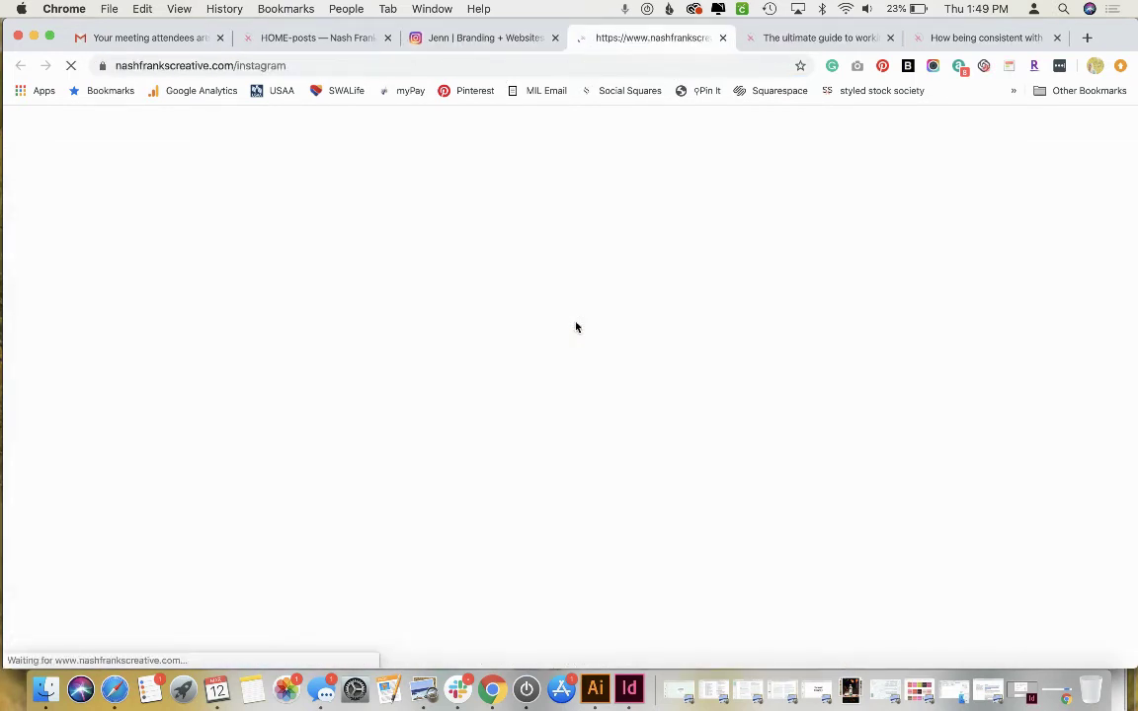
pyautogui.scroll(-5, 577, 327)
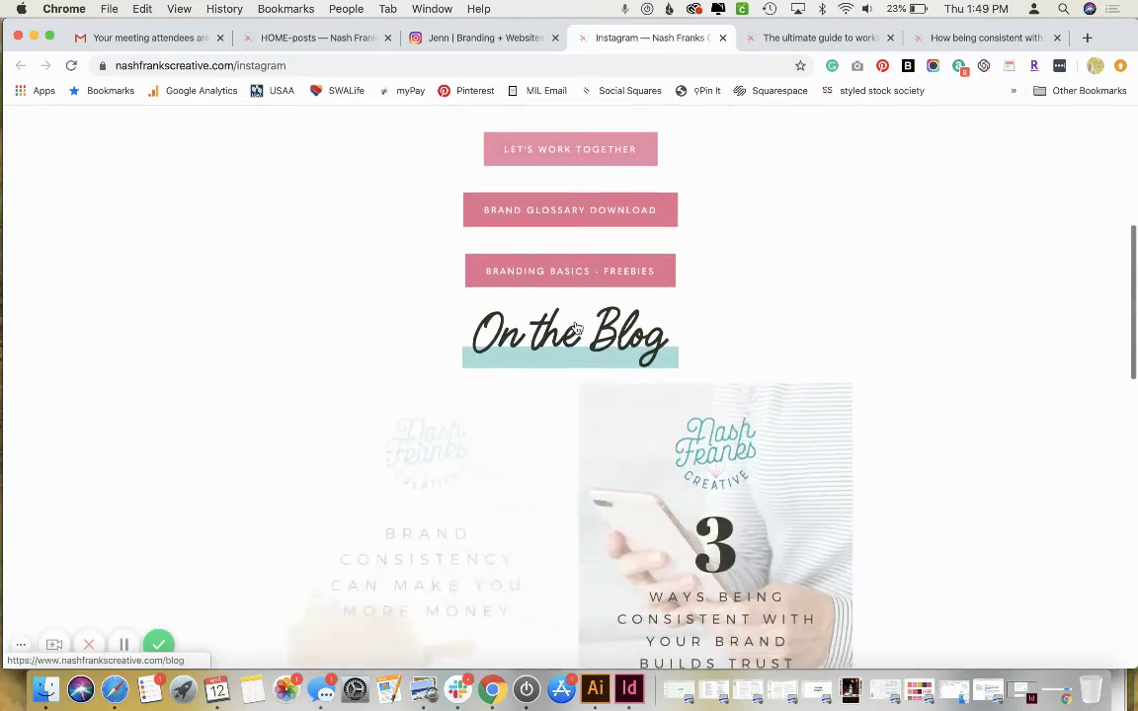
pyautogui.click(461, 391)
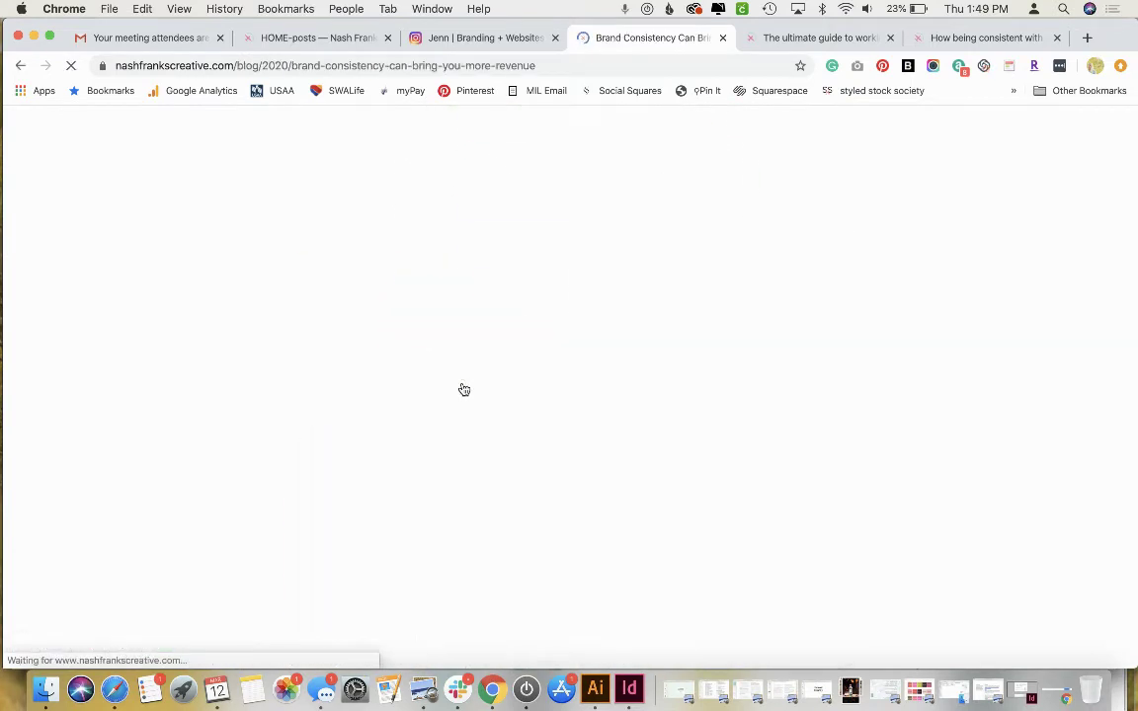
# Return from the opened blog post to the Instagram landing page.
pyautogui.click(450, 40)
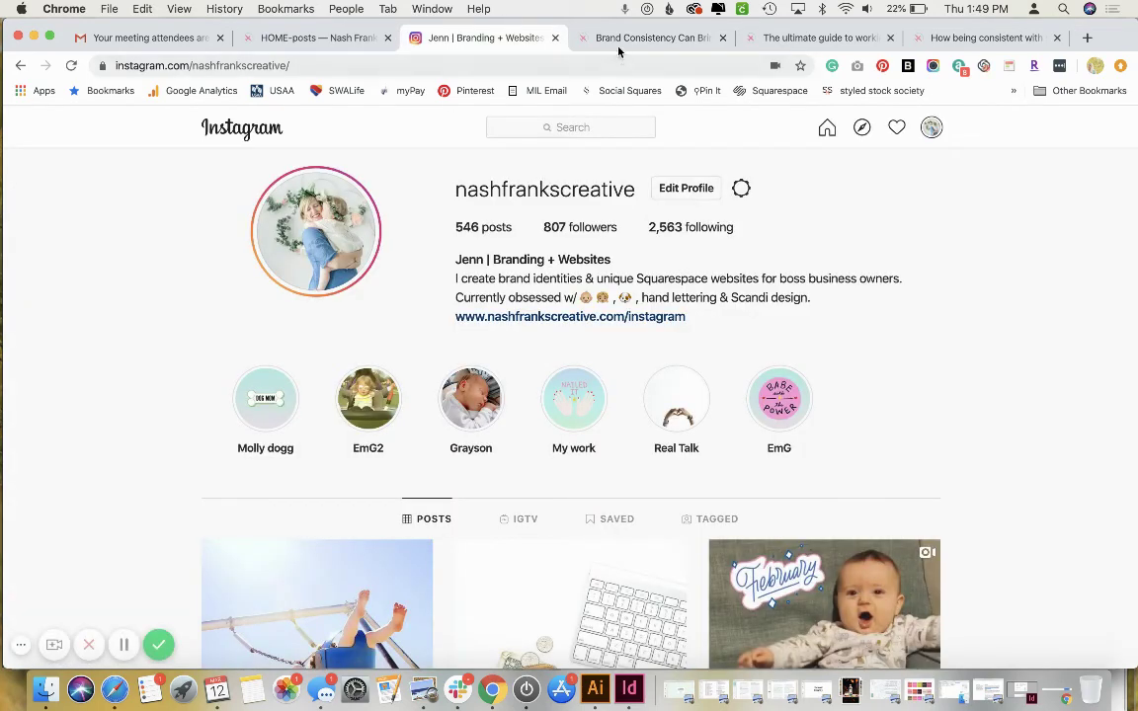
pyautogui.hotkey('ctrl', 'Tab')
pyautogui.click(20, 65)
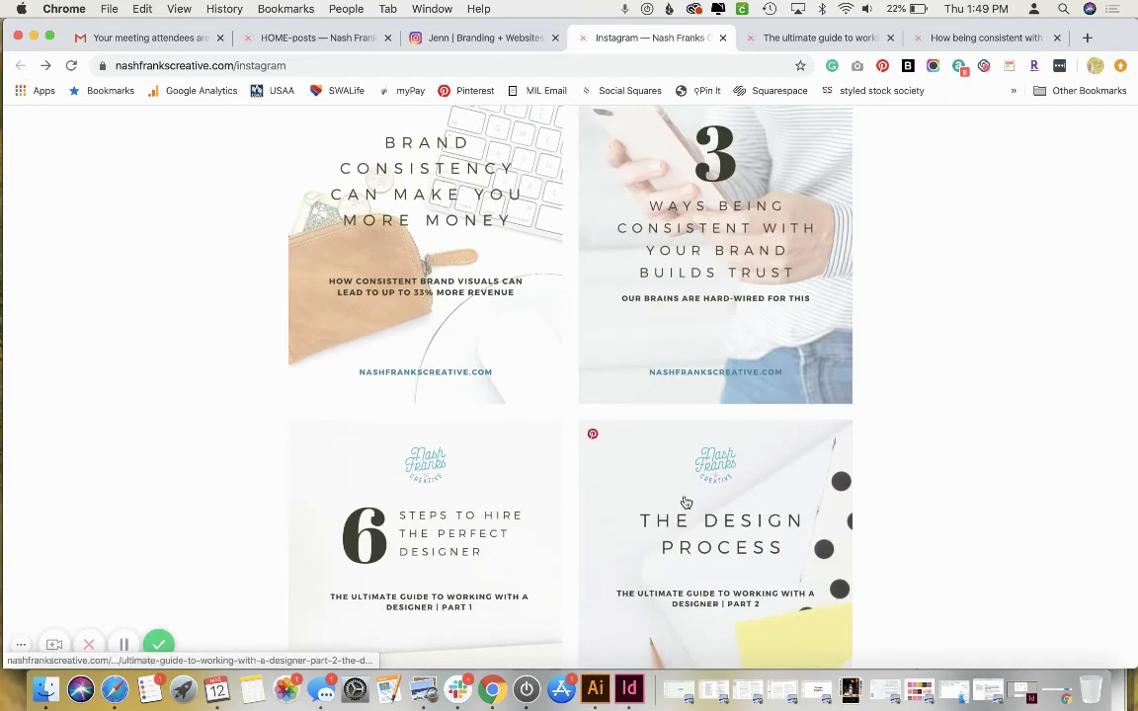
# Preview the landing page at phone width, restore the browser window's width and review the page from its social icons up to the profile image.
pyautogui.moveTo(1137, 476); pyautogui.dragTo(324, 434)
pyautogui.scroll(5, 129, 430)
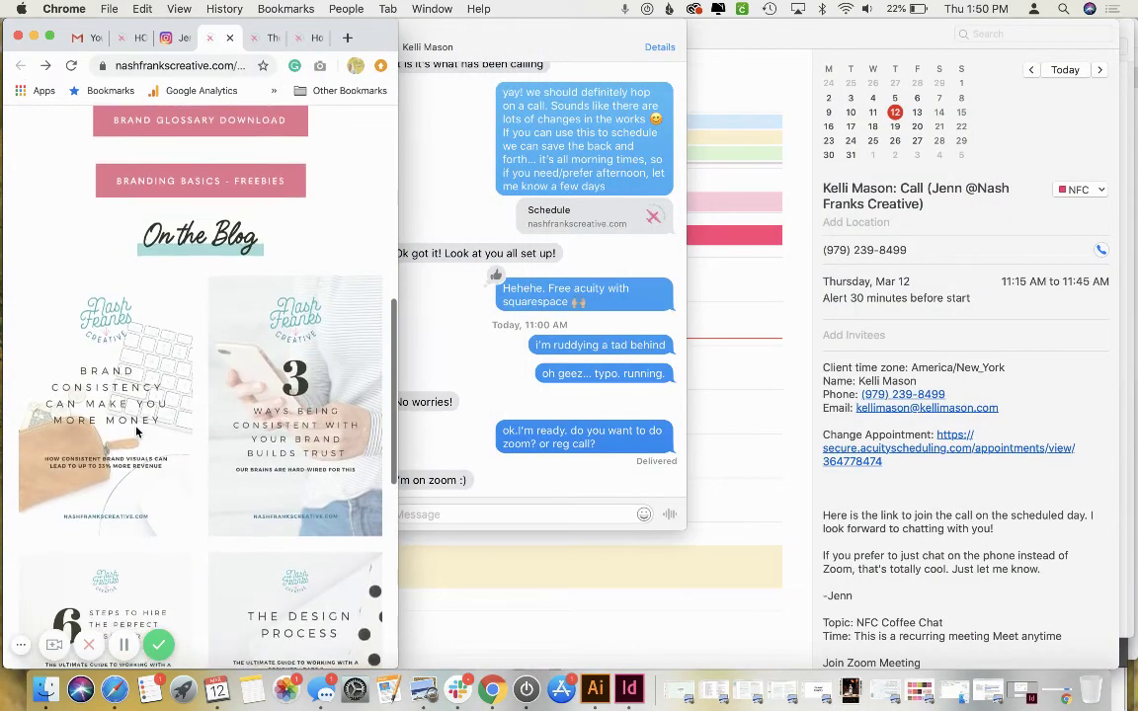
pyautogui.scroll(-10, 136, 432)
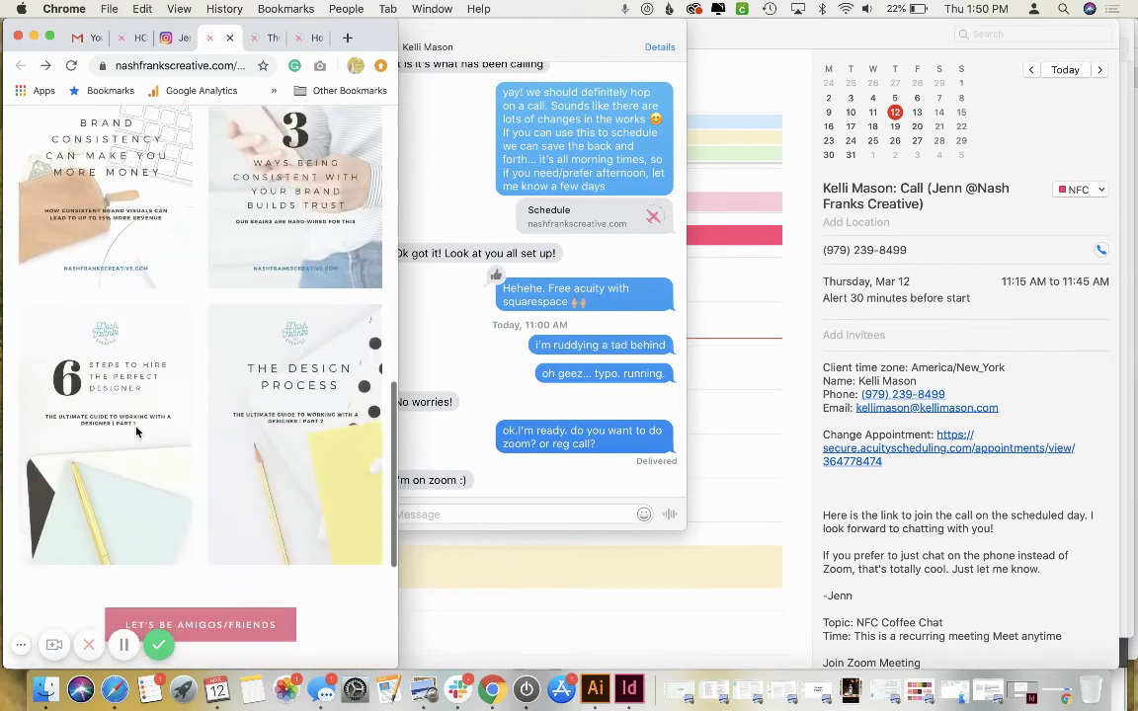
pyautogui.scroll(-3, 137, 432)
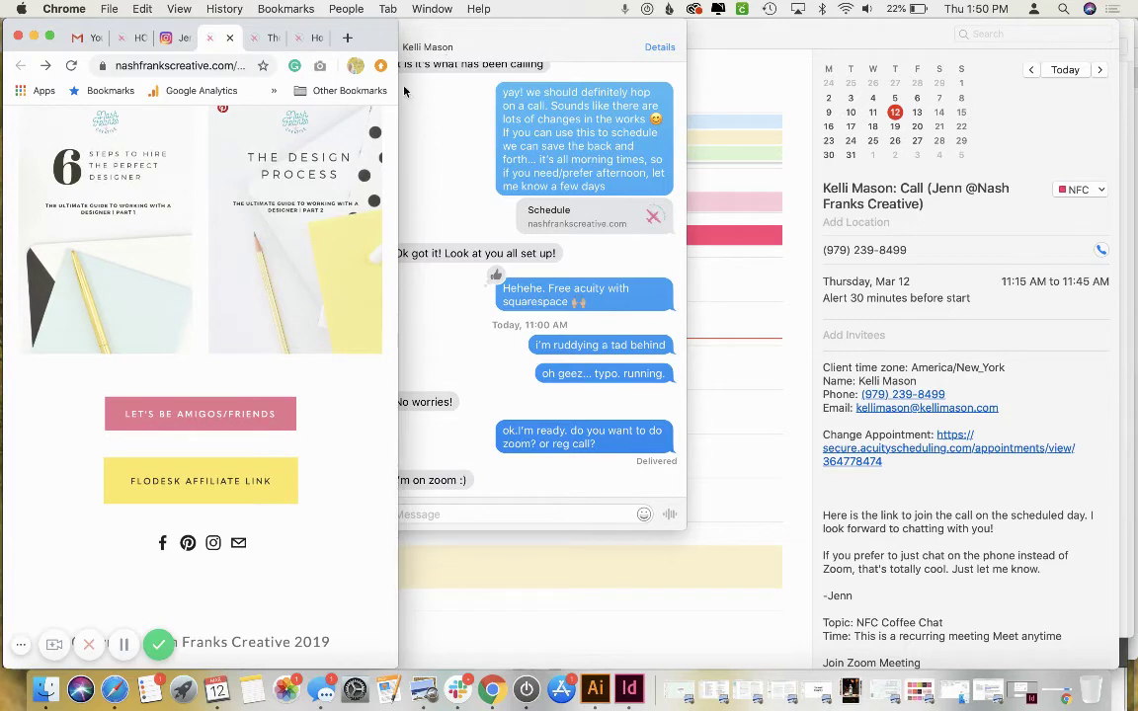
pyautogui.moveTo(397, 87); pyautogui.dragTo(1134, 209)
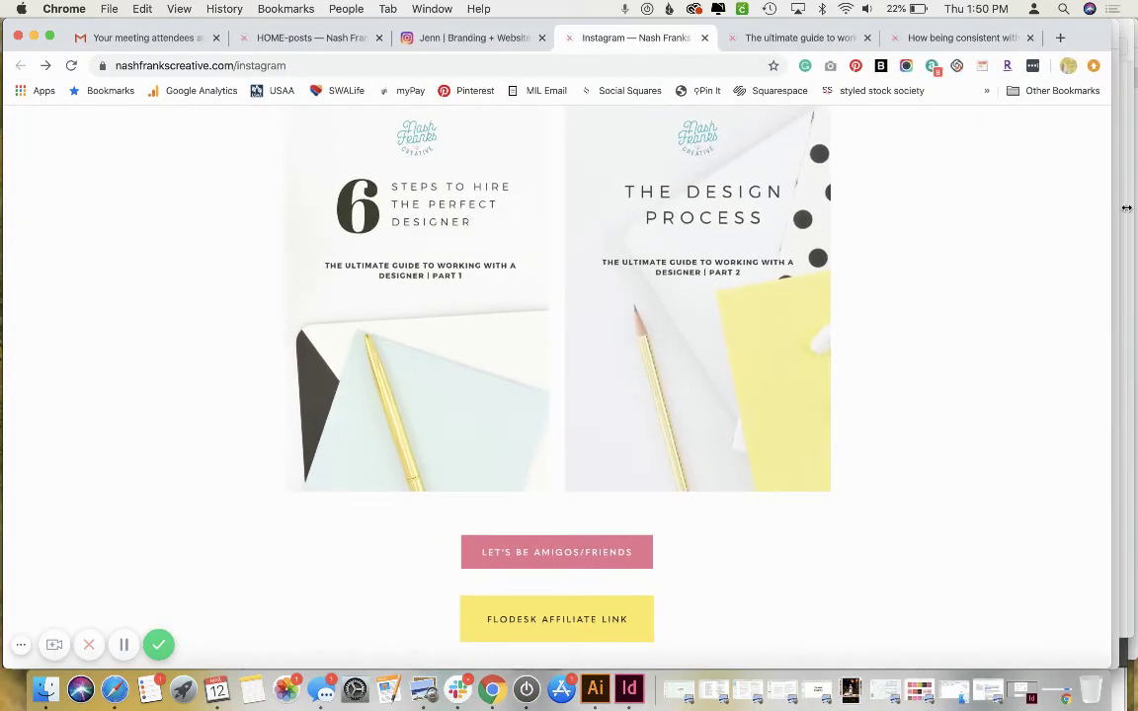
pyautogui.scroll(-4, 885, 362)
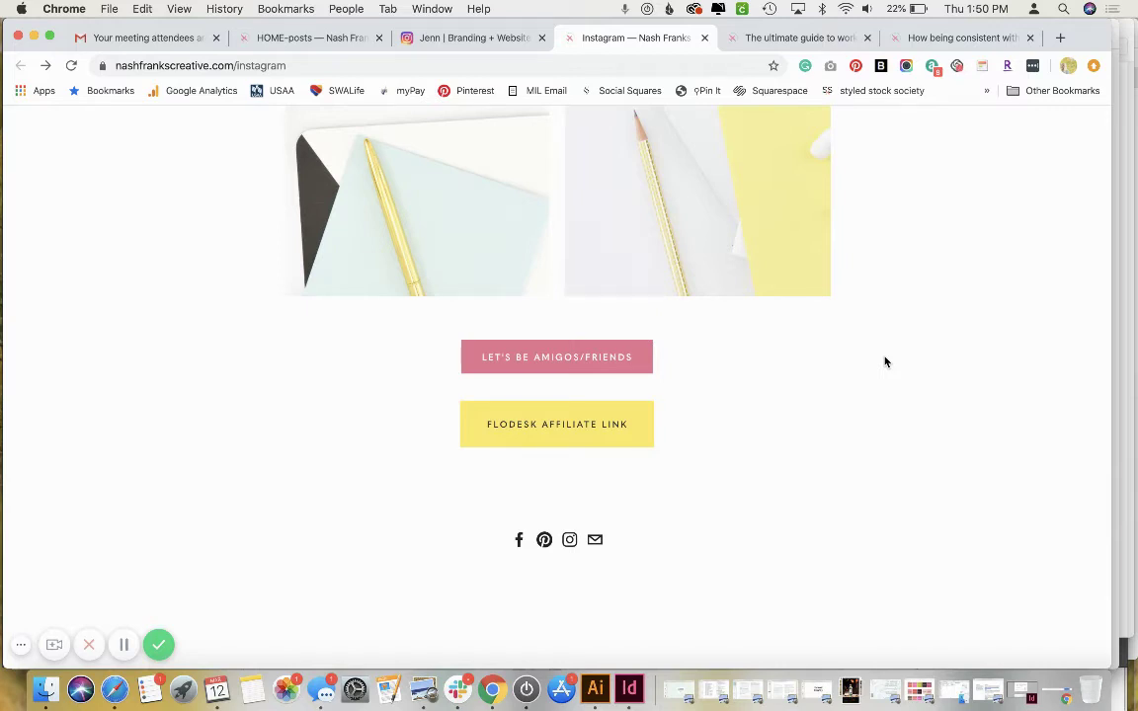
pyautogui.scroll(5, 885, 362)
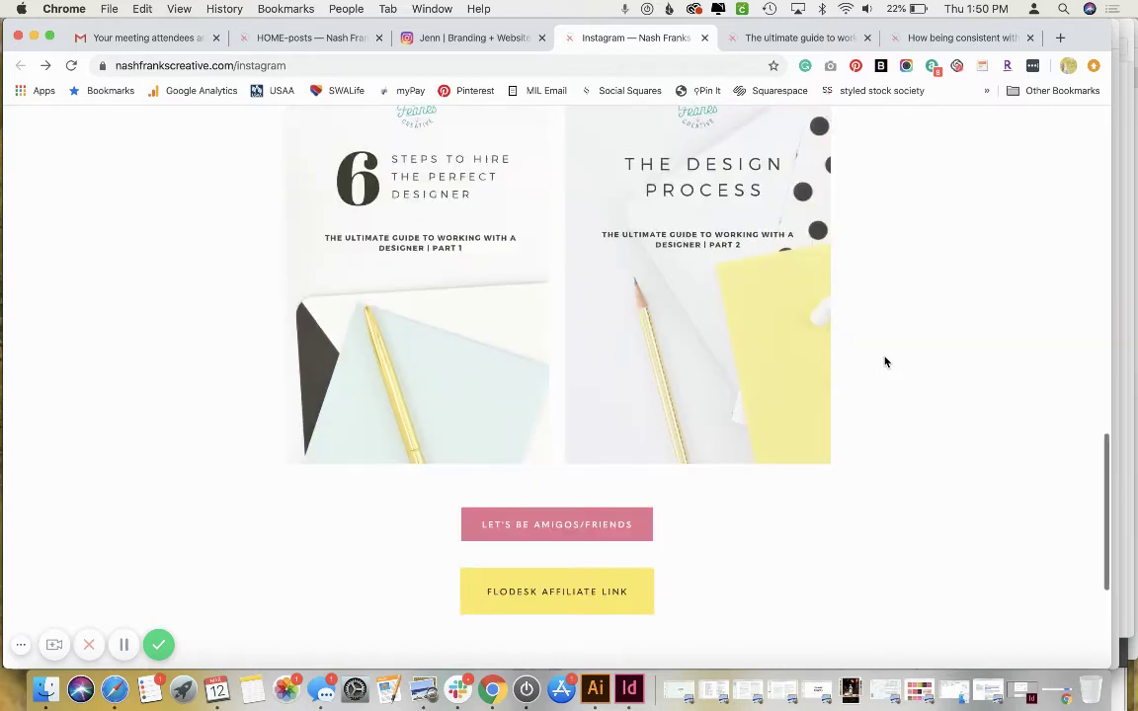
pyautogui.scroll(10, 886, 363)
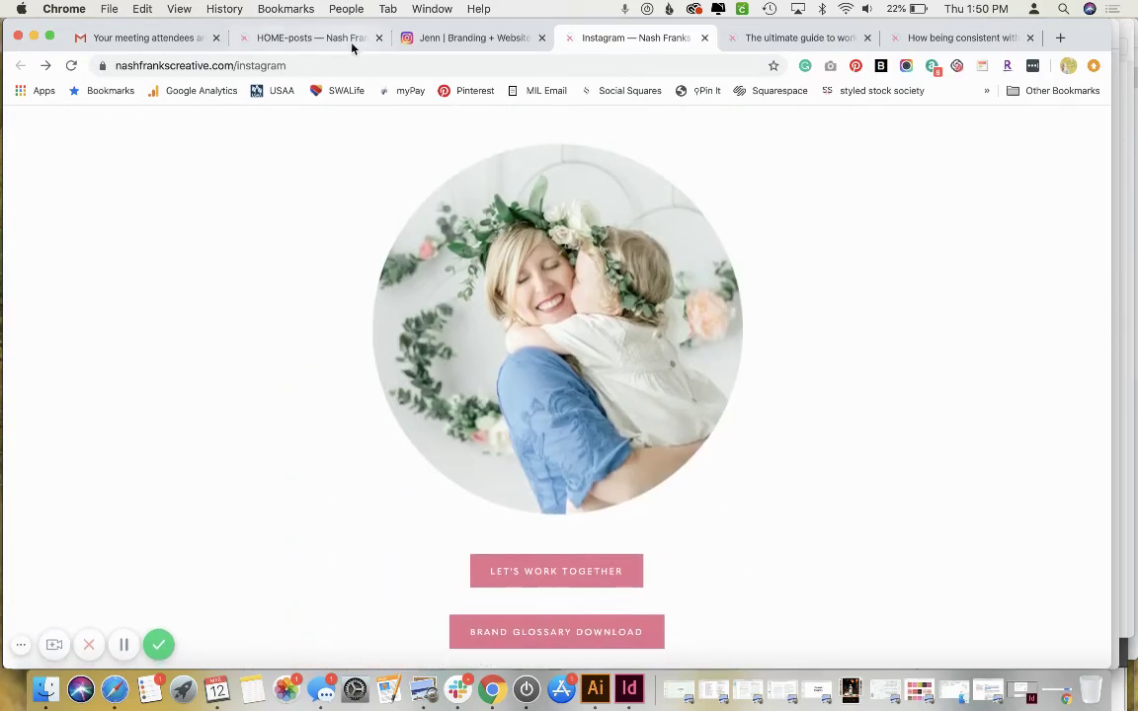
# Switch to the Squarespace editor and find the HOME-posts gallery among the Not Linked pages.
pyautogui.click(299, 38)
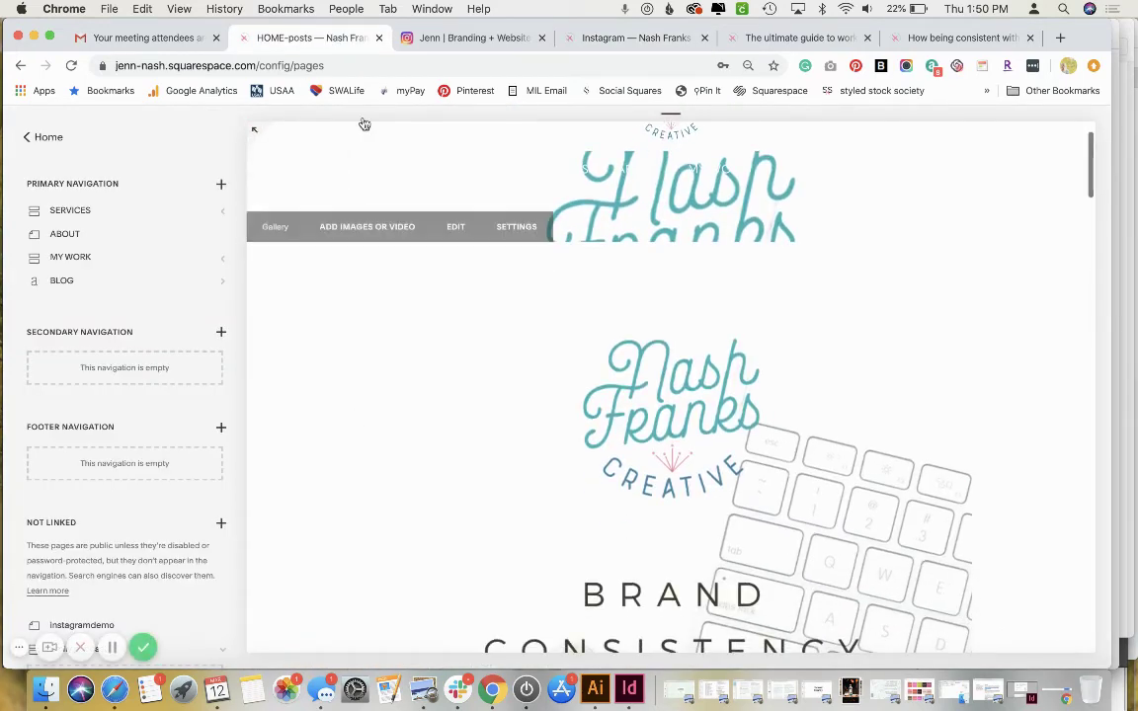
pyautogui.scroll(-5, 337, 341)
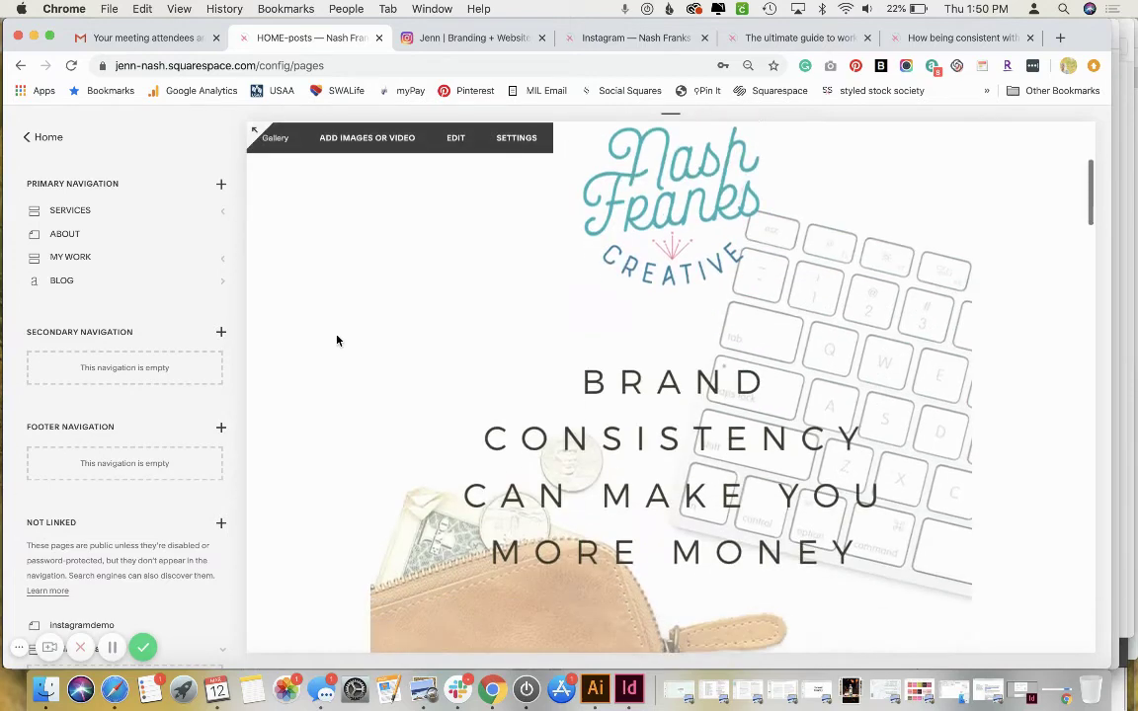
pyautogui.scroll(-10, 108, 261)
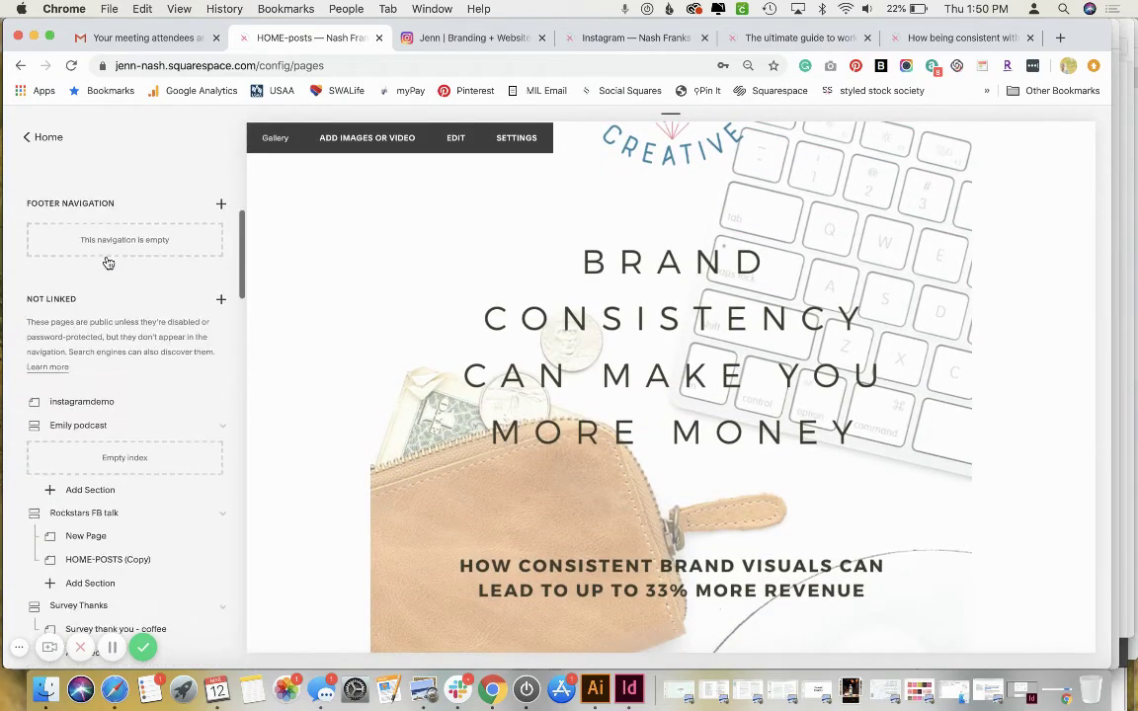
pyautogui.scroll(-5, 84, 376)
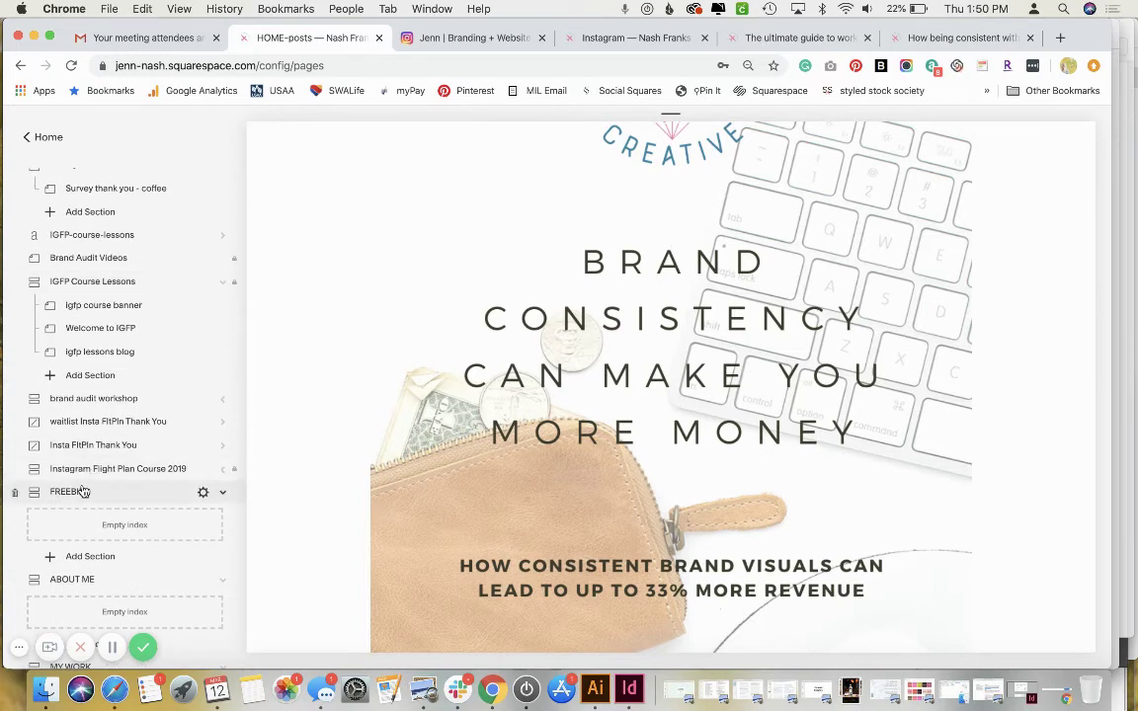
pyautogui.scroll(-7, 92, 478)
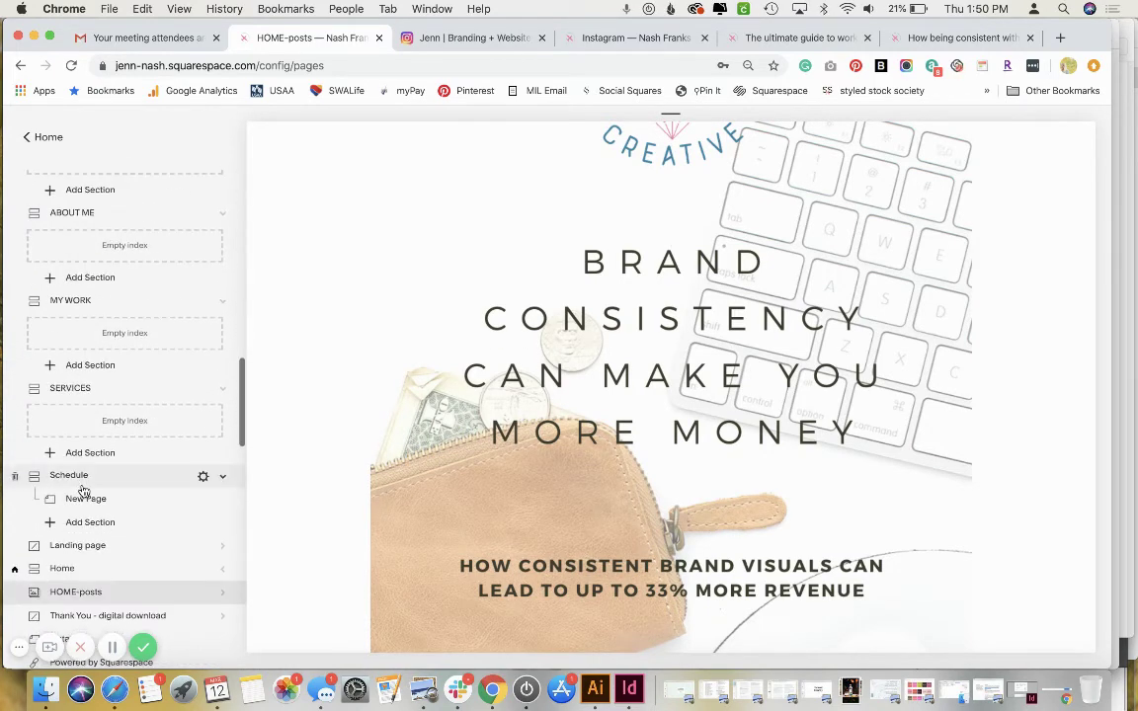
pyautogui.scroll(-3, 86, 623)
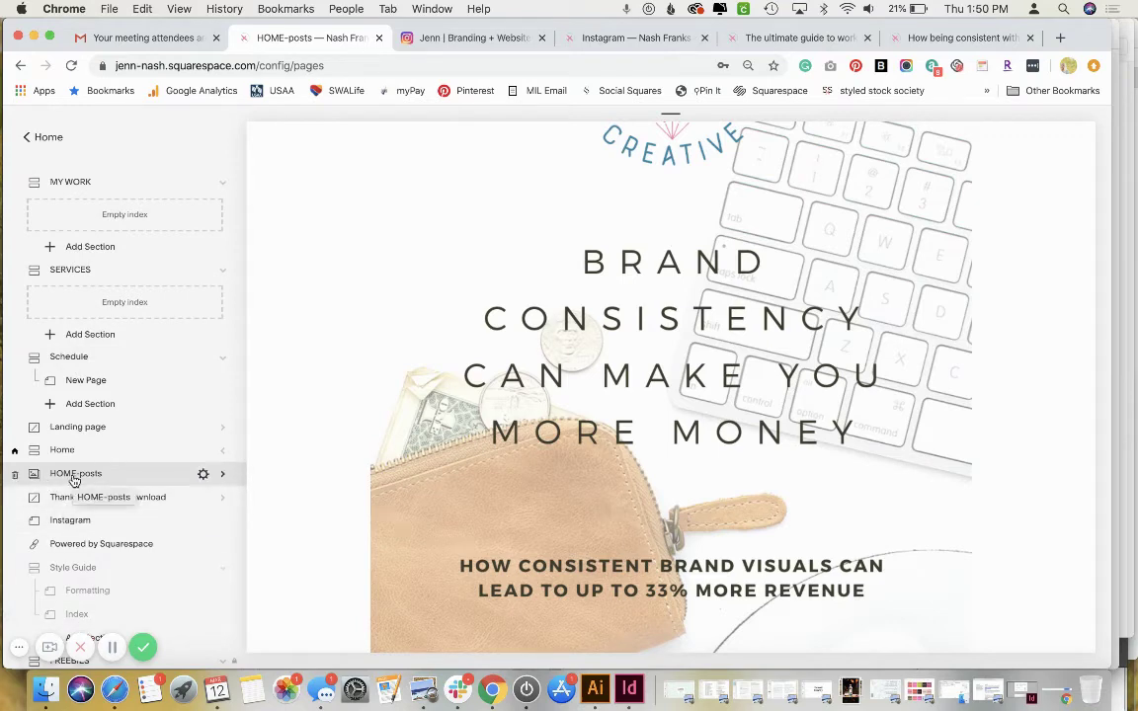
pyautogui.scroll(15, 74, 480)
pyautogui.scroll(5, 74, 481)
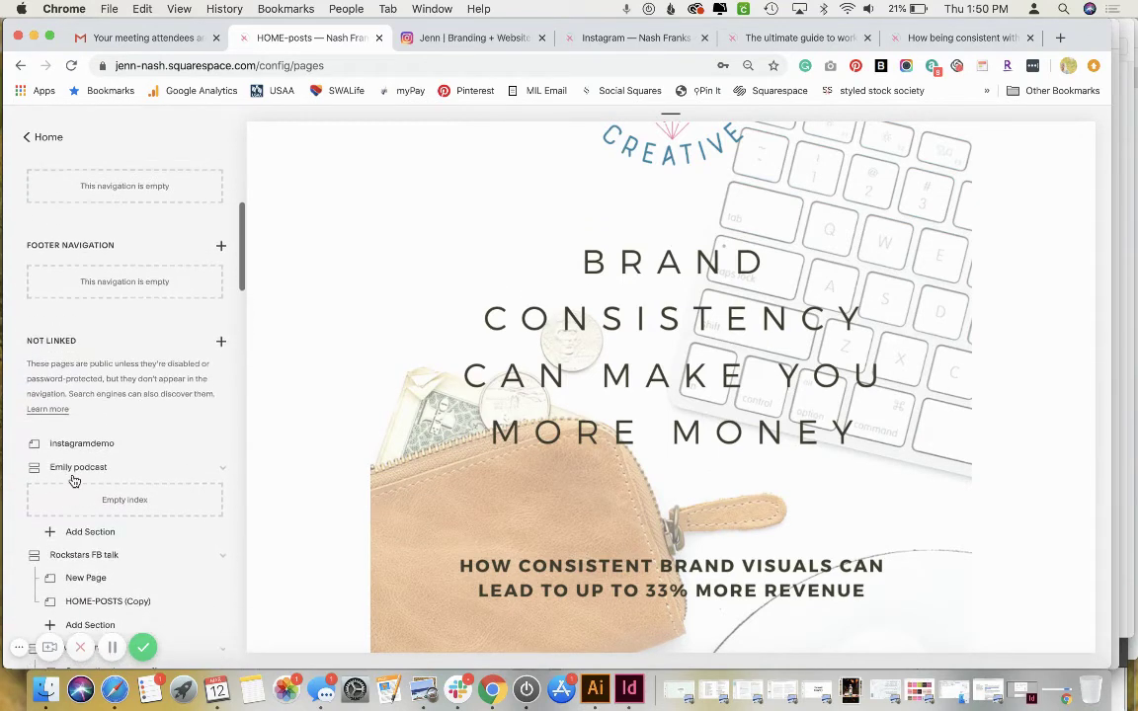
# Create a new Gallery page in the Not Linked section and open it.
pyautogui.click(222, 354)
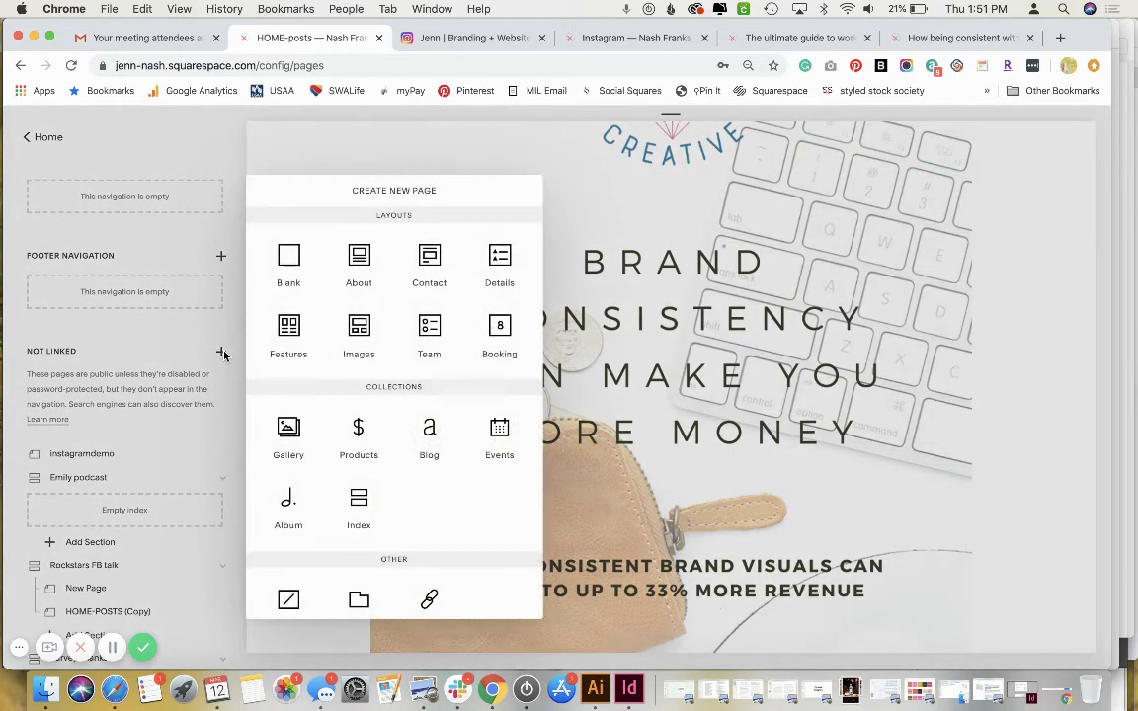
pyautogui.click(298, 421)
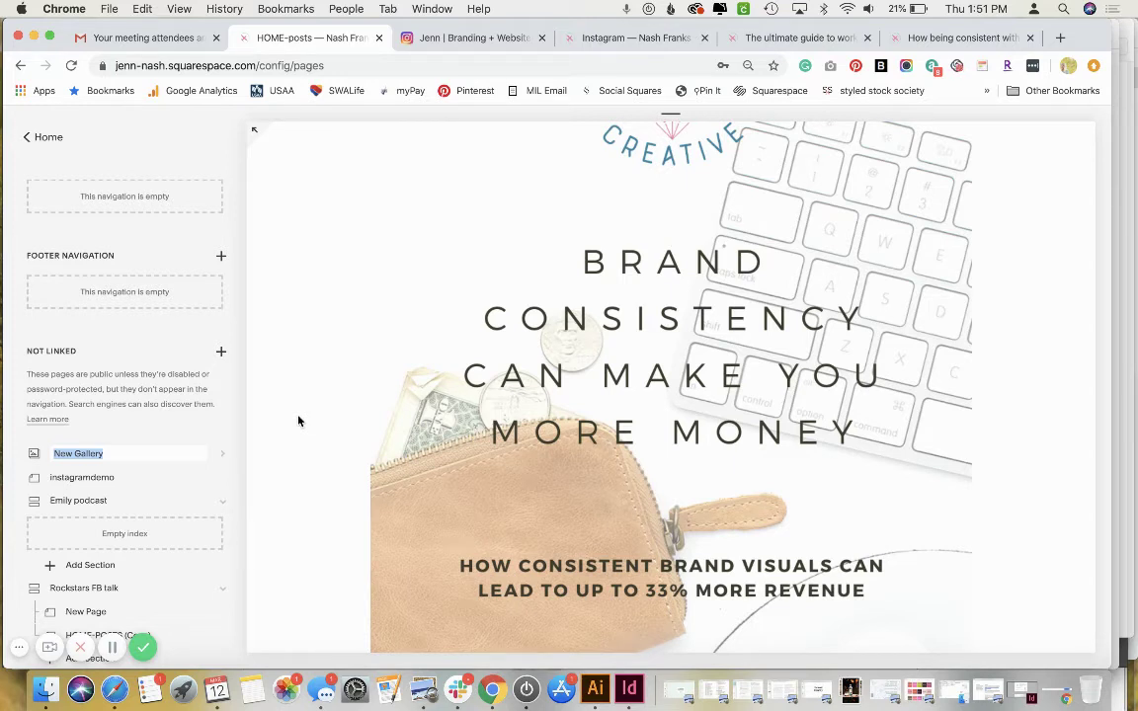
pyautogui.click(219, 453)
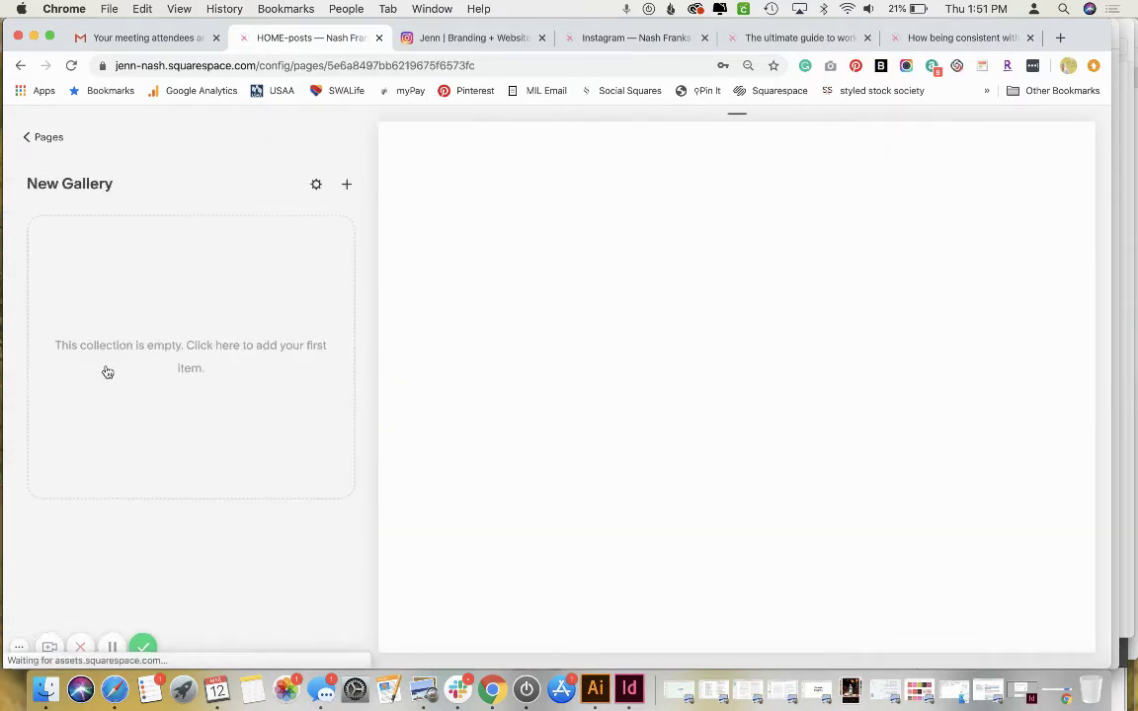
# Upload AdobeStock_145468844.jpeg, the AdobeStock_278450426 preview, AdobeStock_306727136.jpeg and the red-and-teal photo from the Downloads folder into the new gallery.
pyautogui.click(214, 360)
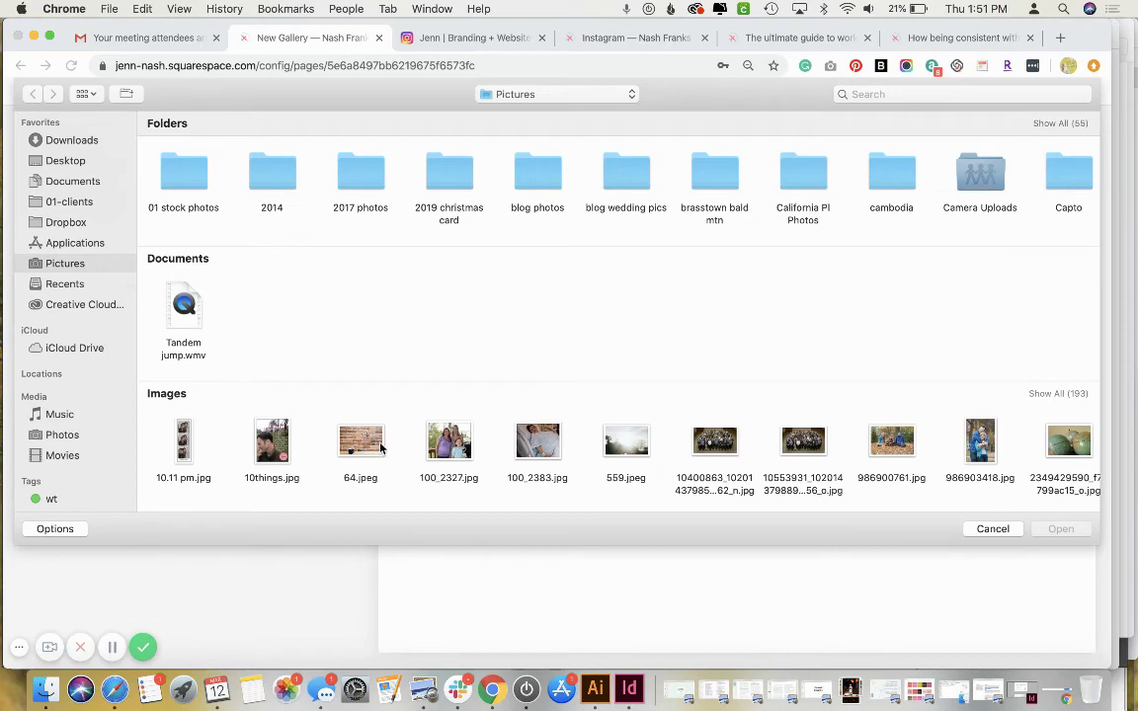
pyautogui.click(71, 144)
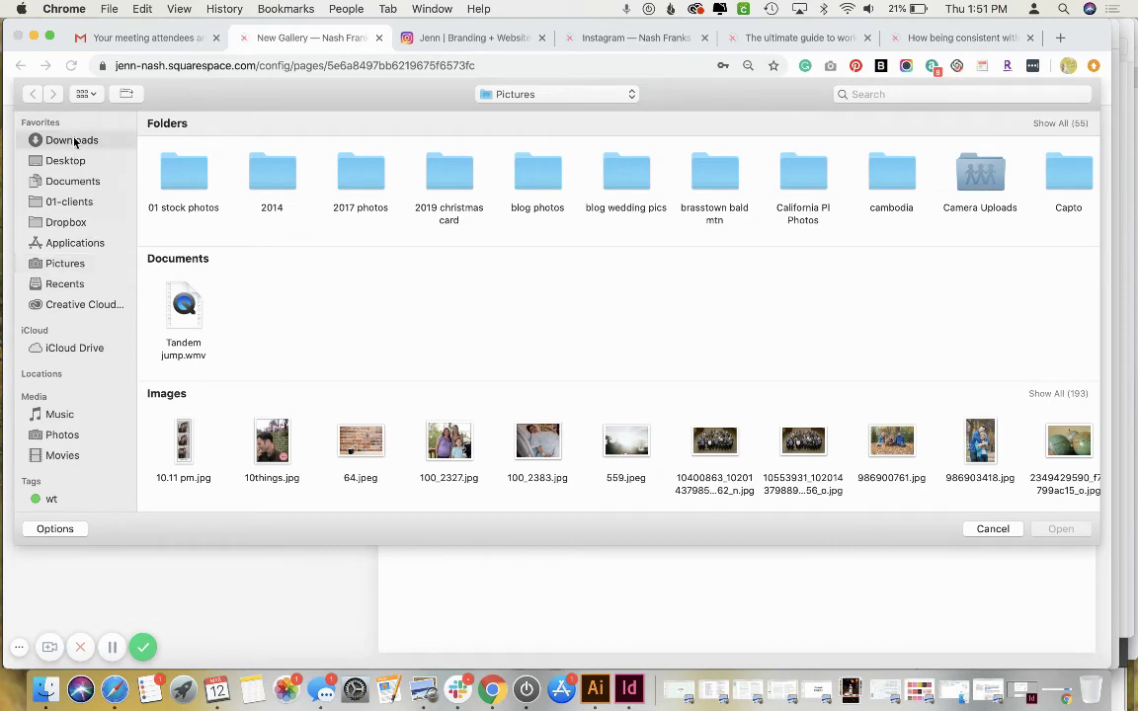
pyautogui.scroll(-5, 1060, 394)
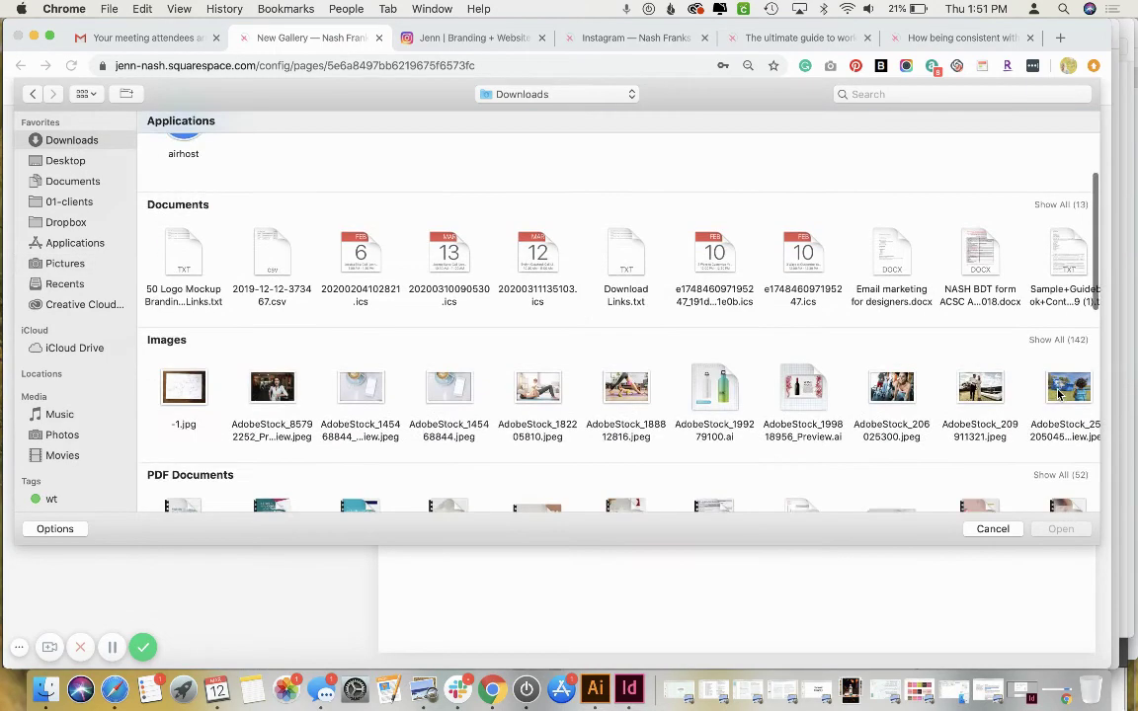
pyautogui.click(450, 384)
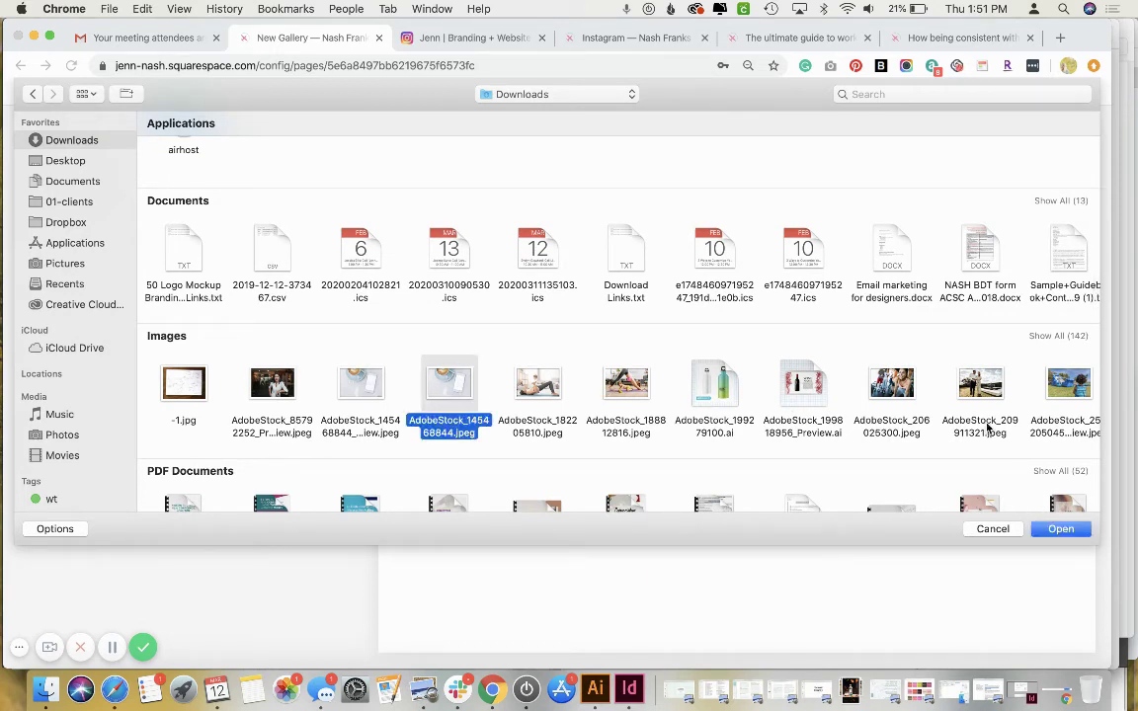
pyautogui.click(1060, 336)
pyautogui.scroll(-3, 767, 370)
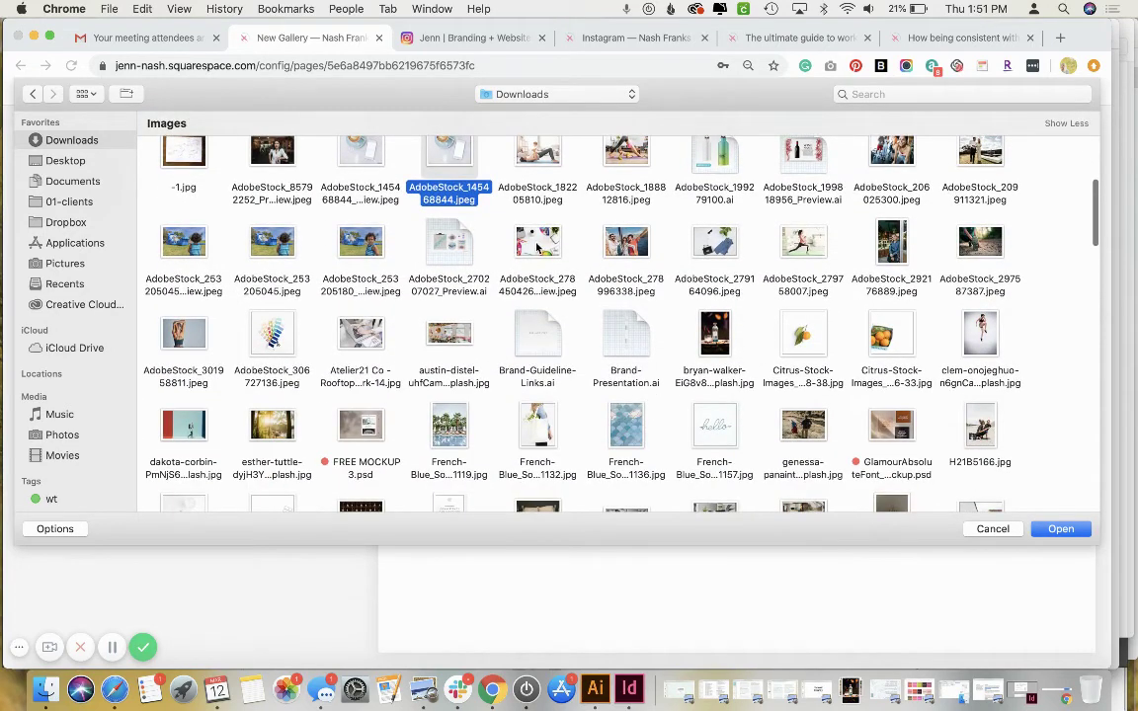
pyautogui.keyDown('super'); pyautogui.click(536, 247); pyautogui.keyUp('super')
pyautogui.keyDown('super'); pyautogui.click(282, 336); pyautogui.keyUp('super')
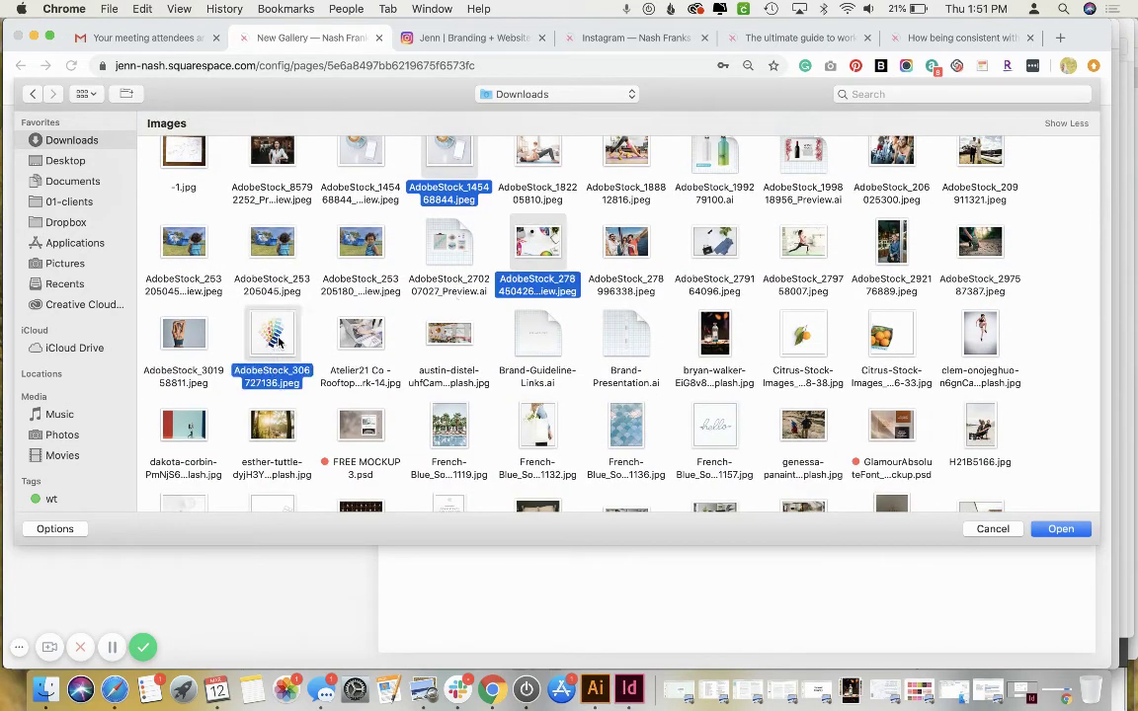
pyautogui.keyDown('super'); pyautogui.click(180, 423); pyautogui.keyUp('super')
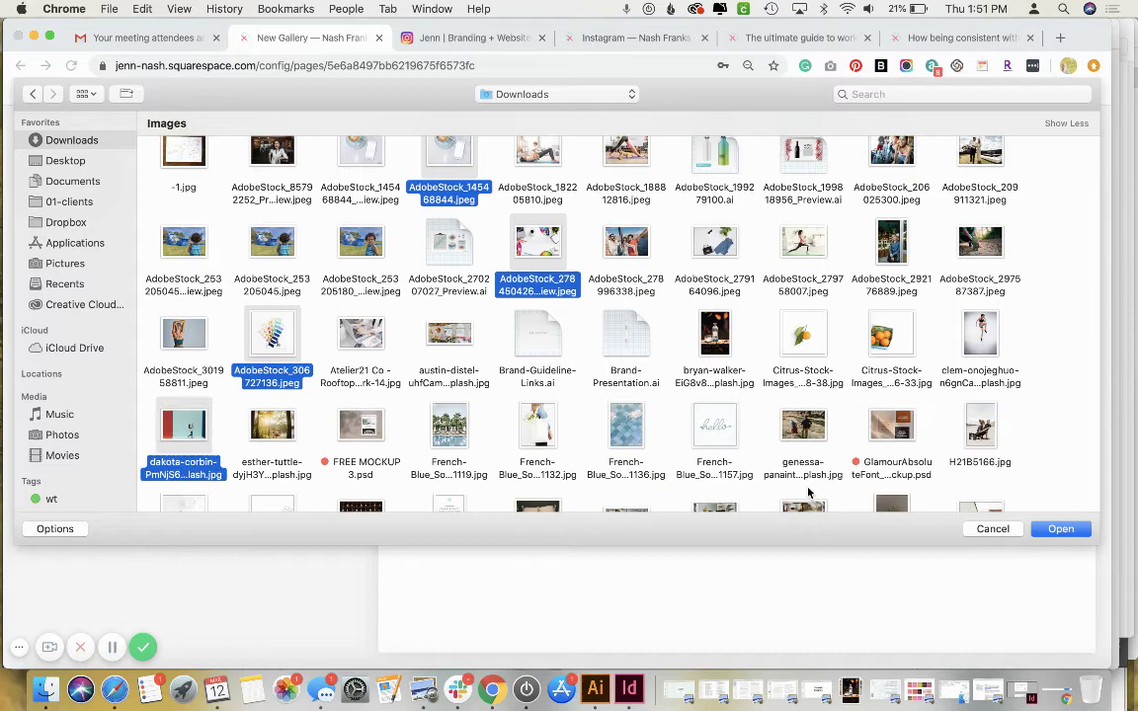
pyautogui.click(1084, 531)
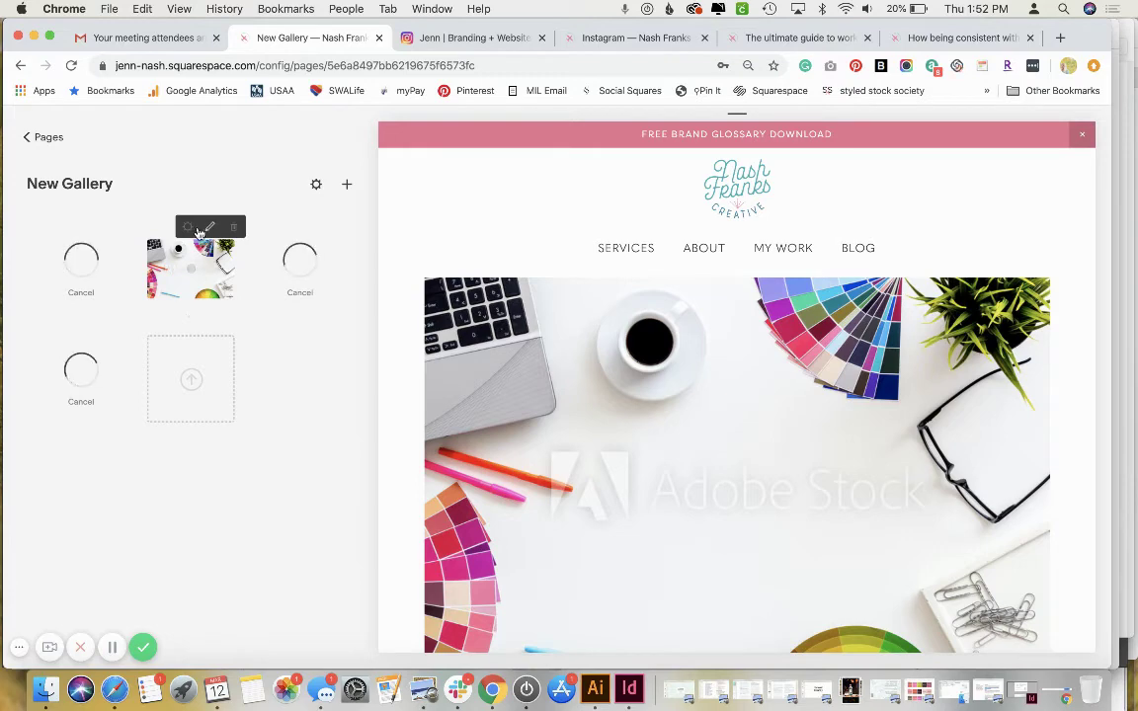
# Give the colour-swatch desk image the title "how to clean your desk for producticity" and the description "read more".
pyautogui.click(188, 229)
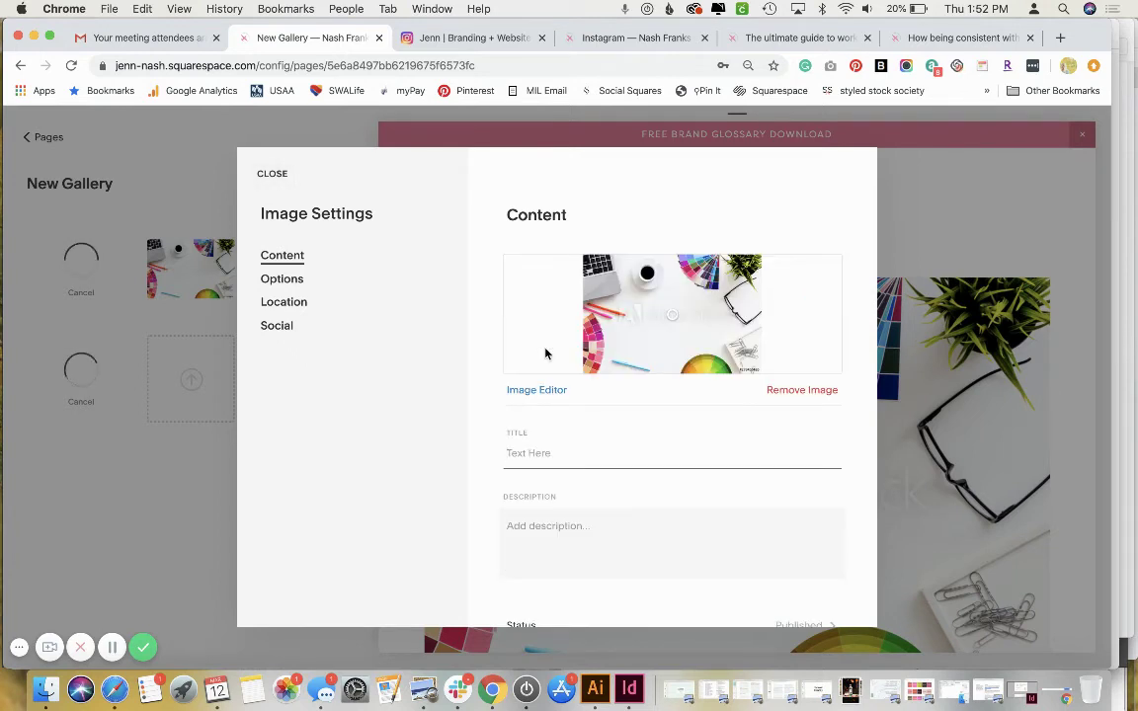
pyautogui.write('h')
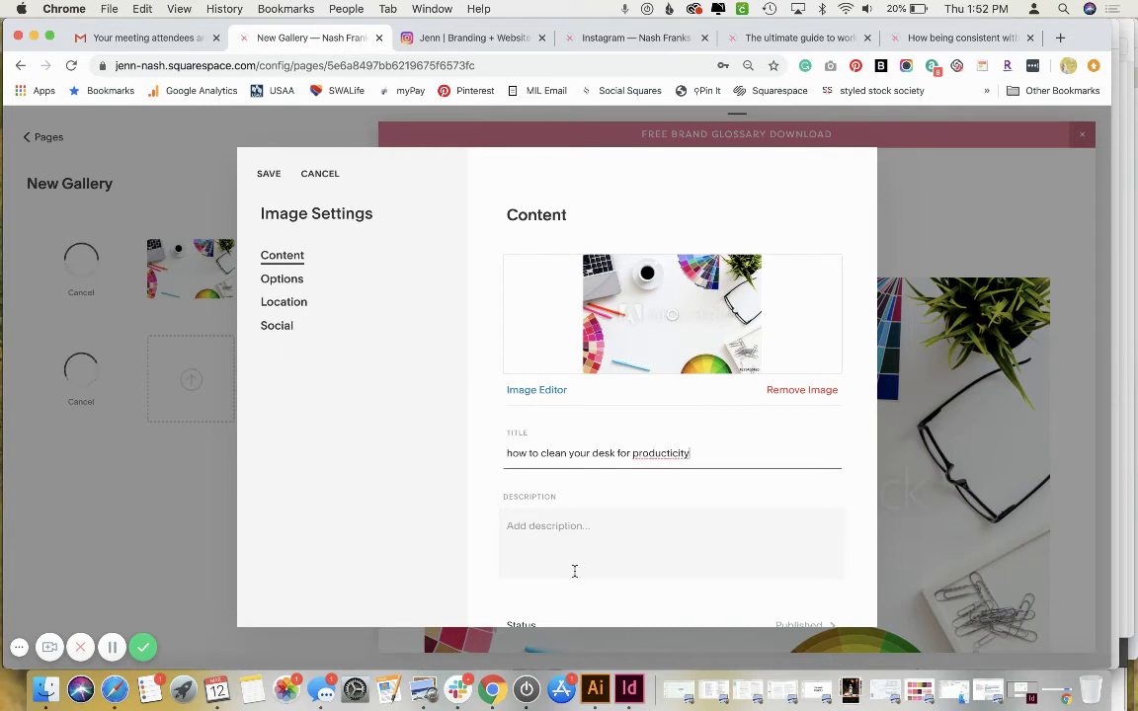
pyautogui.click(563, 525)
pyautogui.write('read more')
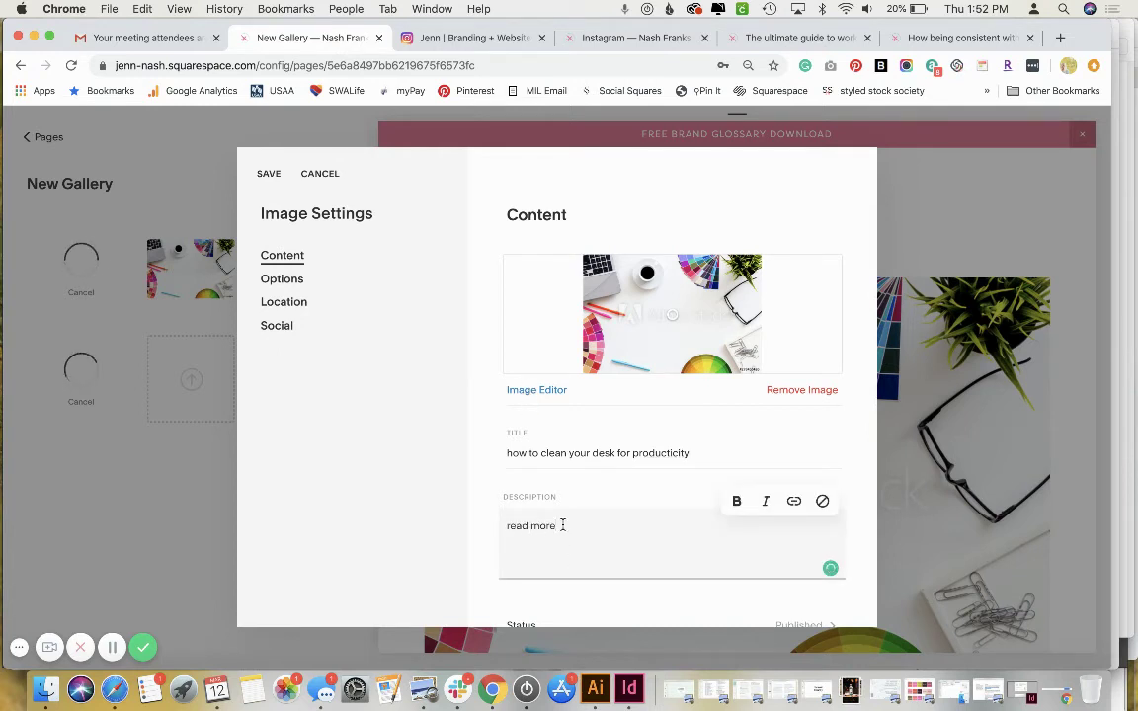
# Open the desk image's clickthrough URL settings, look through the pages available to link to and close the link editor.
pyautogui.click(313, 283)
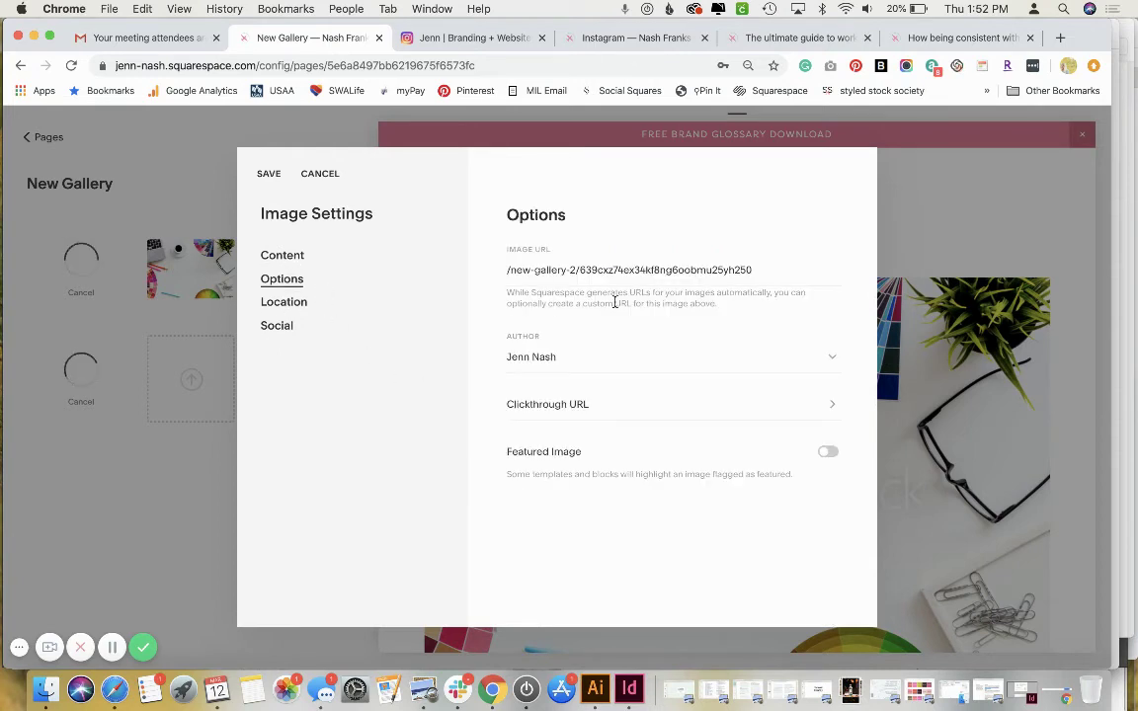
pyautogui.click(579, 403)
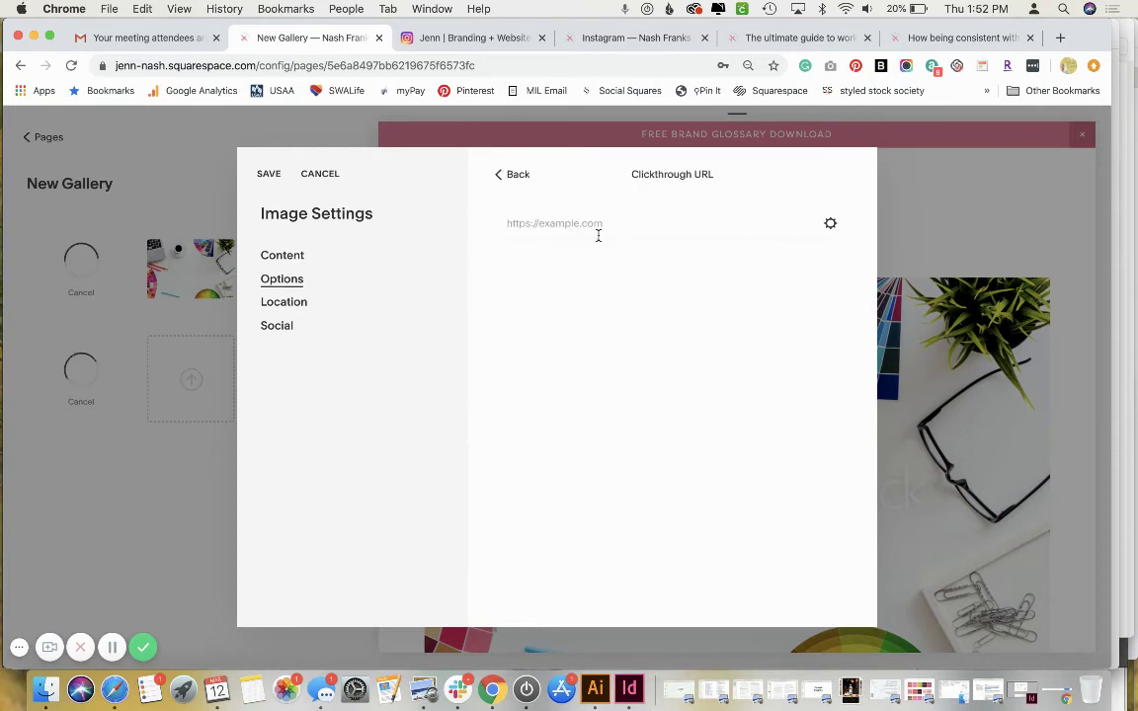
pyautogui.click(831, 225)
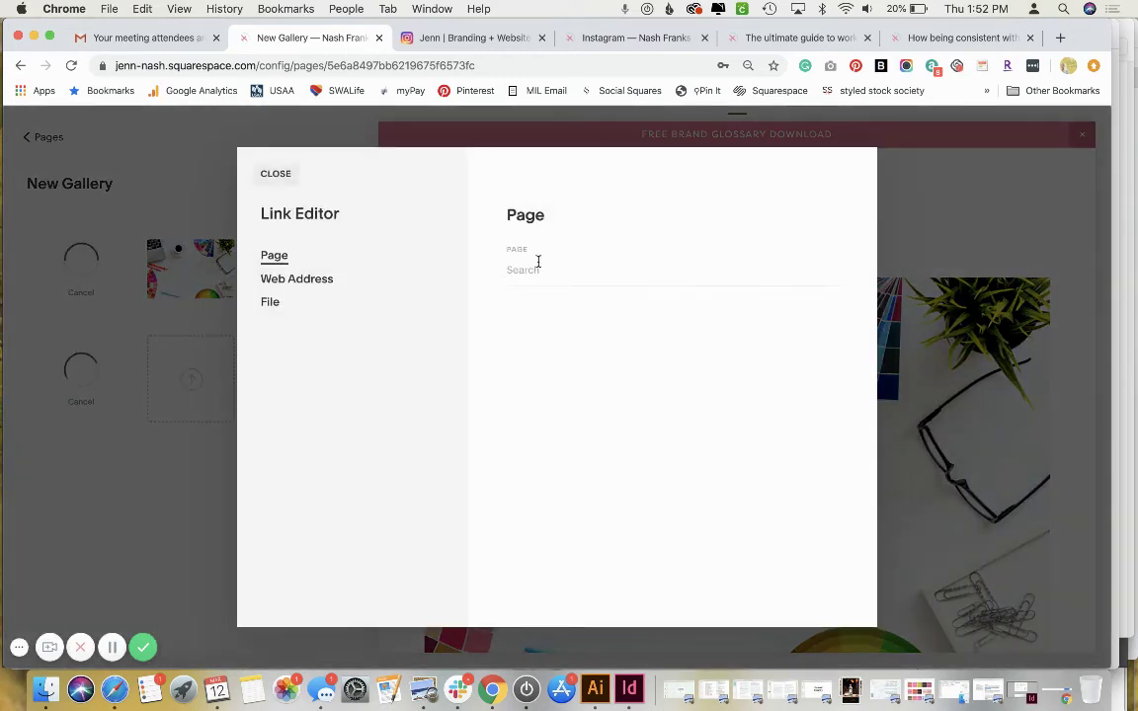
pyautogui.click(534, 269)
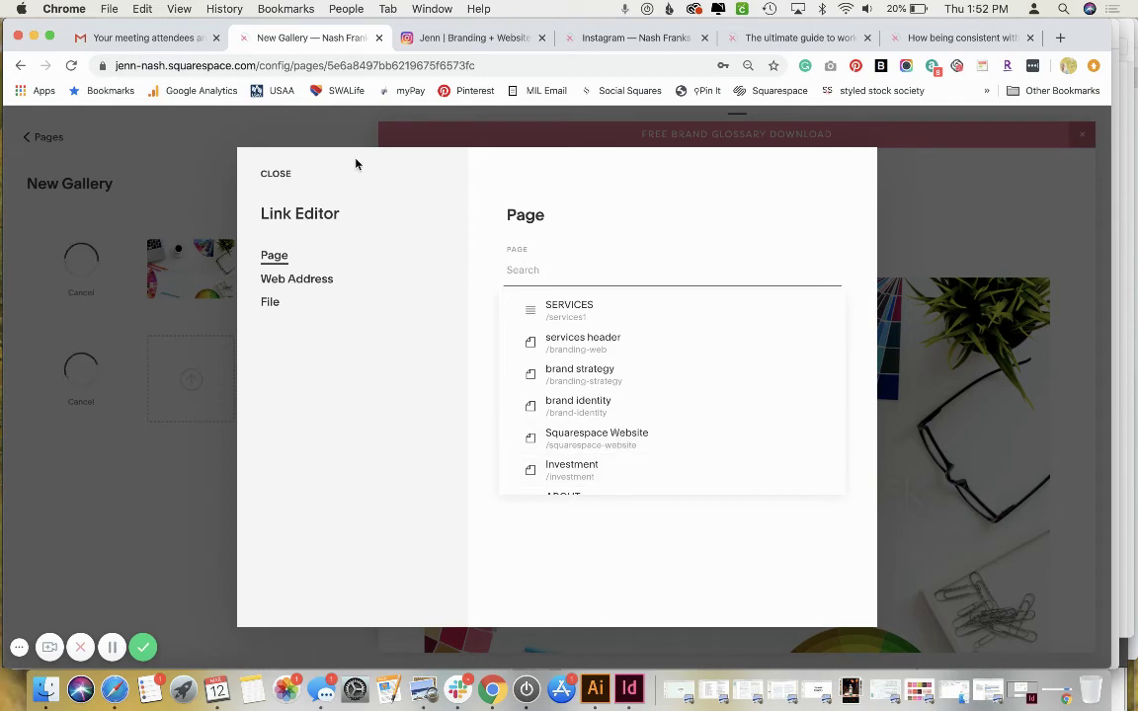
pyautogui.click(277, 174)
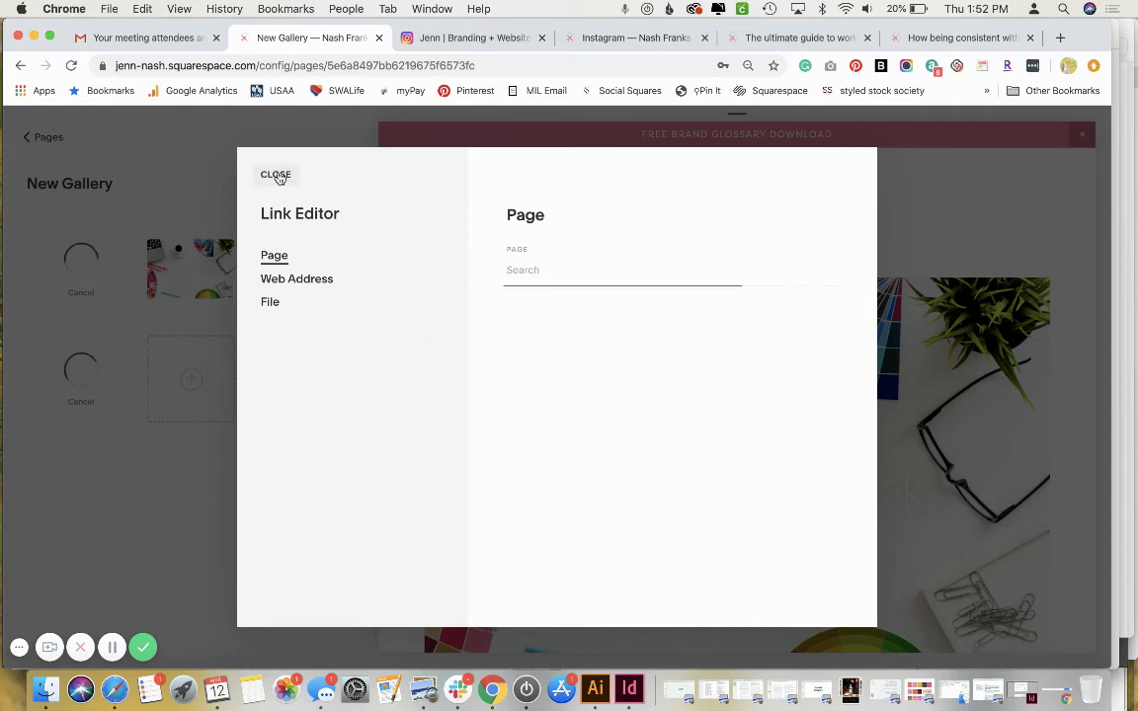
# Discard the unsaved image settings of the desk photo and return to the list of site pages.
pyautogui.click(336, 174)
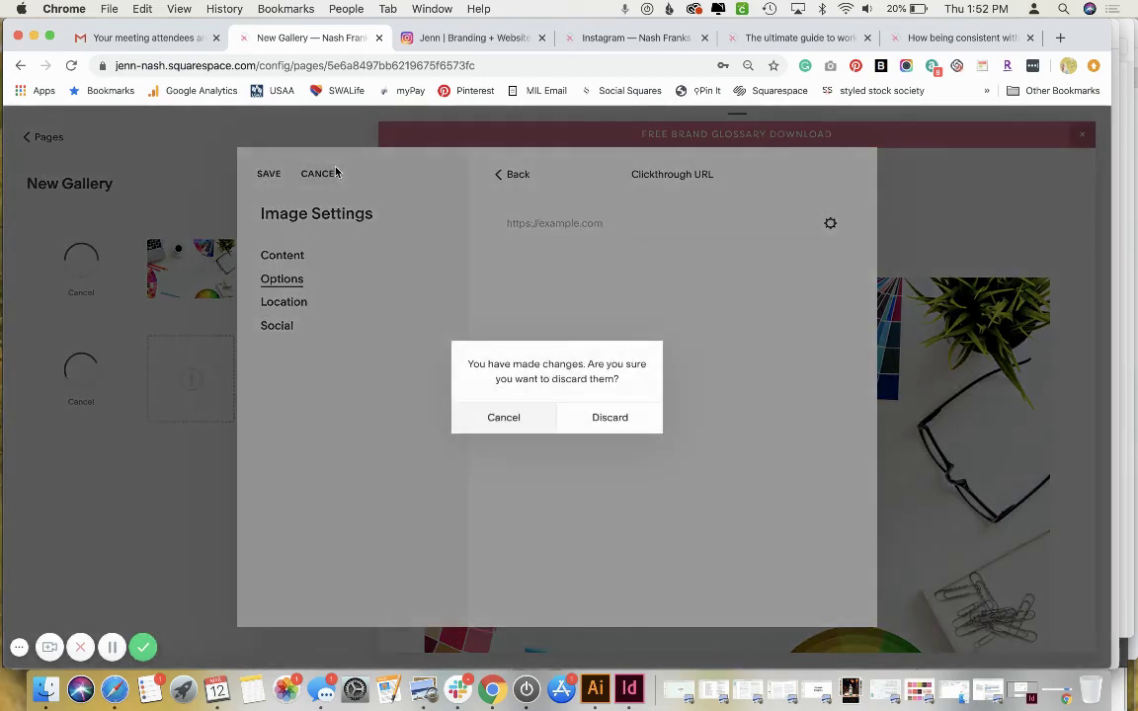
pyautogui.click(580, 418)
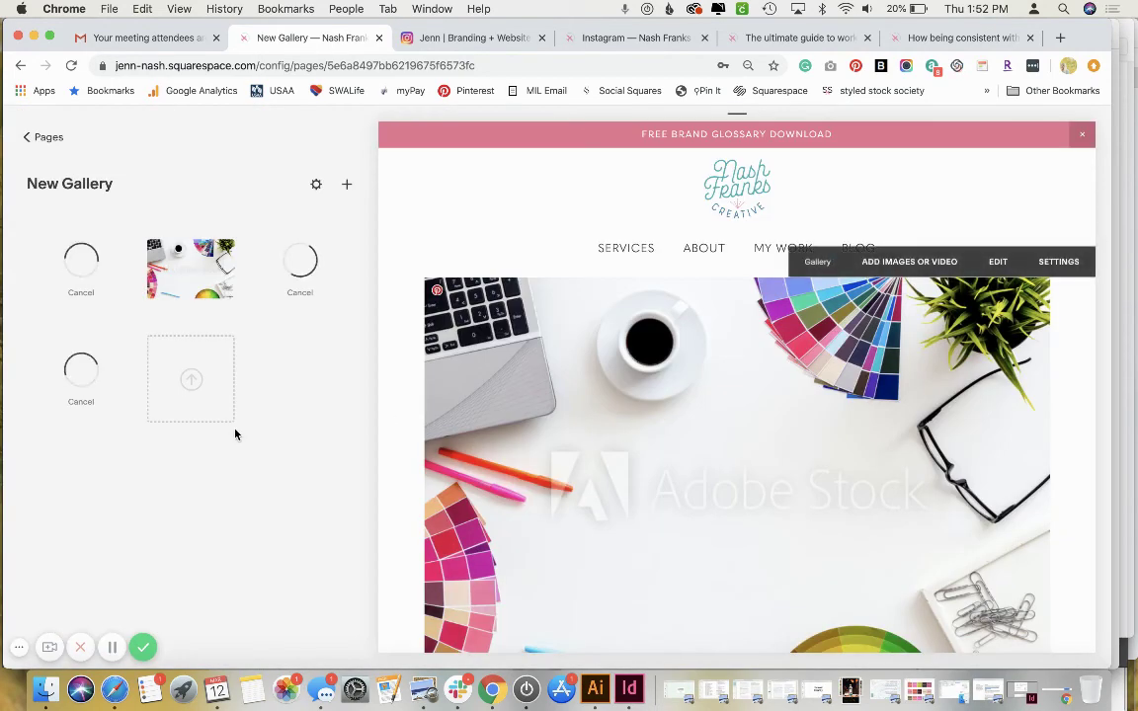
pyautogui.click(47, 141)
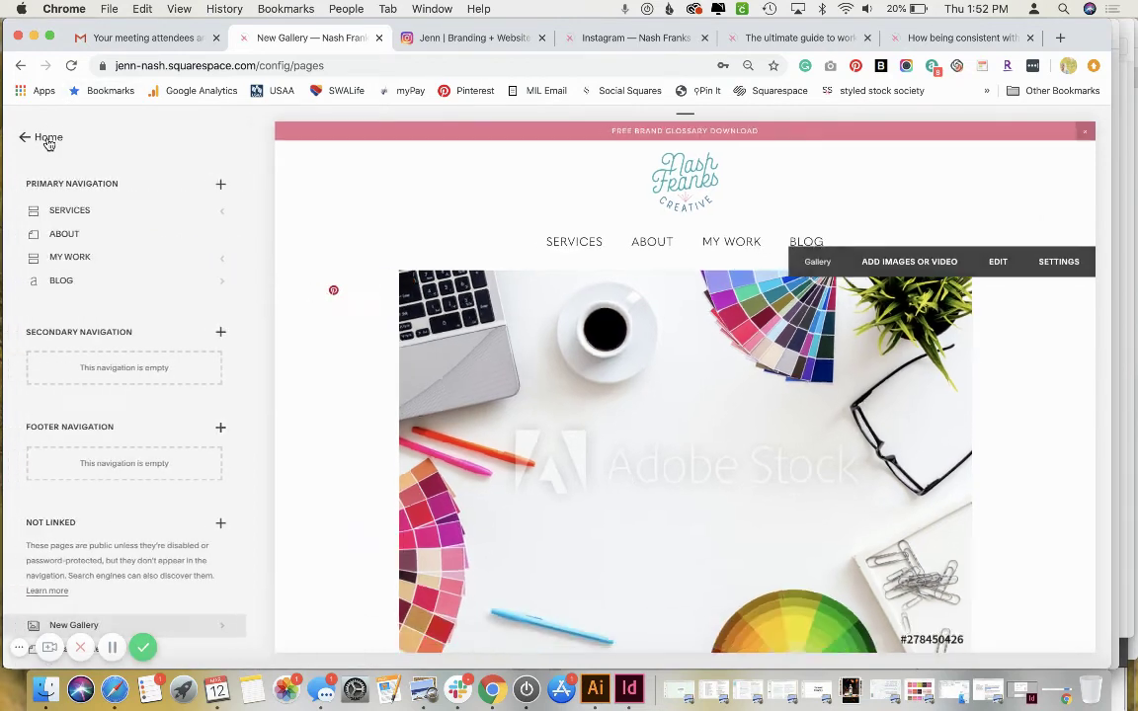
# Open the instagramdemo page from the Not Linked section and start editing its page content.
pyautogui.scroll(-5, 55, 279)
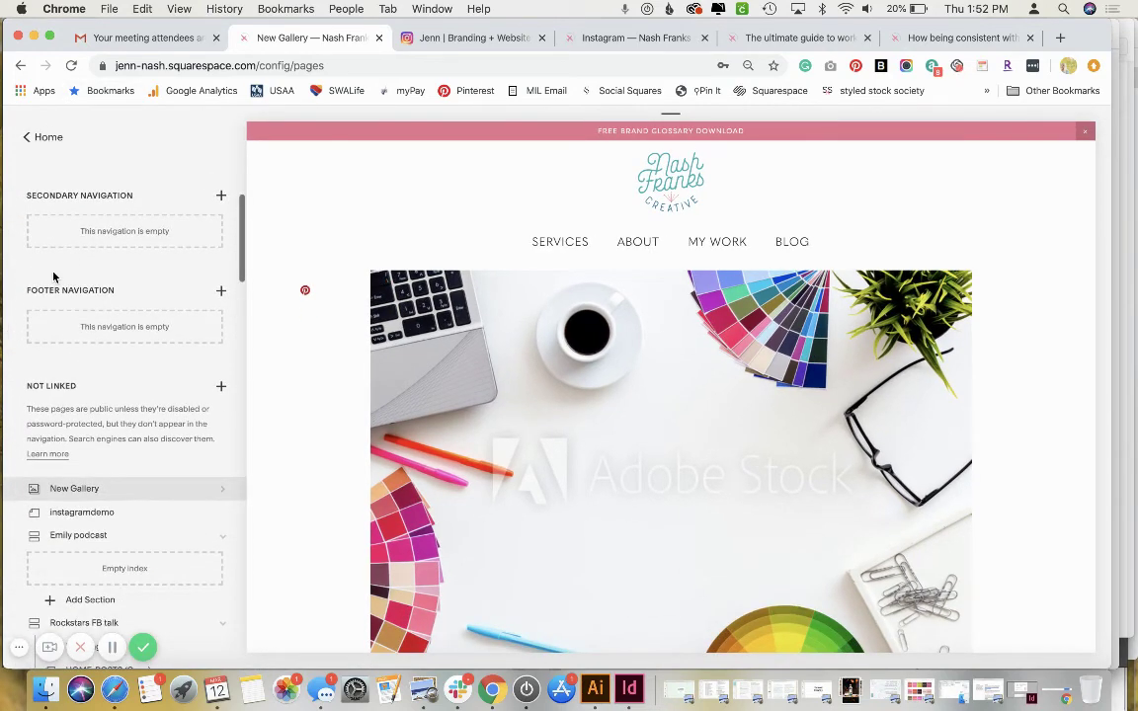
pyautogui.click(85, 396)
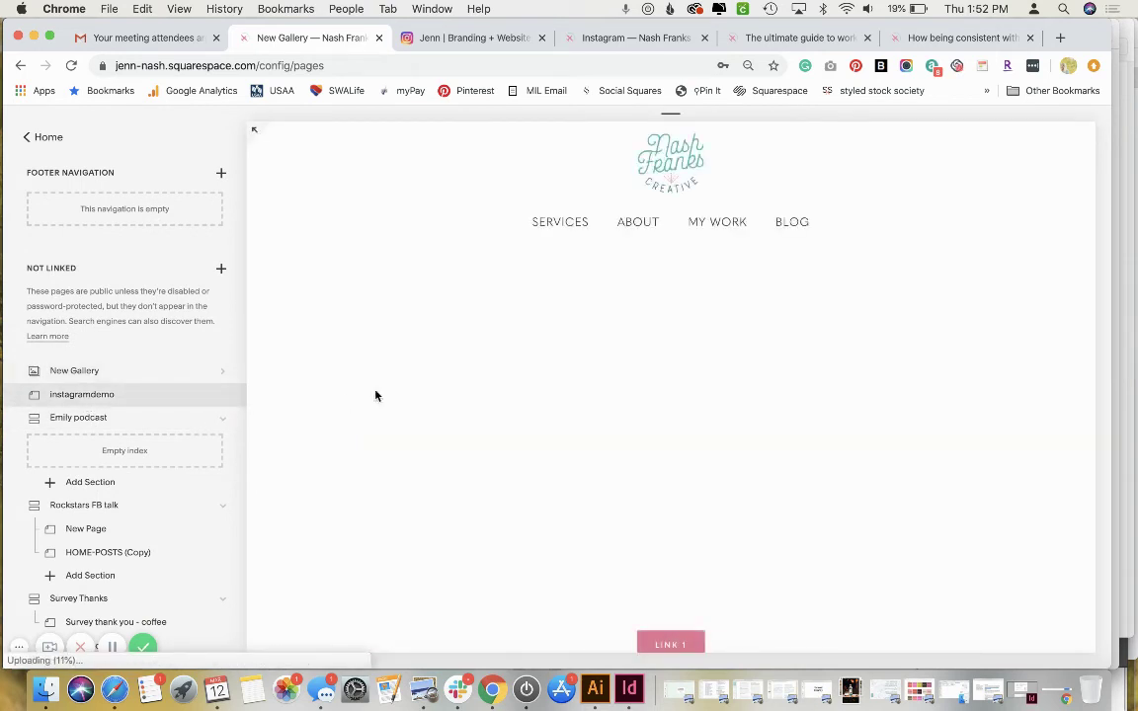
pyautogui.scroll(-5, 376, 396)
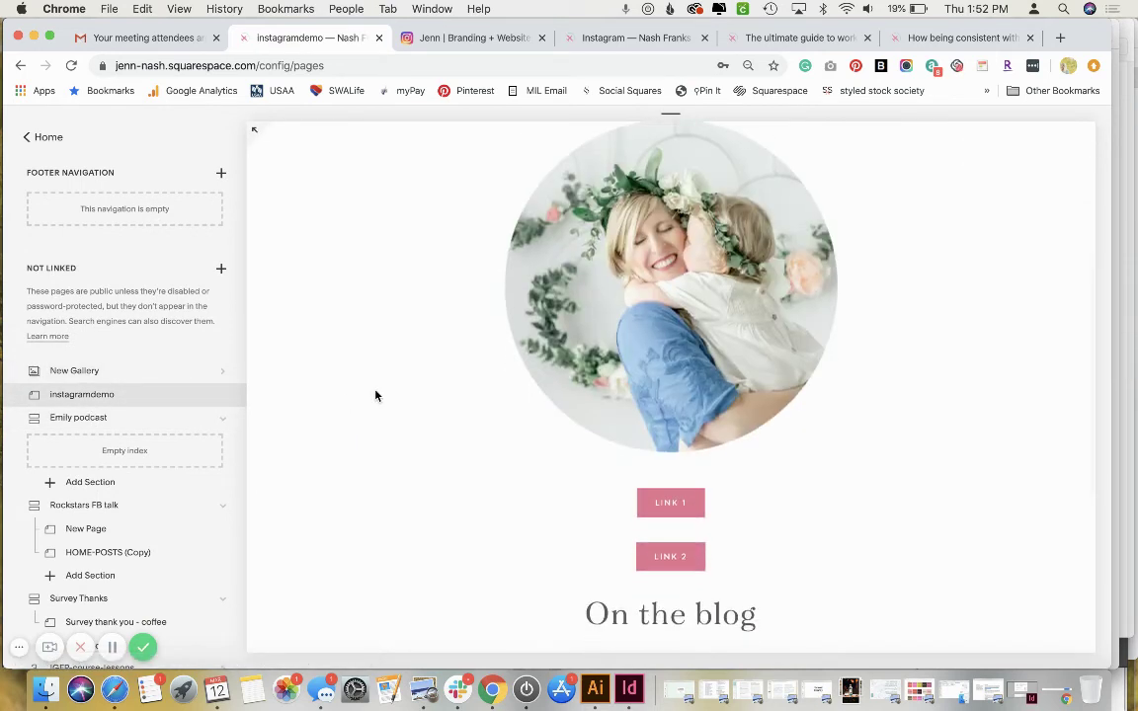
pyautogui.scroll(-3, 376, 396)
pyautogui.scroll(-2, 583, 458)
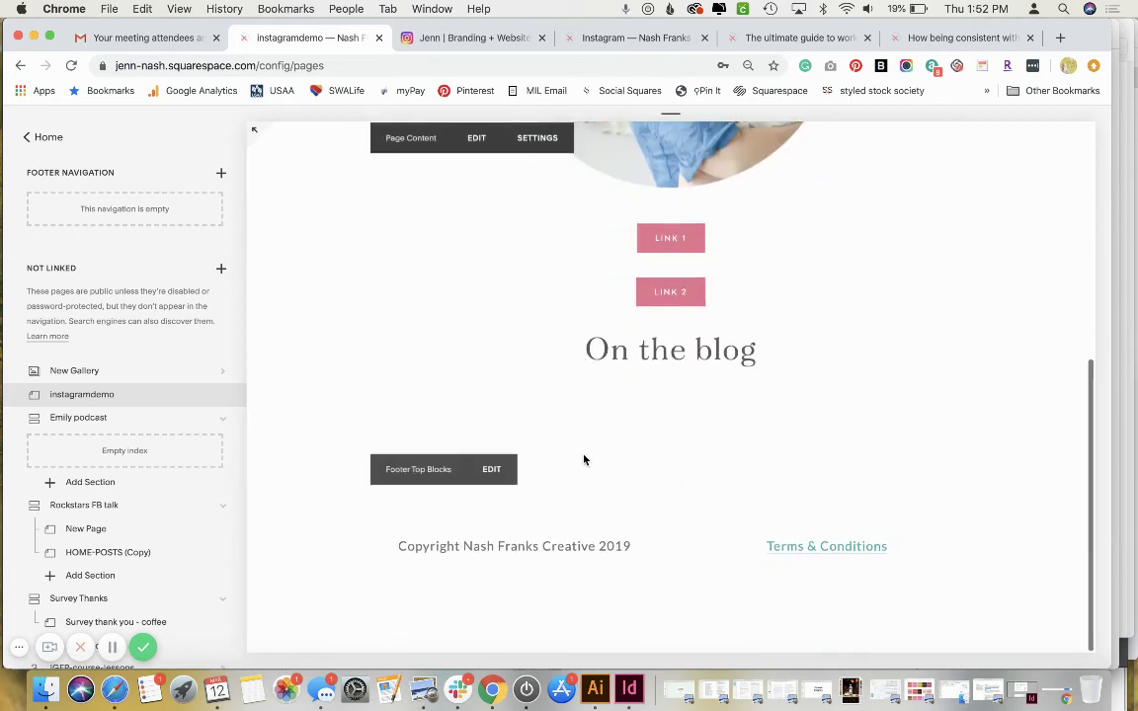
pyautogui.click(462, 144)
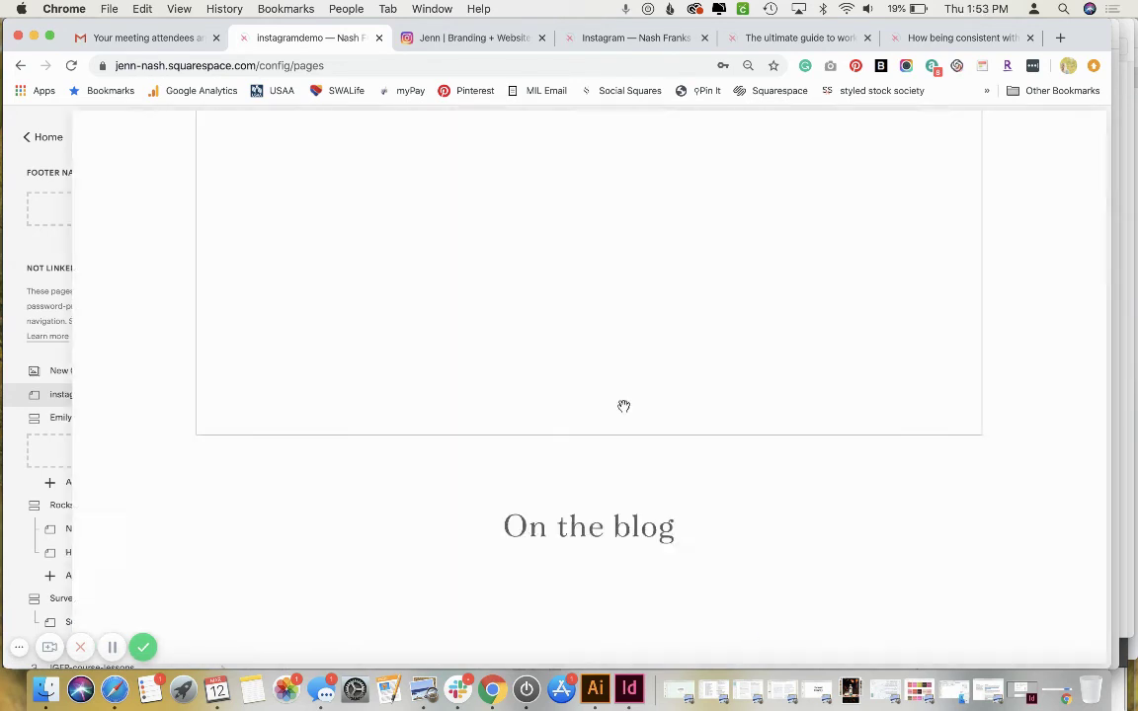
# Insert a gallery grid block below the "On the blog" heading and fill it from the existing HOME-posts gallery.
pyautogui.moveTo(92, 409)
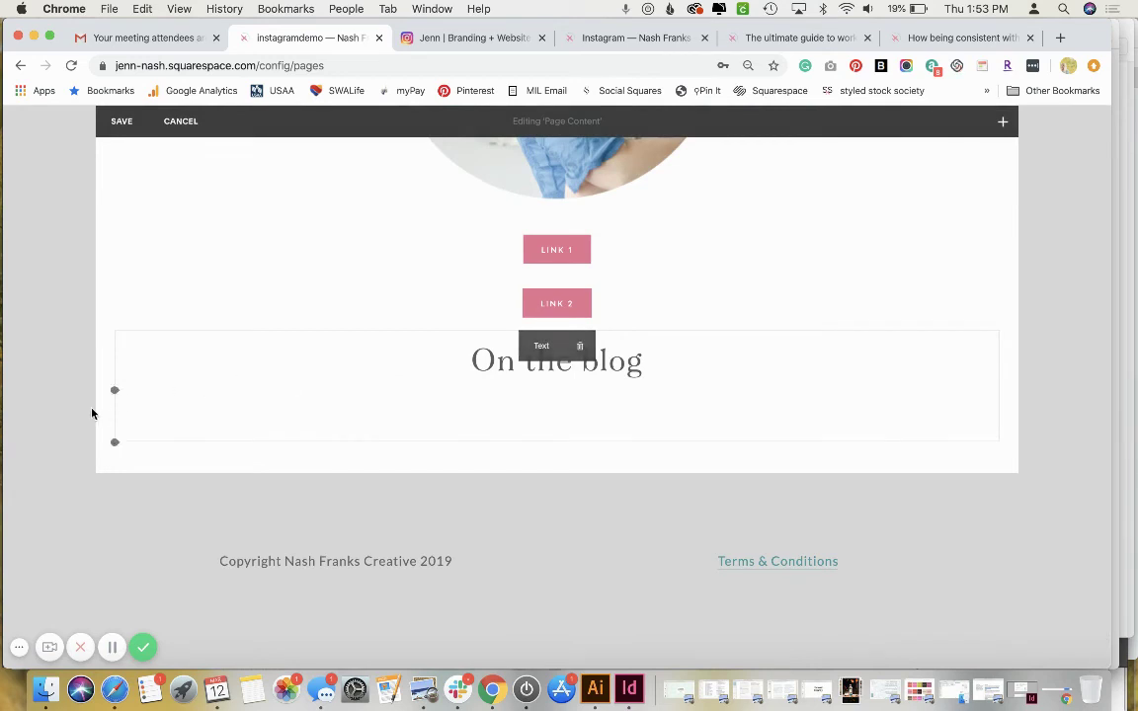
pyautogui.click(116, 393)
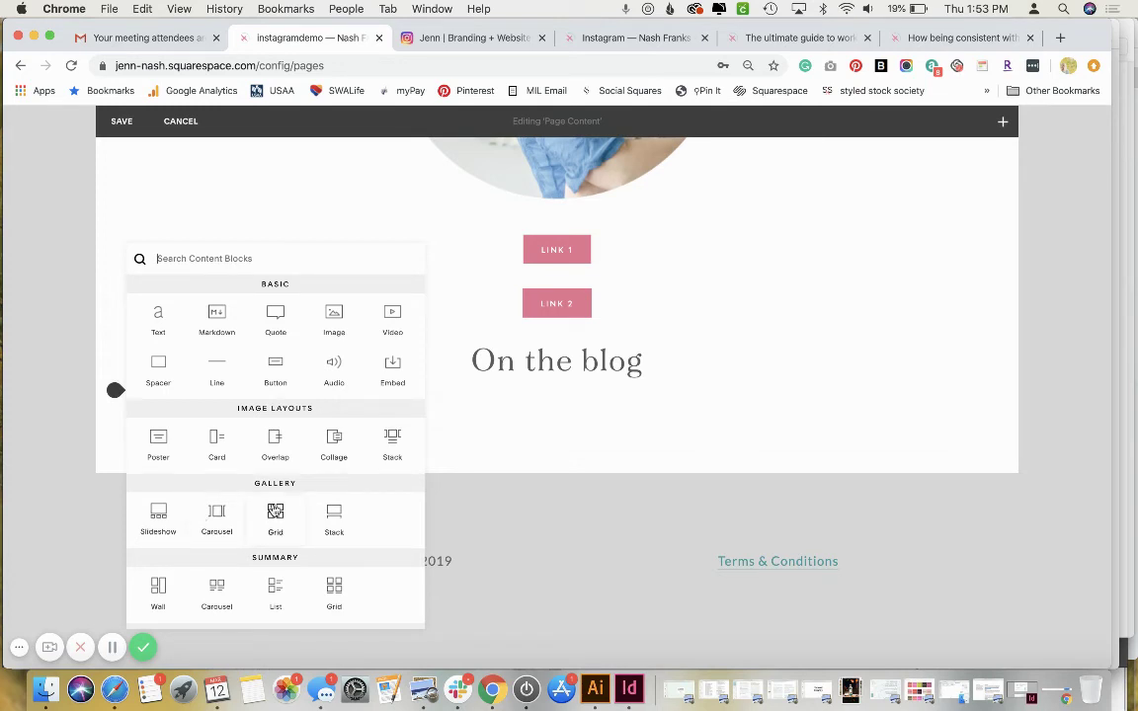
pyautogui.click(274, 511)
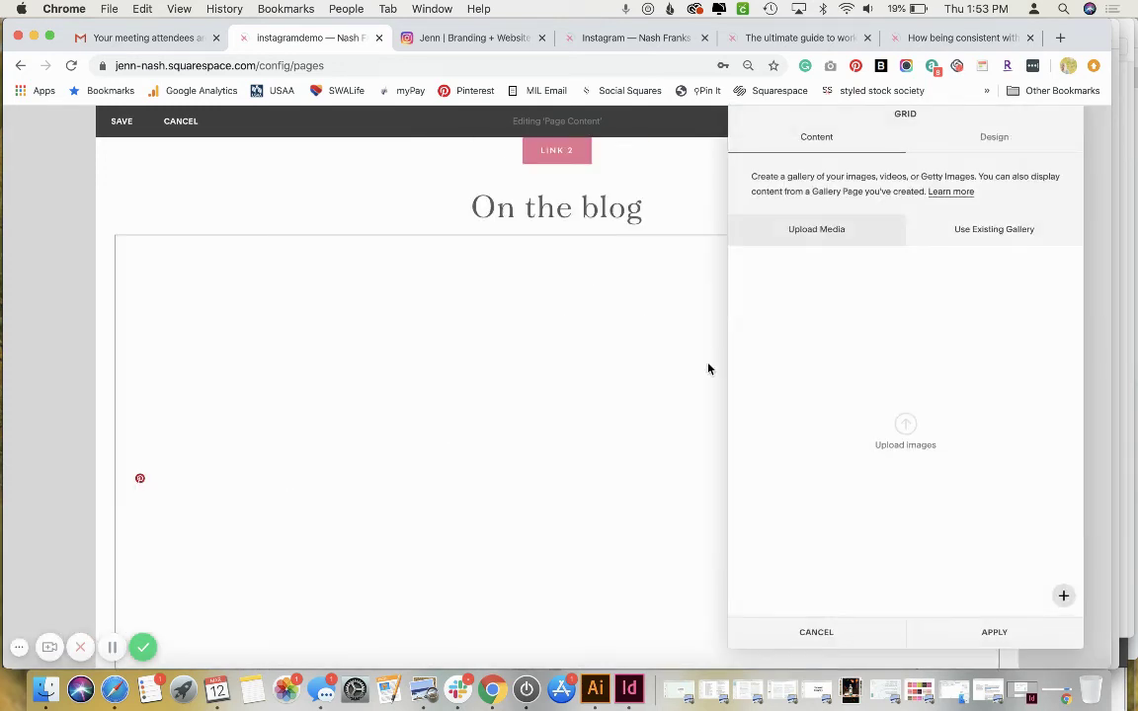
pyautogui.click(965, 229)
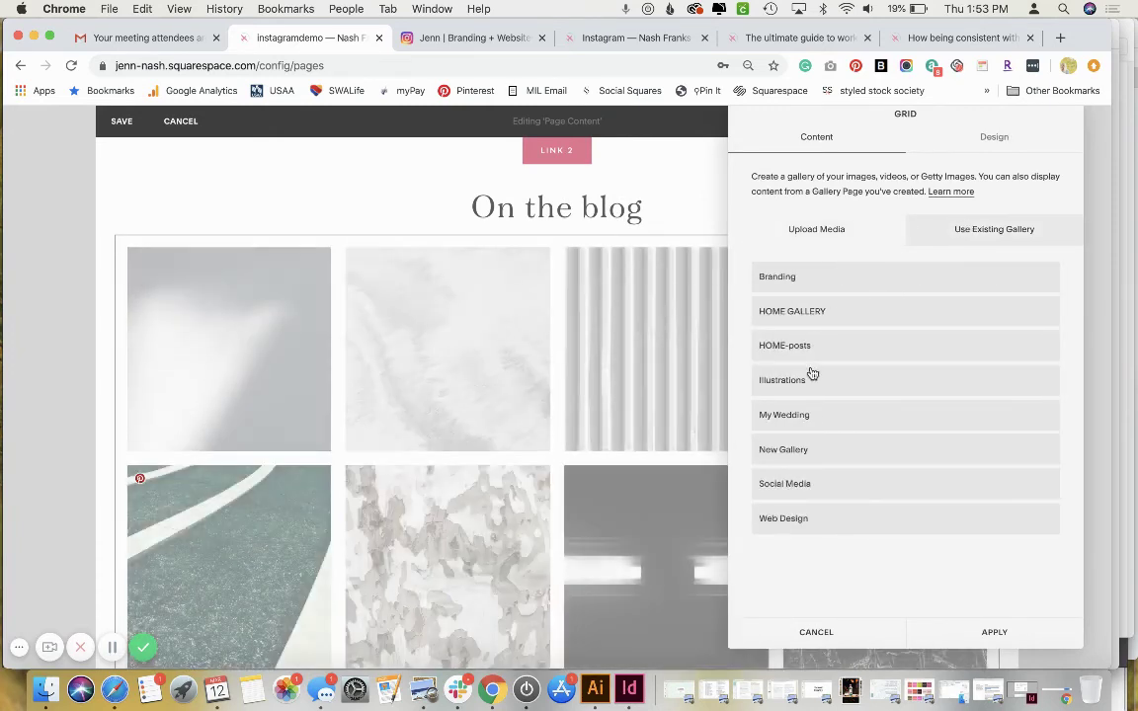
pyautogui.click(858, 319)
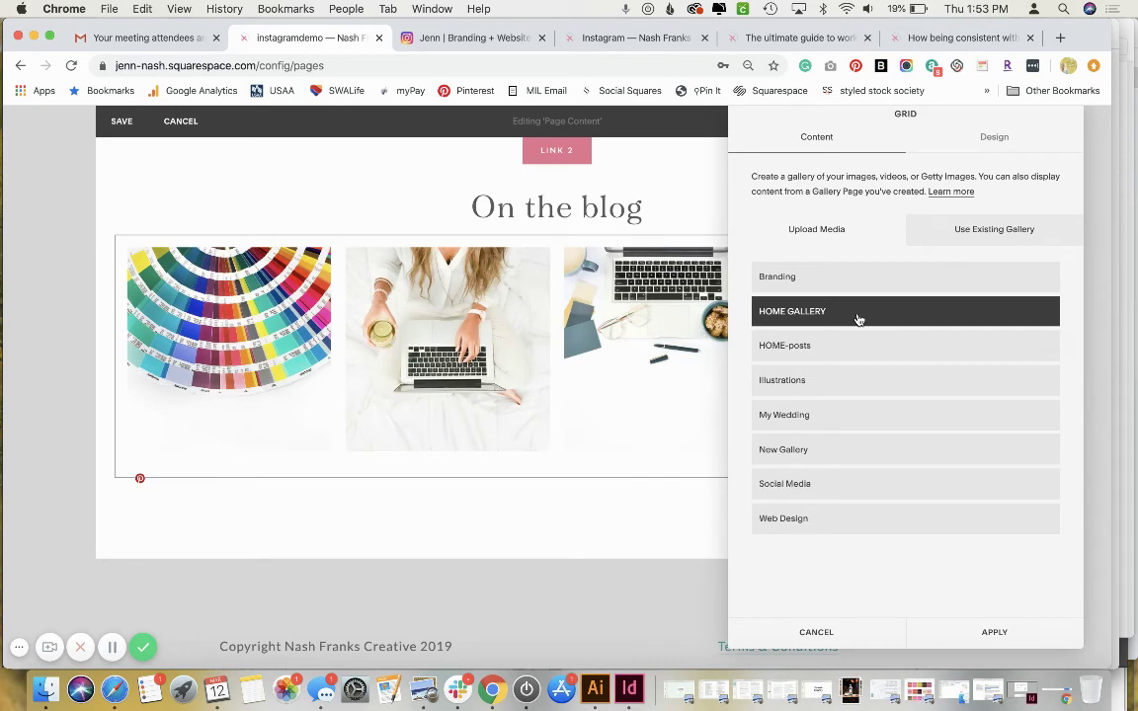
pyautogui.click(841, 354)
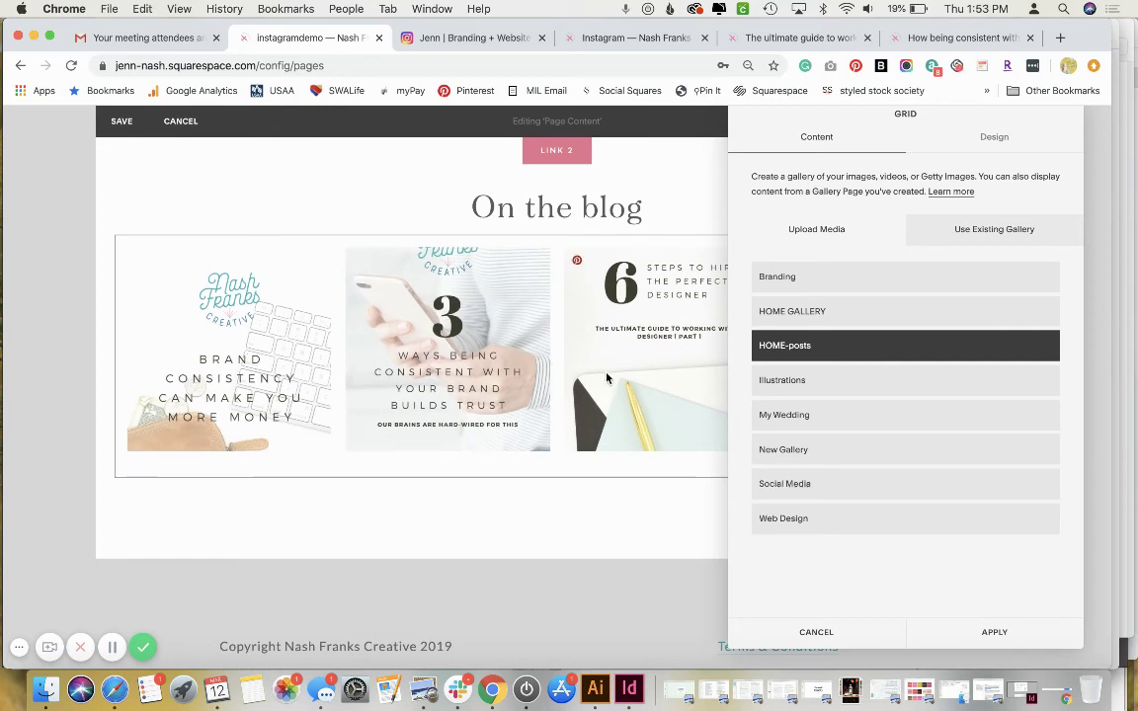
# Set the grid gallery's aspect ratio to 2:3 Standard (Vertical).
pyautogui.click(964, 151)
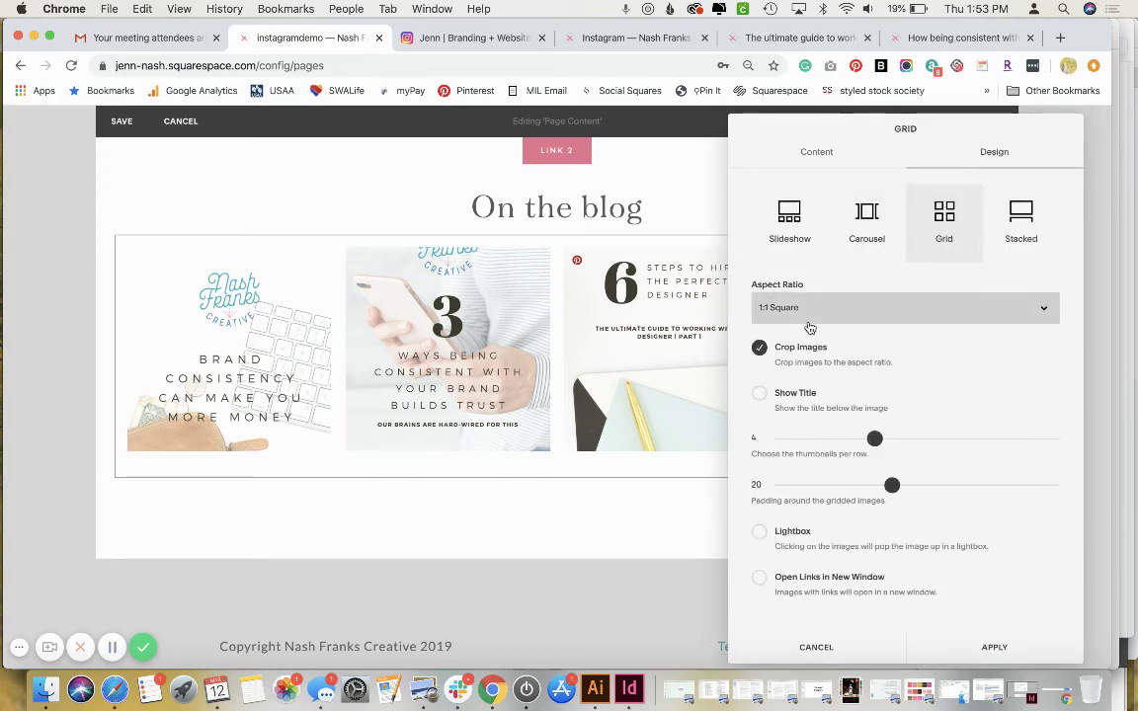
pyautogui.click(808, 322)
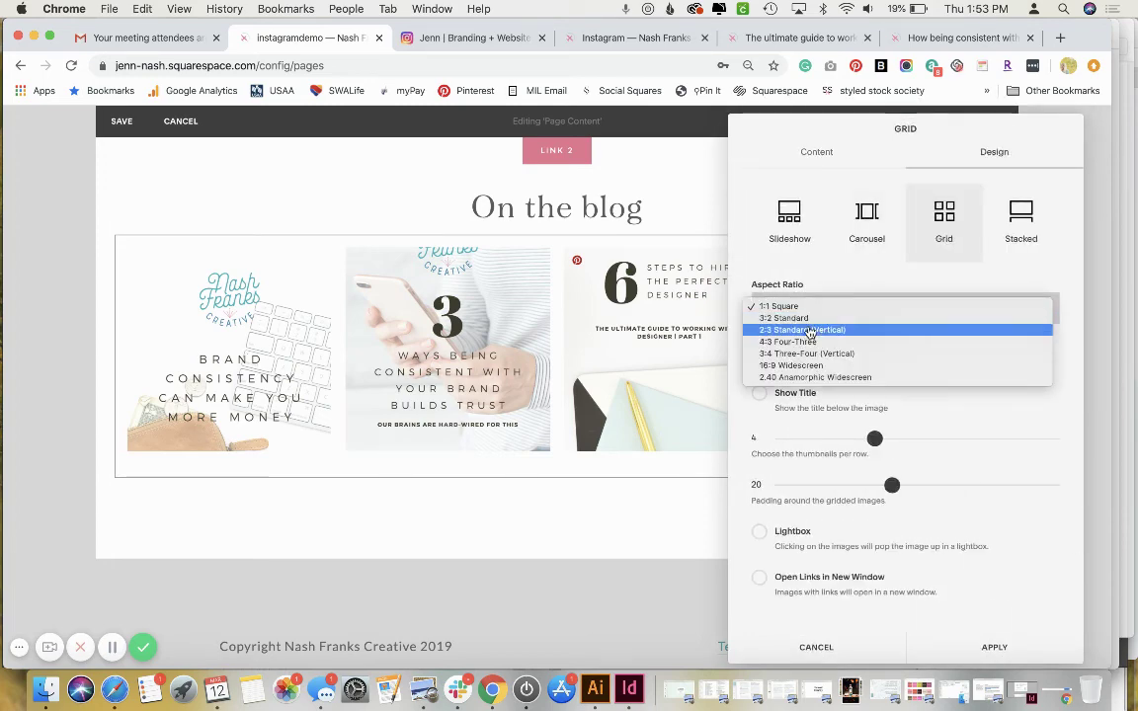
pyautogui.click(811, 330)
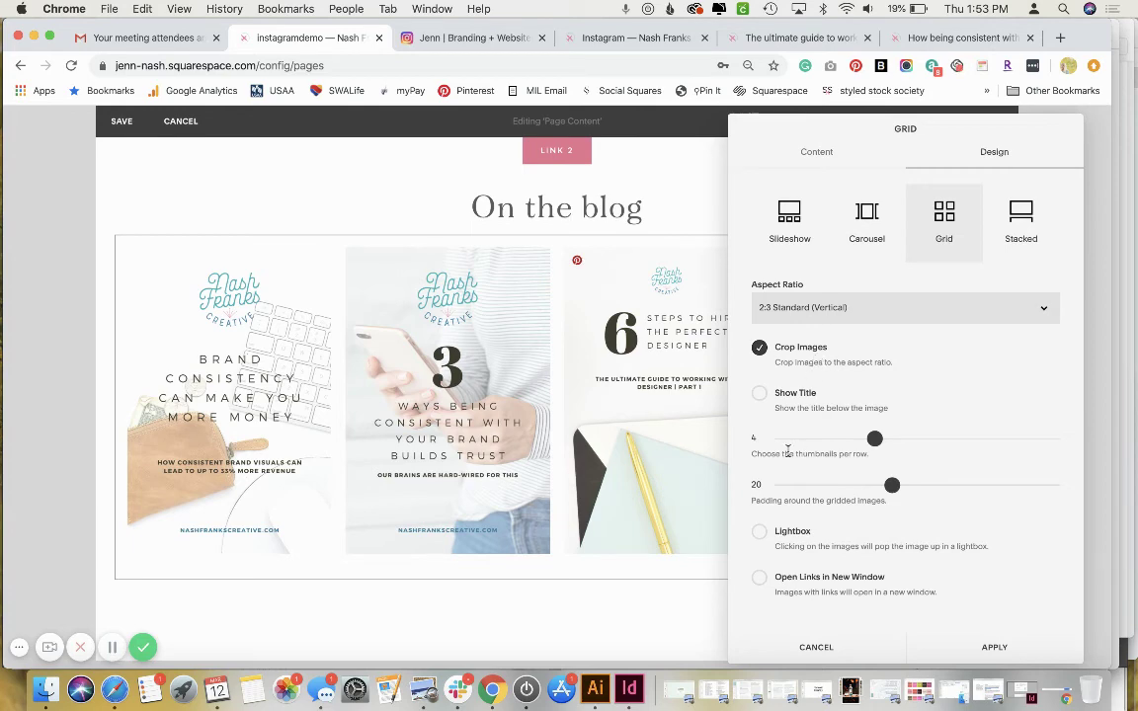
# Set the grid to 2 thumbnails per row with padding 11 and links opening in a new window, and apply the settings.
pyautogui.moveTo(874, 437); pyautogui.dragTo(820, 439)
pyautogui.scroll(-10, 696, 449)
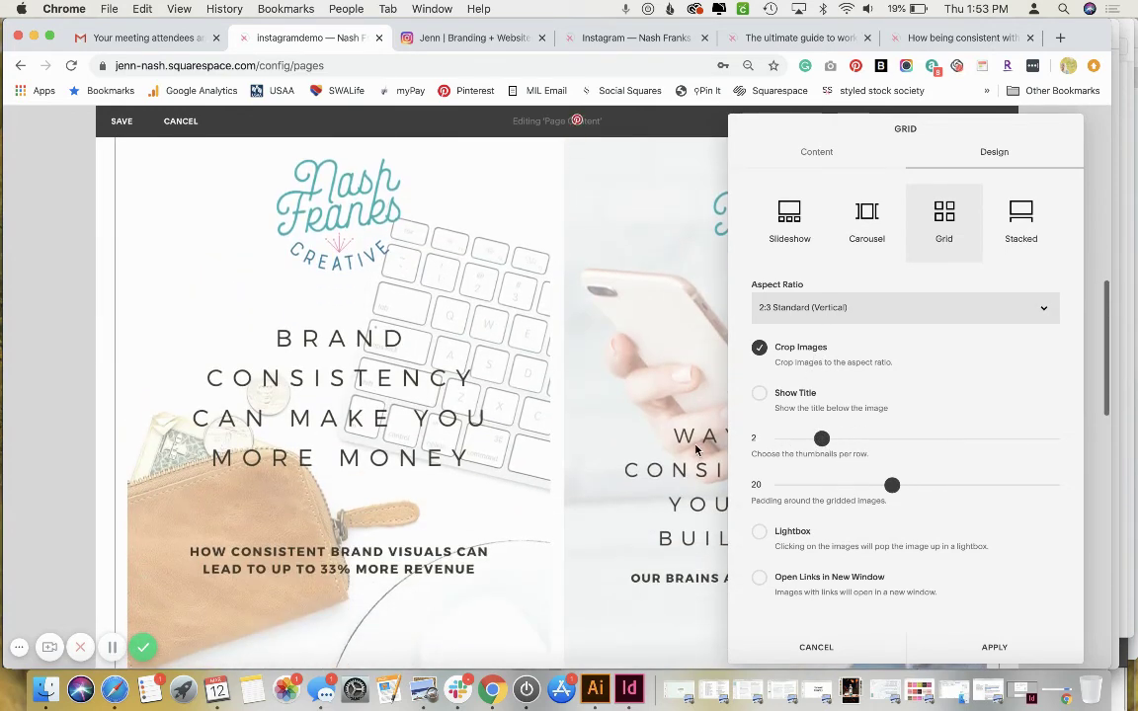
pyautogui.scroll(-8, 695, 450)
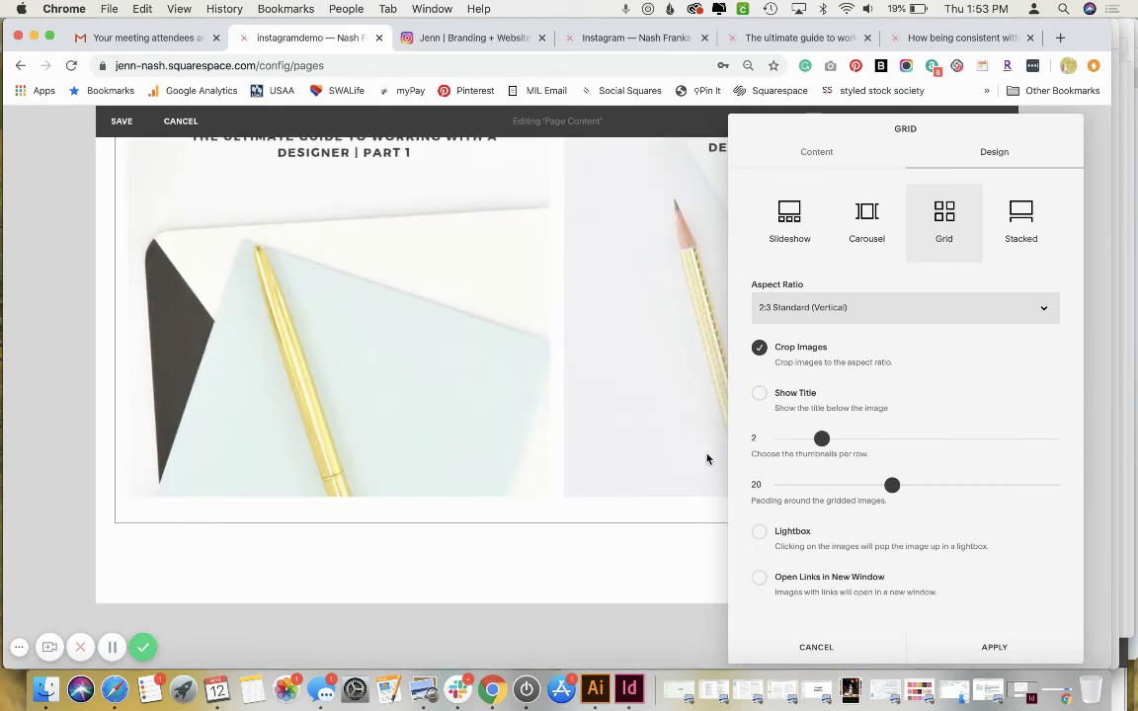
pyautogui.moveTo(892, 484); pyautogui.dragTo(848, 486)
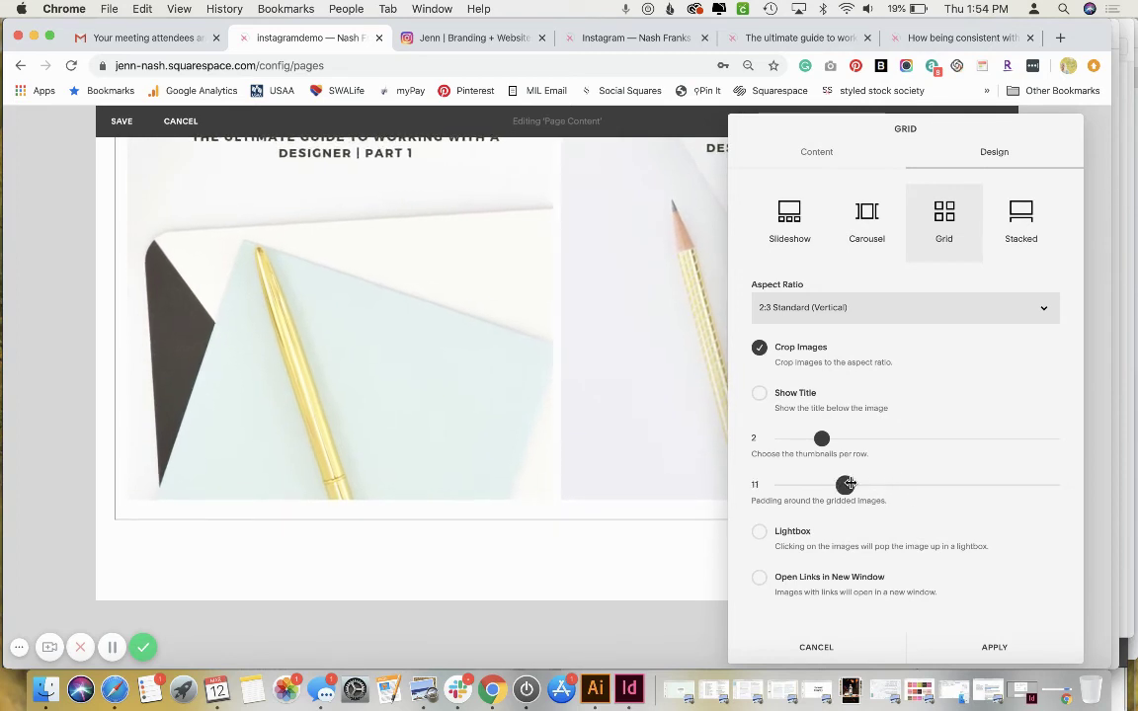
pyautogui.click(858, 587)
pyautogui.click(957, 647)
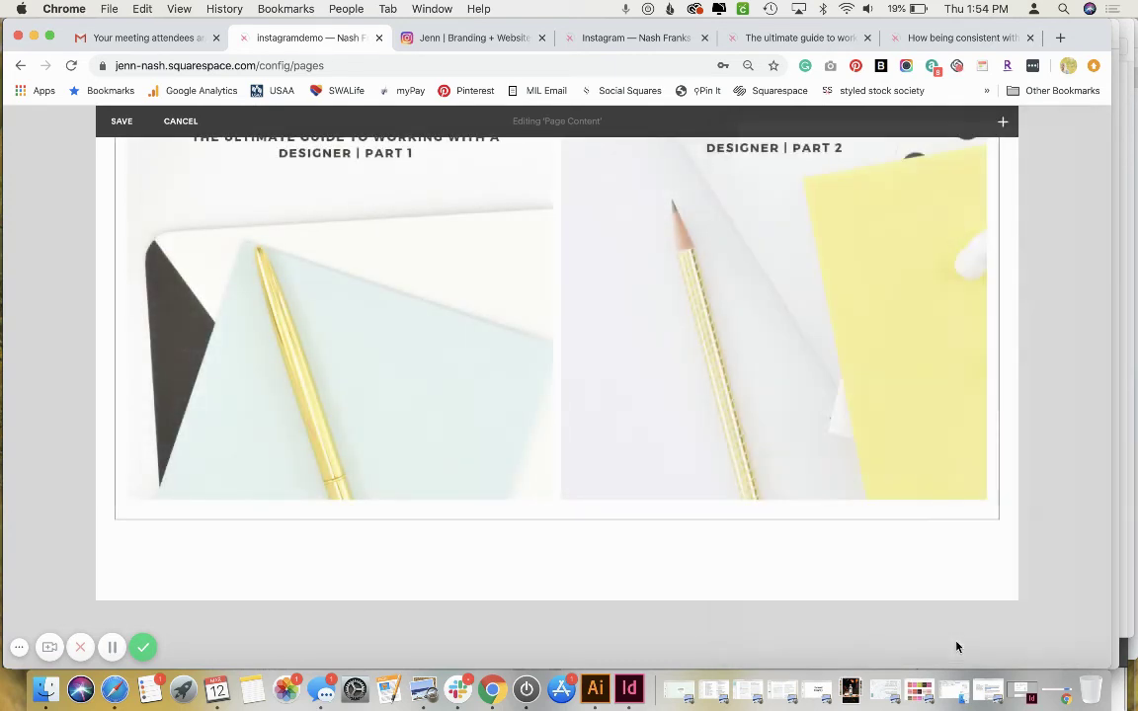
pyautogui.scroll(-5, 788, 519)
pyautogui.scroll(6, 788, 518)
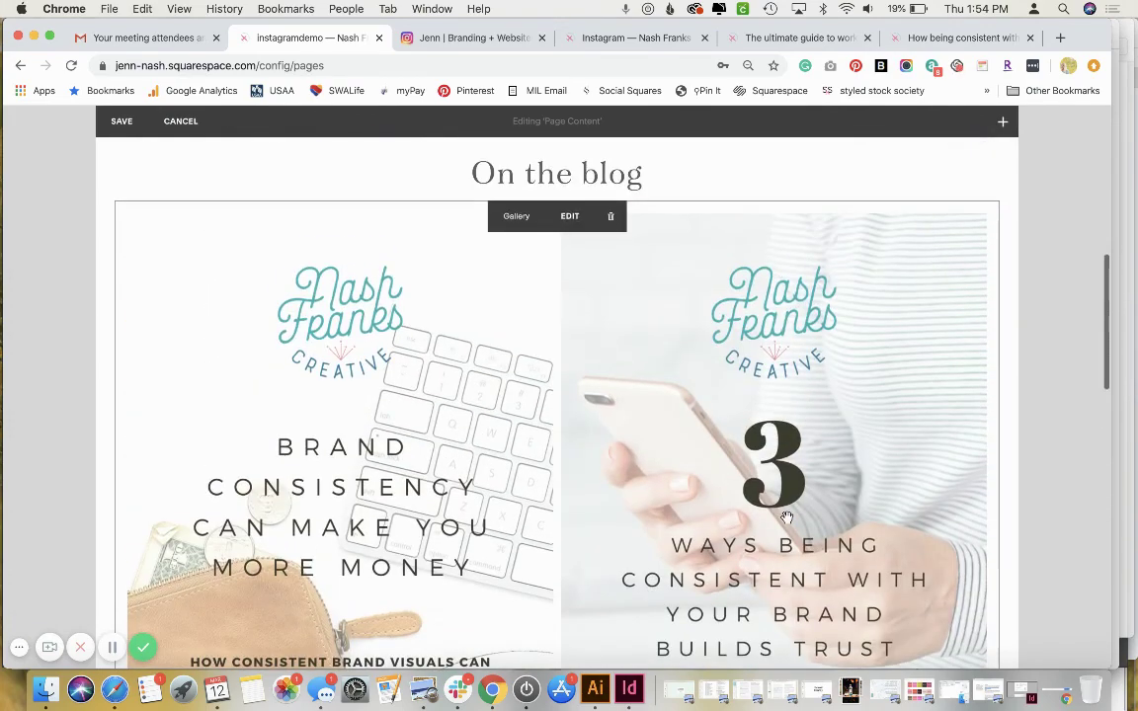
pyautogui.scroll(-12, 787, 518)
pyautogui.scroll(8, 787, 519)
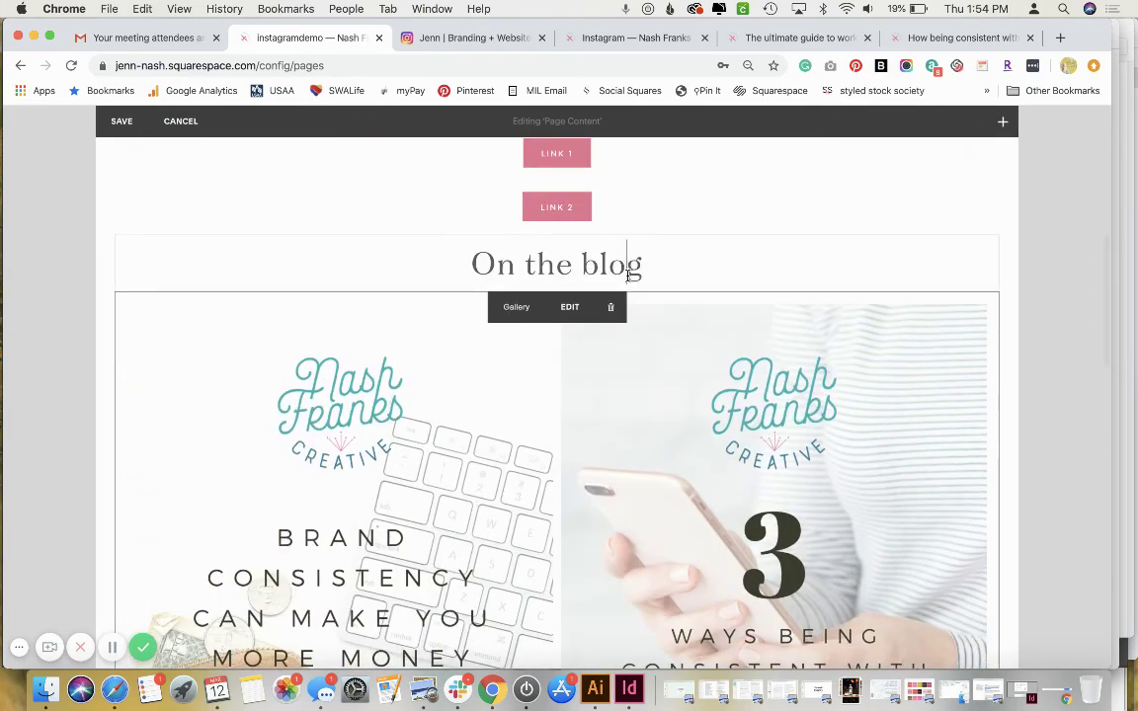
# Link the "On the blog" heading to the /blog page, opening in a new window, and apply the link.
pyautogui.tripleClick(629, 276)
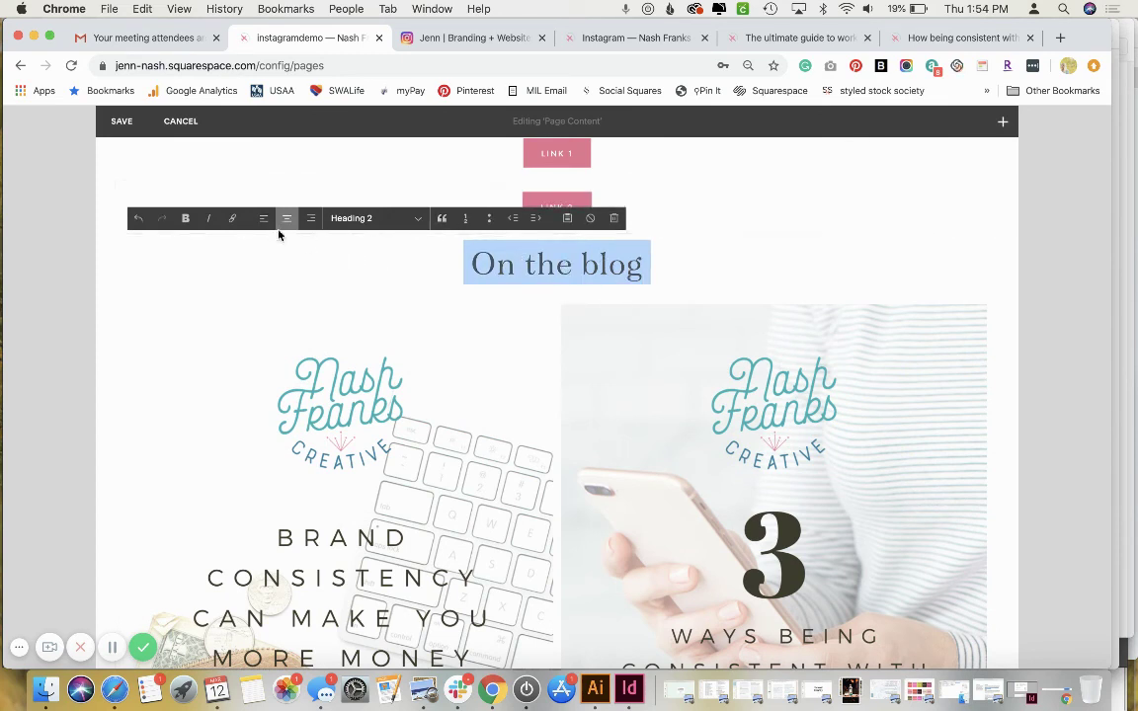
pyautogui.click(234, 220)
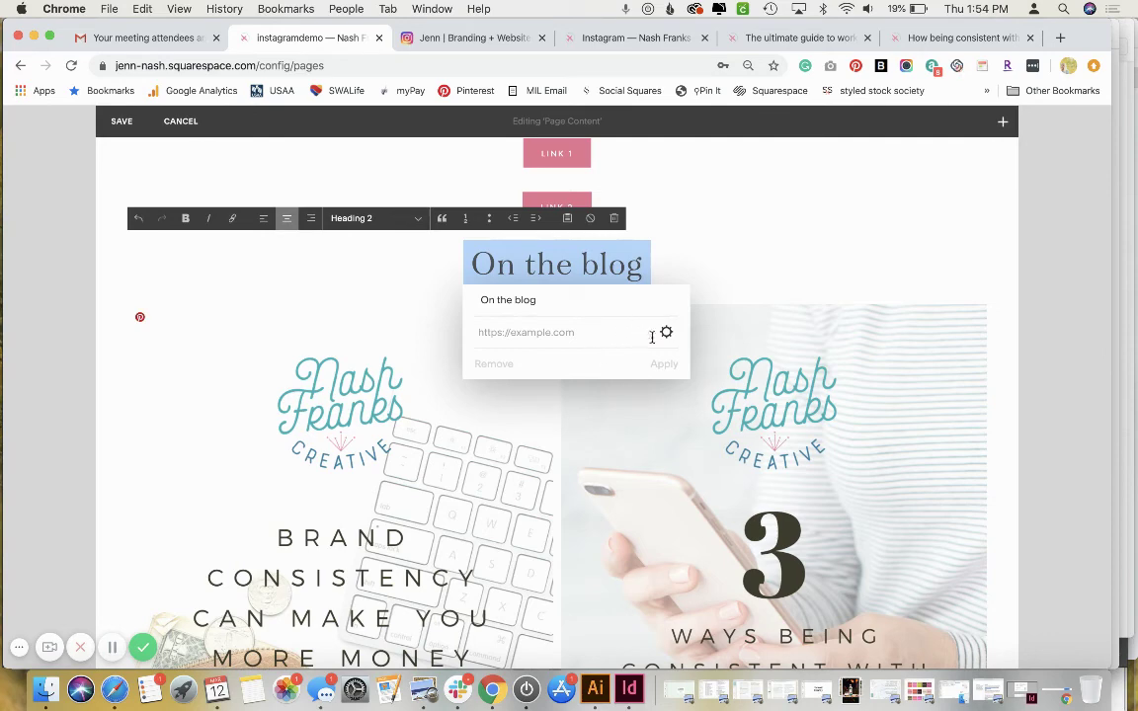
pyautogui.click(666, 333)
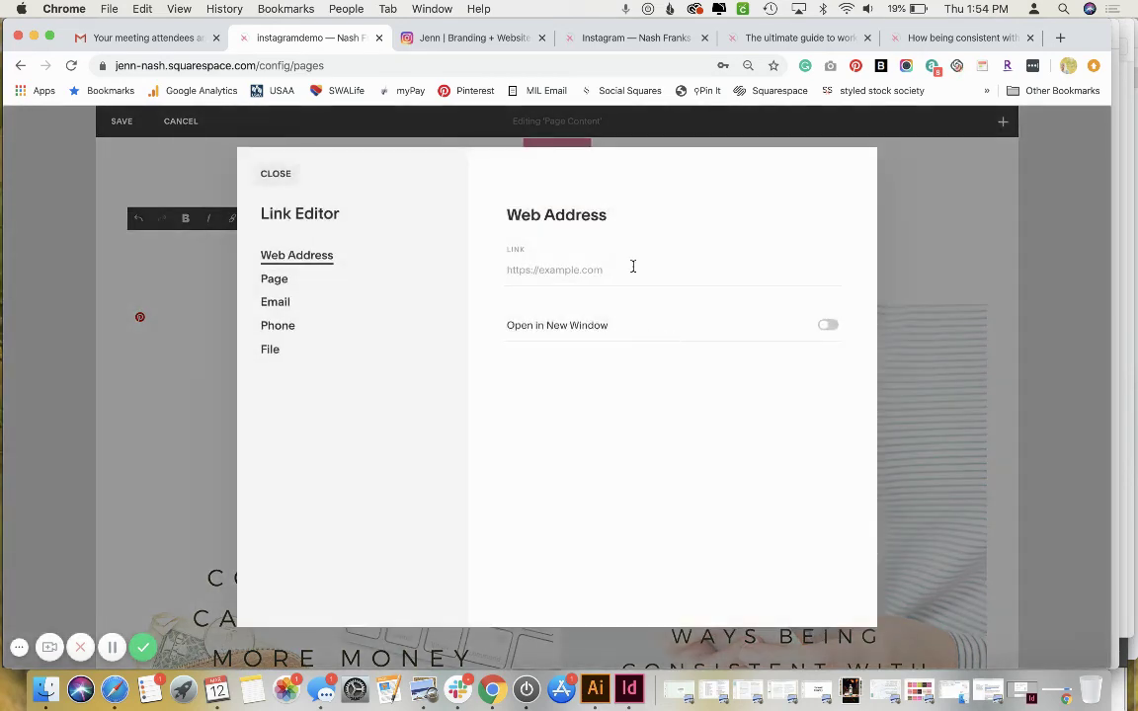
pyautogui.click(634, 266)
pyautogui.write('blog')
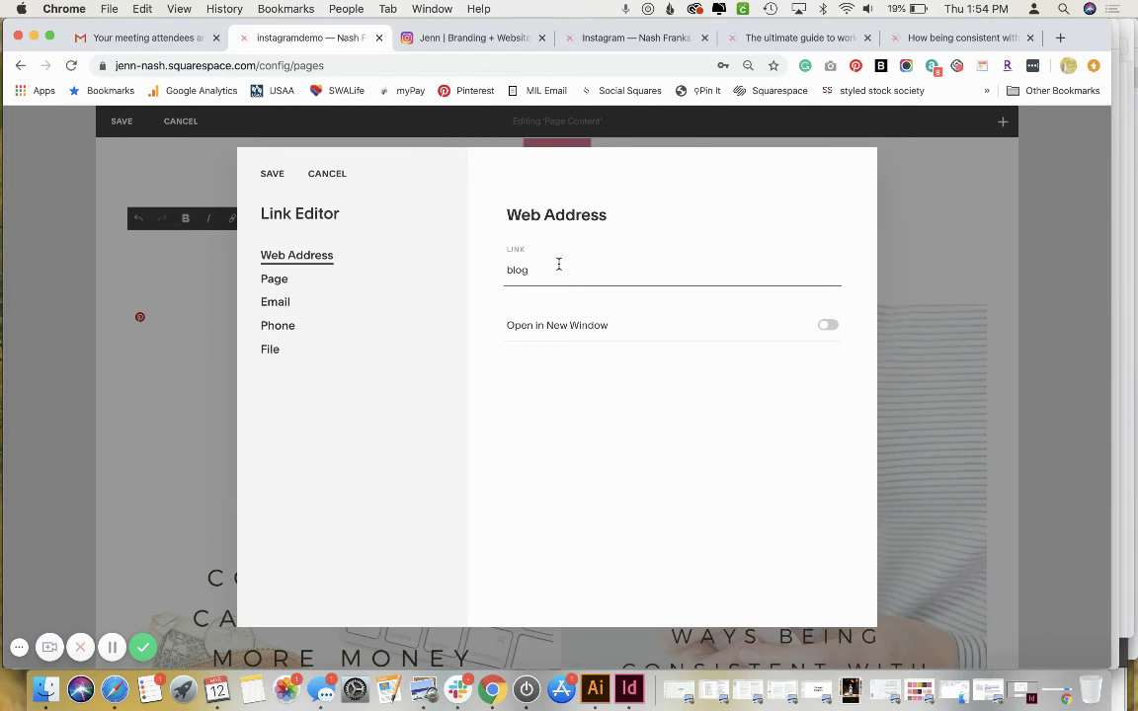
pyautogui.click(293, 280)
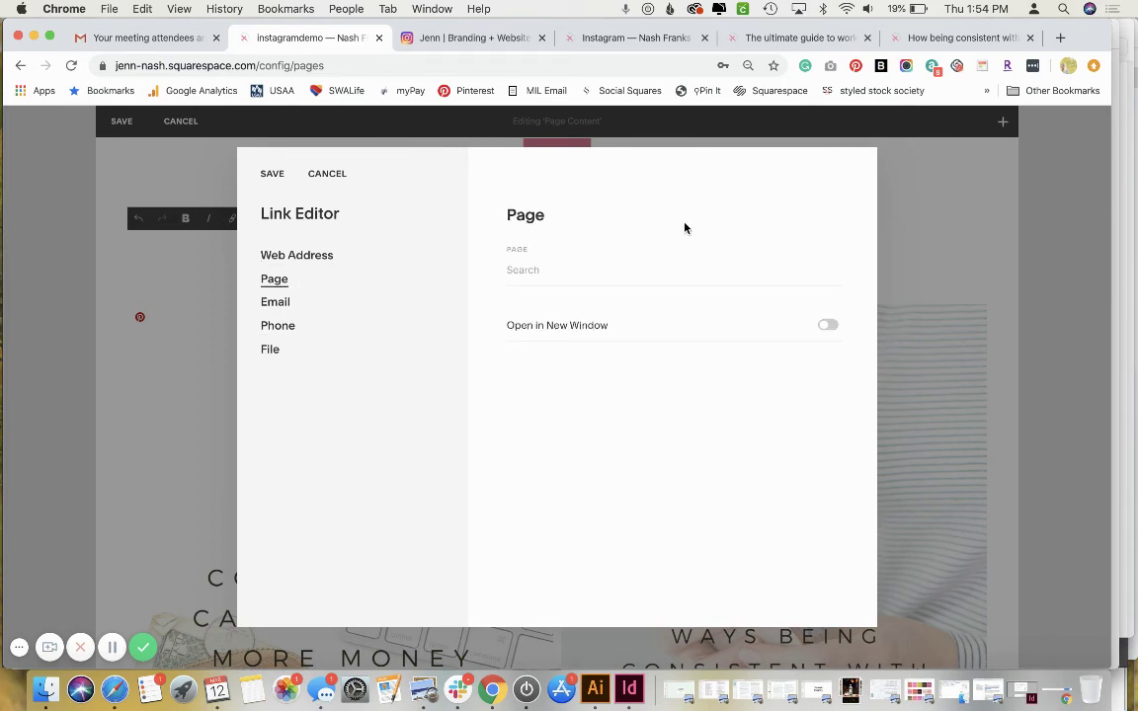
pyautogui.click(675, 268)
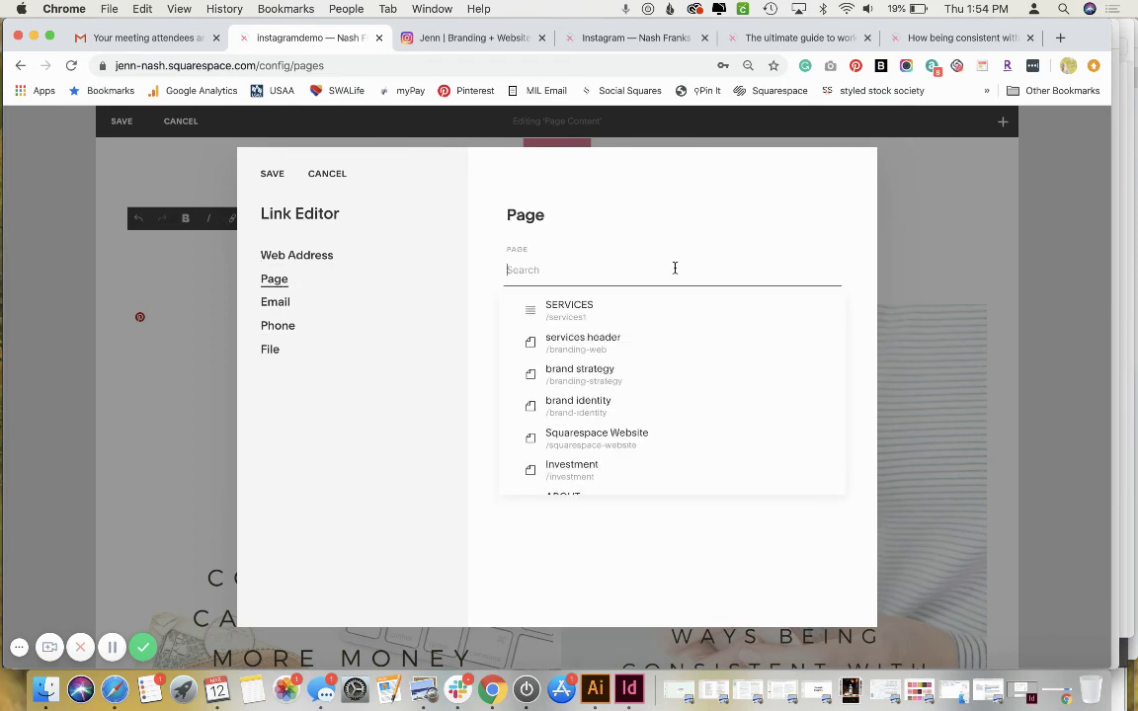
pyautogui.write('blog')
pyautogui.click(660, 307)
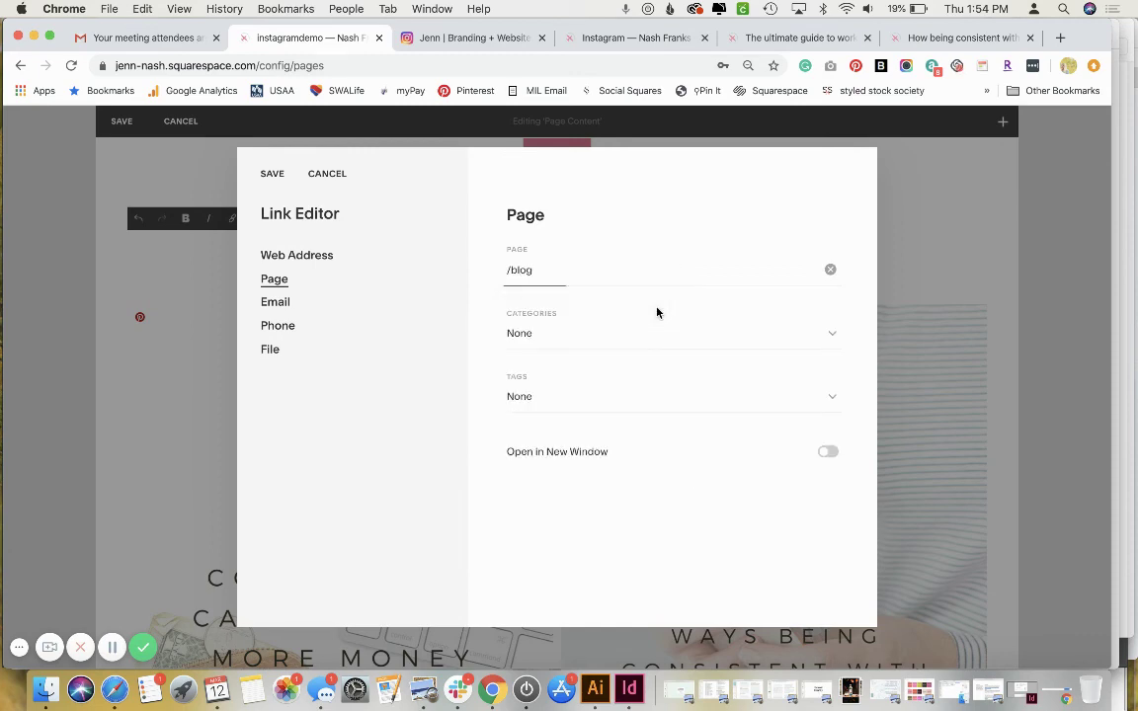
pyautogui.click(830, 452)
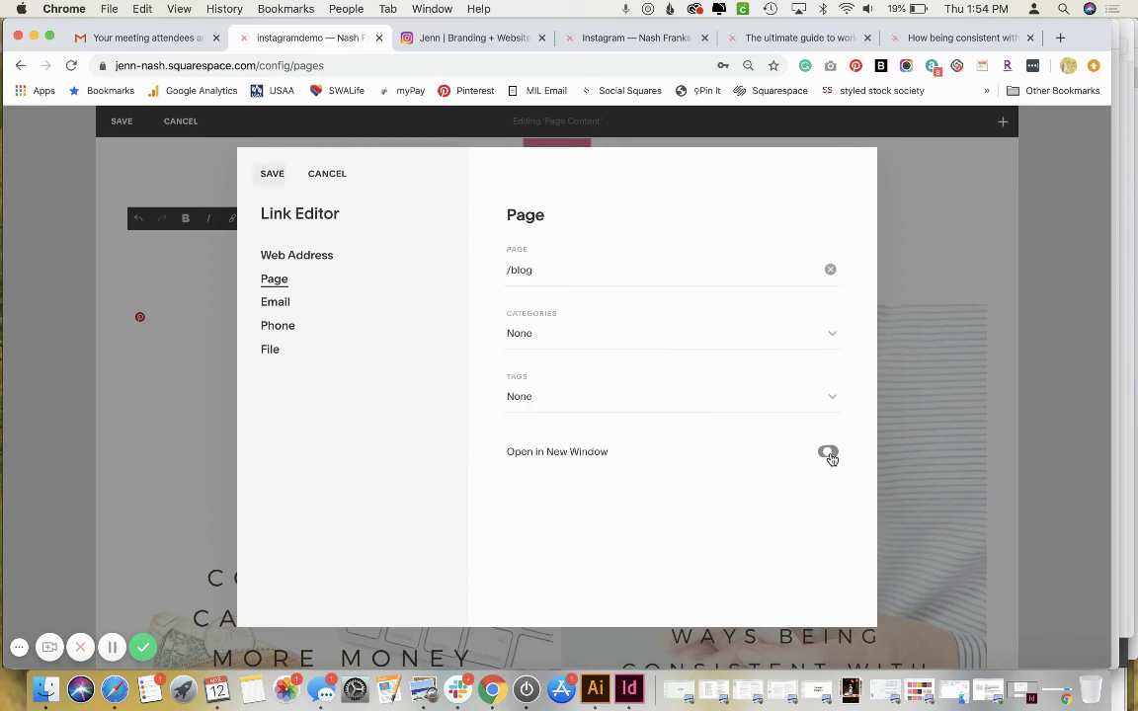
pyautogui.click(271, 178)
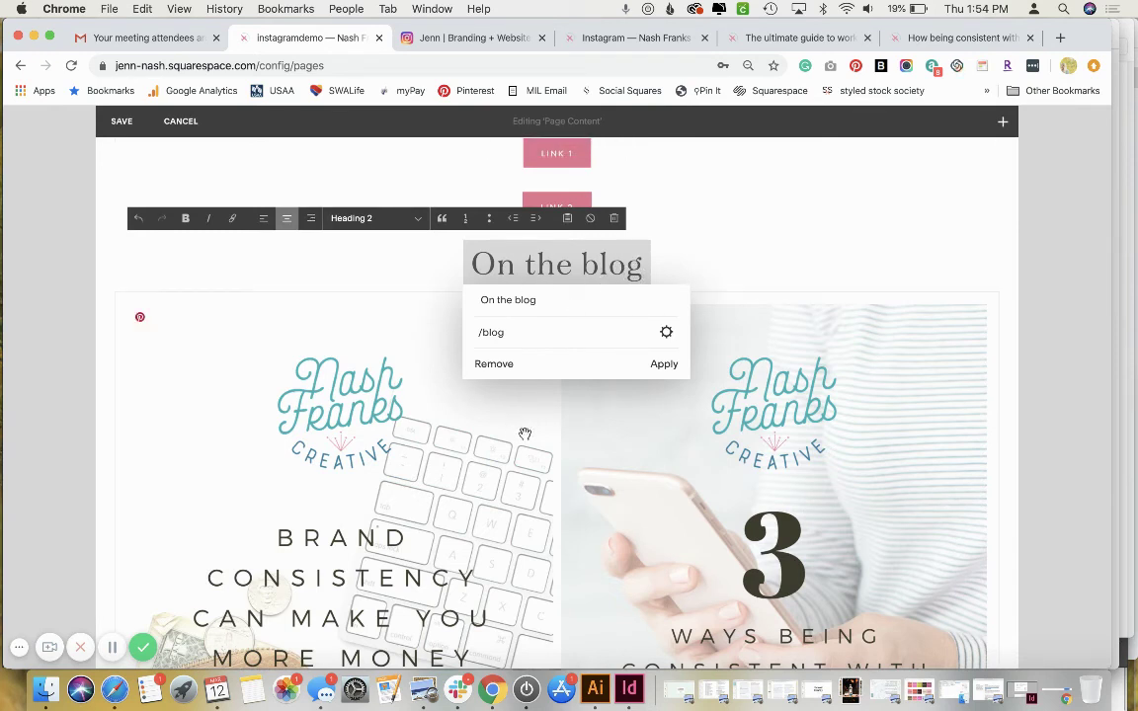
pyautogui.click(664, 363)
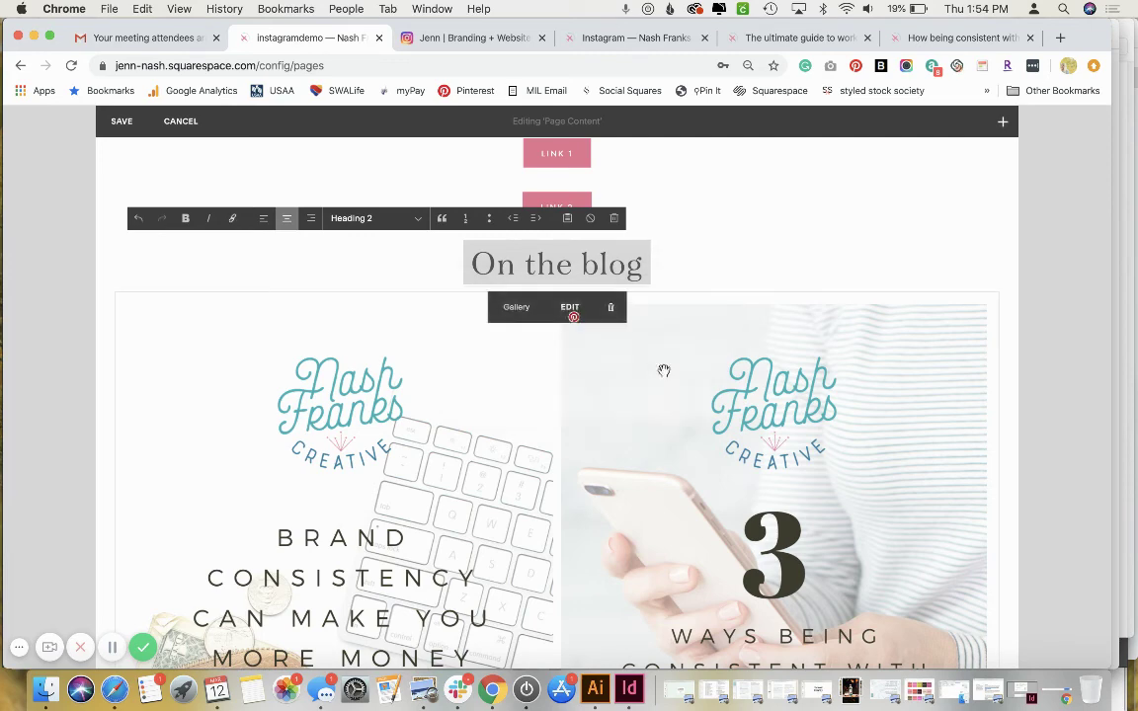
# Browse the content blocks that can be inserted below the blog gallery at the end of the page.
pyautogui.scroll(-10, 663, 368)
pyautogui.scroll(-10, 664, 371)
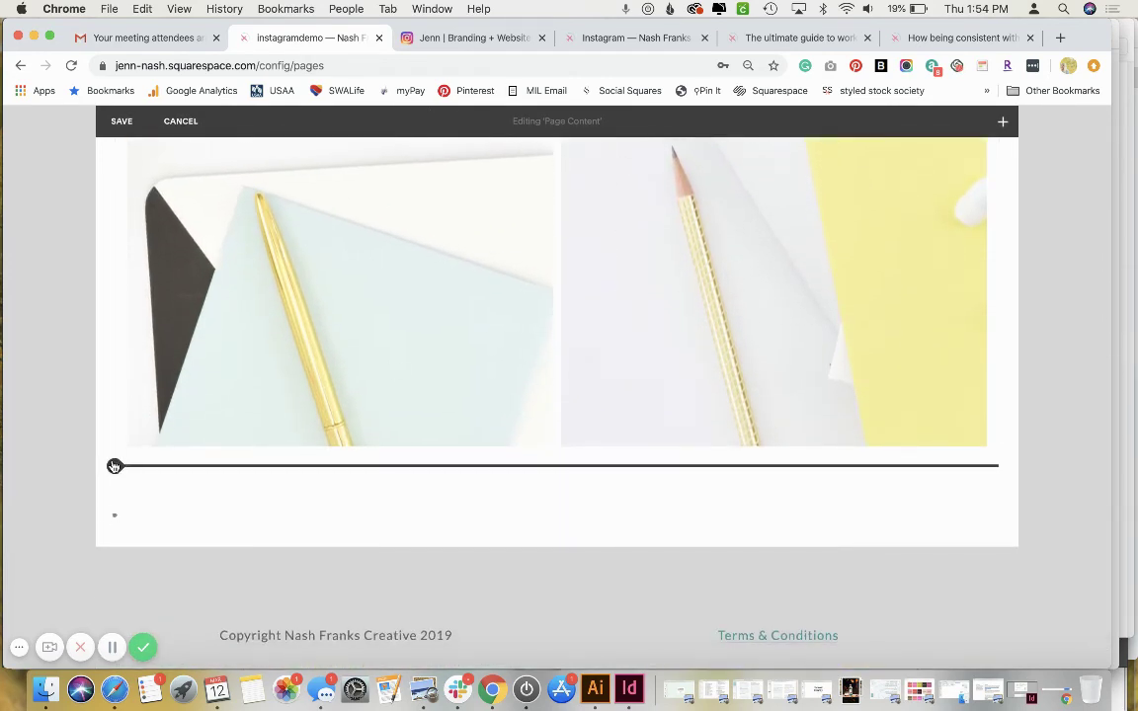
pyautogui.click(115, 466)
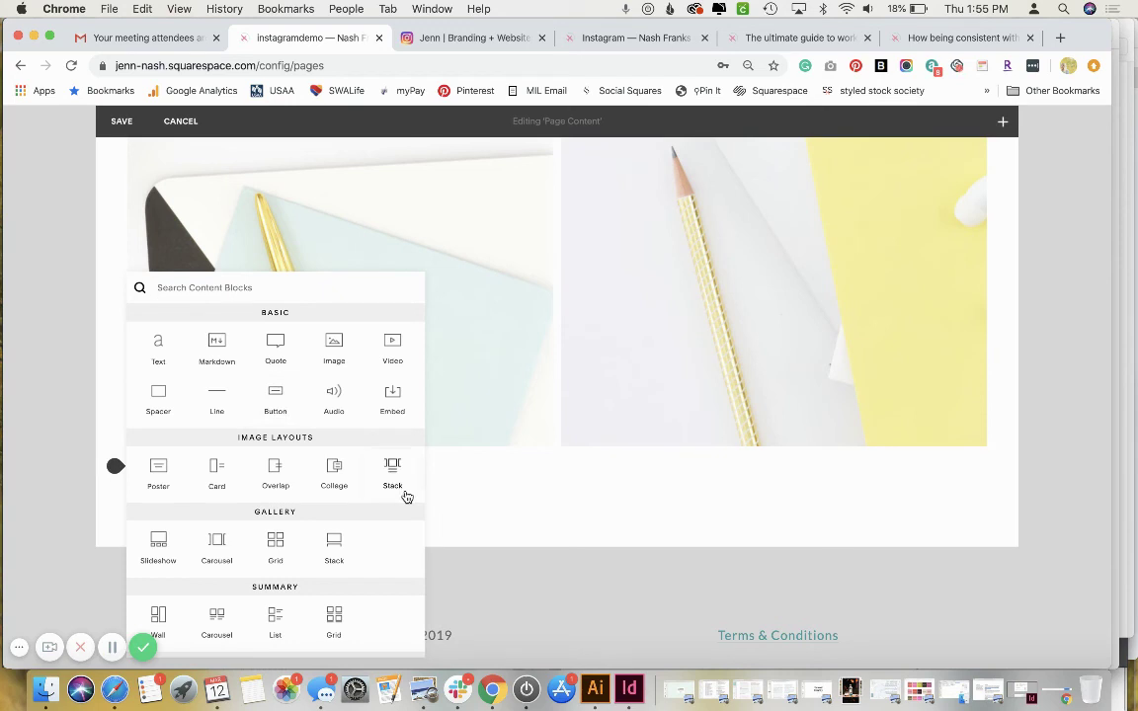
pyautogui.scroll(-5, 405, 496)
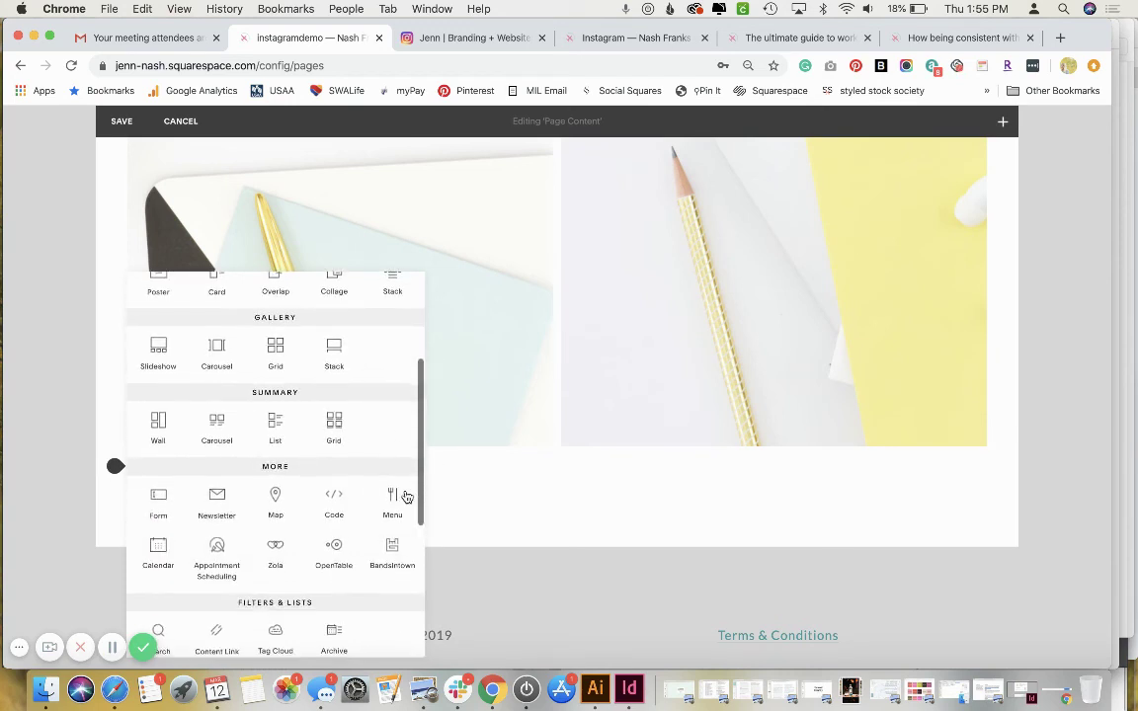
pyautogui.scroll(-2, 405, 496)
pyautogui.scroll(-2, 539, 524)
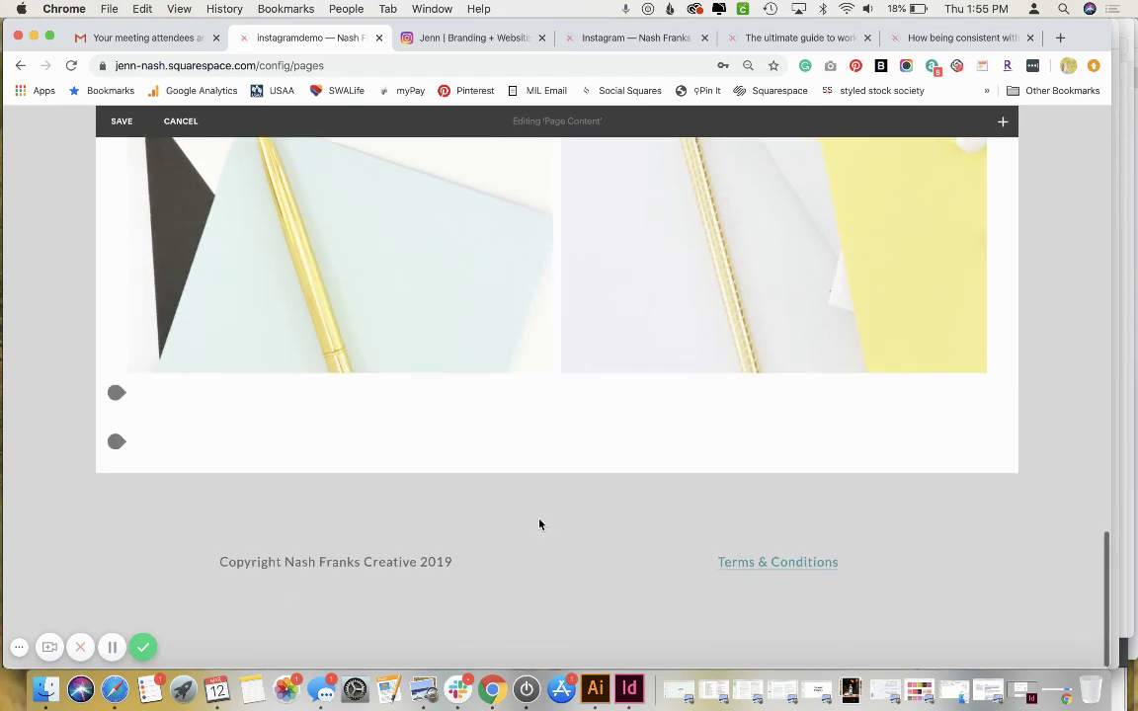
# Review the profile image, link buttons and blog section, and save the edited page content.
pyautogui.scroll(10, 234, 418)
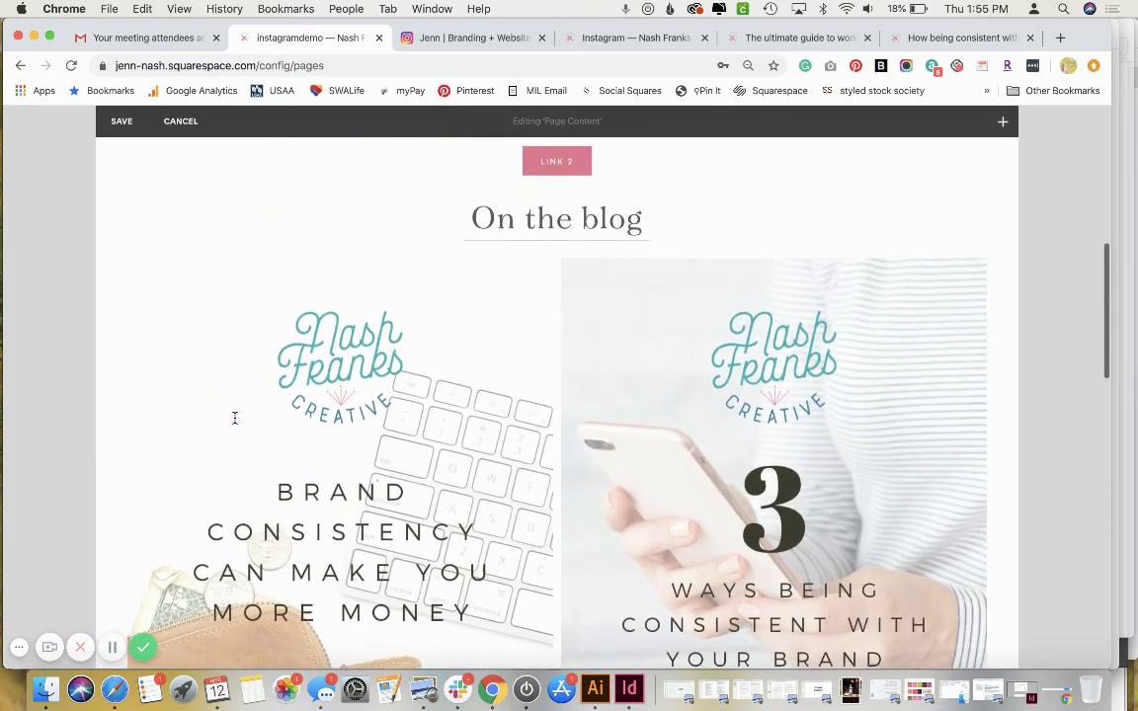
pyautogui.scroll(2, 234, 418)
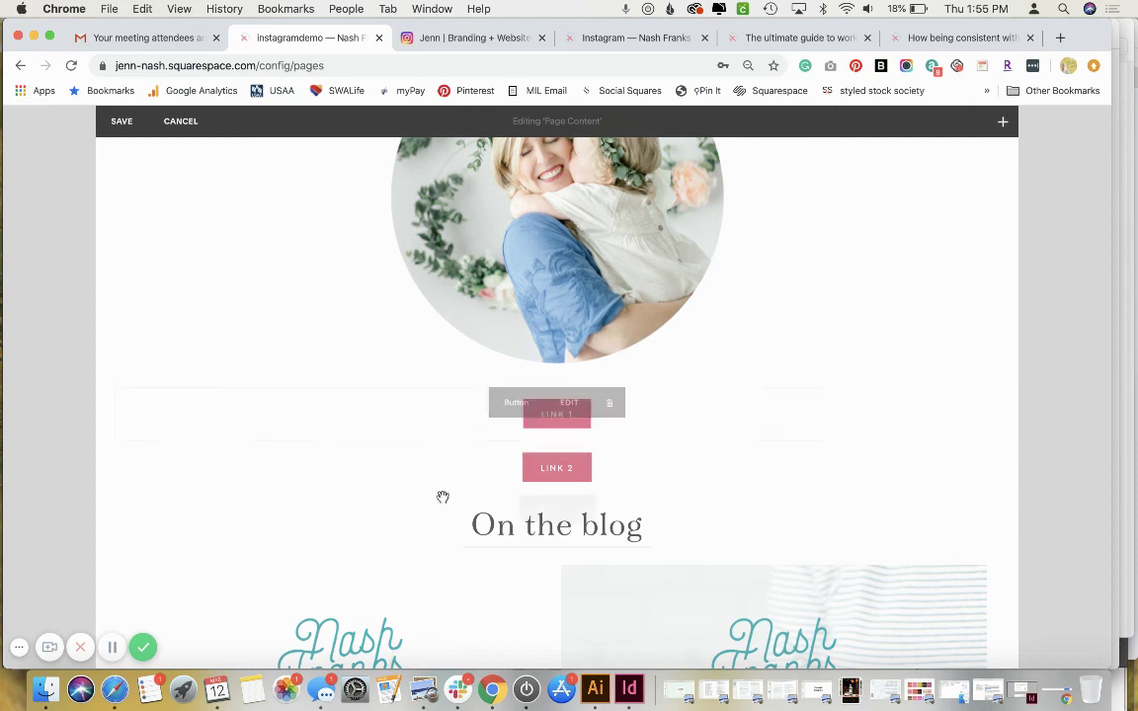
pyautogui.scroll(-2, 437, 578)
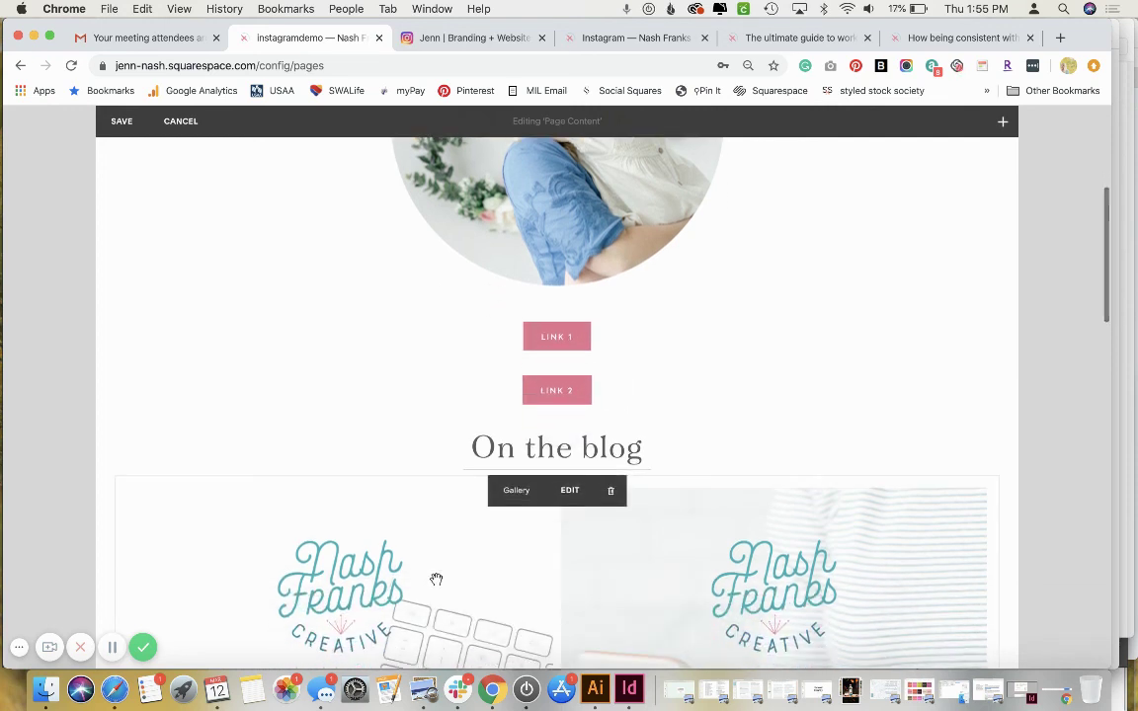
pyautogui.scroll(-2, 437, 579)
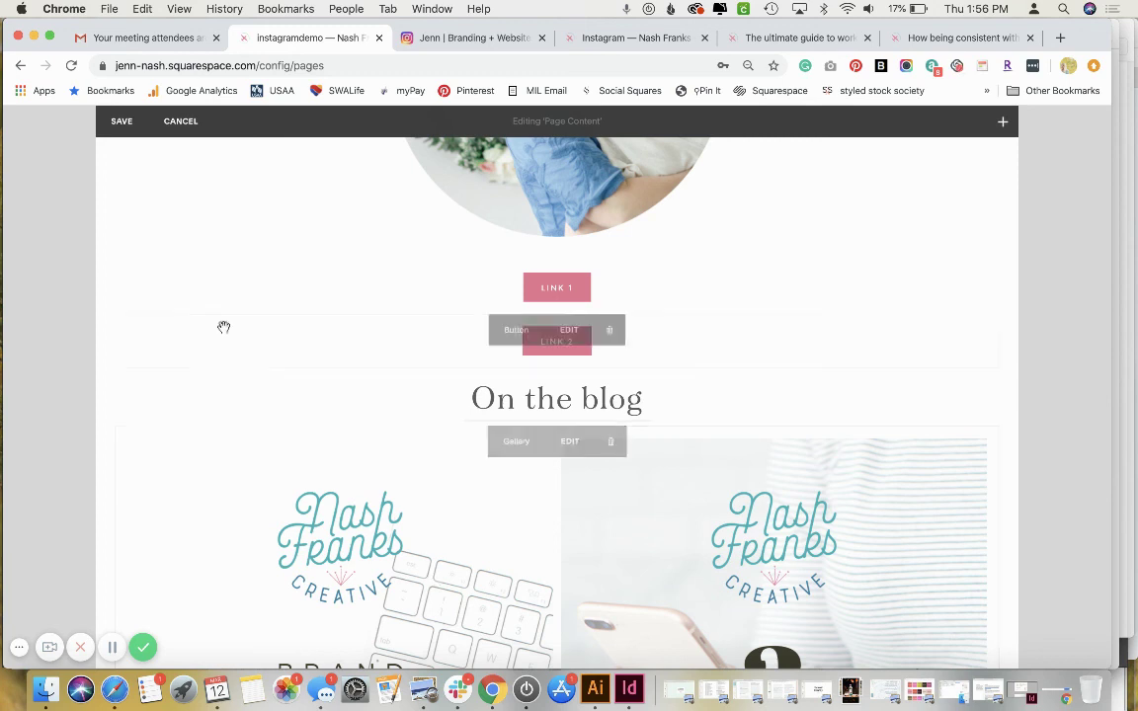
pyautogui.click(136, 123)
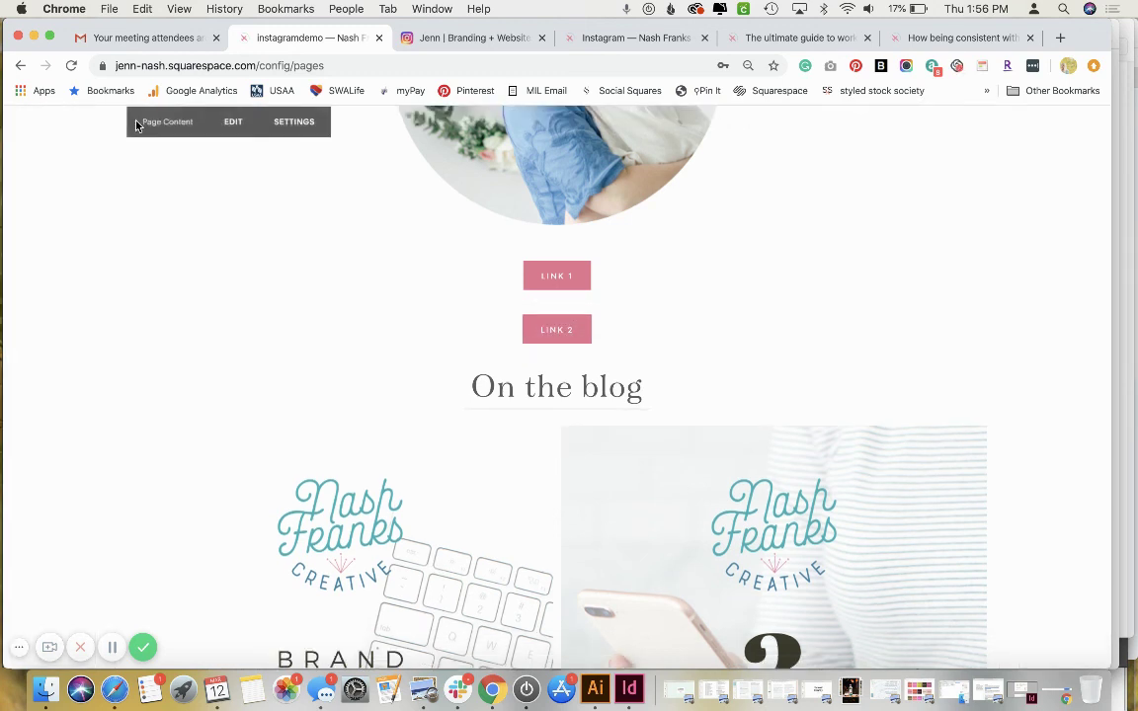
pyautogui.scroll(5, 306, 443)
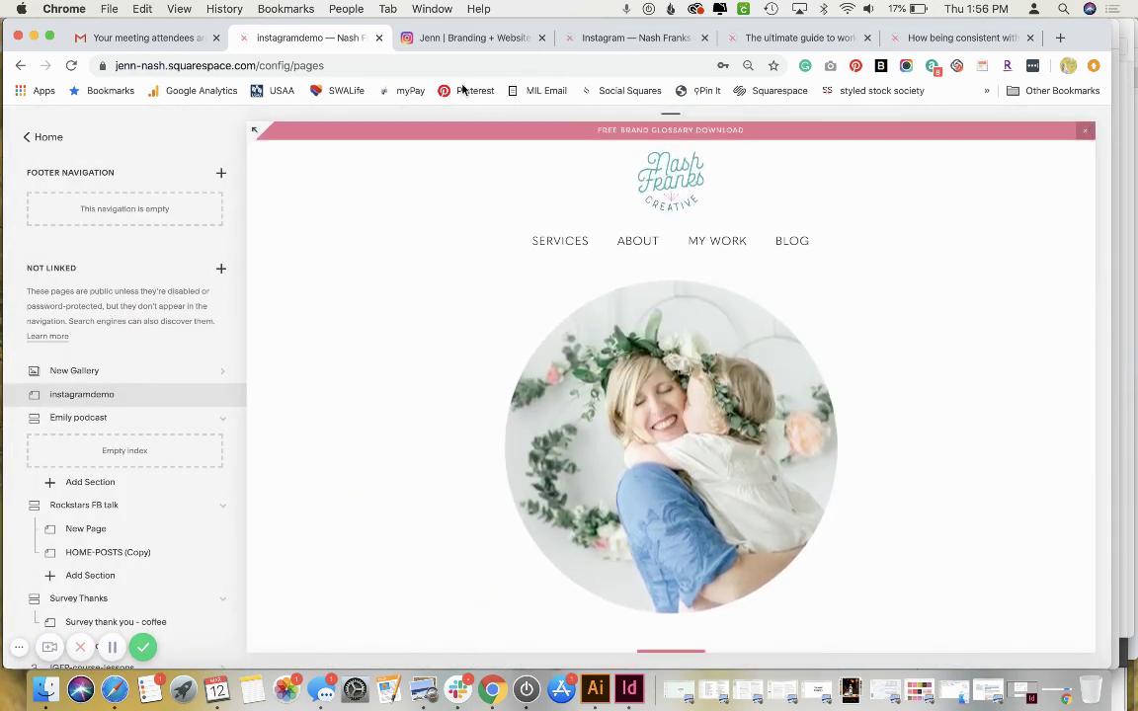
pyautogui.click(459, 38)
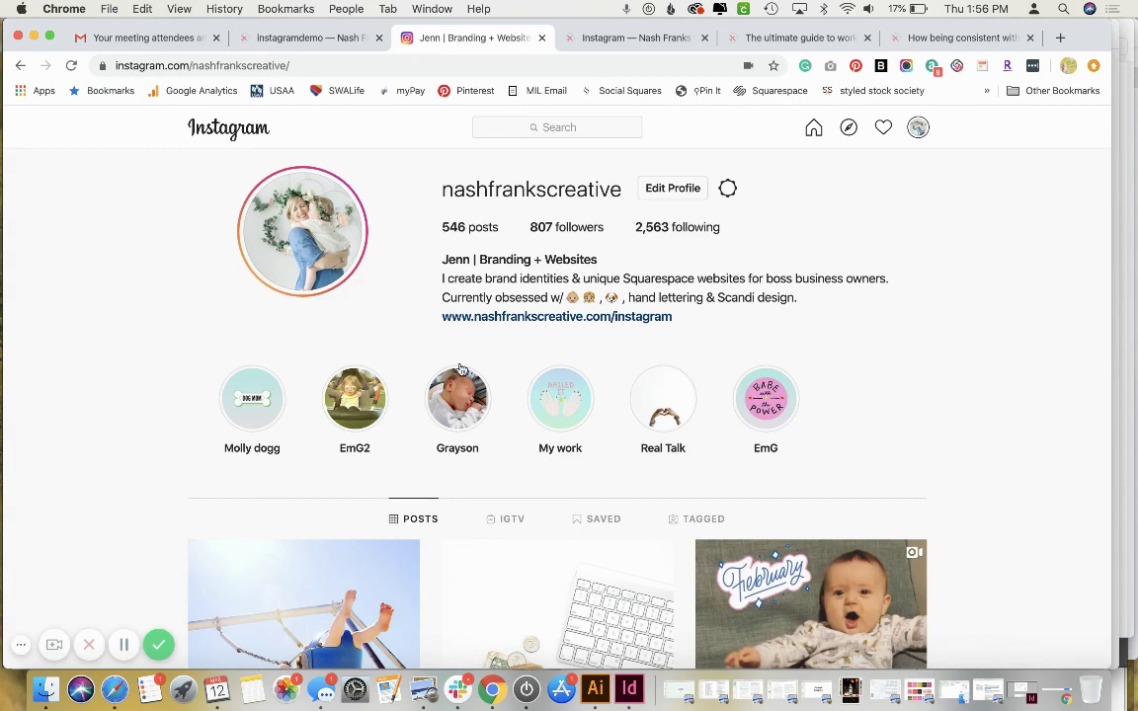
pyautogui.click(460, 318)
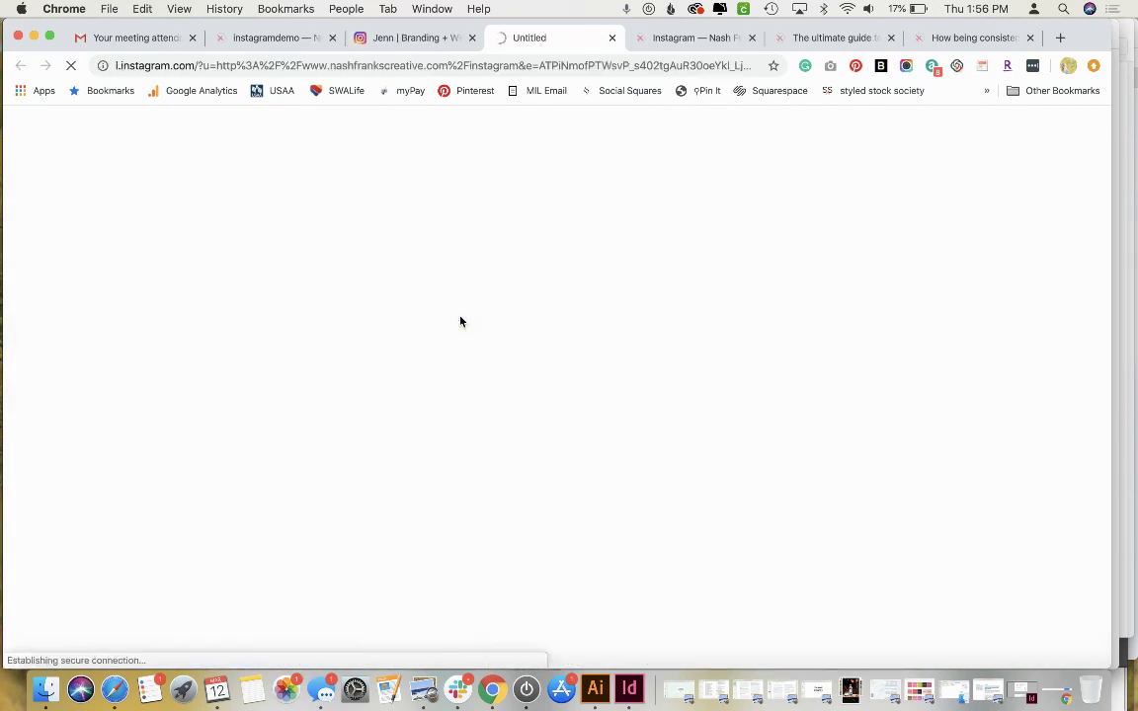